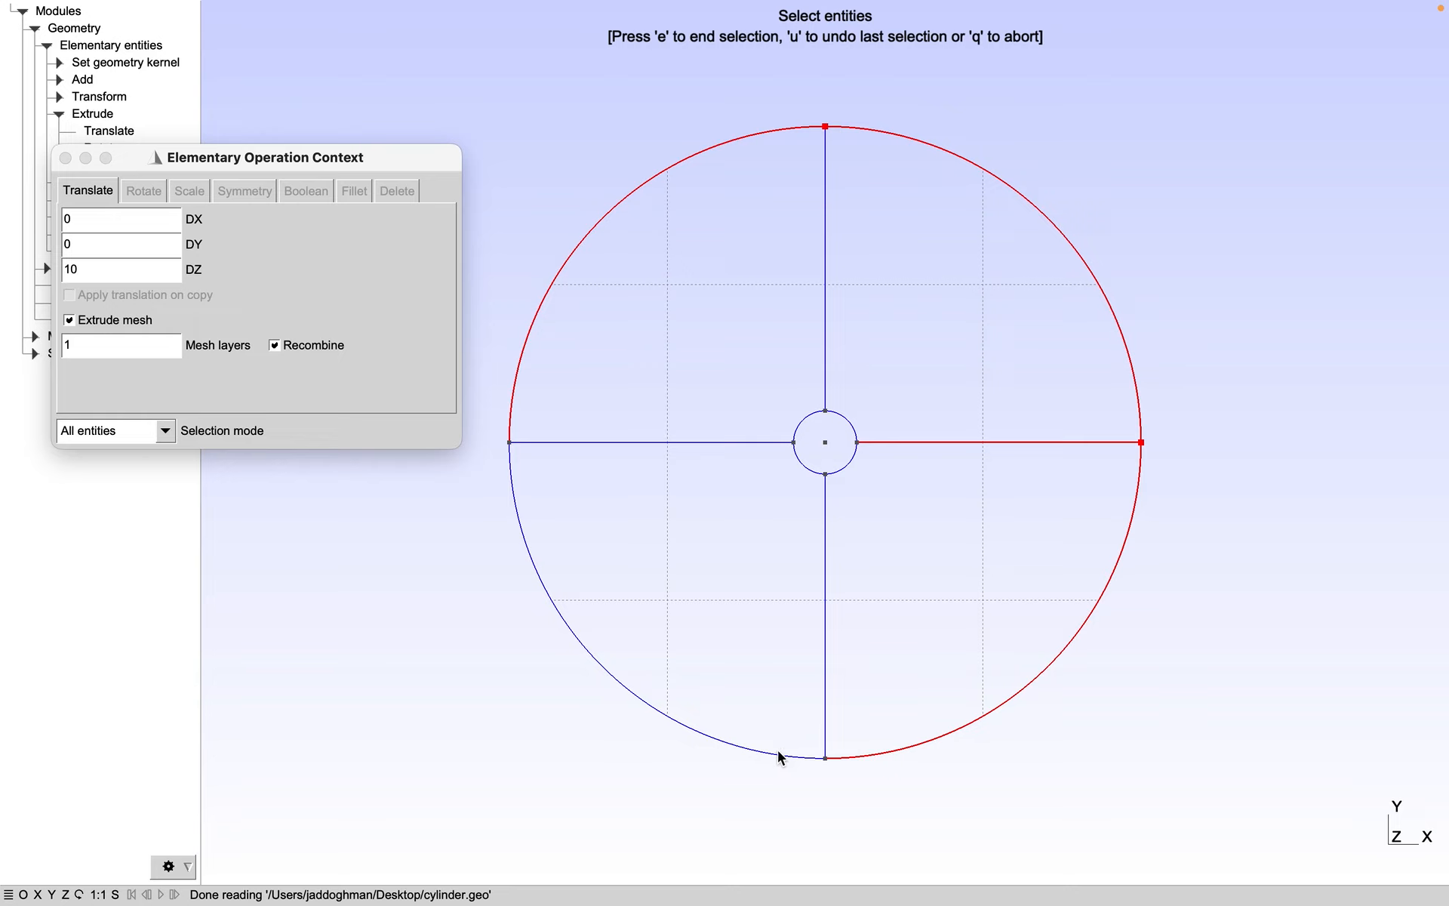
- Extrude the whole ring by 10 along Z with one recombined mesh layer, selecting its remaining outer and inner curves, spokes, points and four surfaces
{"action": "left_click", "coordinate": [778, 752]}
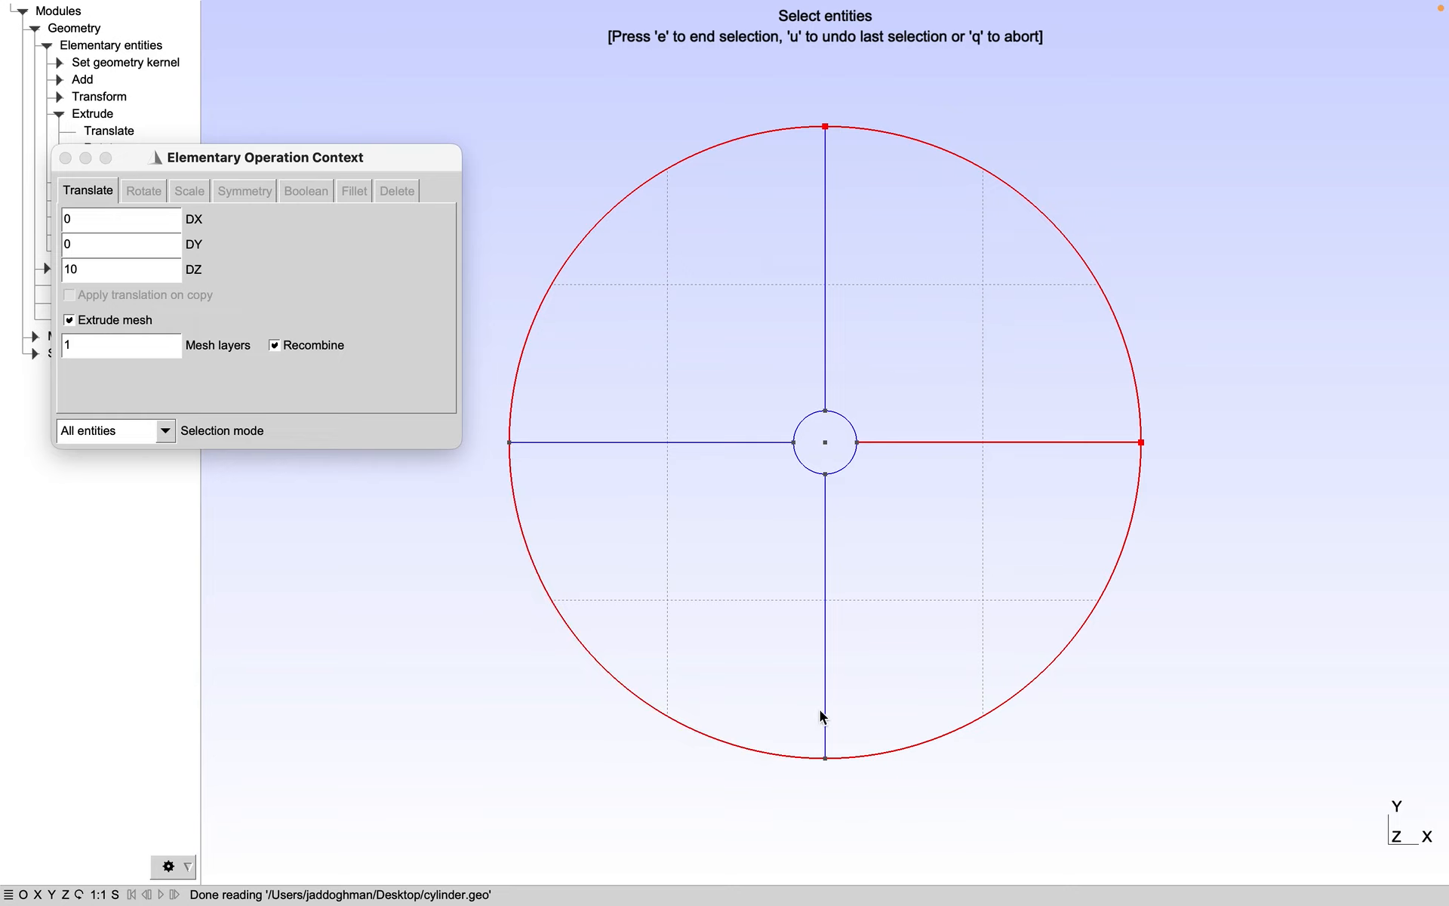
{"action": "left_click", "coordinate": [824, 747]}
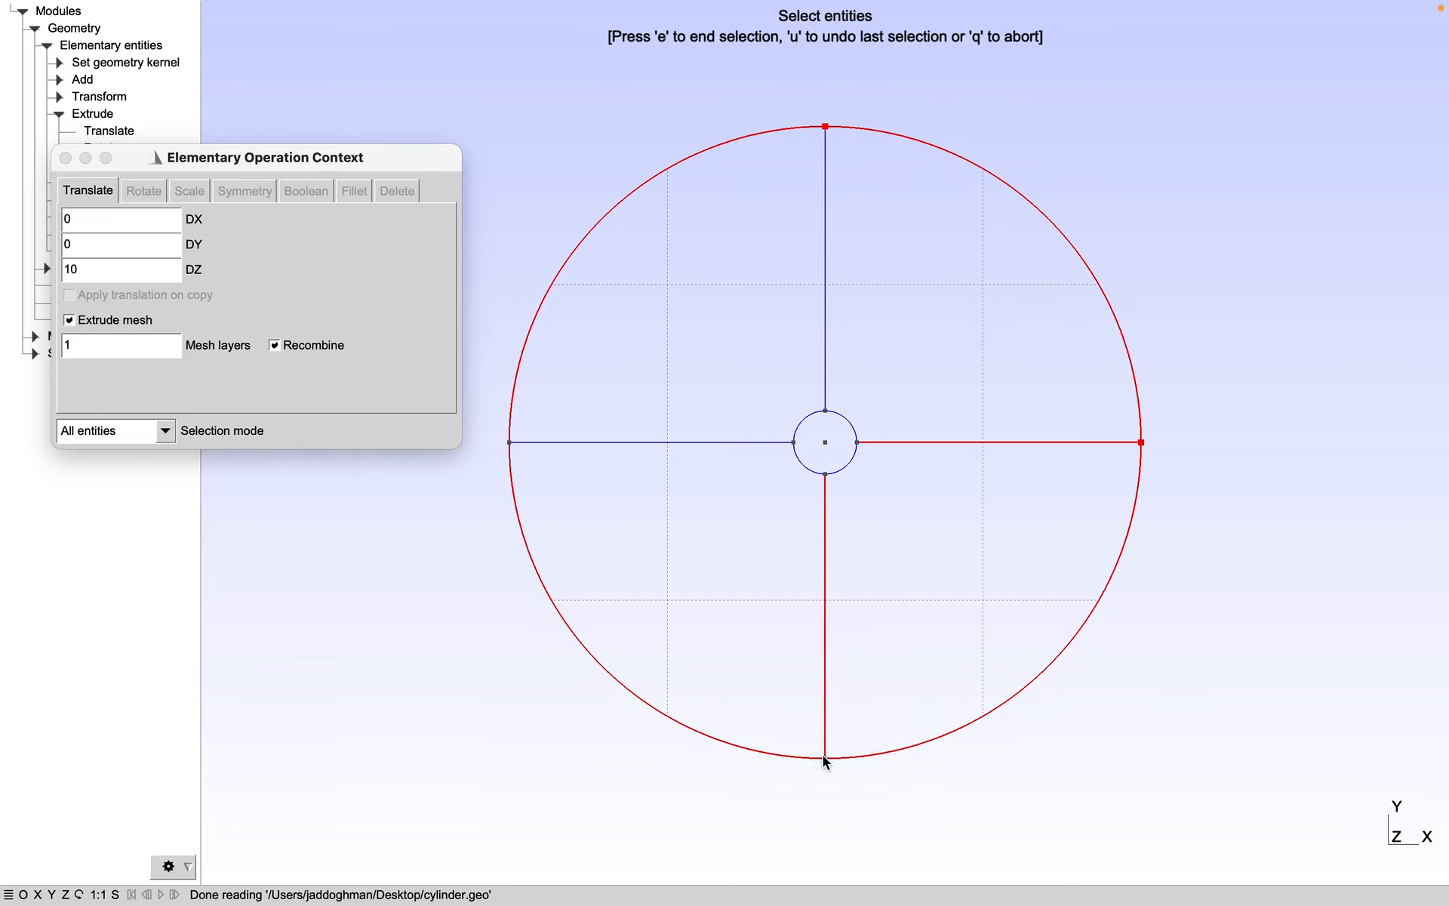
{"action": "left_click", "coordinate": [509, 442]}
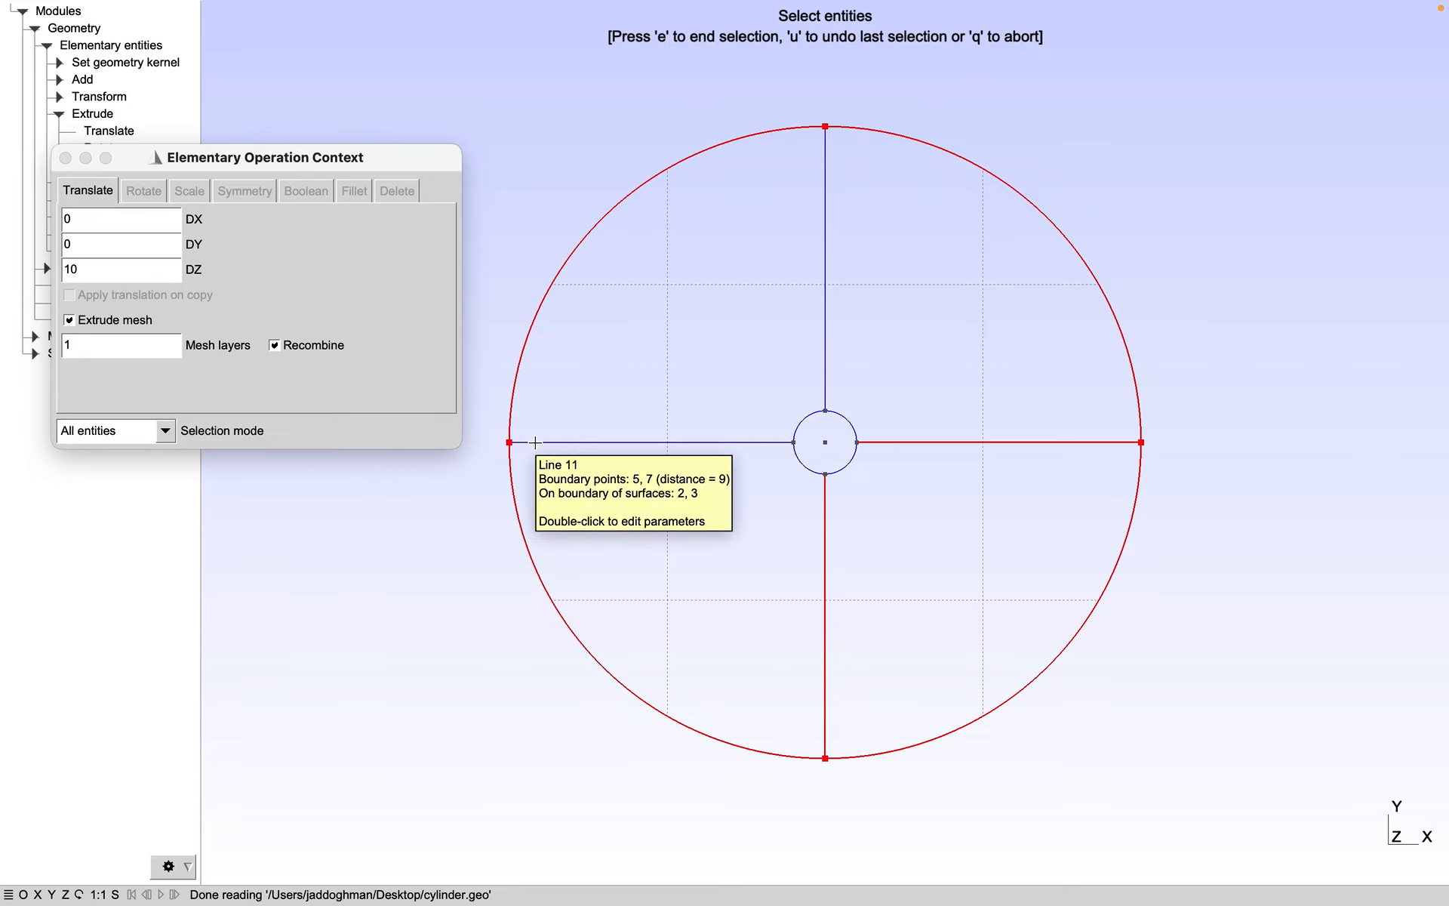
{"action": "left_click", "coordinate": [535, 443]}
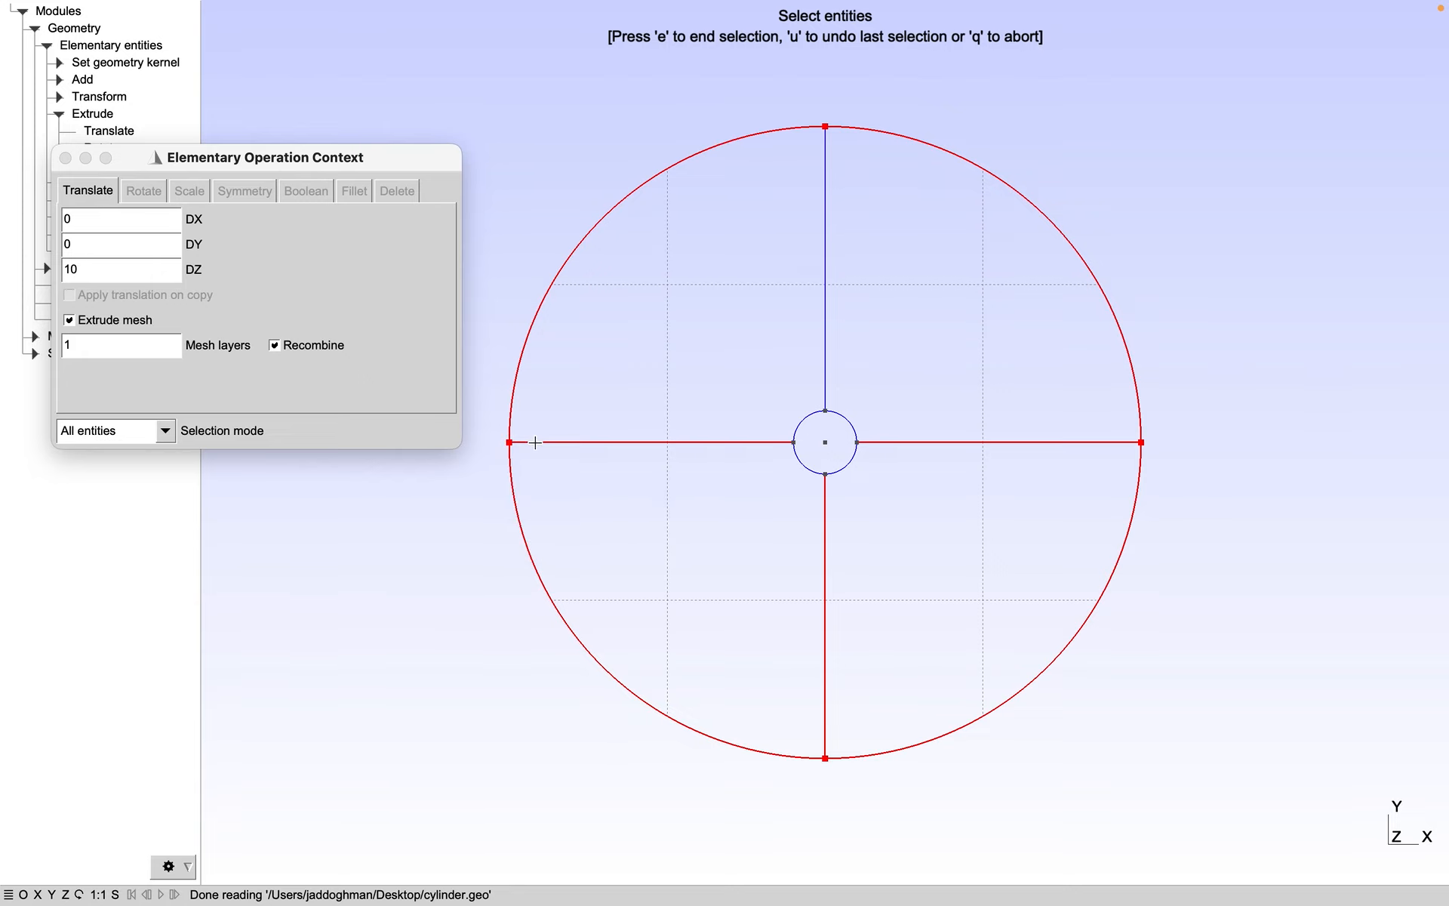
{"action": "left_click", "coordinate": [825, 284]}
{"action": "left_click", "coordinate": [816, 415]}
{"action": "left_click", "coordinate": [841, 414]}
{"action": "left_click", "coordinate": [849, 465]}
{"action": "left_click", "coordinate": [807, 469]}
{"action": "left_click", "coordinate": [793, 443]}
{"action": "left_click", "coordinate": [826, 411]}
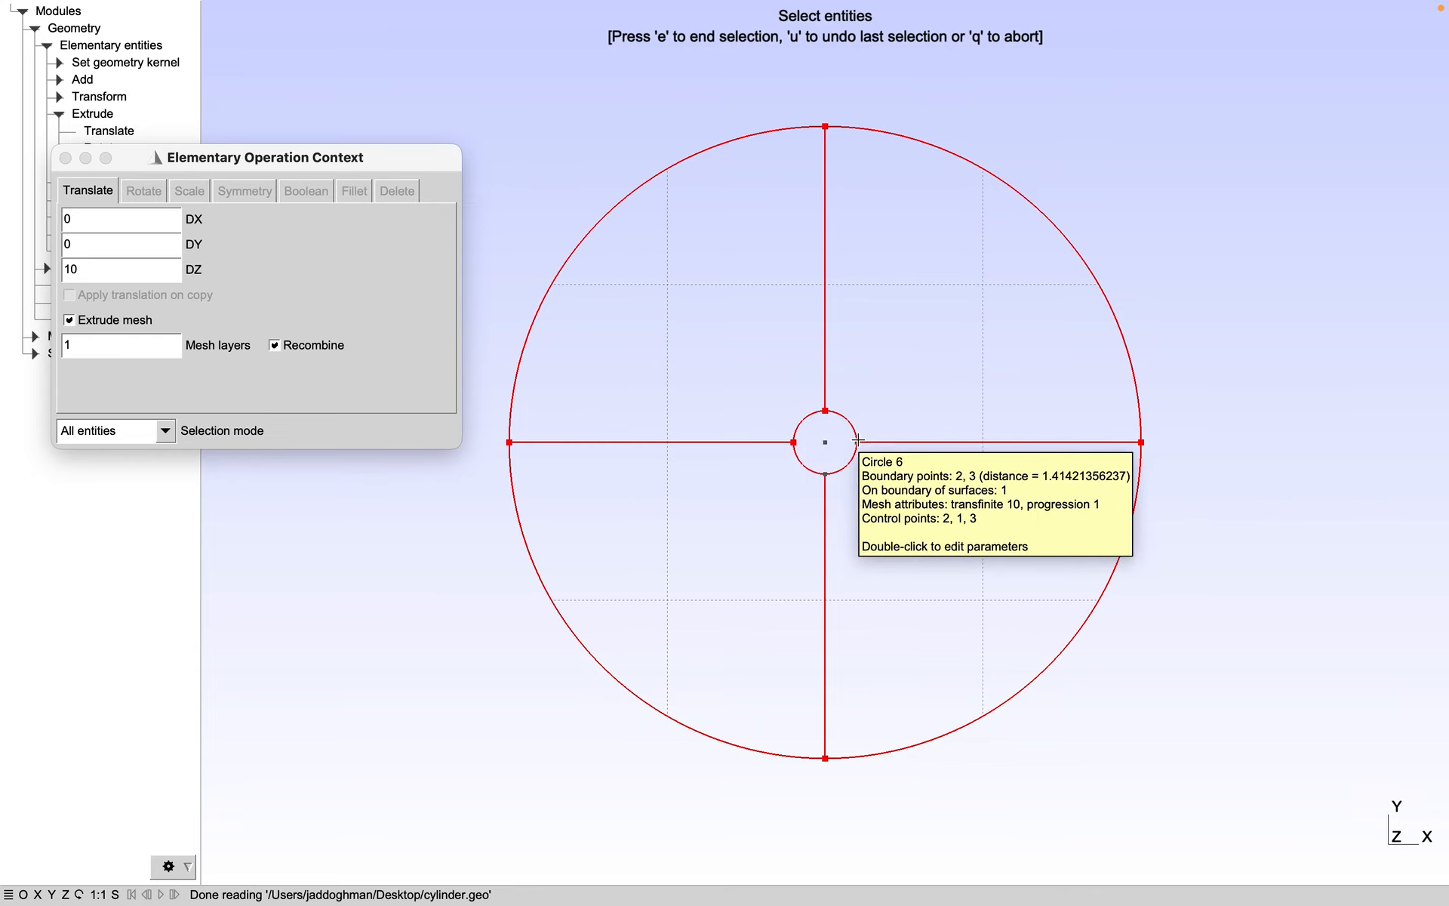
{"action": "left_click", "coordinate": [857, 443]}
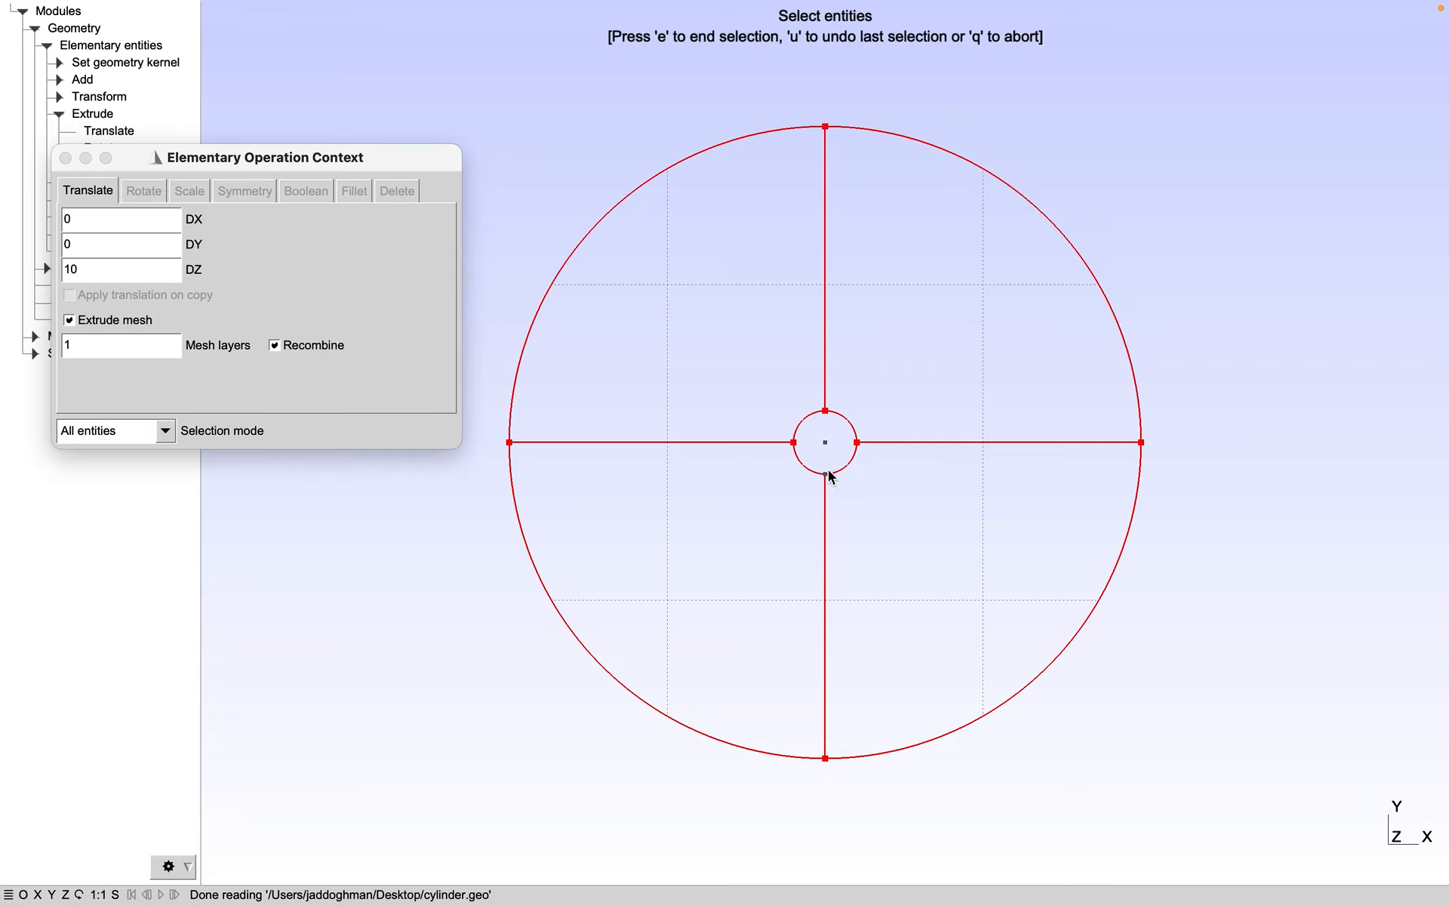
{"action": "left_click", "coordinate": [825, 474]}
{"action": "left_click", "coordinate": [983, 596]}
{"action": "left_click", "coordinate": [983, 283]}
{"action": "left_click", "coordinate": [683, 285]}
{"action": "left_click", "coordinate": [680, 615]}
{"action": "key", "text": "e"}
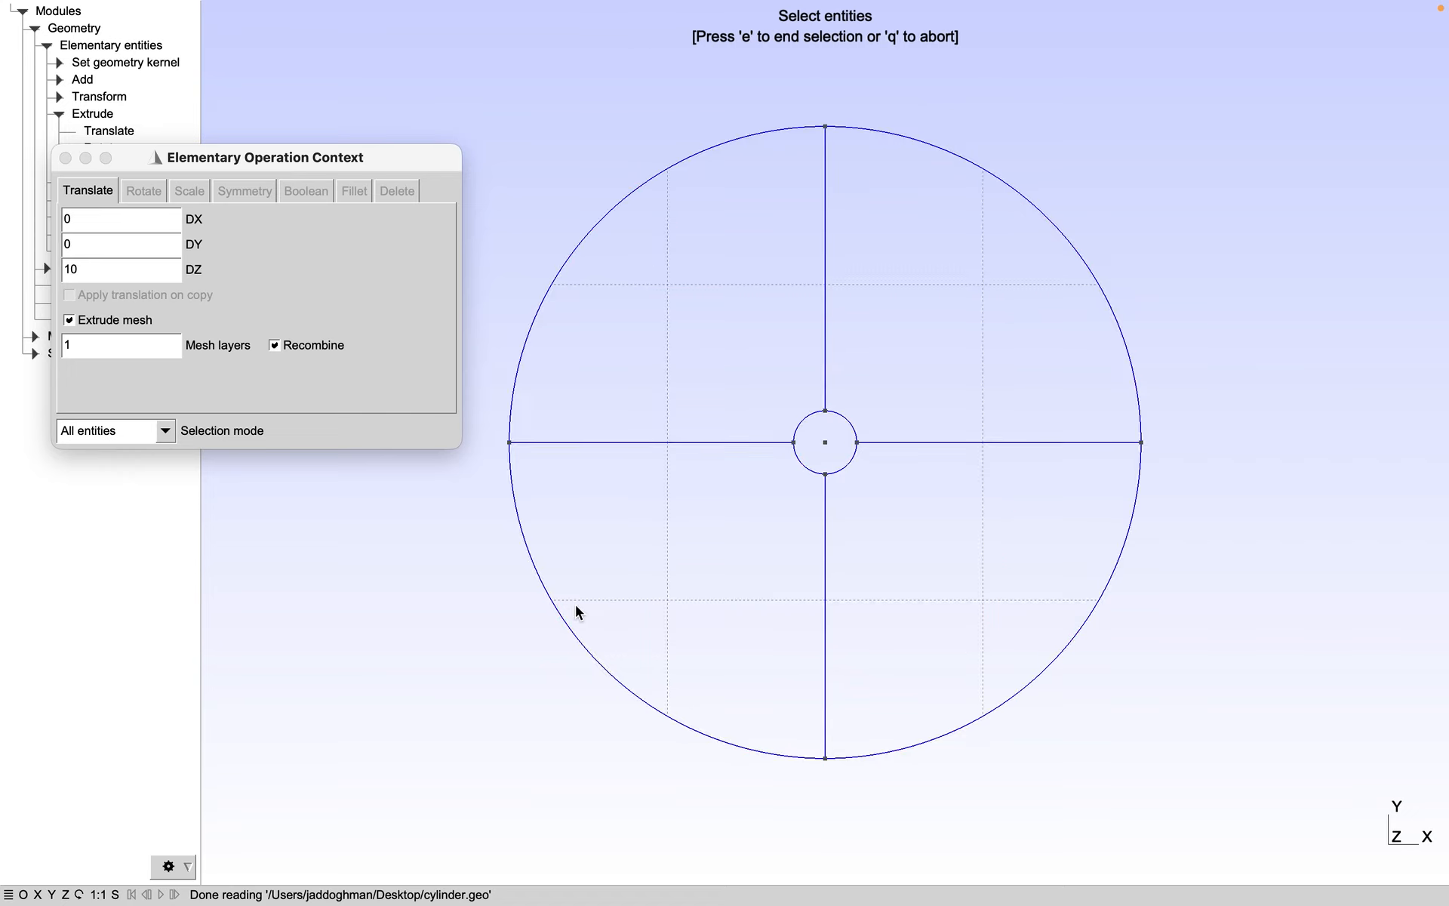
{"action": "key", "text": "q"}
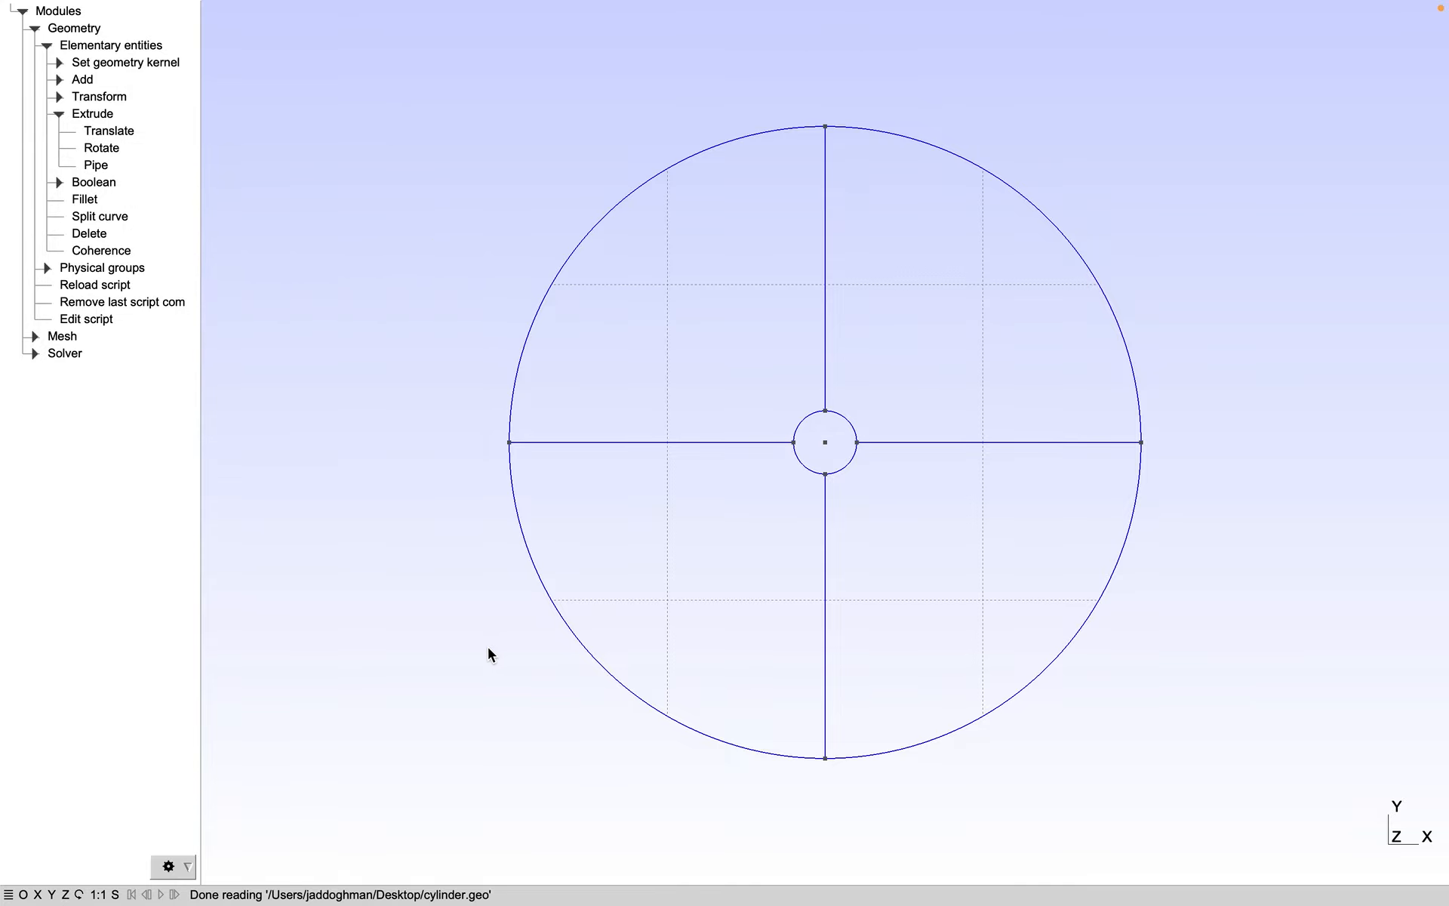
- Generate a 3D mesh of the extruded cylinder
{"action": "left_click_drag", "start_coordinate": [435, 668], "coordinate": [504, 578]}
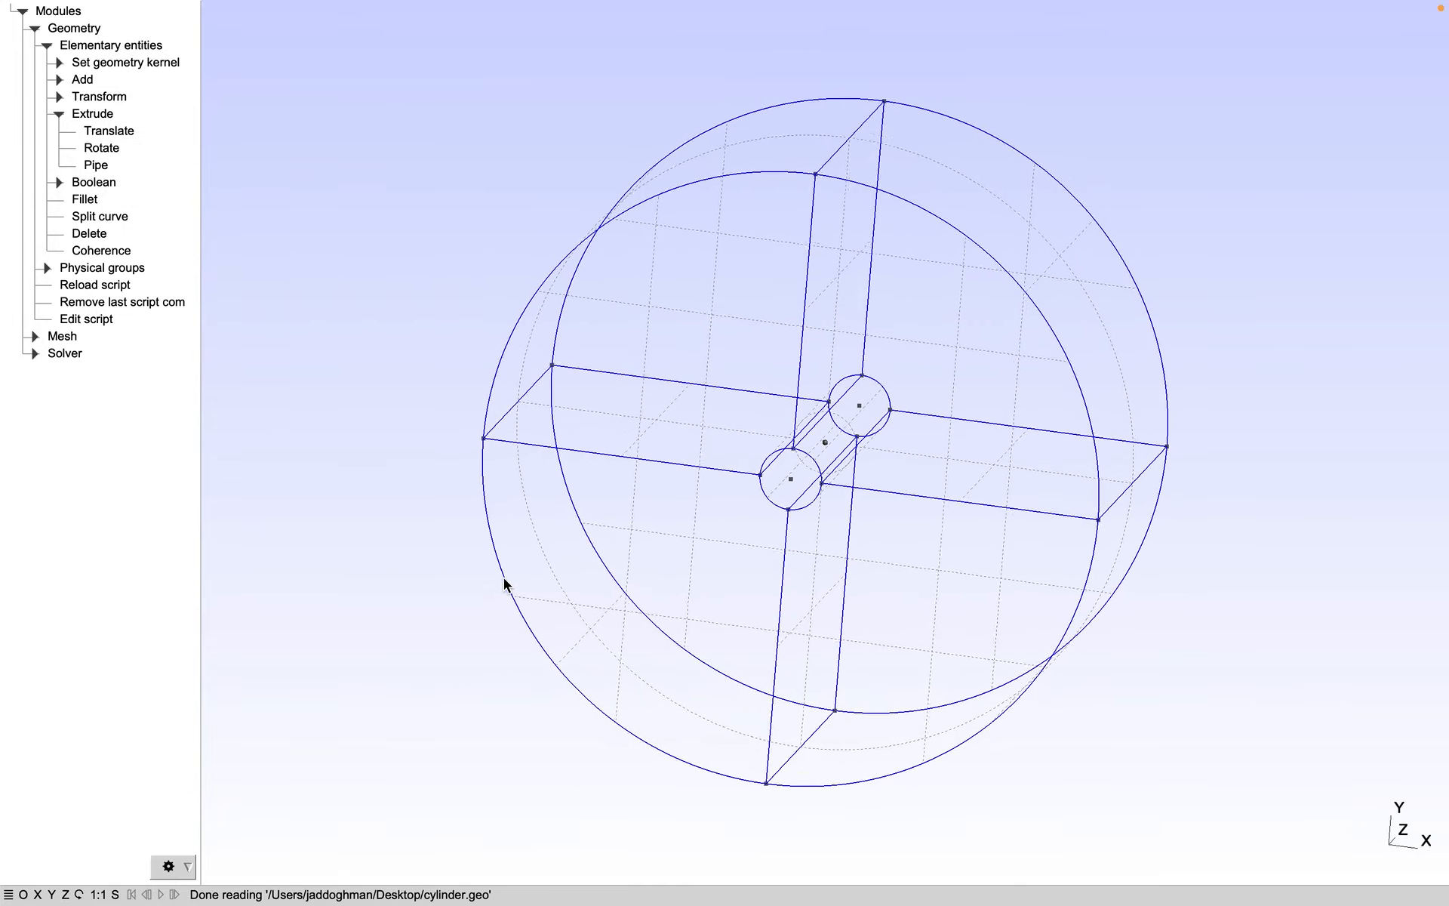
{"action": "left_click_drag", "start_coordinate": [686, 602], "coordinate": [673, 580]}
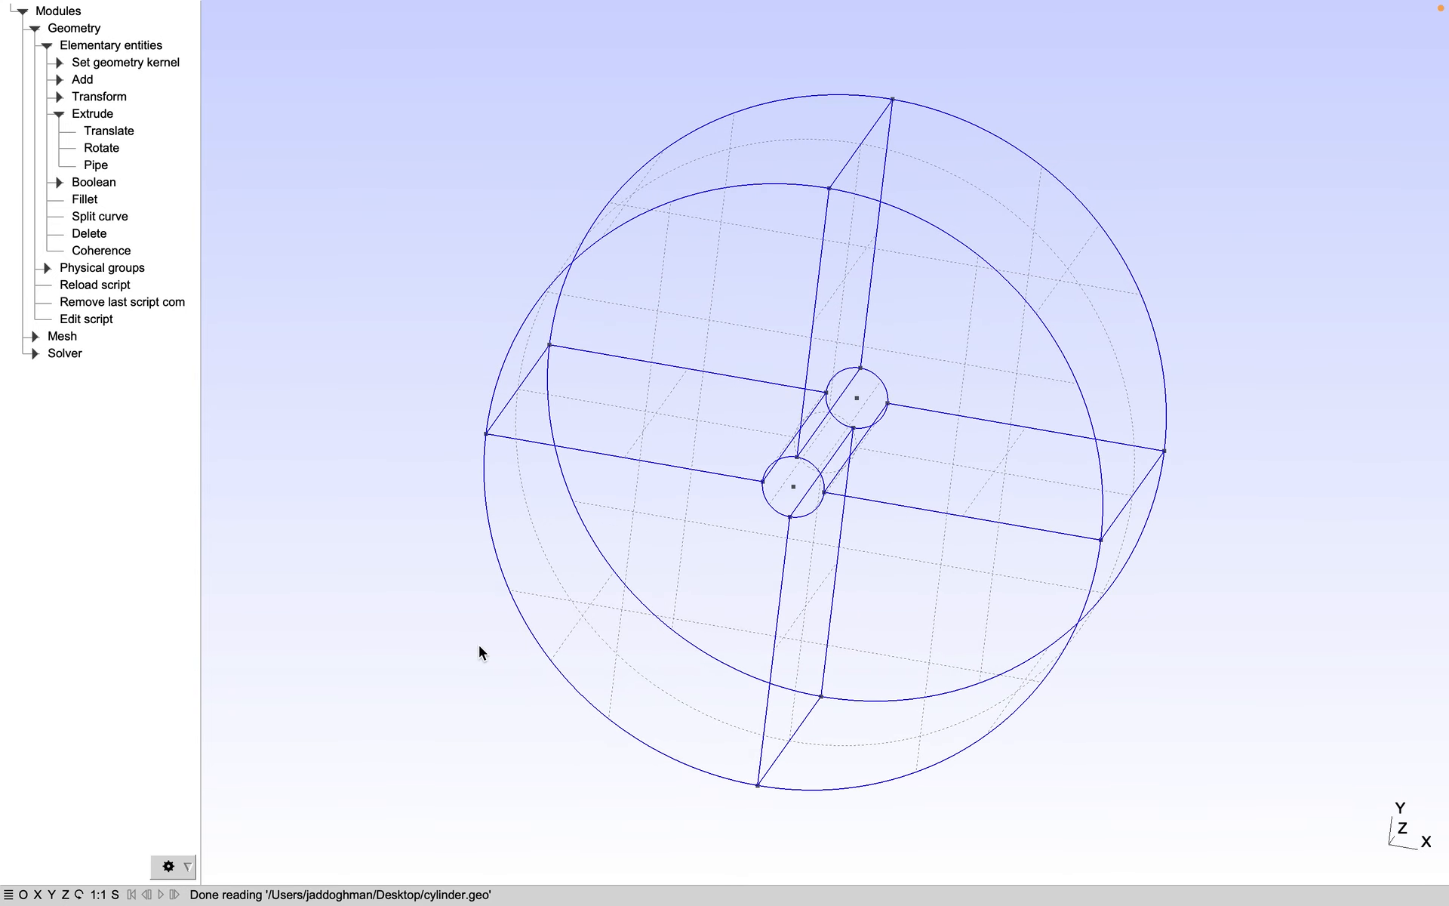
{"action": "left_click_drag", "start_coordinate": [479, 645], "coordinate": [458, 627]}
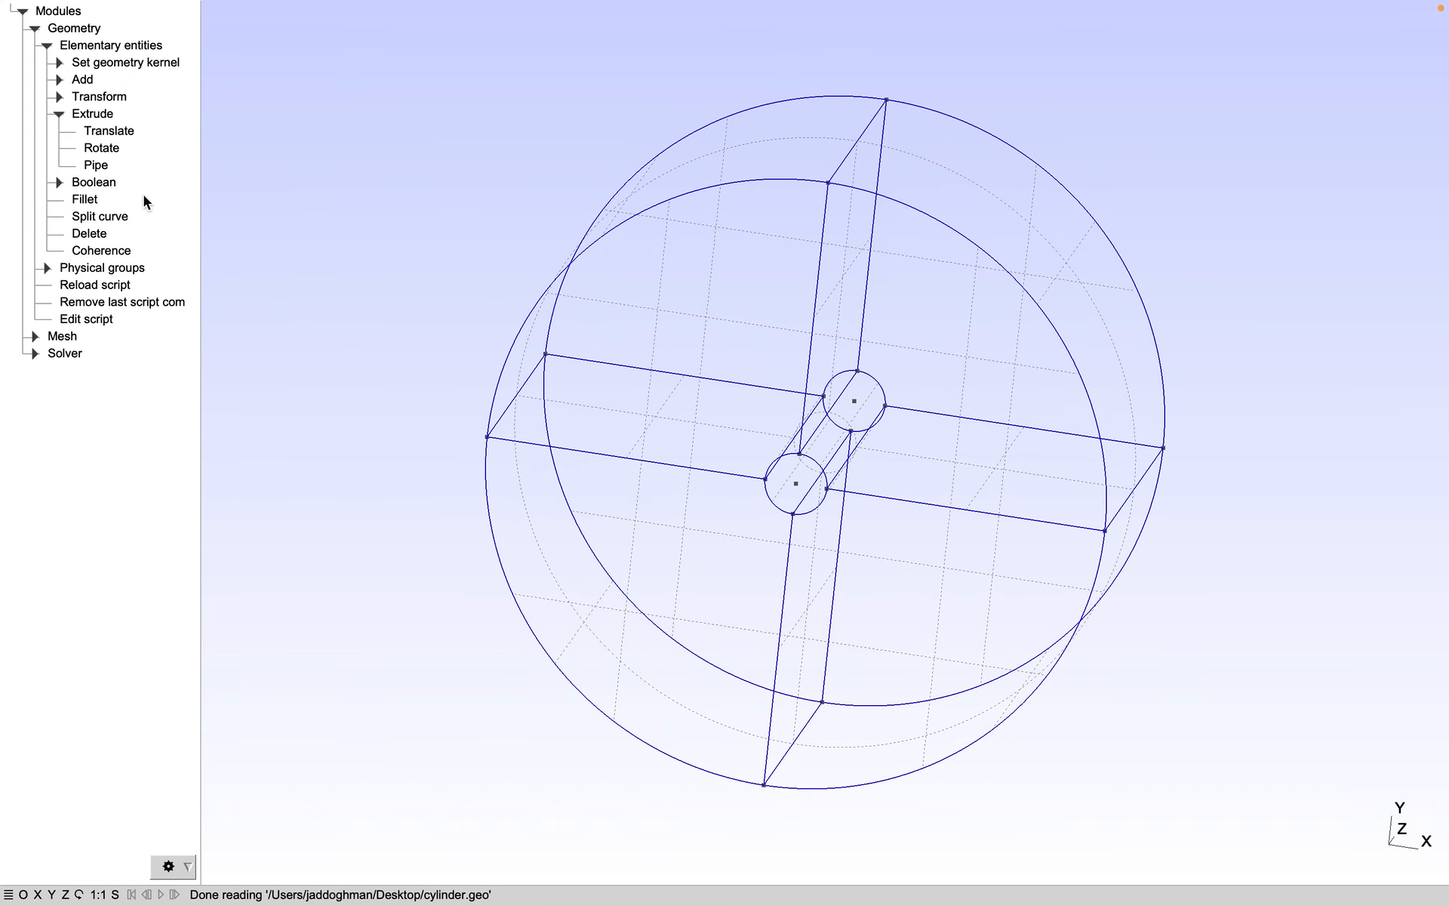
{"action": "left_click", "coordinate": [35, 336]}
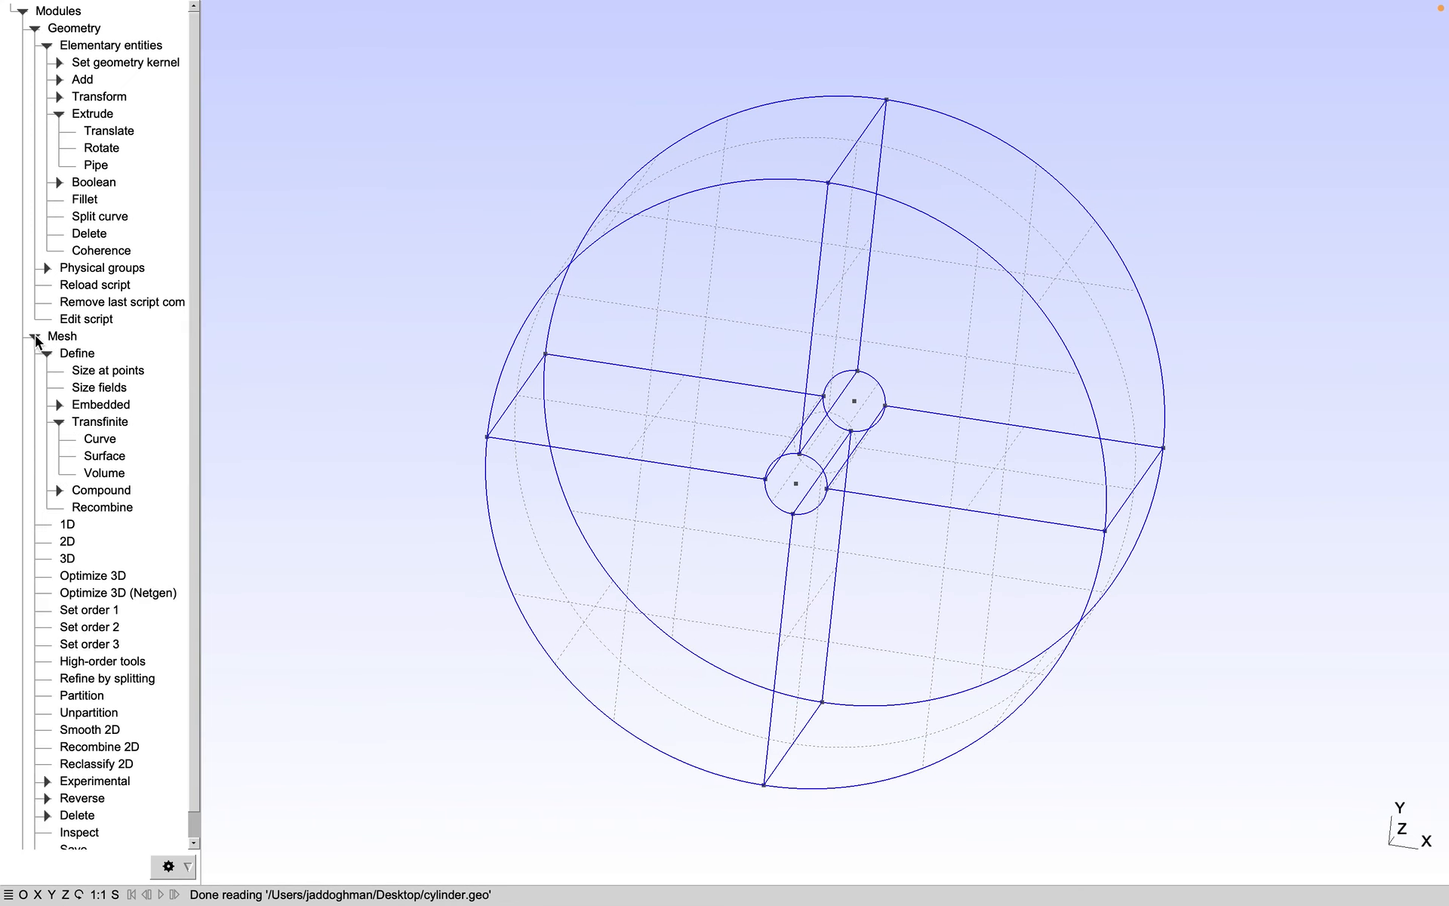
{"action": "left_click", "coordinate": [47, 354]}
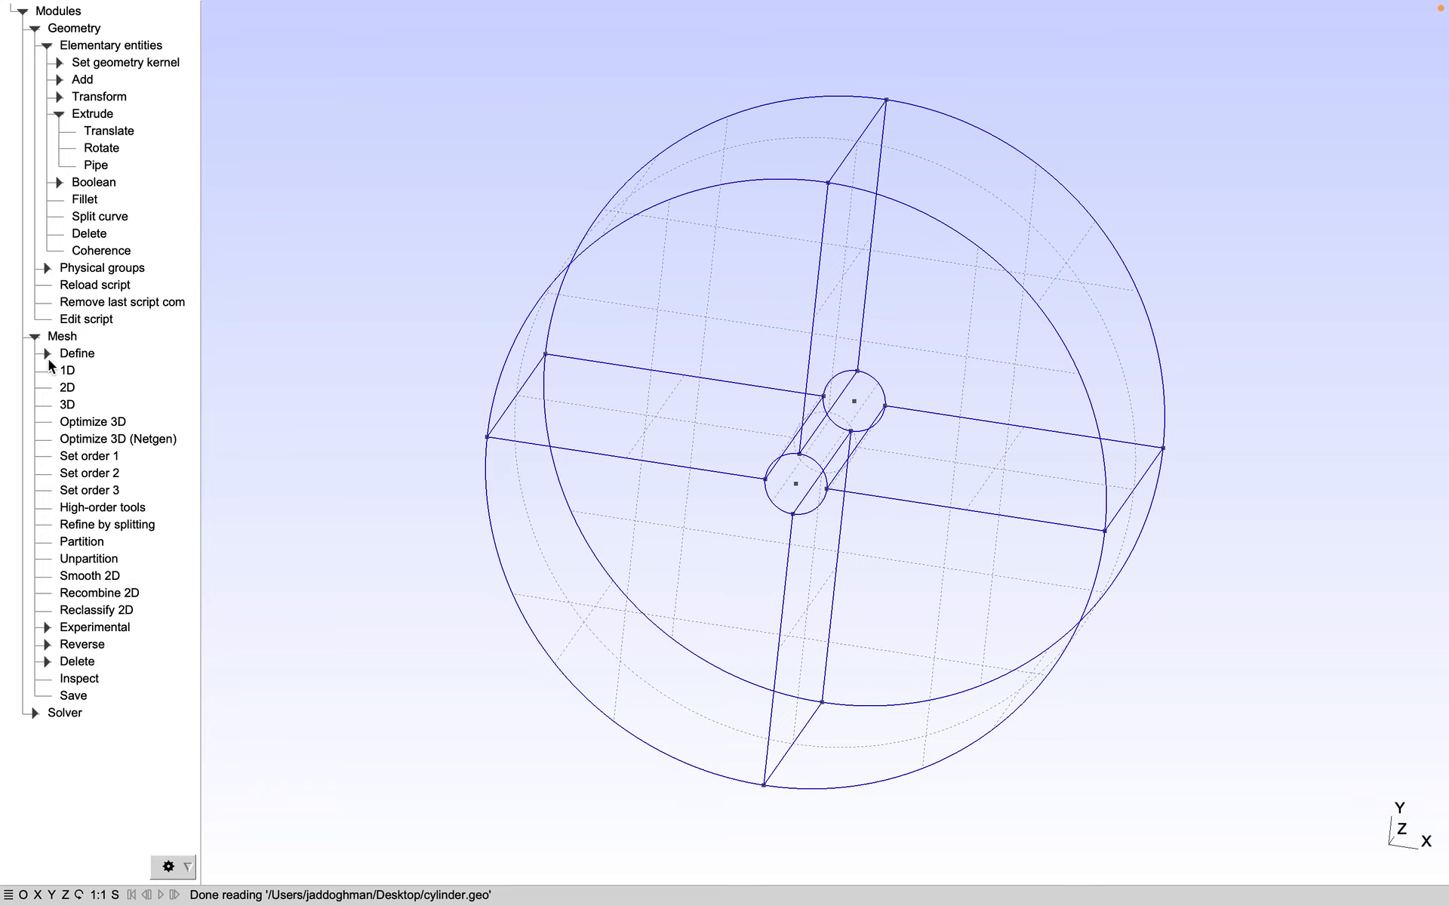
{"action": "left_click", "coordinate": [68, 405]}
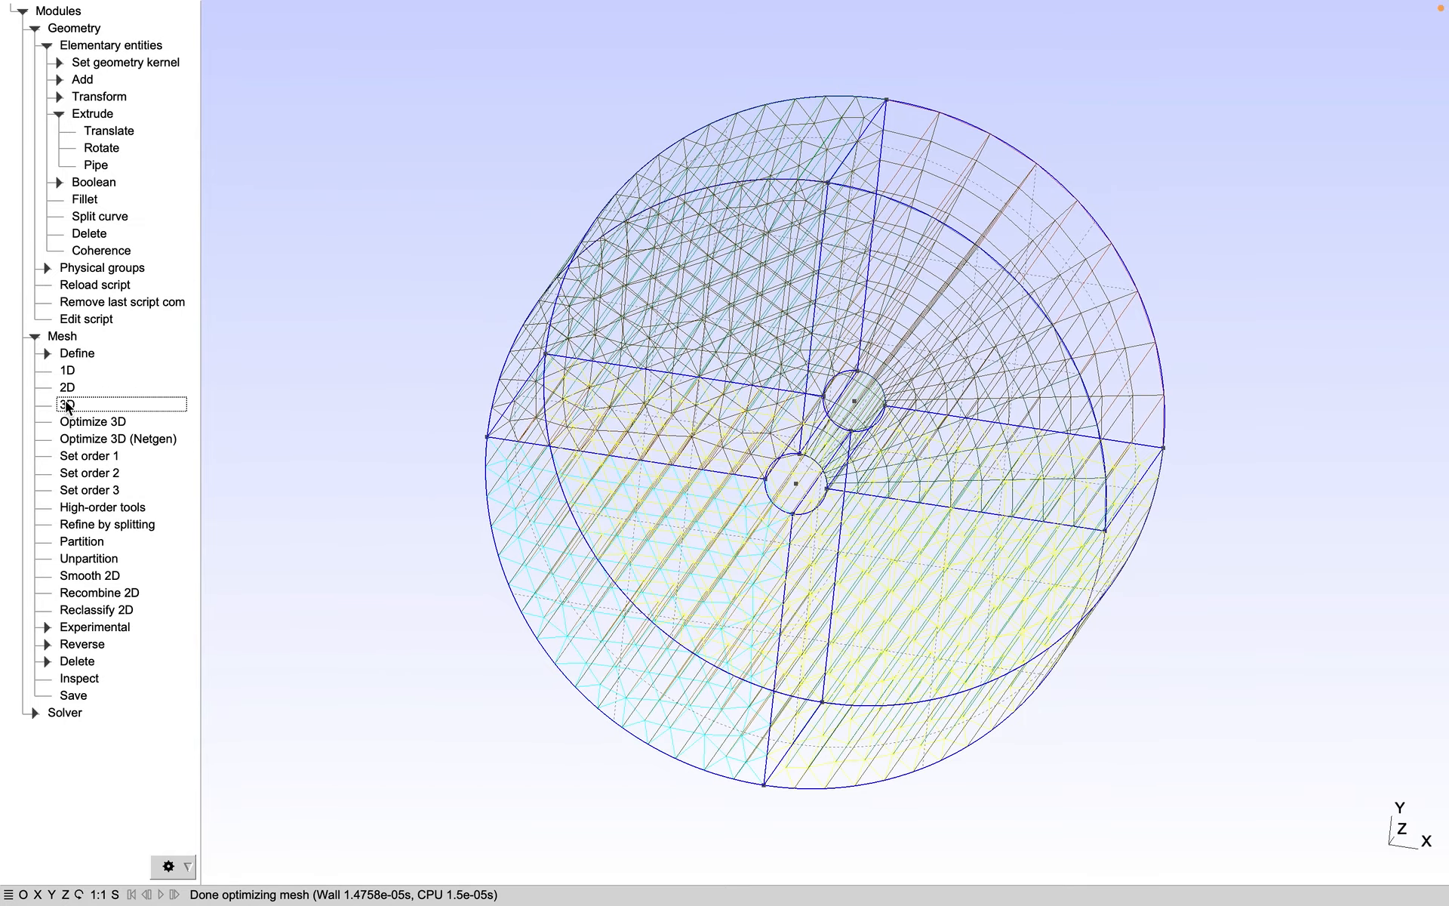
- Examine the single-layer 3D mesh along the cylinder's depth from several angles
{"action": "left_click_drag", "start_coordinate": [370, 469], "coordinate": [448, 389]}
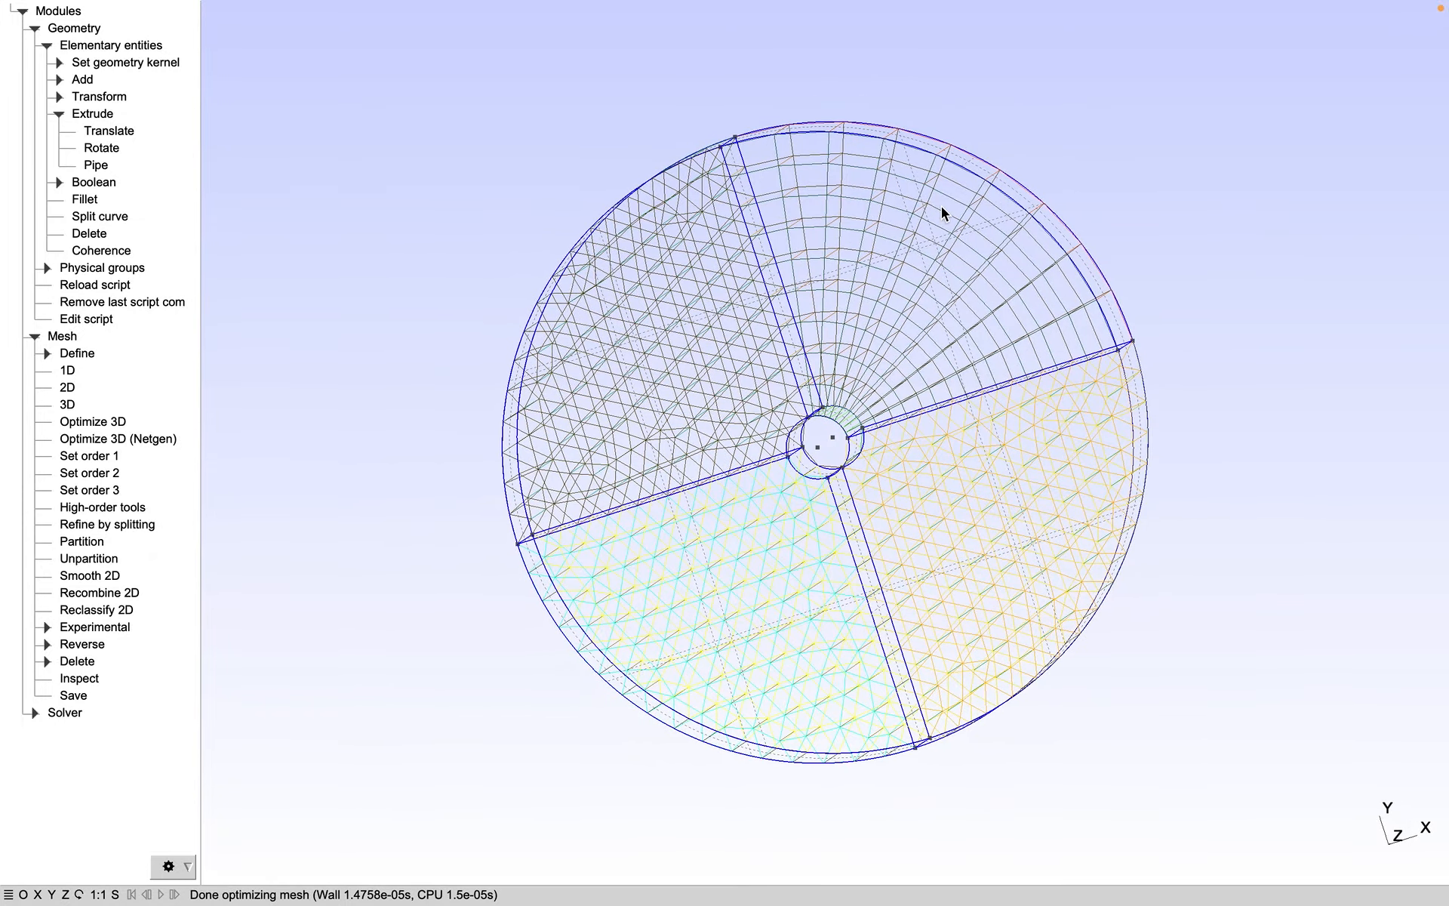
{"action": "left_click_drag", "start_coordinate": [1031, 111], "coordinate": [882, 216]}
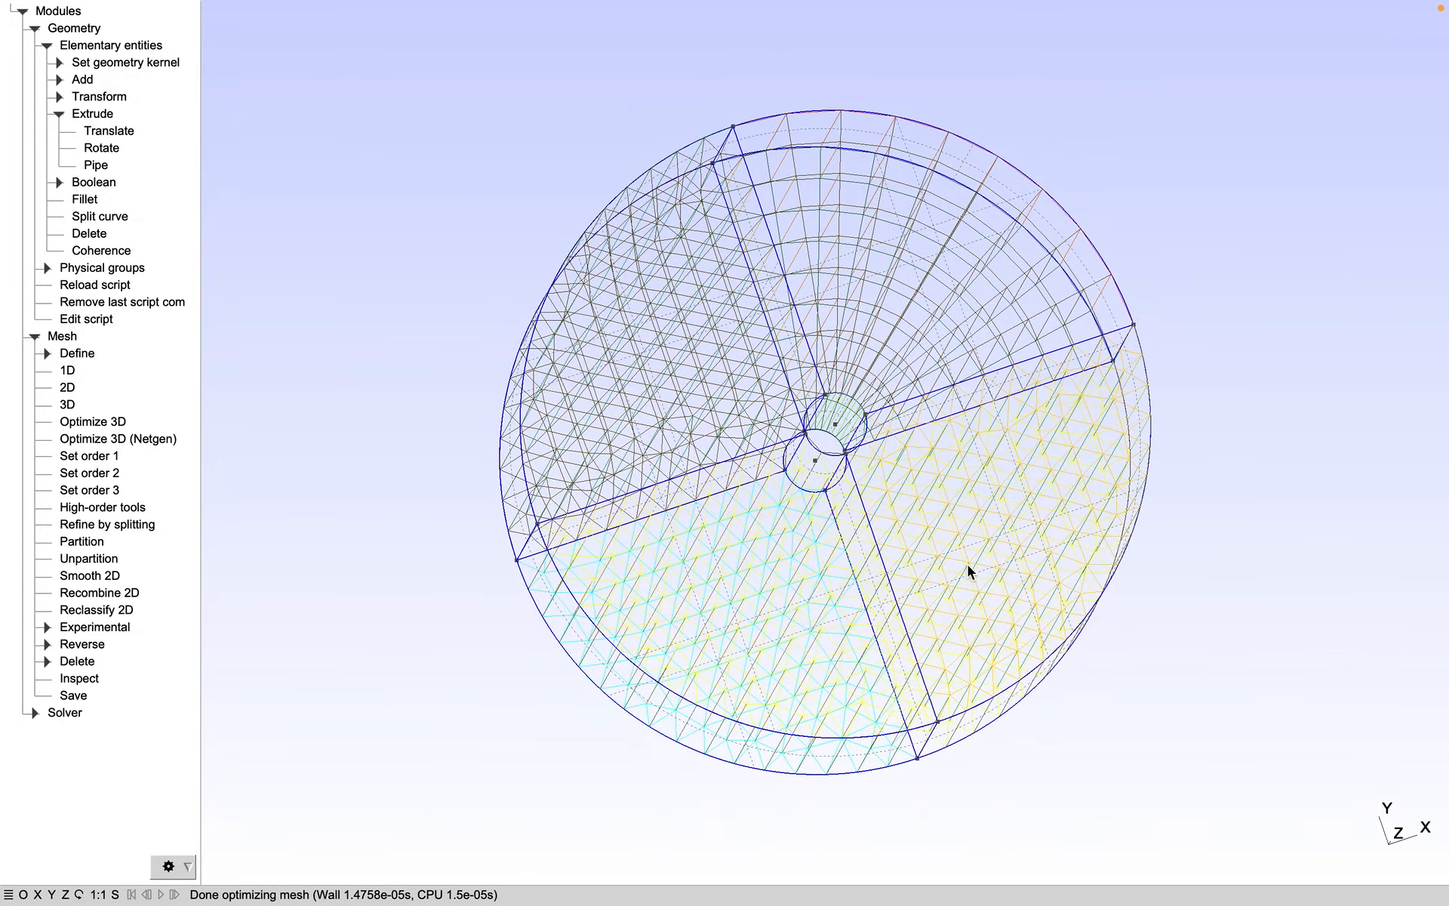
{"action": "left_click_drag", "start_coordinate": [358, 615], "coordinate": [317, 514]}
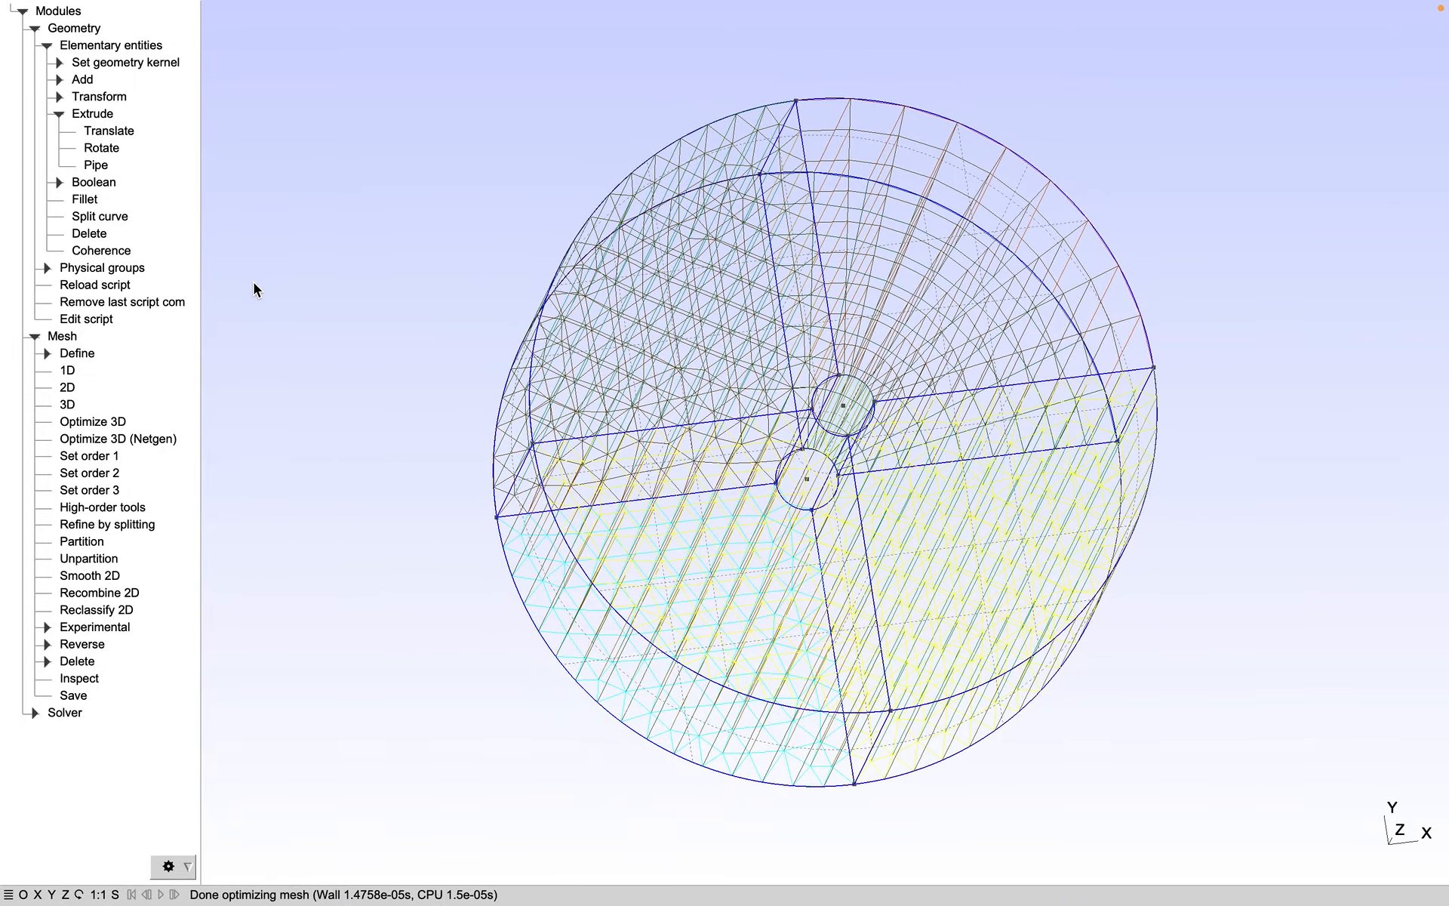
{"action": "left_click_drag", "start_coordinate": [256, 284], "coordinate": [305, 294]}
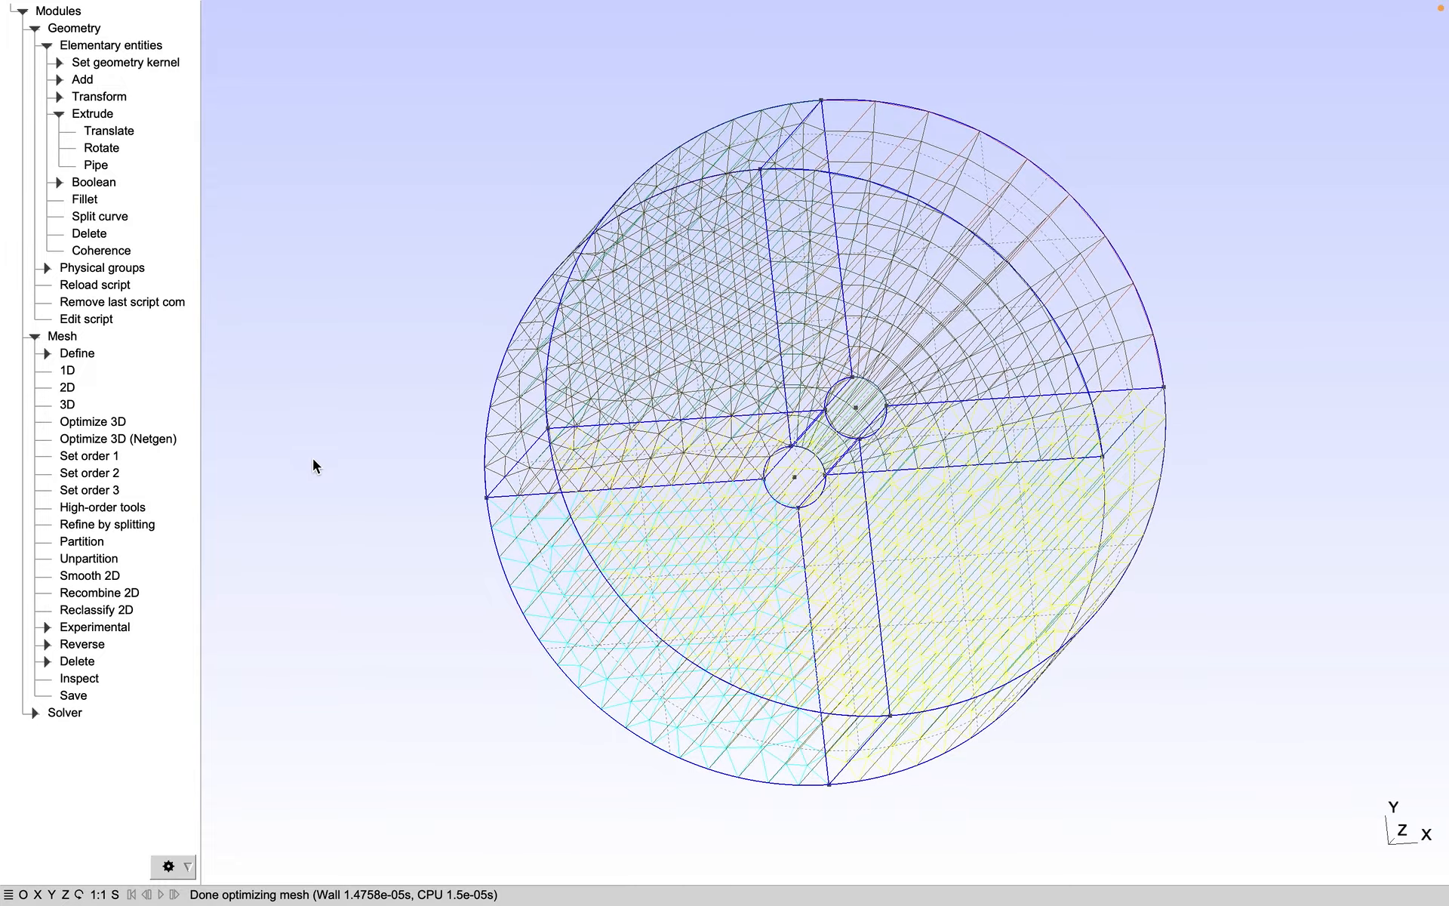
{"action": "left_click_drag", "start_coordinate": [314, 460], "coordinate": [309, 438]}
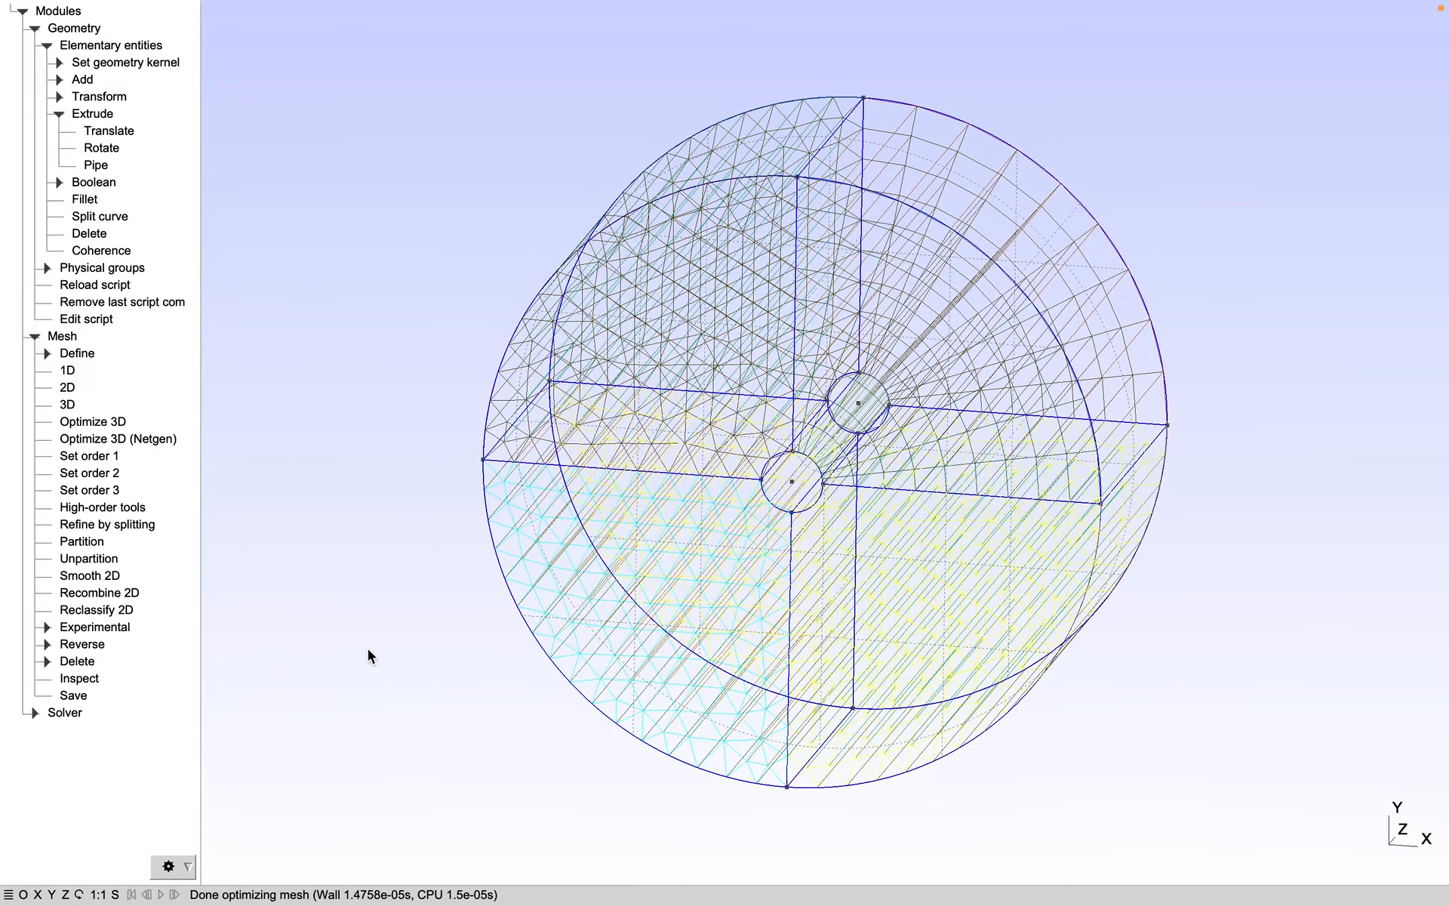
{"action": "left_click_drag", "start_coordinate": [368, 655], "coordinate": [576, 558]}
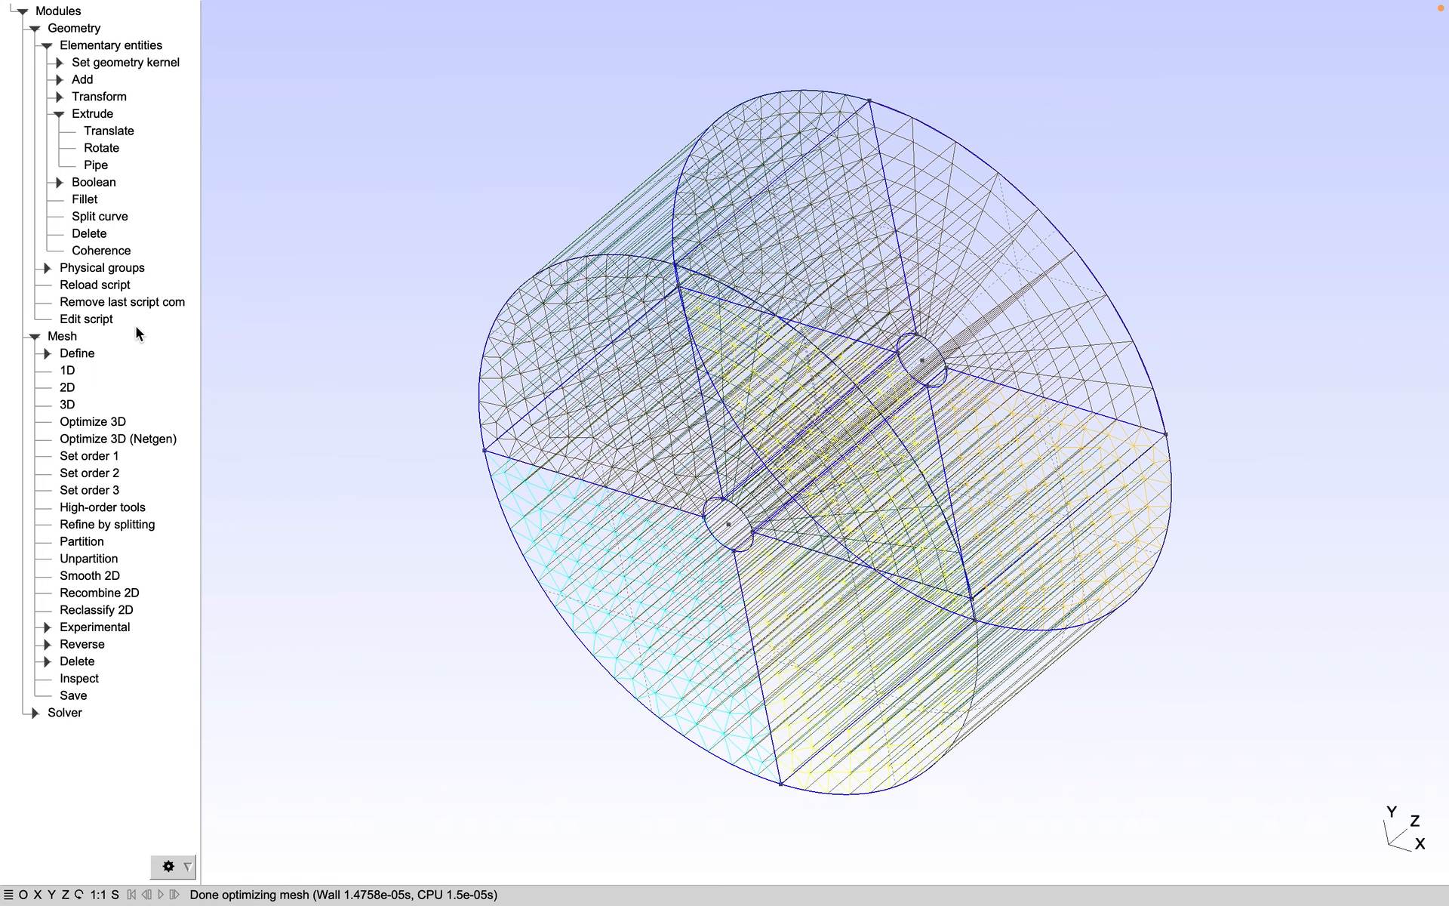
- Reload the script, set the Extrude command's Layers value to 10 in cylinder.geo, and save the file
{"action": "left_click", "coordinate": [111, 286]}
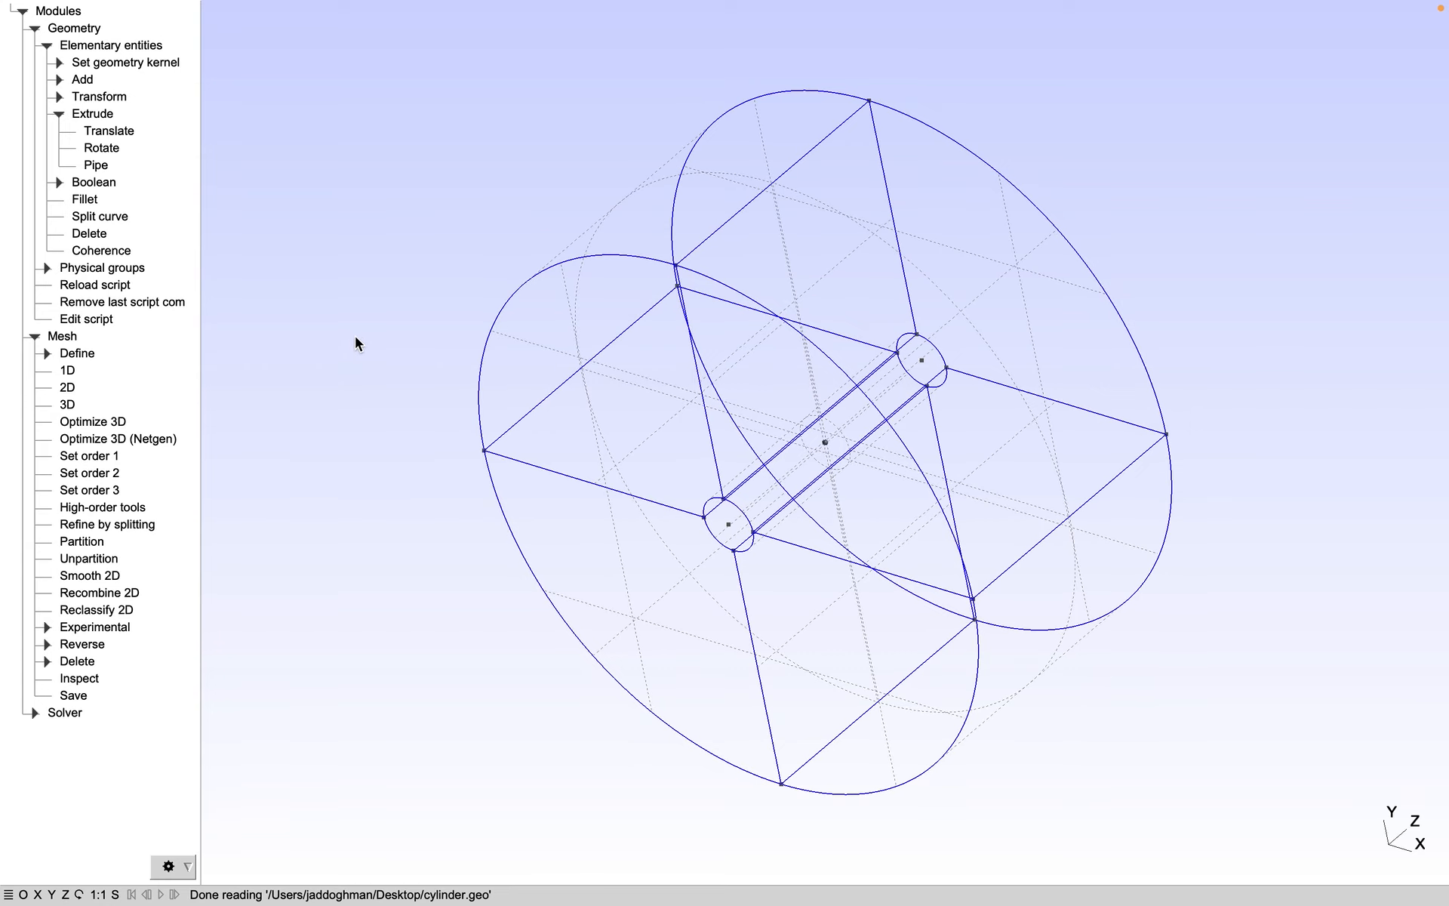
{"action": "left_click_drag", "start_coordinate": [356, 338], "coordinate": [287, 343]}
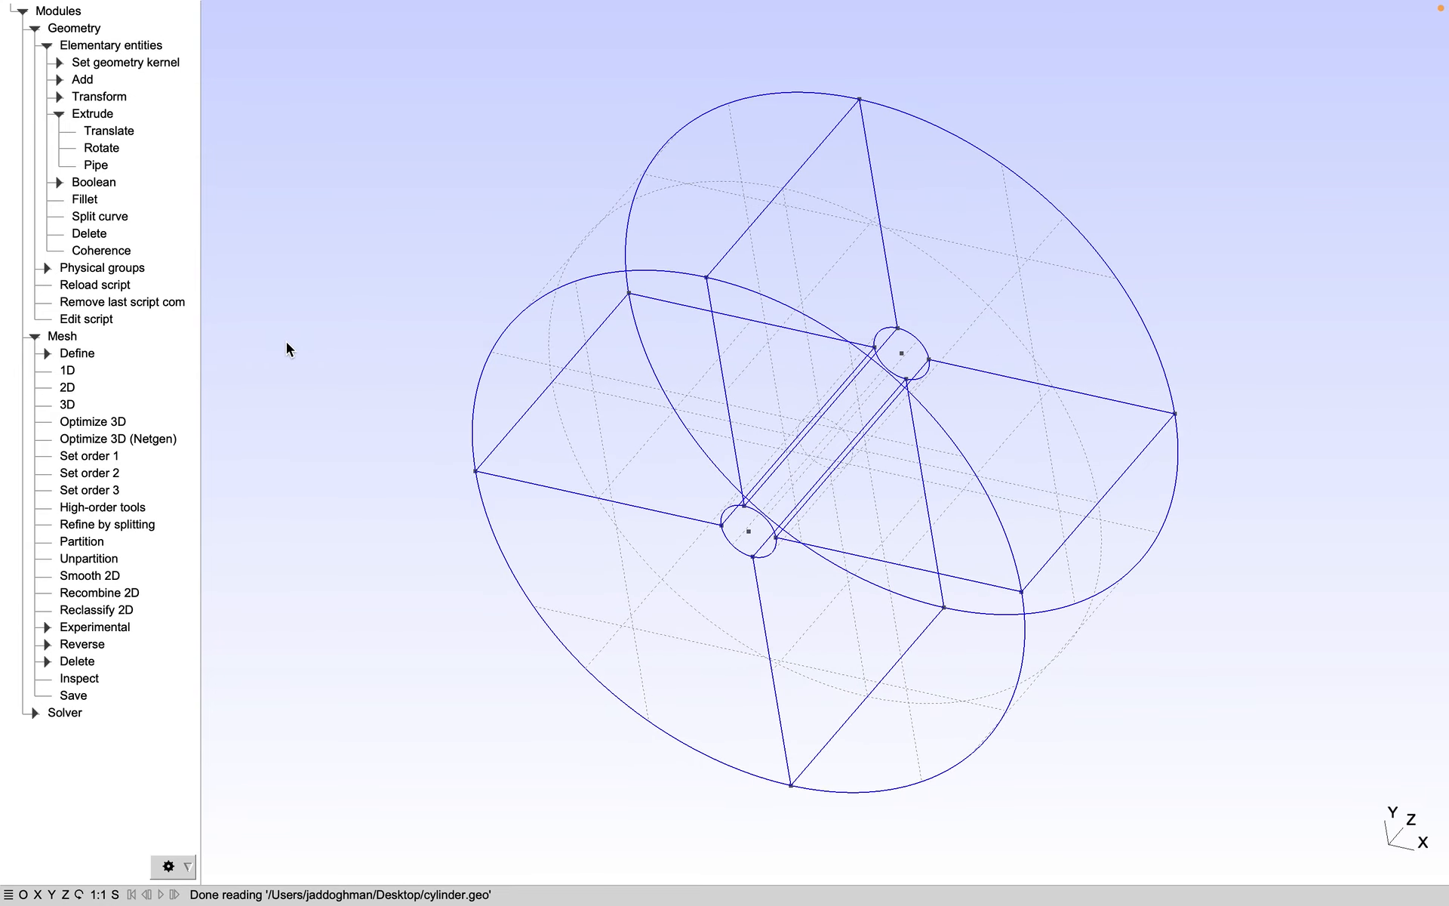
{"action": "left_click", "coordinate": [86, 320]}
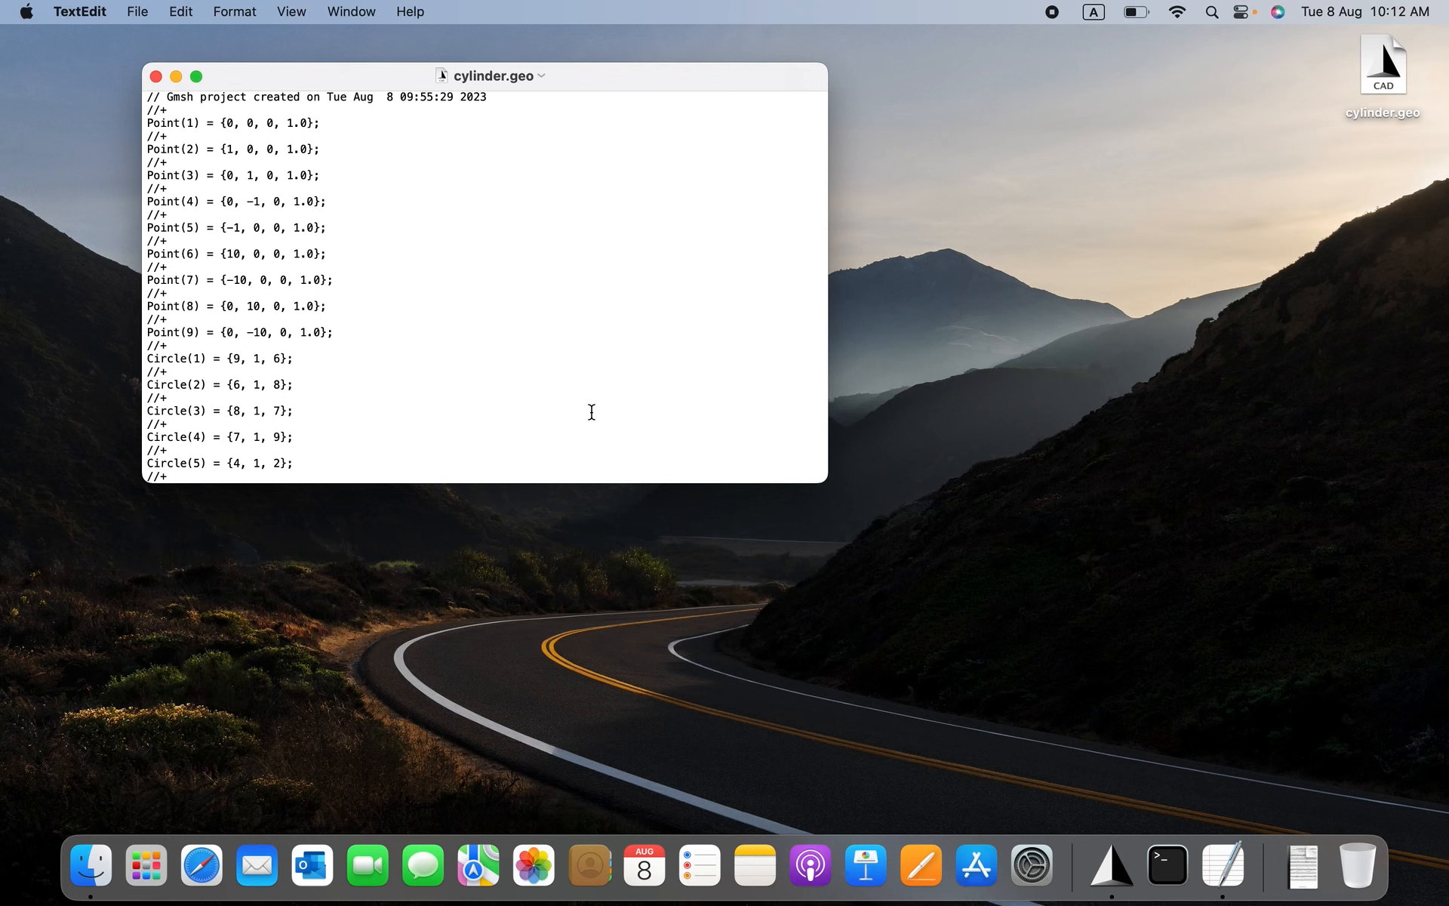
{"action": "scroll", "coordinate": [339, 320], "scroll_direction": "down", "scroll_amount": 15}
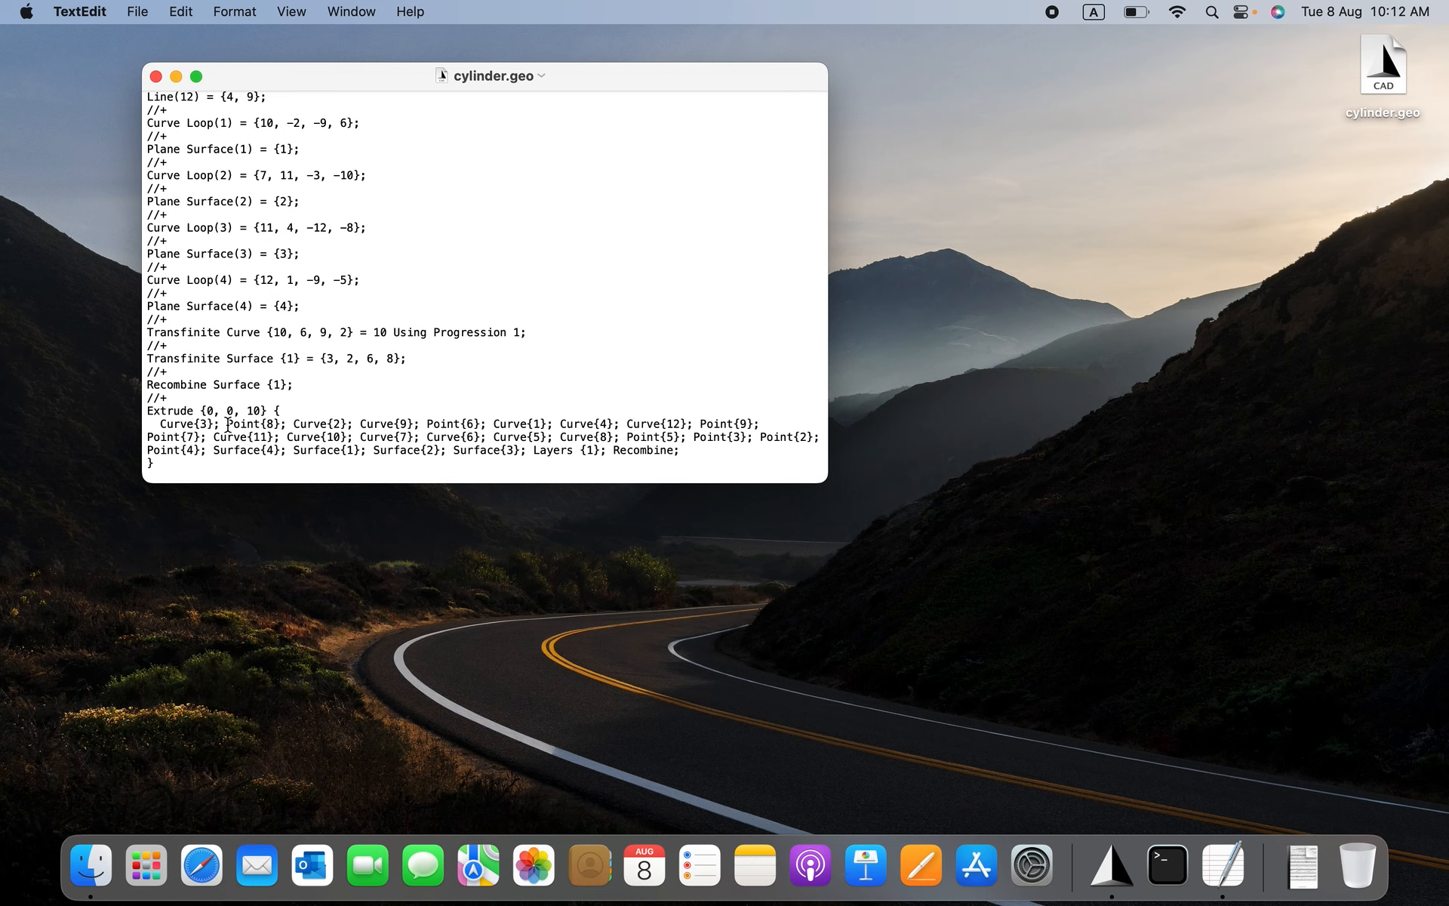
{"action": "left_click", "coordinate": [594, 455]}
{"action": "type", "text": "0"}
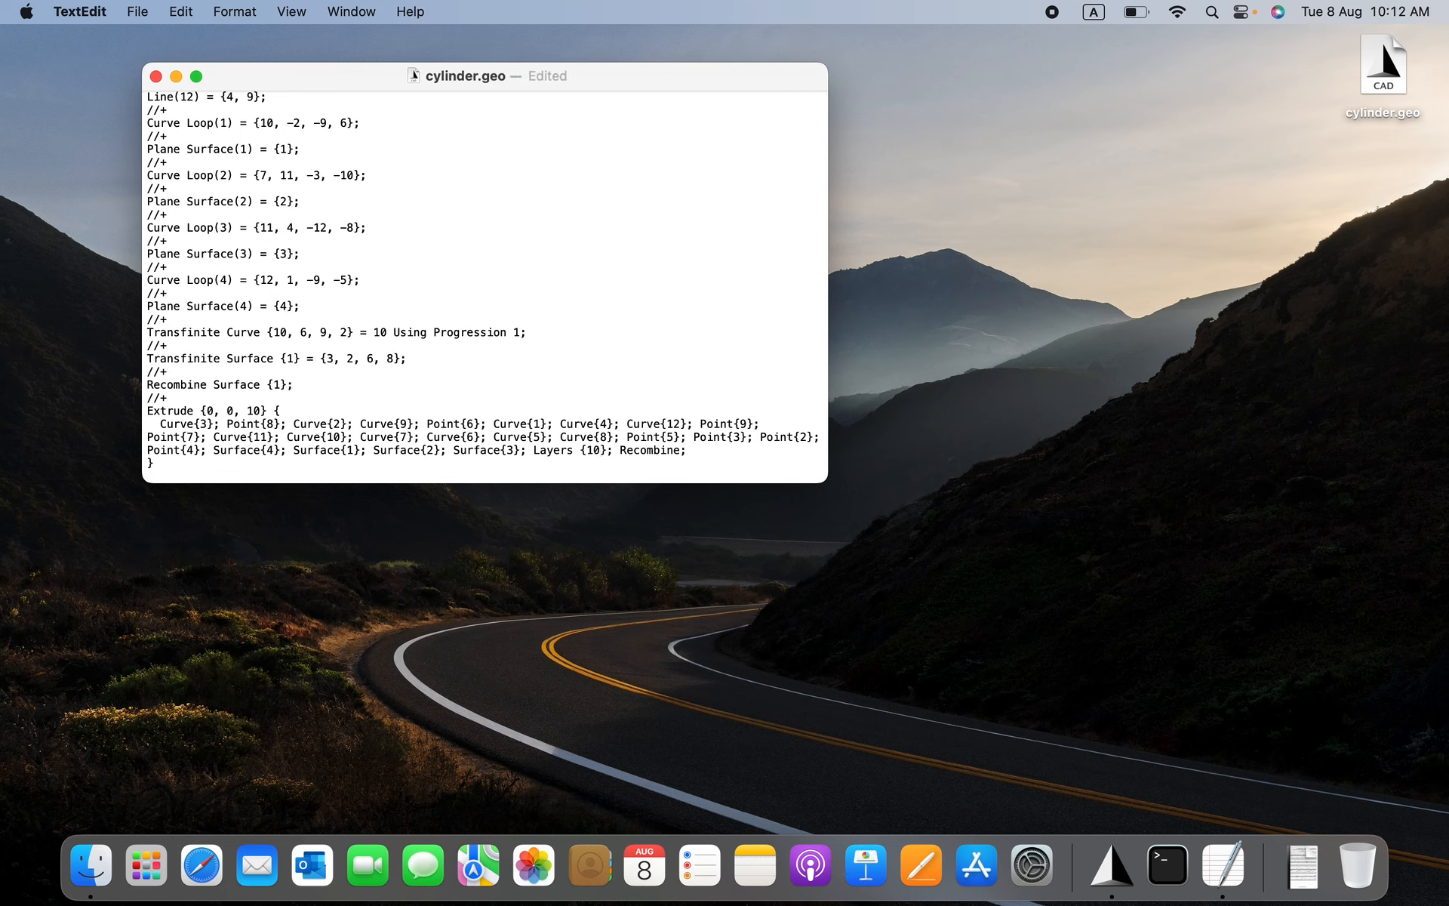
{"action": "key", "text": "super+s"}
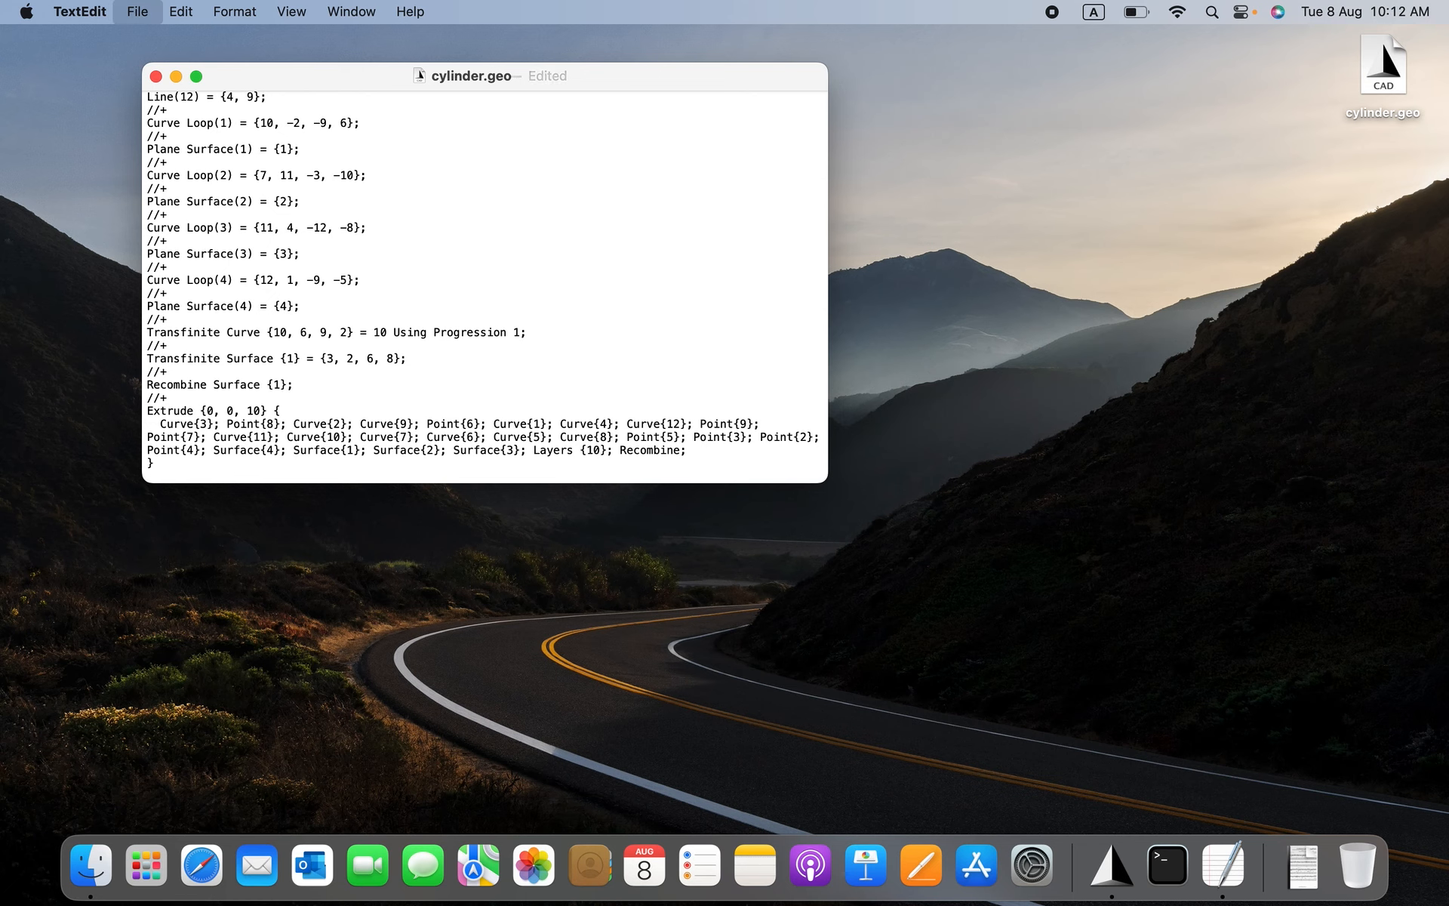
- Close the script, switch back to Gmsh, and regenerate the 3D mesh from the reloaded geometry
{"action": "left_click", "coordinate": [155, 76]}
{"action": "key", "text": "ctrl+Right"}
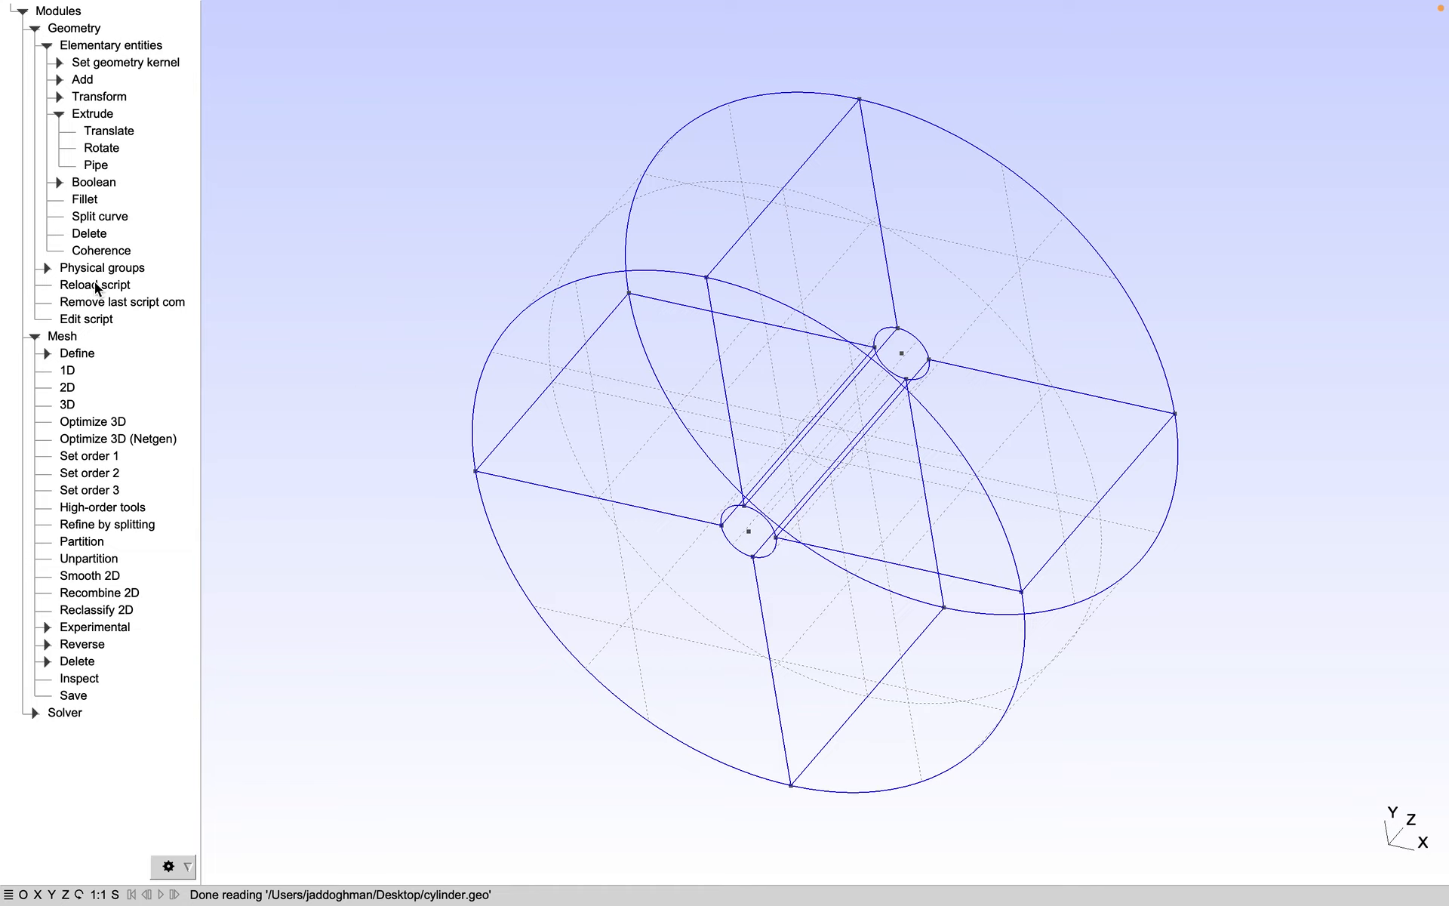
{"action": "left_click", "coordinate": [69, 405]}
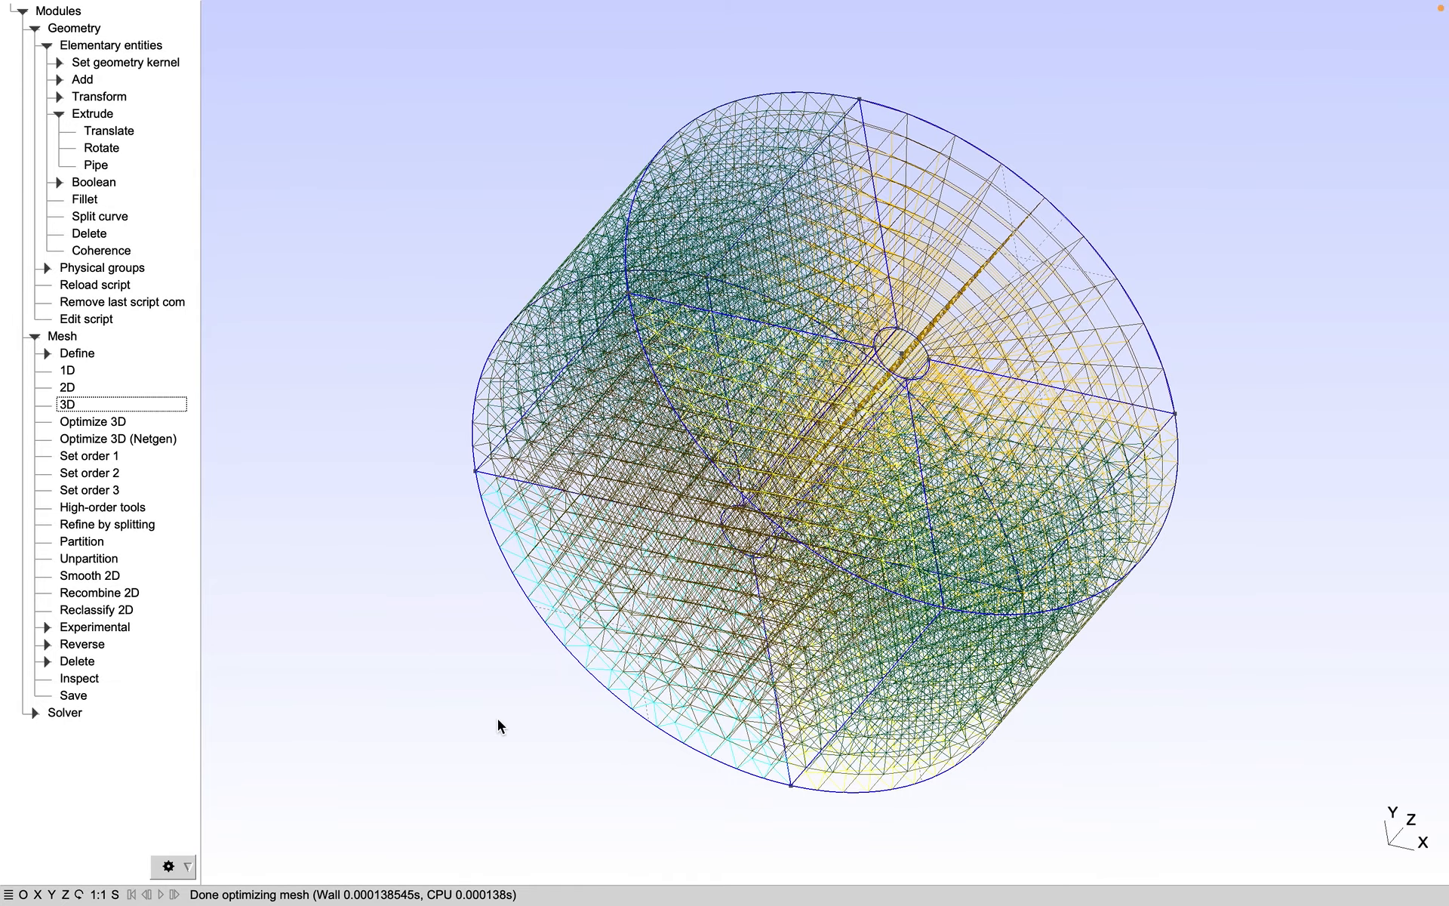
- Examine the regenerated 3D mesh from several angles, comparing the four sectors and the layers along the depth
{"action": "left_click_drag", "start_coordinate": [545, 740], "coordinate": [684, 607]}
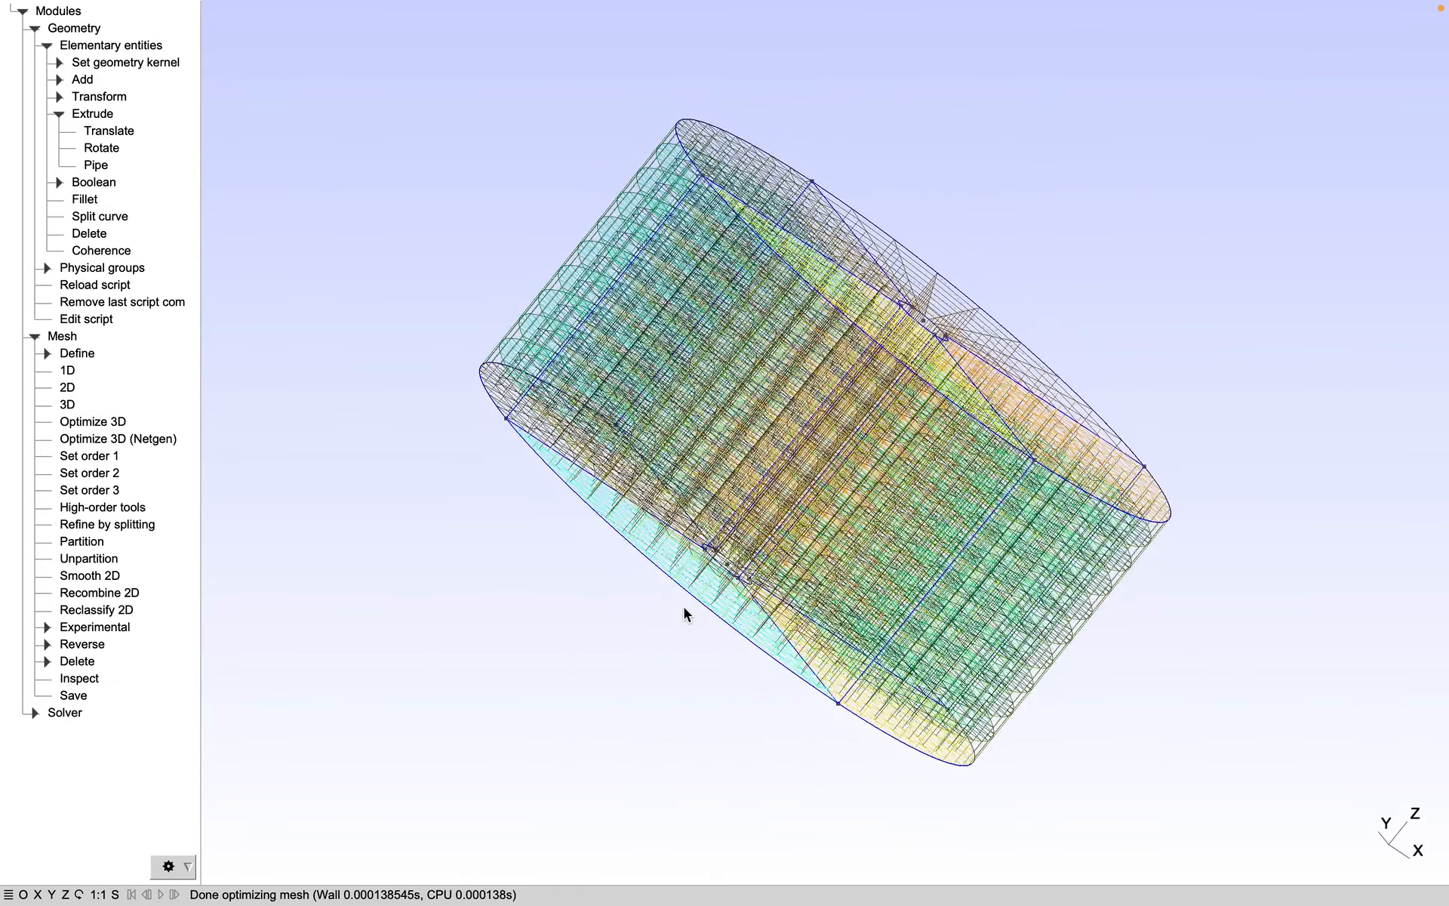
{"action": "left_click_drag", "start_coordinate": [572, 624], "coordinate": [491, 654]}
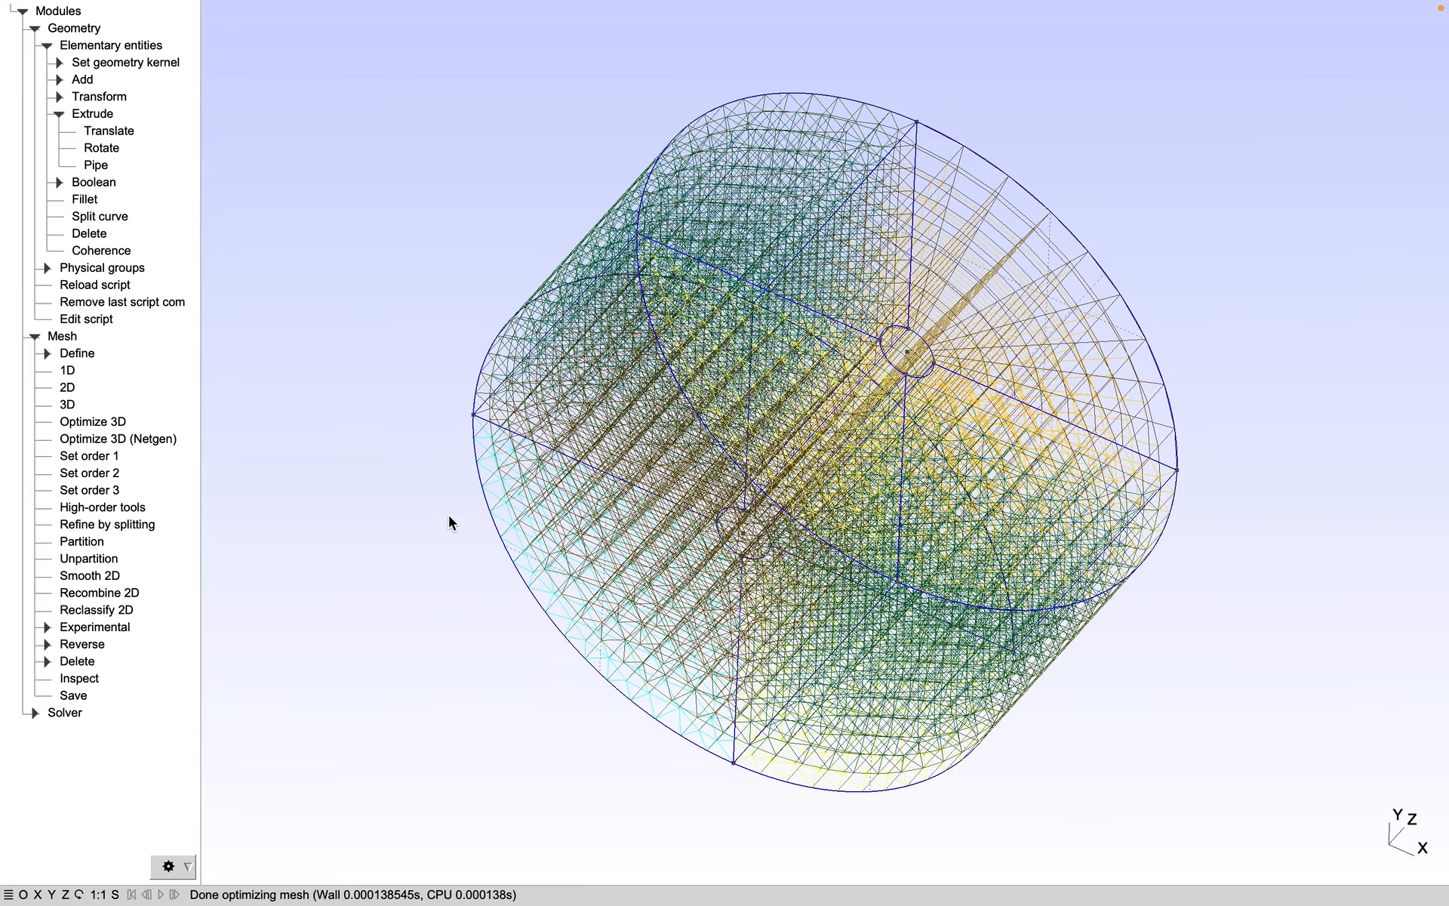
{"action": "left_click_drag", "start_coordinate": [427, 595], "coordinate": [392, 679]}
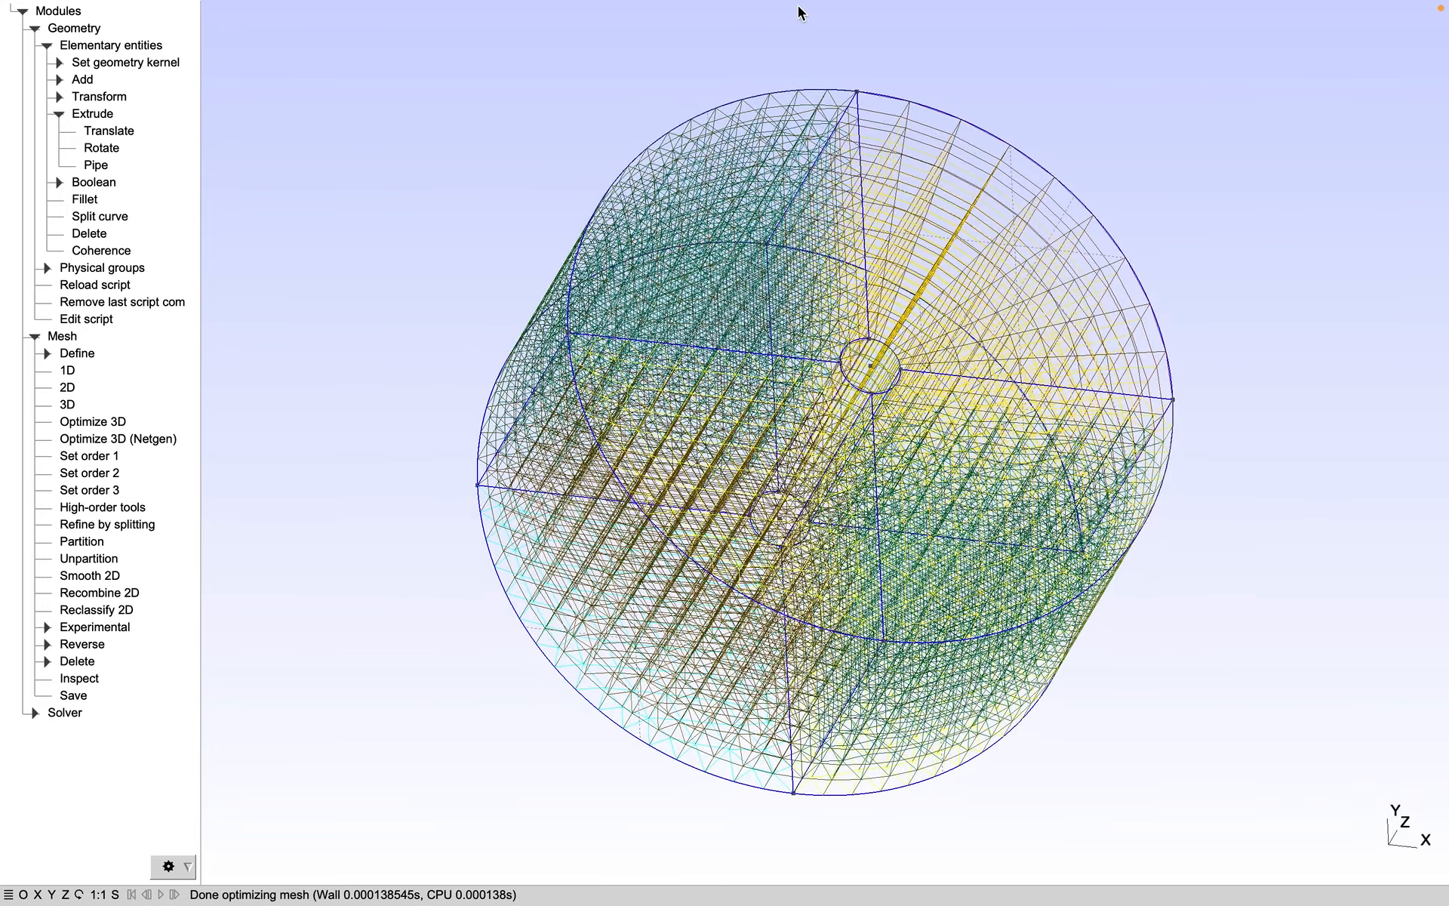
{"action": "left_click_drag", "start_coordinate": [1146, 165], "coordinate": [887, 395]}
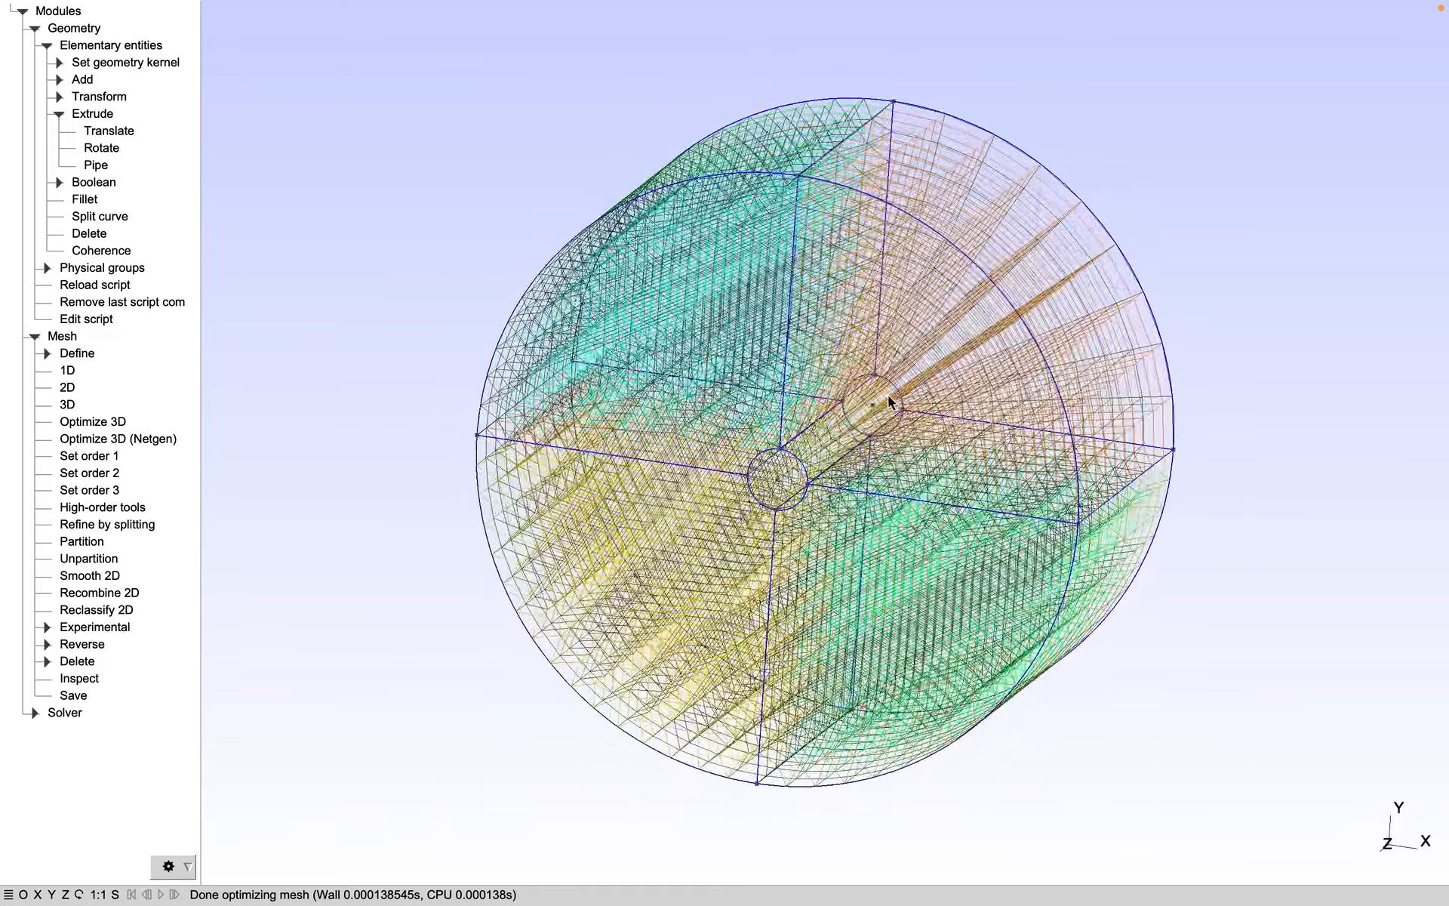
{"action": "left_click_drag", "start_coordinate": [1100, 279], "coordinate": [1207, 116]}
{"action": "left_click_drag", "start_coordinate": [1116, 660], "coordinate": [1168, 573]}
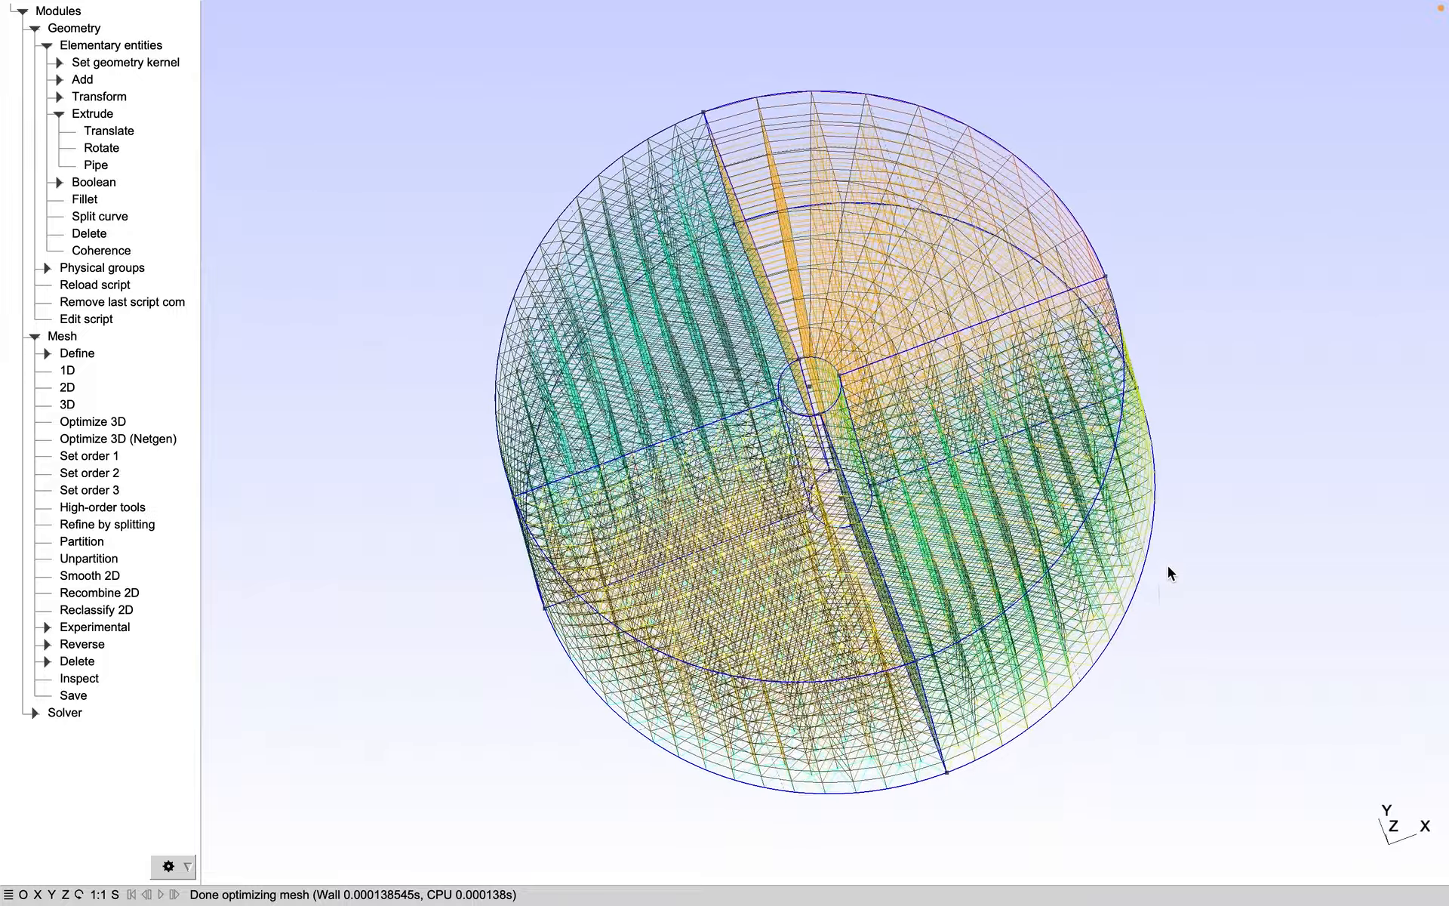
{"action": "left_click_drag", "start_coordinate": [673, 770], "coordinate": [672, 703]}
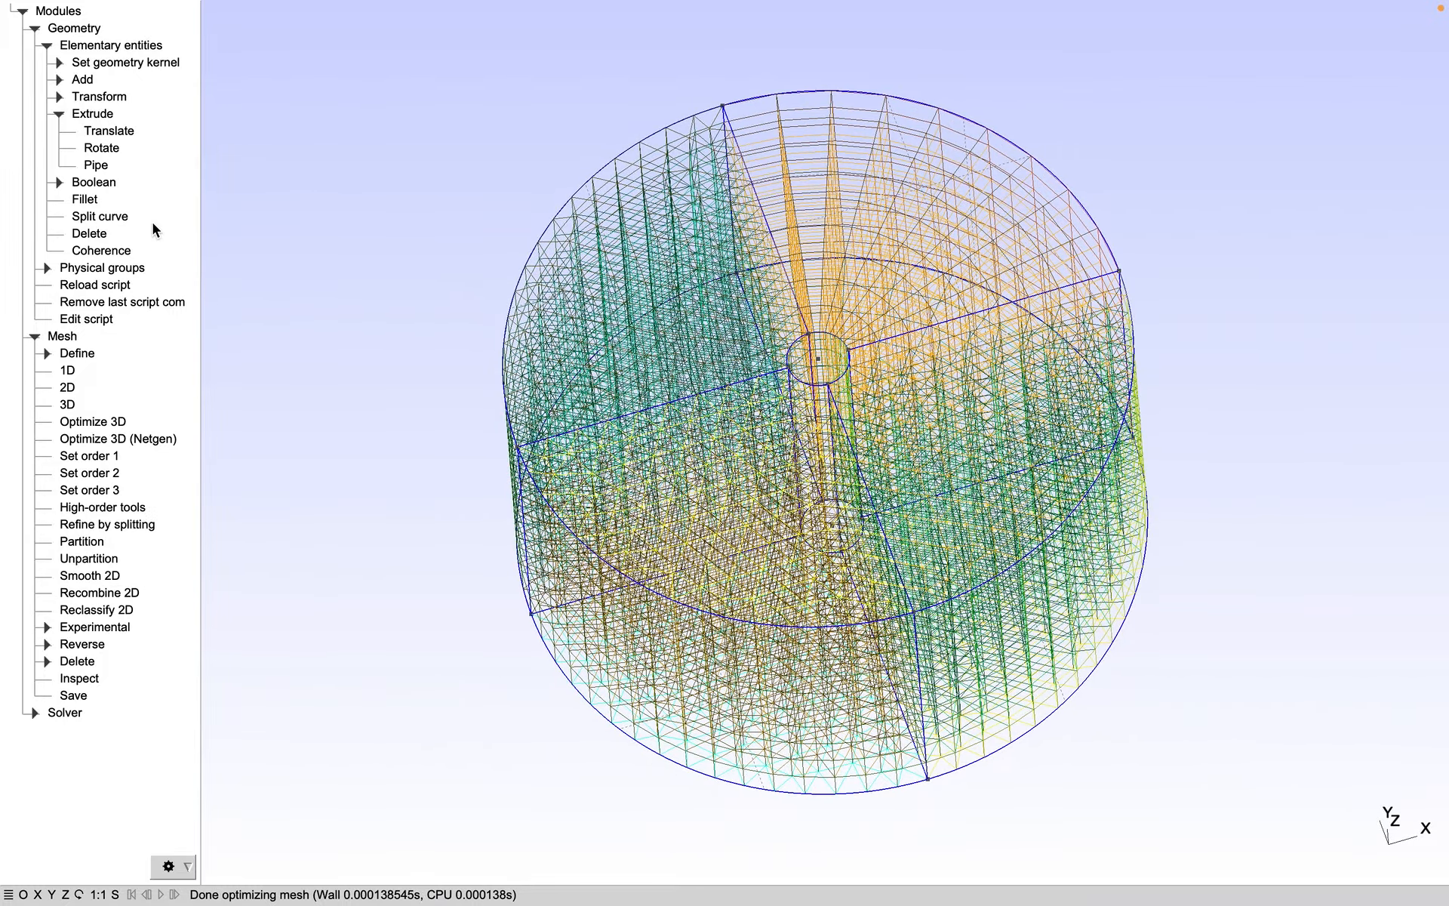
{"action": "left_click_drag", "start_coordinate": [342, 338], "coordinate": [355, 225]}
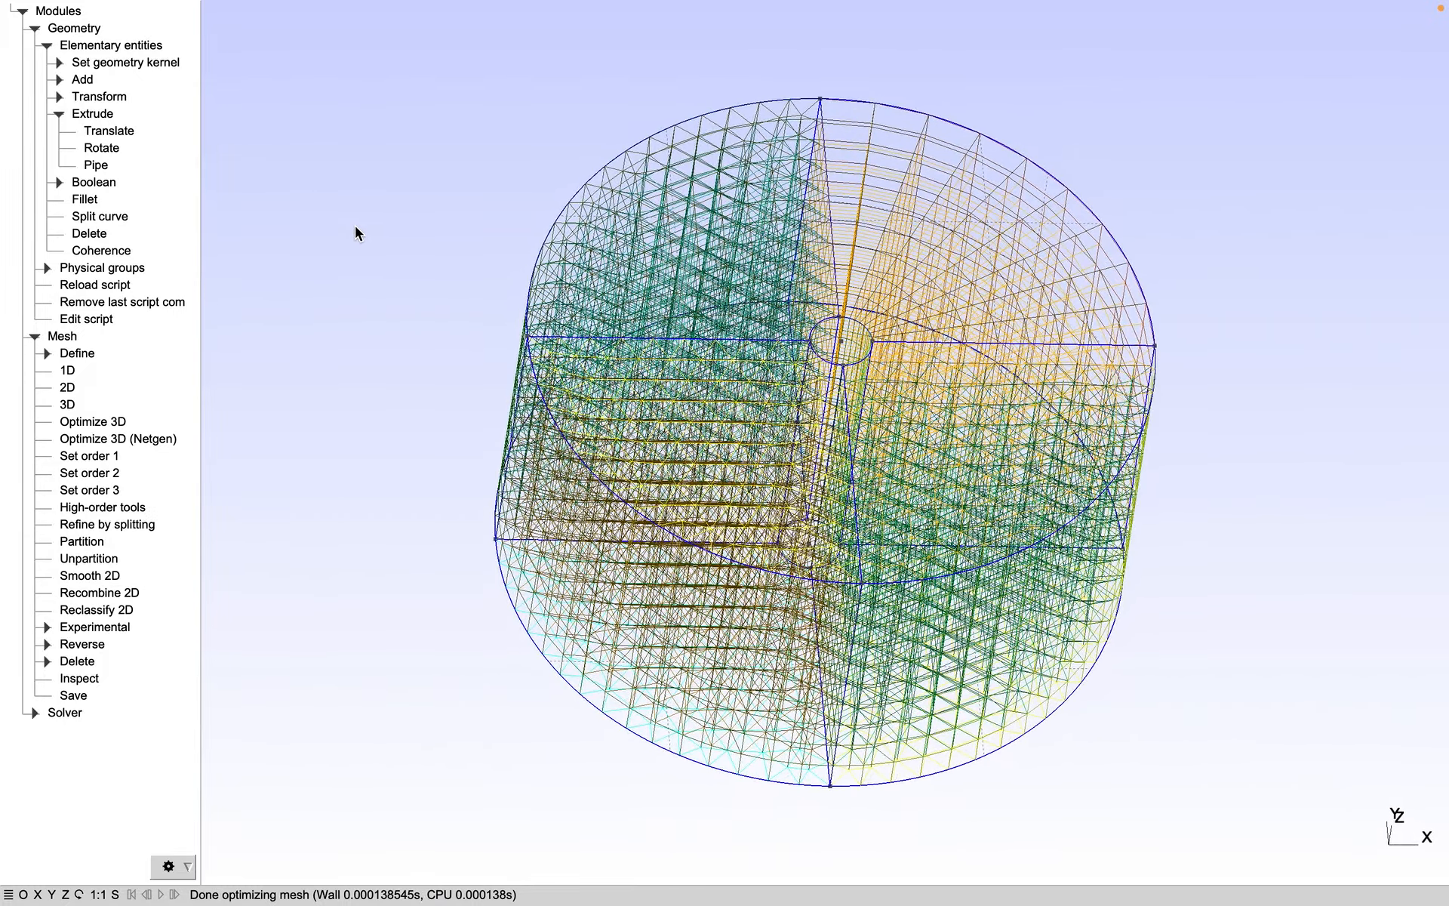
- Reload the script, set the Extrude command's Layers value to 1 in cylinder.geo, and save the file
{"action": "left_click", "coordinate": [106, 284]}
{"action": "key", "text": "ctrl+Left"}
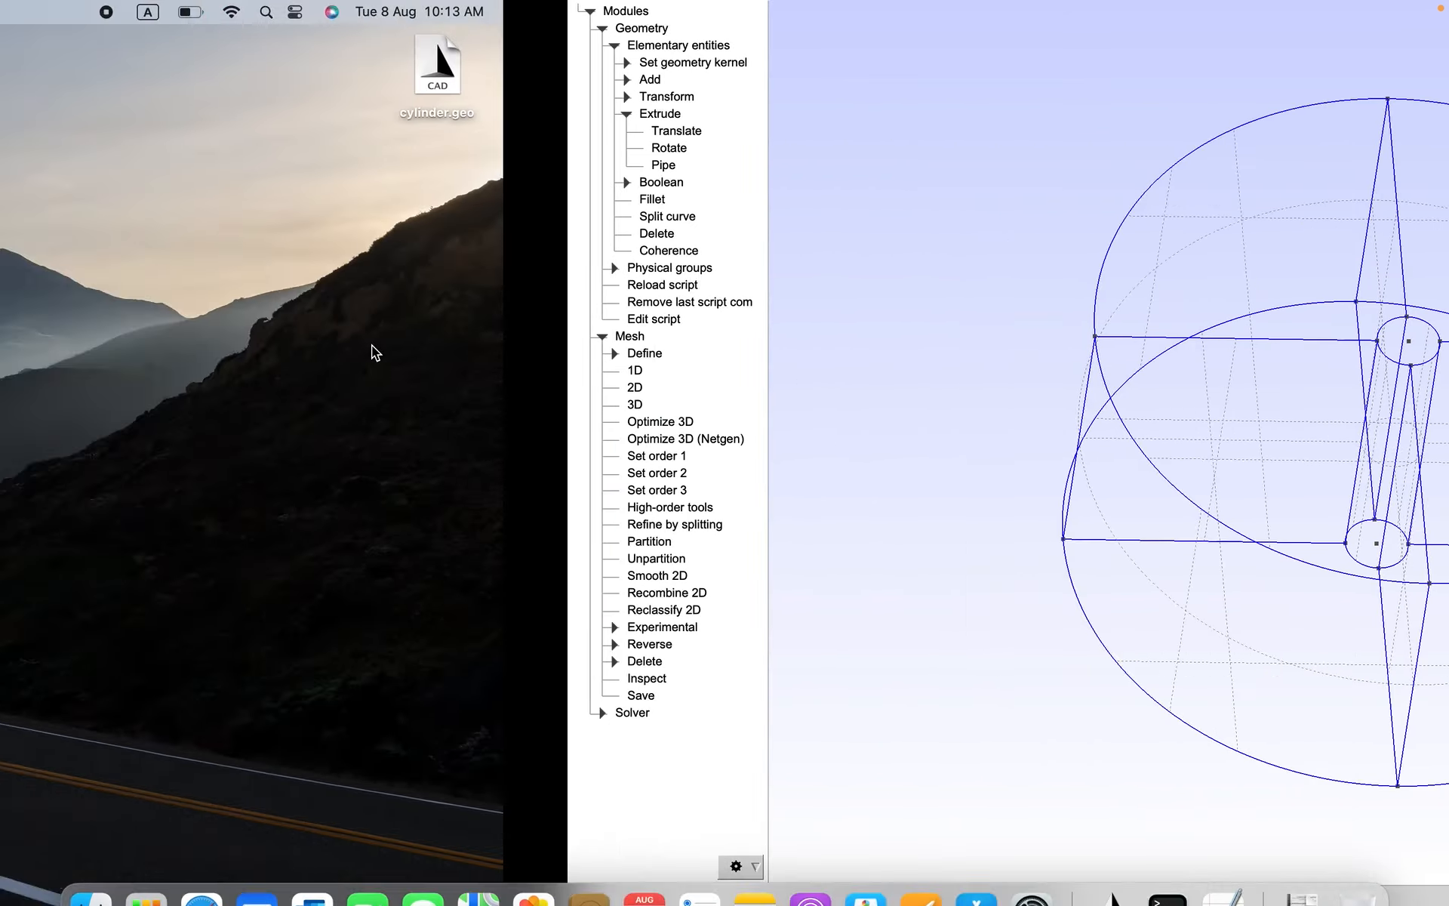
{"action": "scroll", "coordinate": [518, 405], "scroll_direction": "down", "scroll_amount": 15}
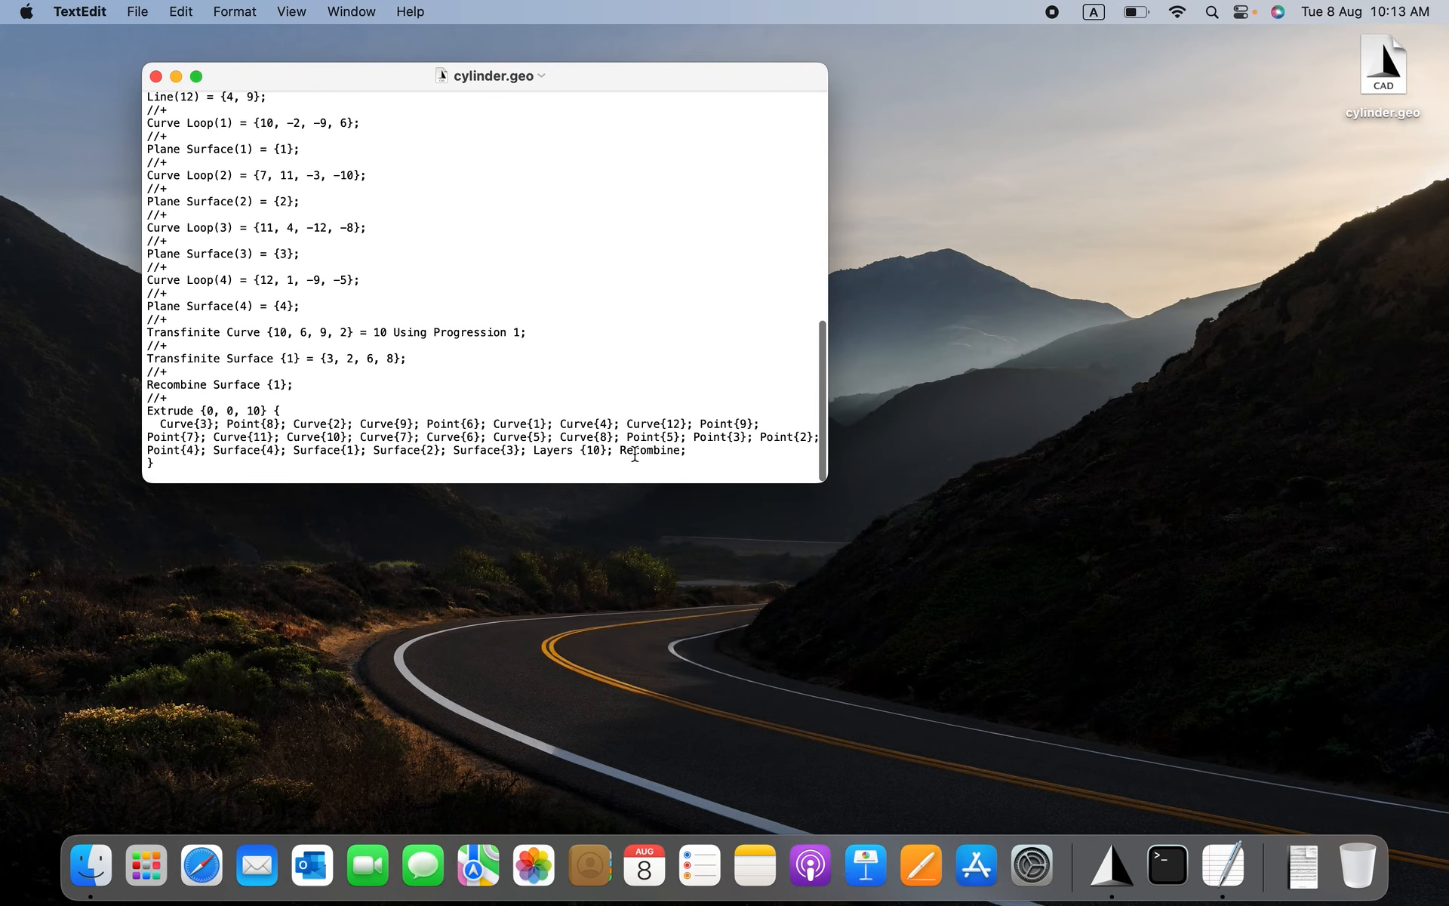
{"action": "key", "text": "BackSpace"}
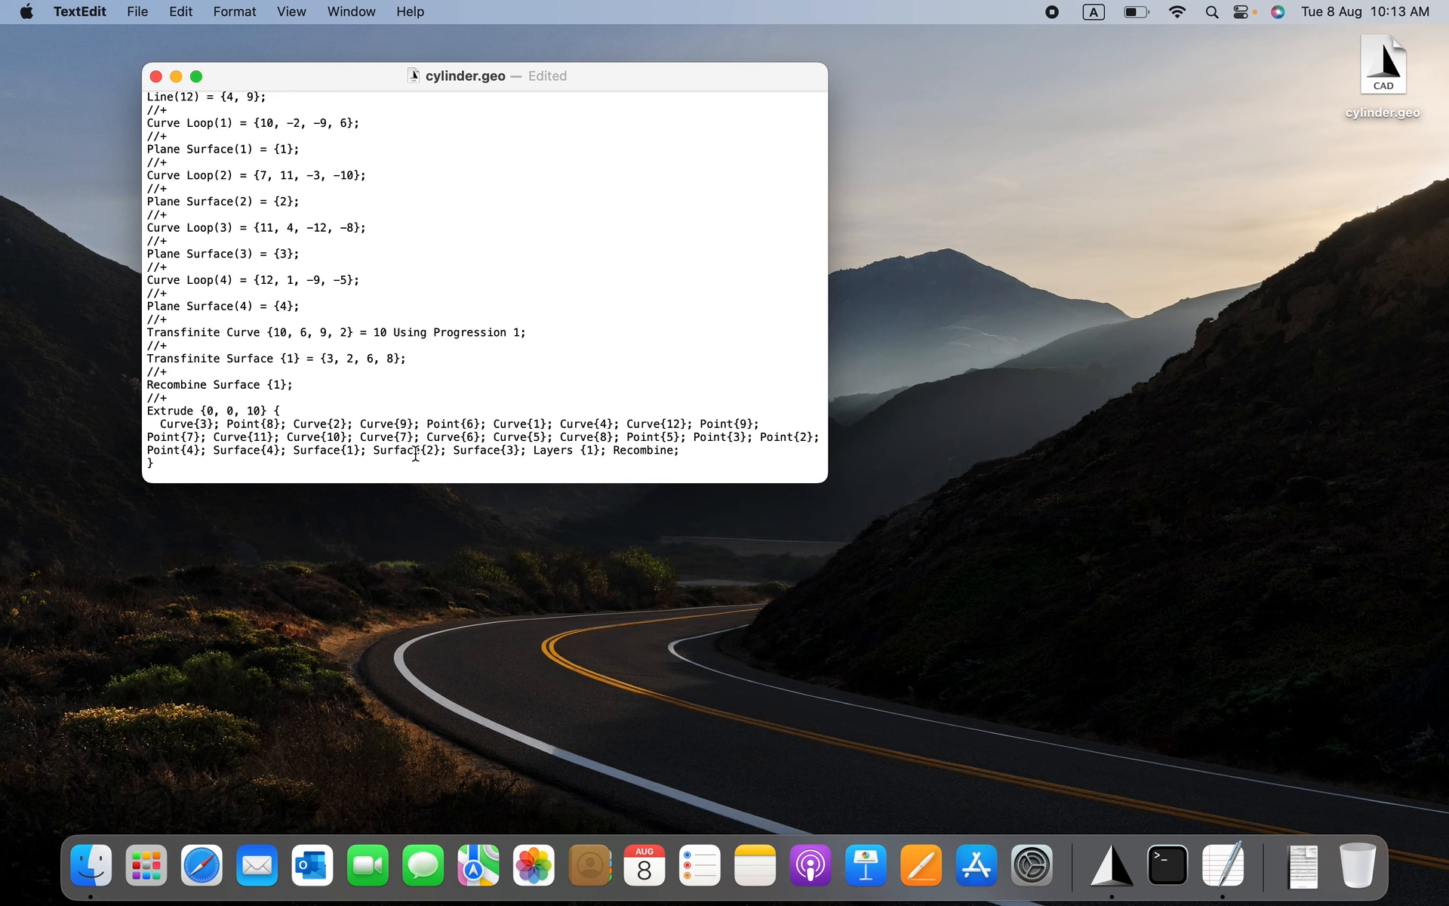
{"action": "scroll", "coordinate": [613, 385], "scroll_direction": "up", "scroll_amount": 2}
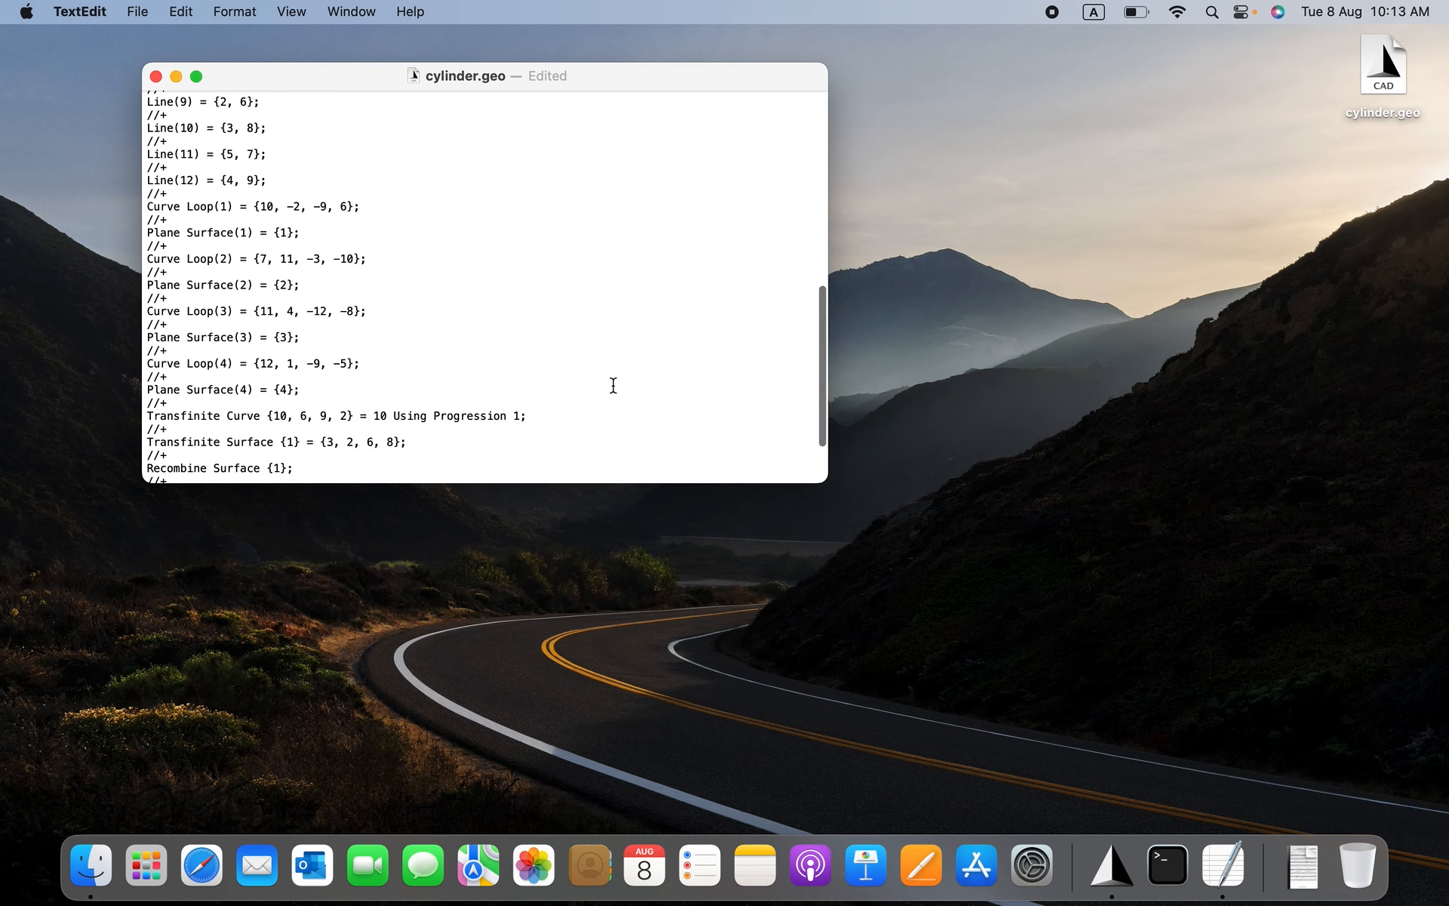
{"action": "scroll", "coordinate": [613, 385], "scroll_direction": "down", "scroll_amount": 2}
{"action": "key", "text": "super+s"}
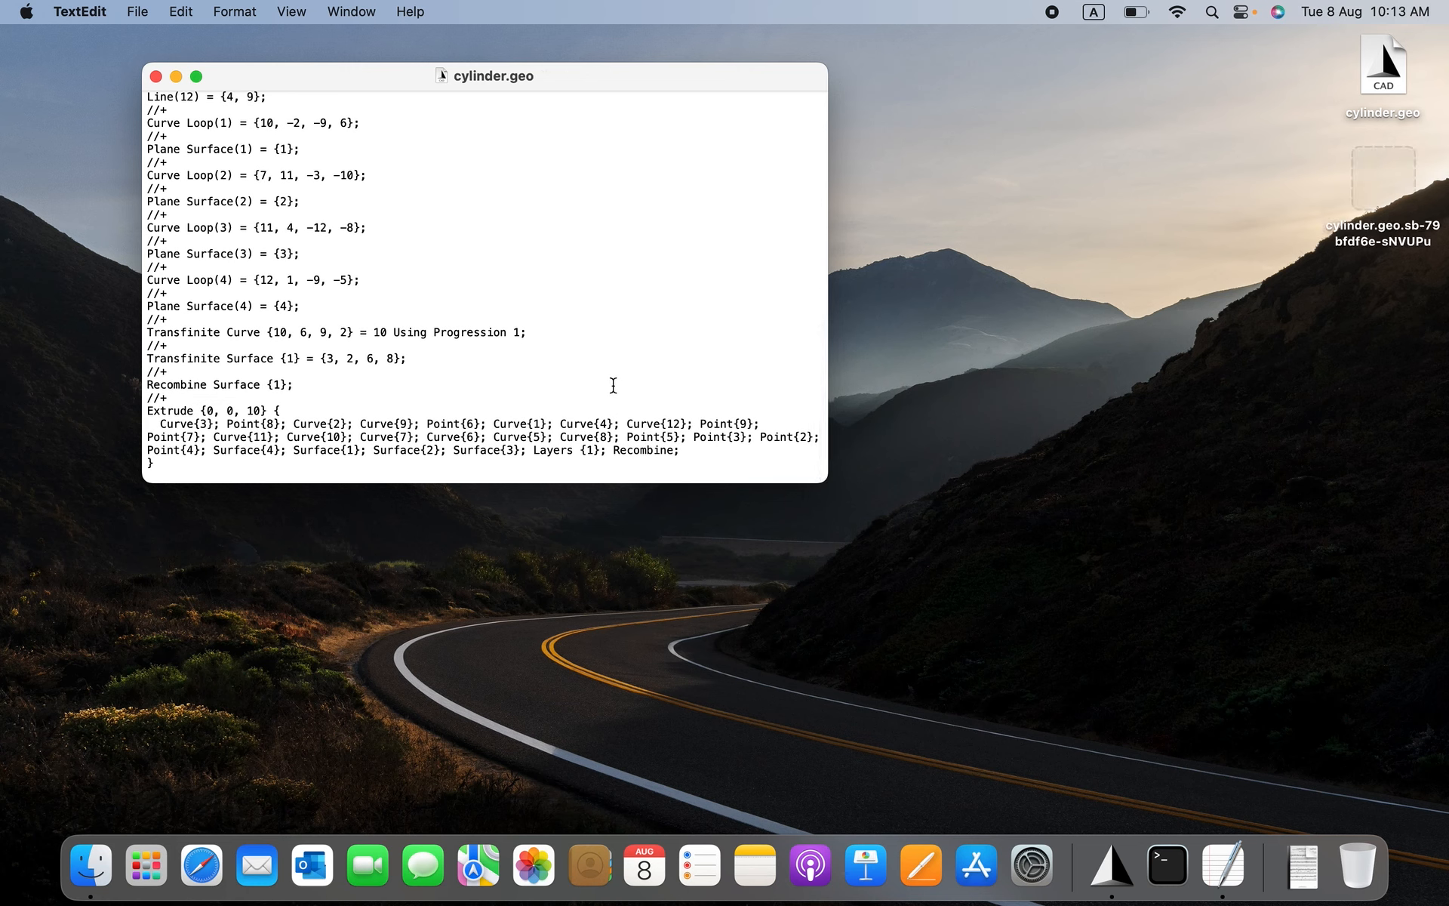
- Close the script file and reload the script in Gmsh to update the cylinder geometry
{"action": "left_click", "coordinate": [159, 79]}
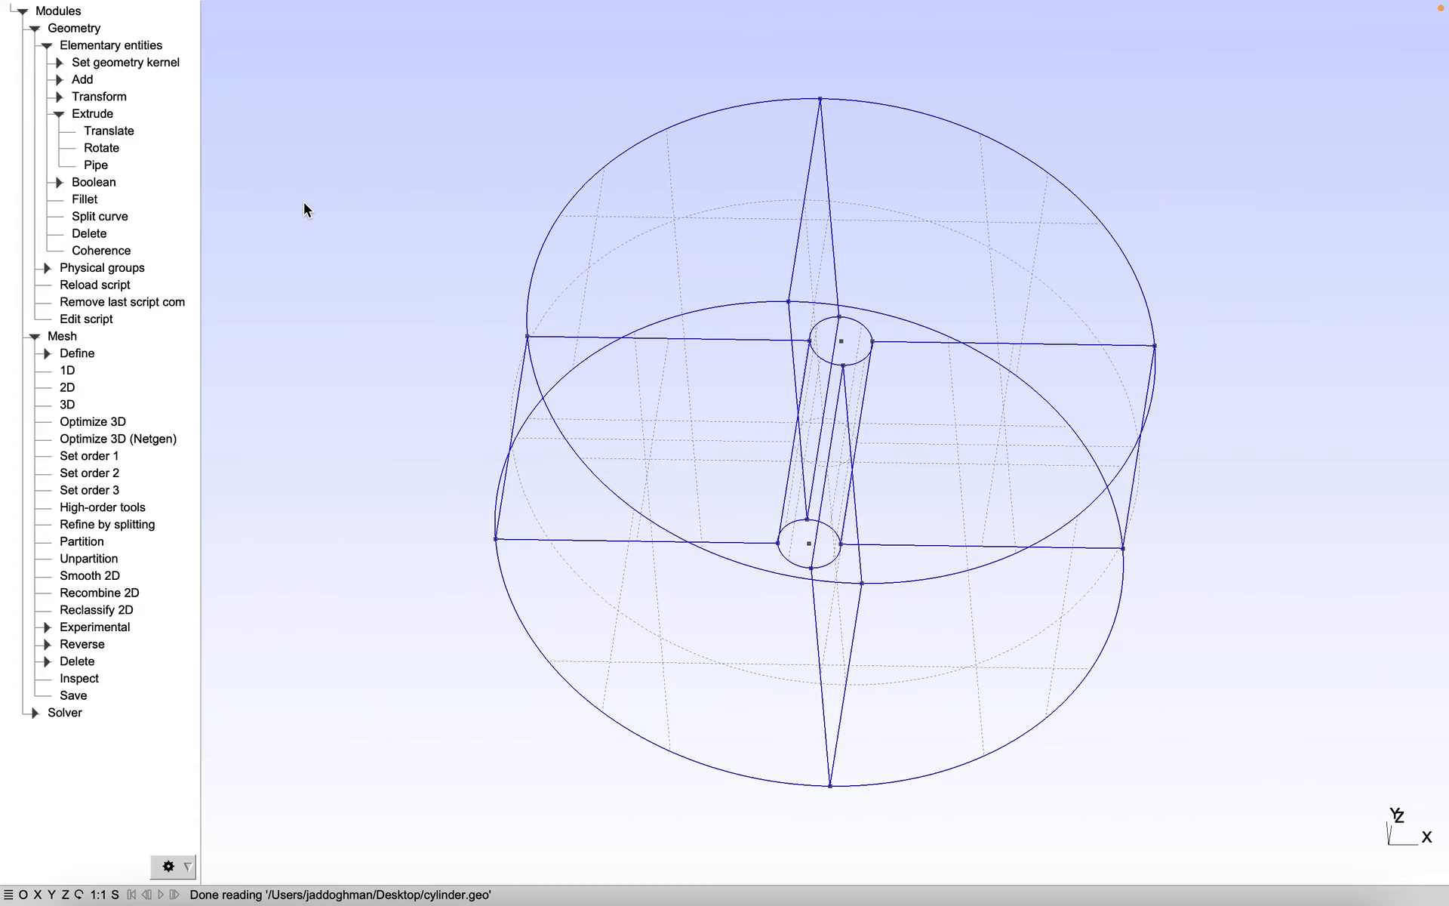
{"action": "left_click", "coordinate": [103, 284]}
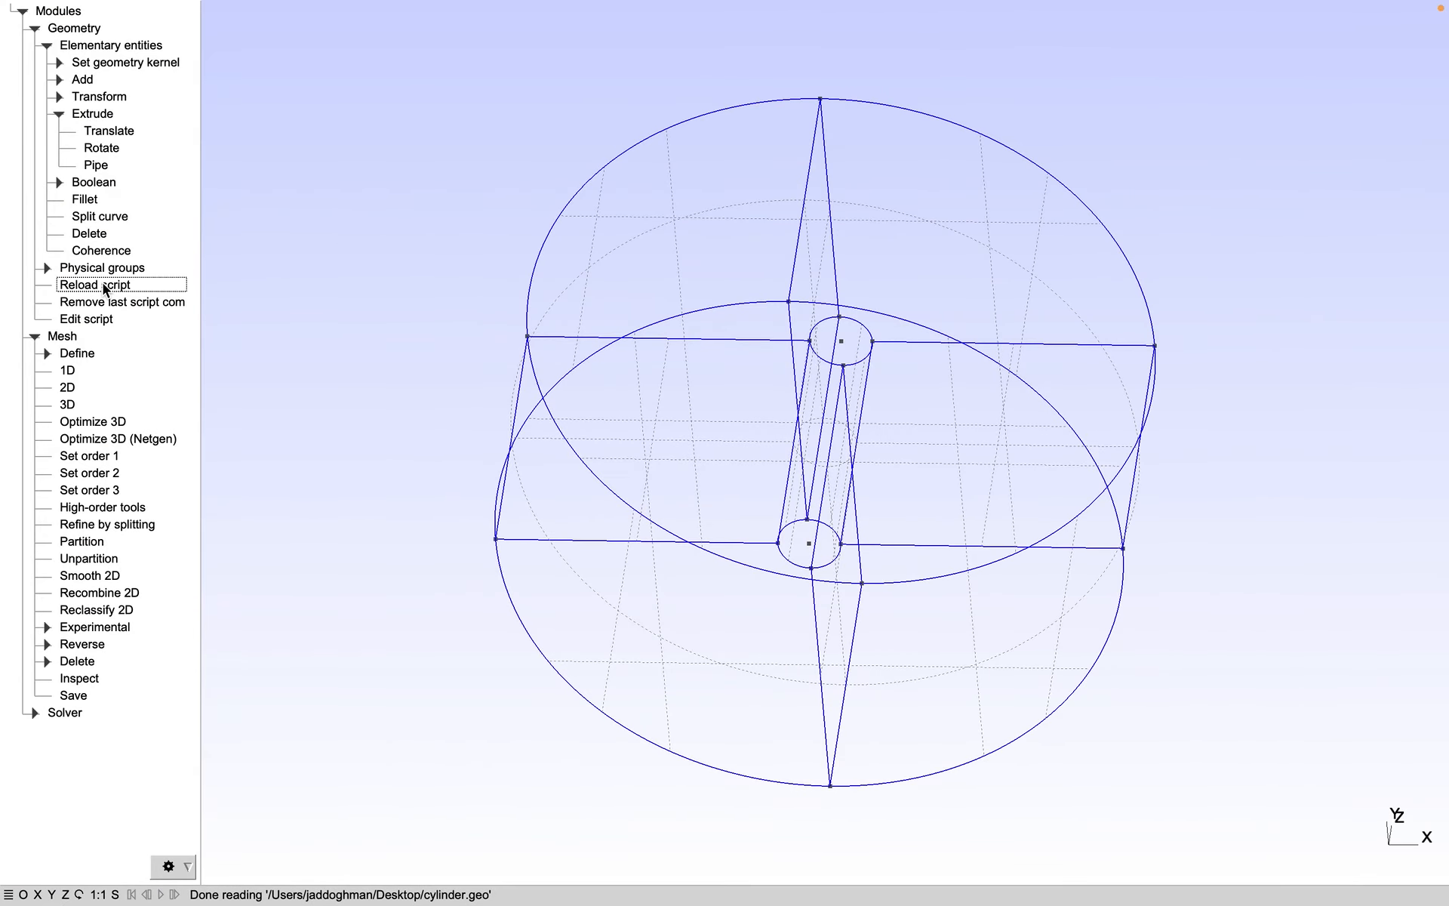
{"action": "left_click_drag", "start_coordinate": [466, 285], "coordinate": [484, 462]}
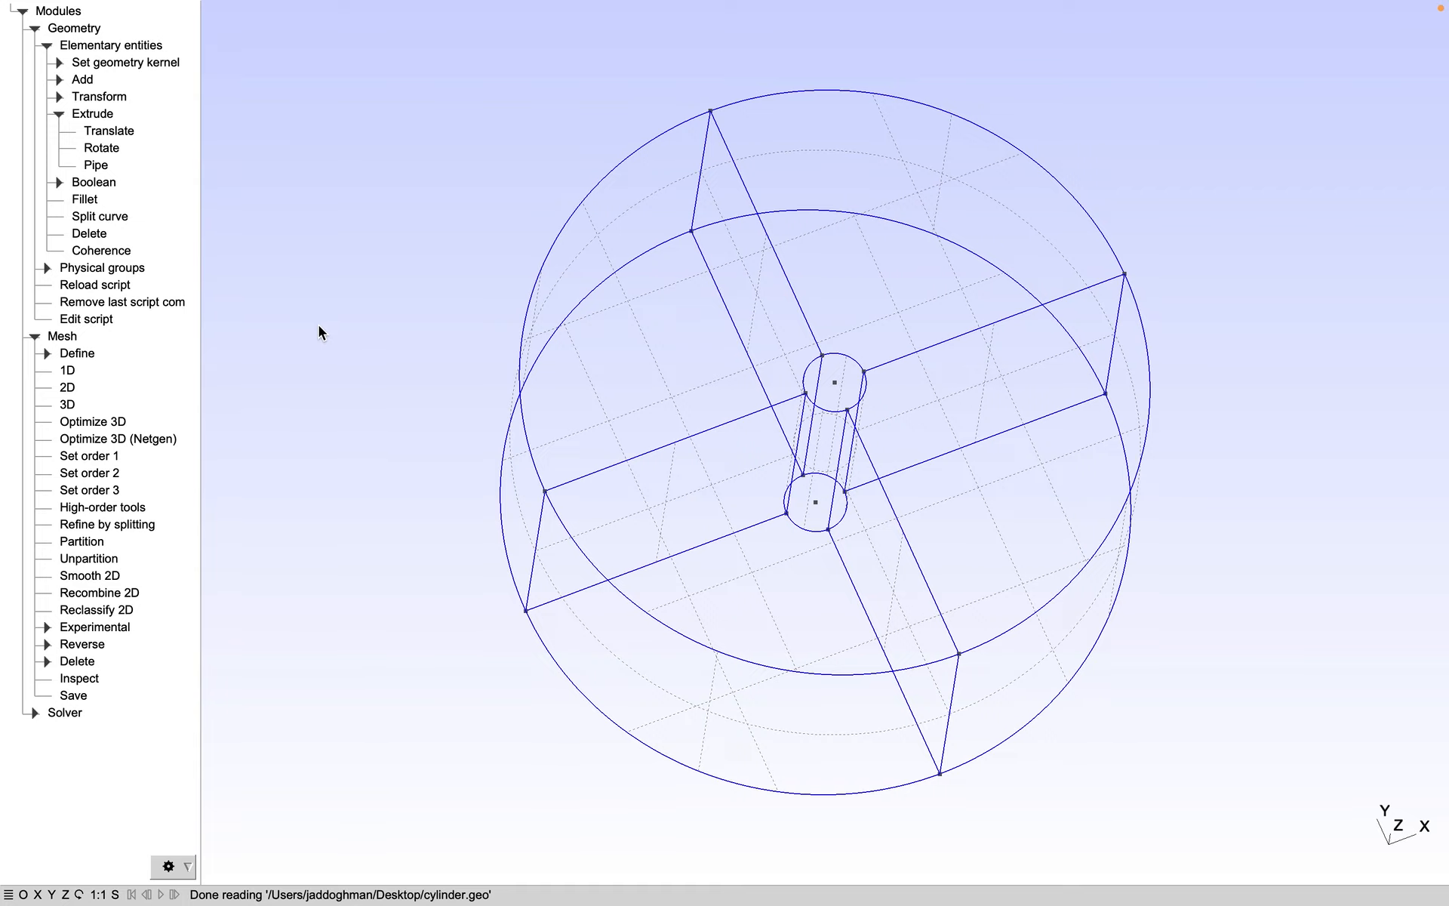
{"action": "left_click_drag", "start_coordinate": [347, 401], "coordinate": [356, 305]}
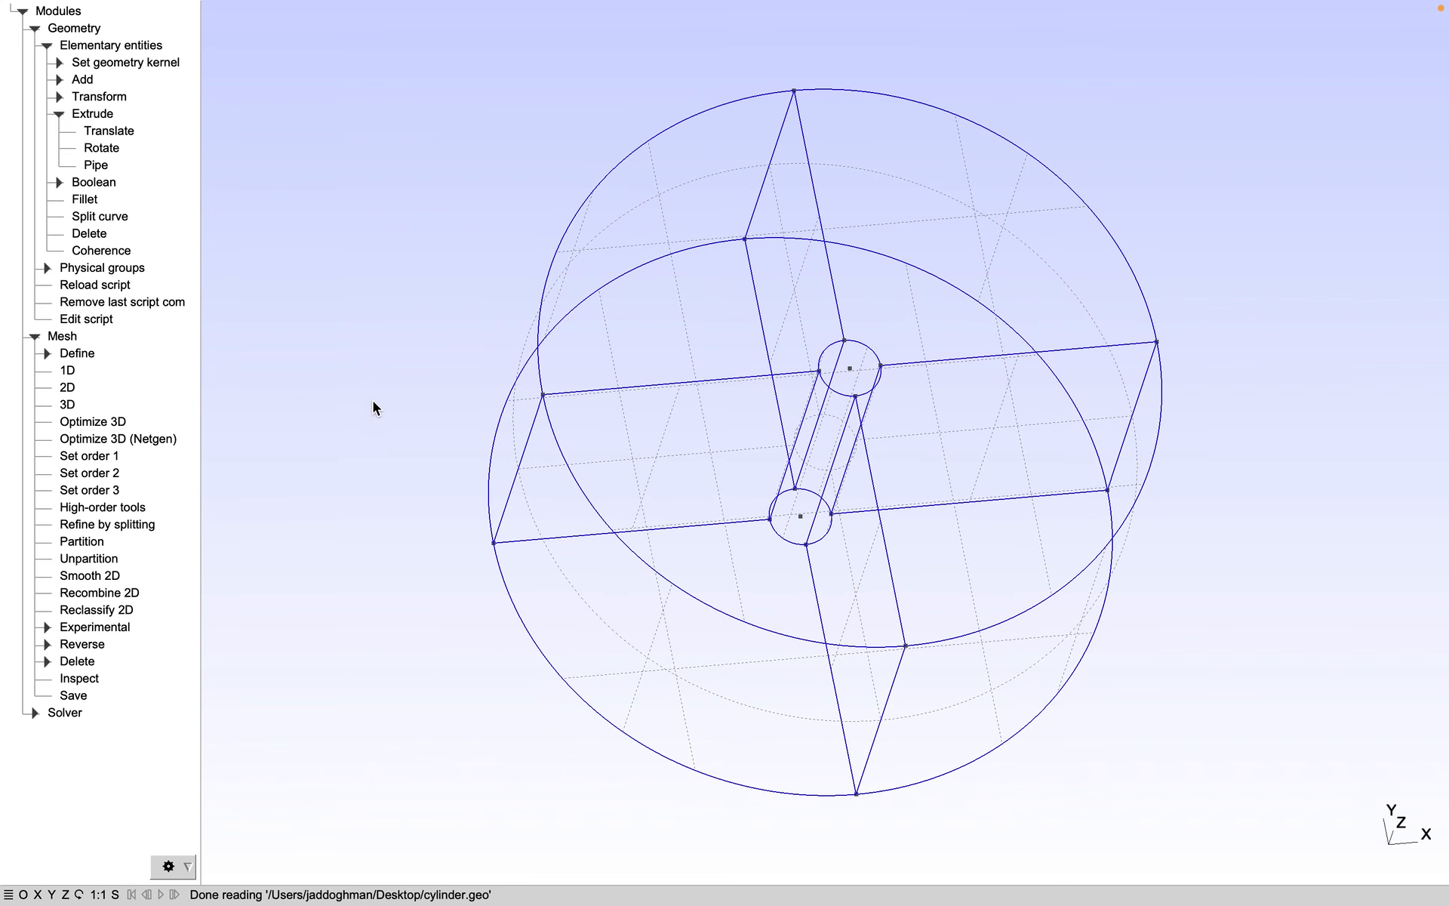
{"action": "left_click_drag", "start_coordinate": [373, 401], "coordinate": [364, 382]}
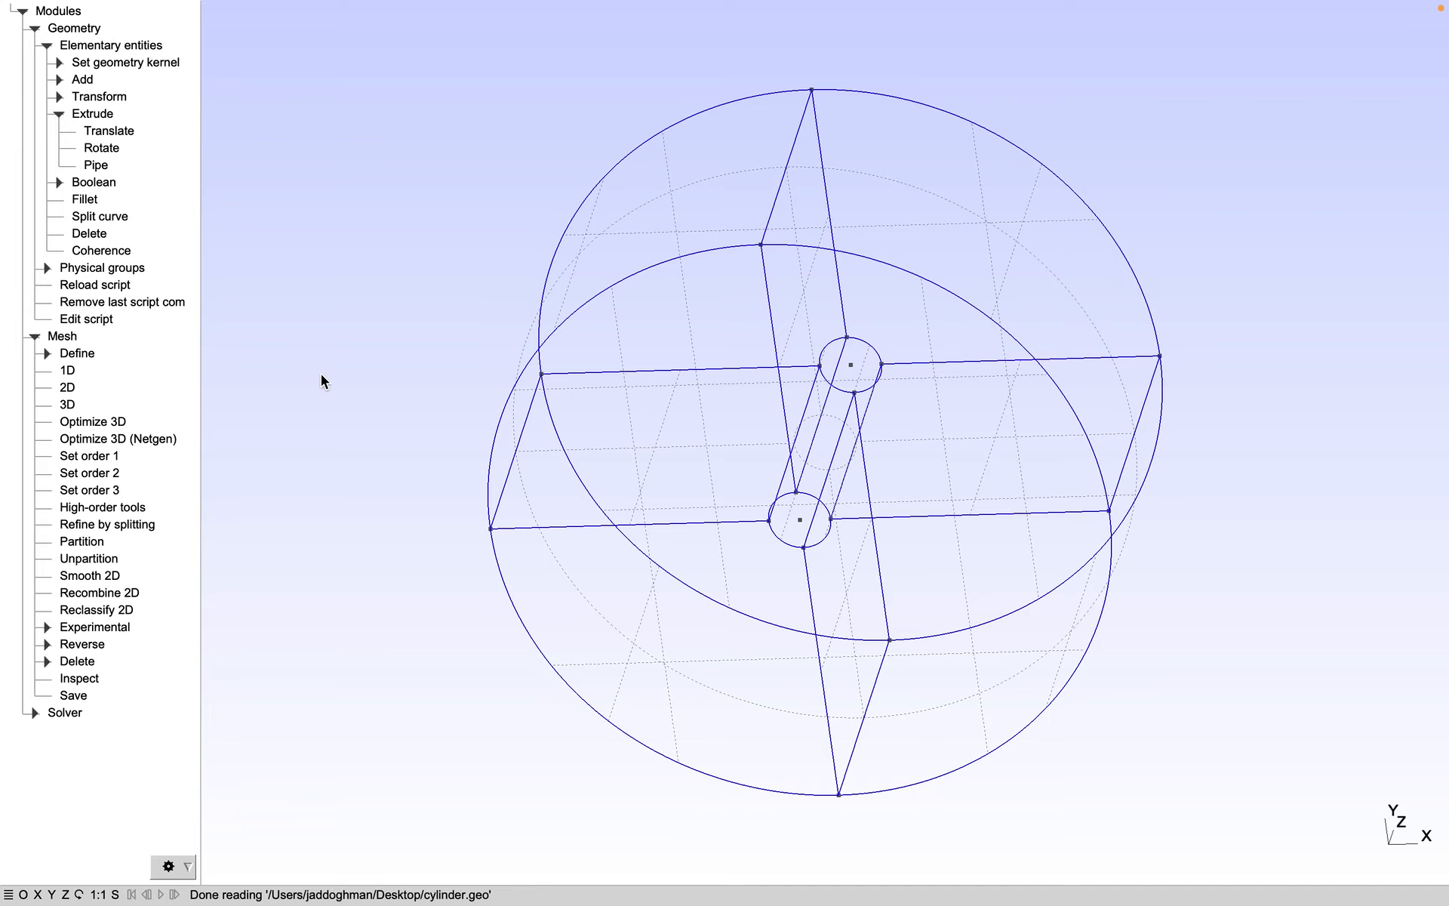
- Collapse the mesh and elementary entity commands, and expand the options for adding physical groups
{"action": "left_click", "coordinate": [36, 337]}
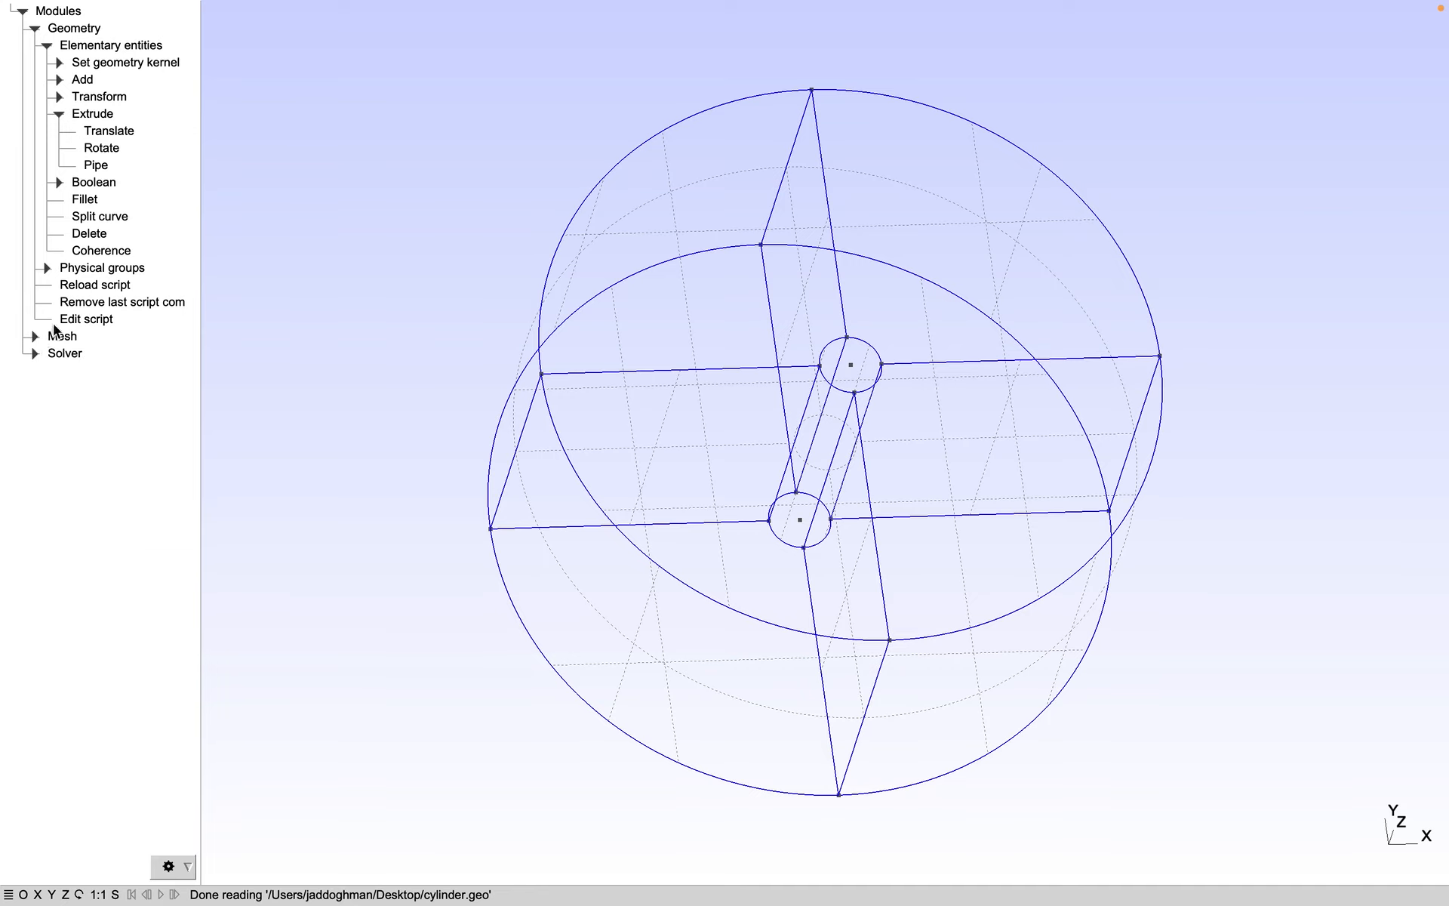
{"action": "left_click", "coordinate": [47, 46]}
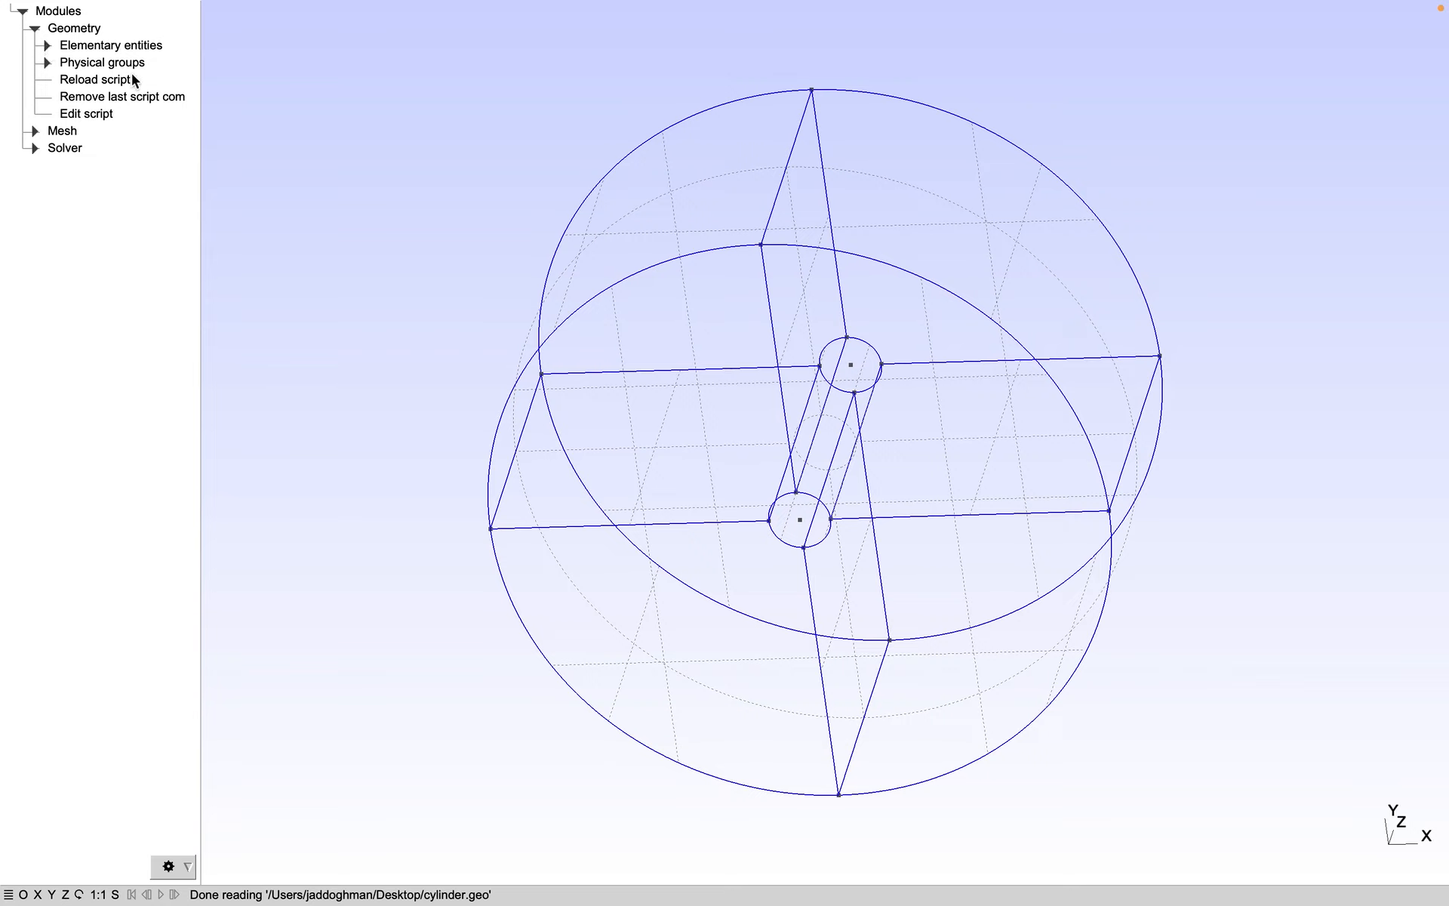
{"action": "left_click", "coordinate": [46, 64]}
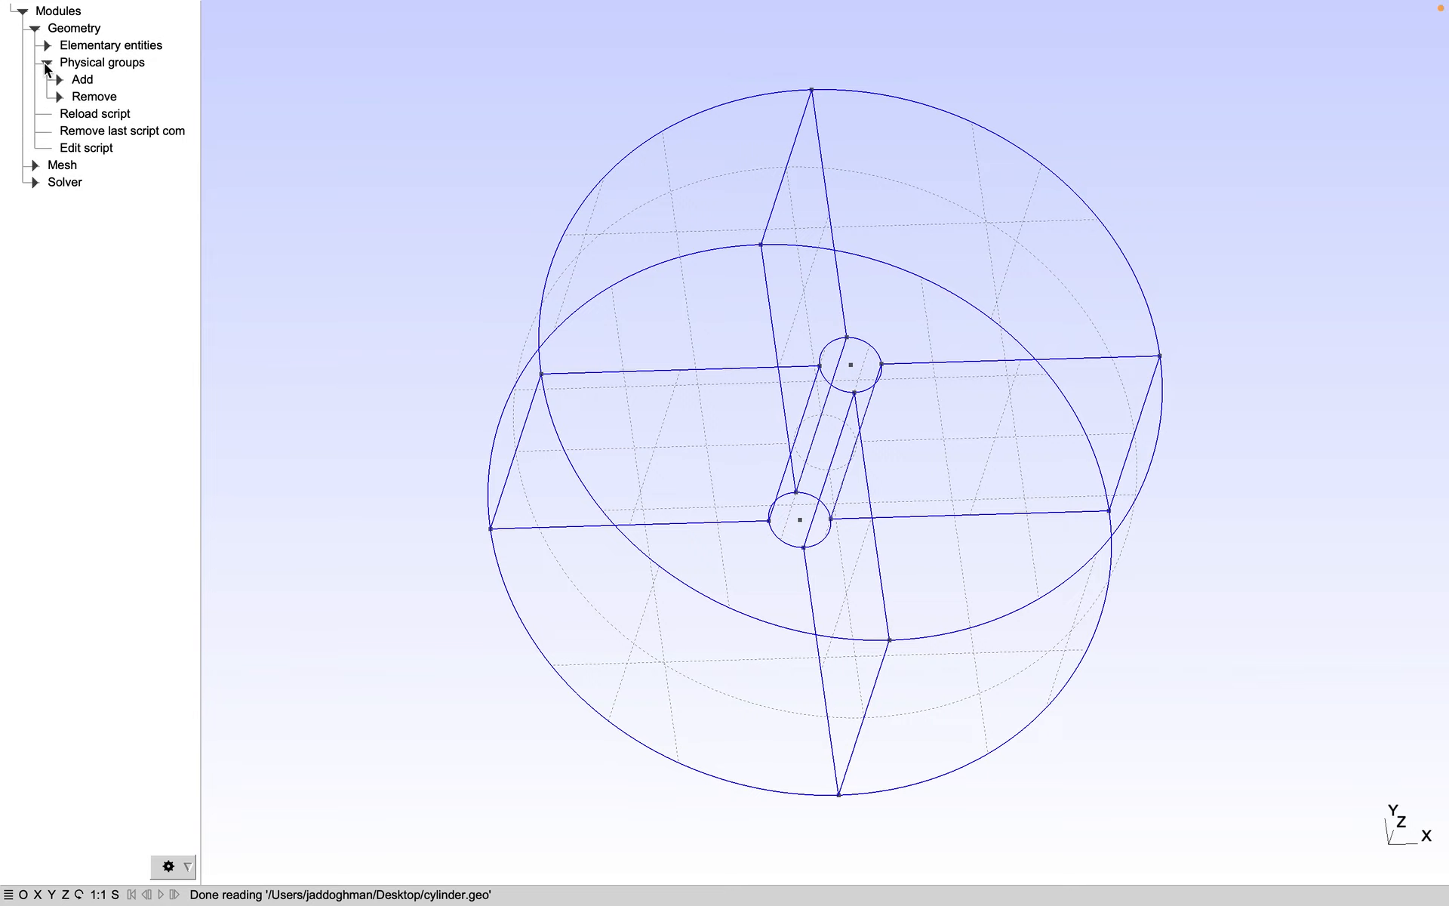
{"action": "left_click", "coordinate": [59, 80]}
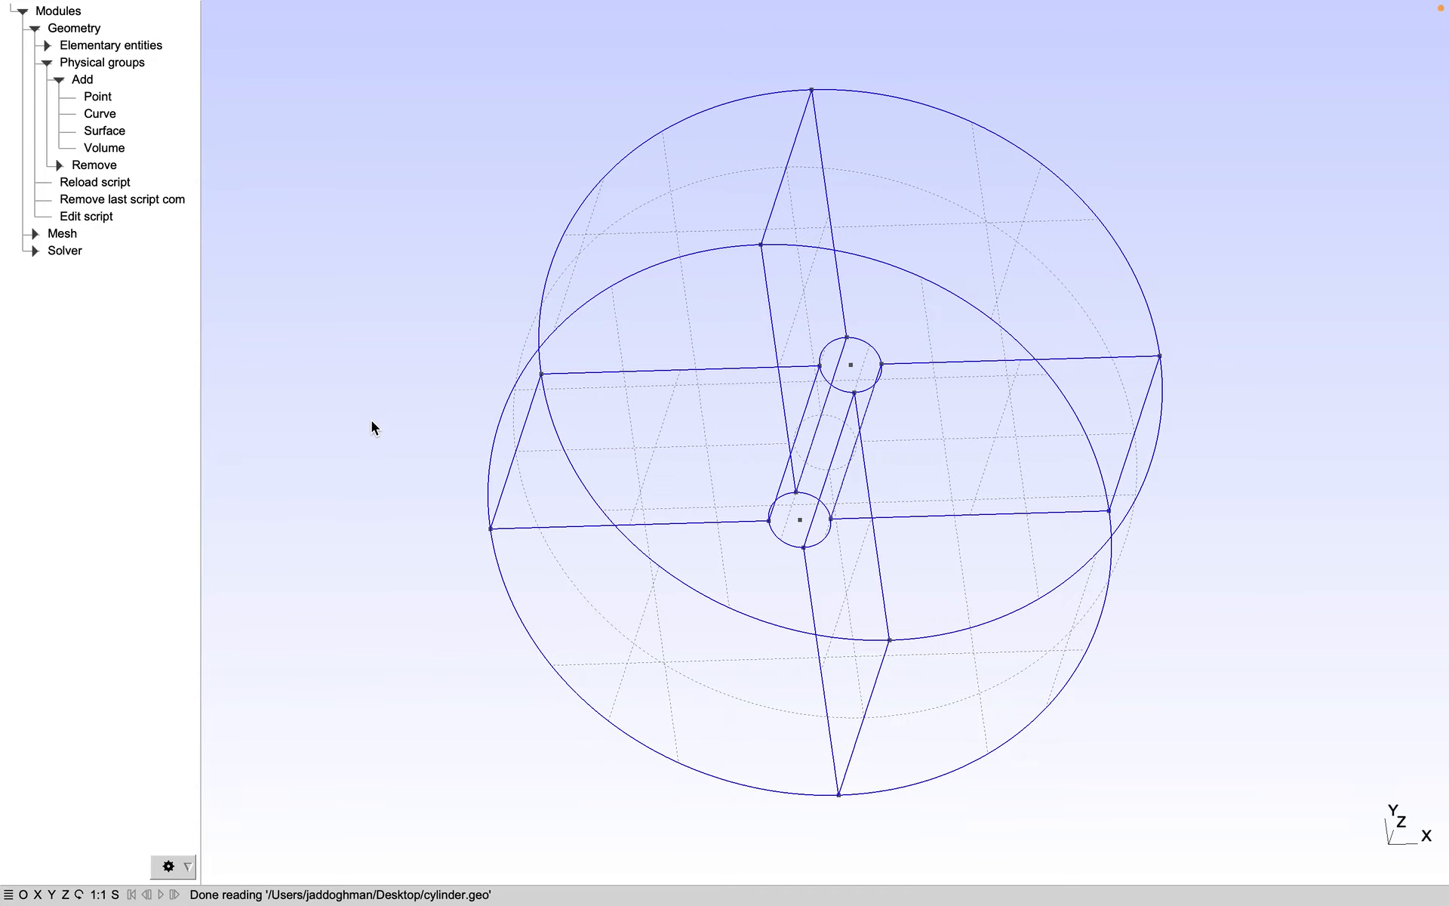
{"action": "left_click_drag", "start_coordinate": [372, 420], "coordinate": [378, 395]}
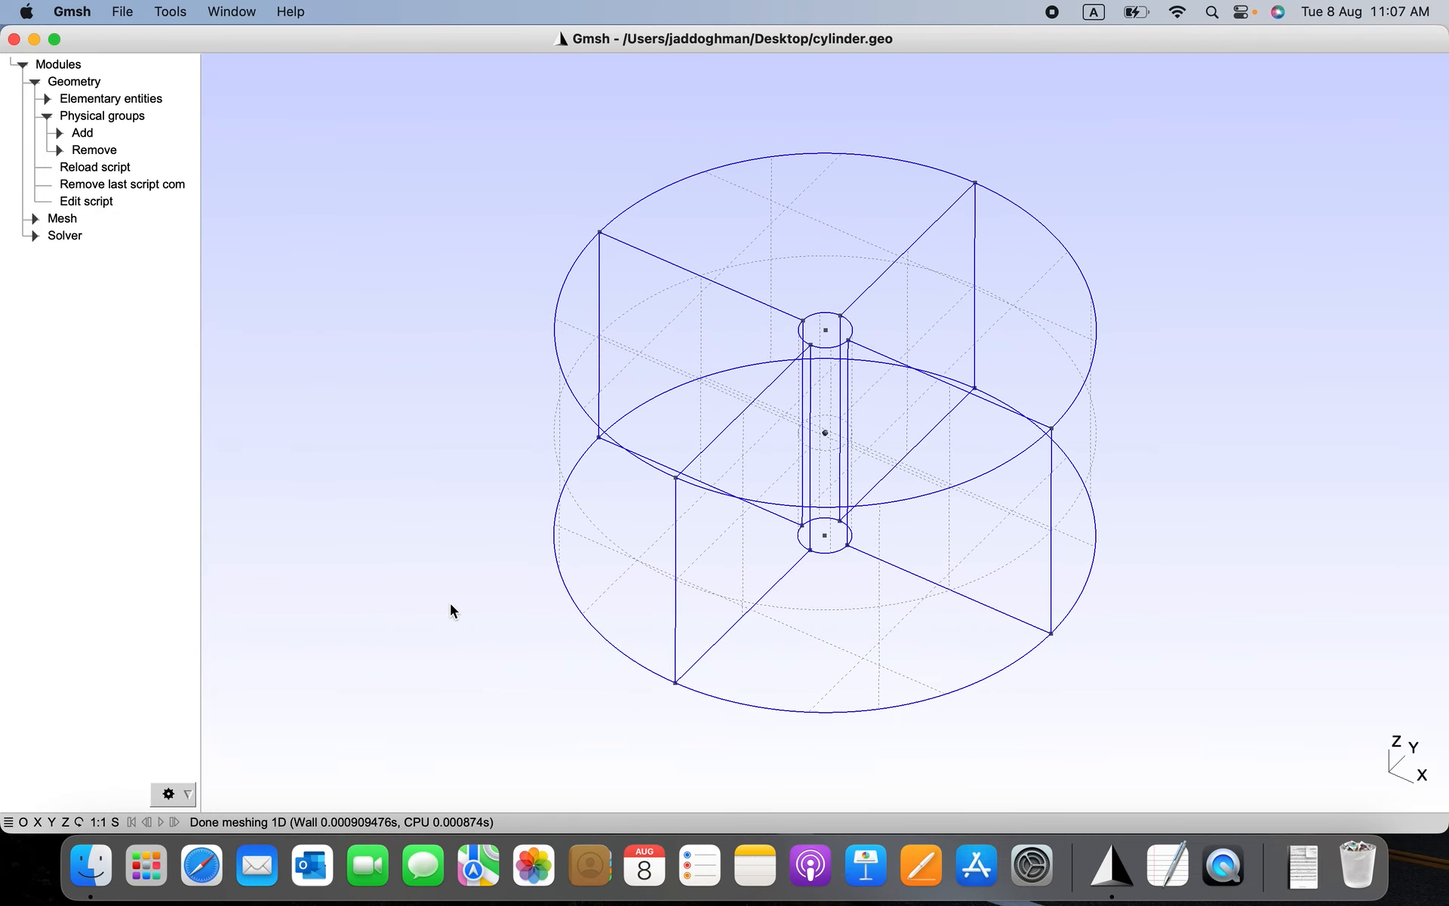
{"action": "mouse_move", "coordinate": [451, 604]}
{"action": "left_mouse_down"}
{"action": "mouse_move", "coordinate": [452, 622]}
{"action": "mouse_move", "coordinate": [441, 601]}
{"action": "left_mouse_up"}
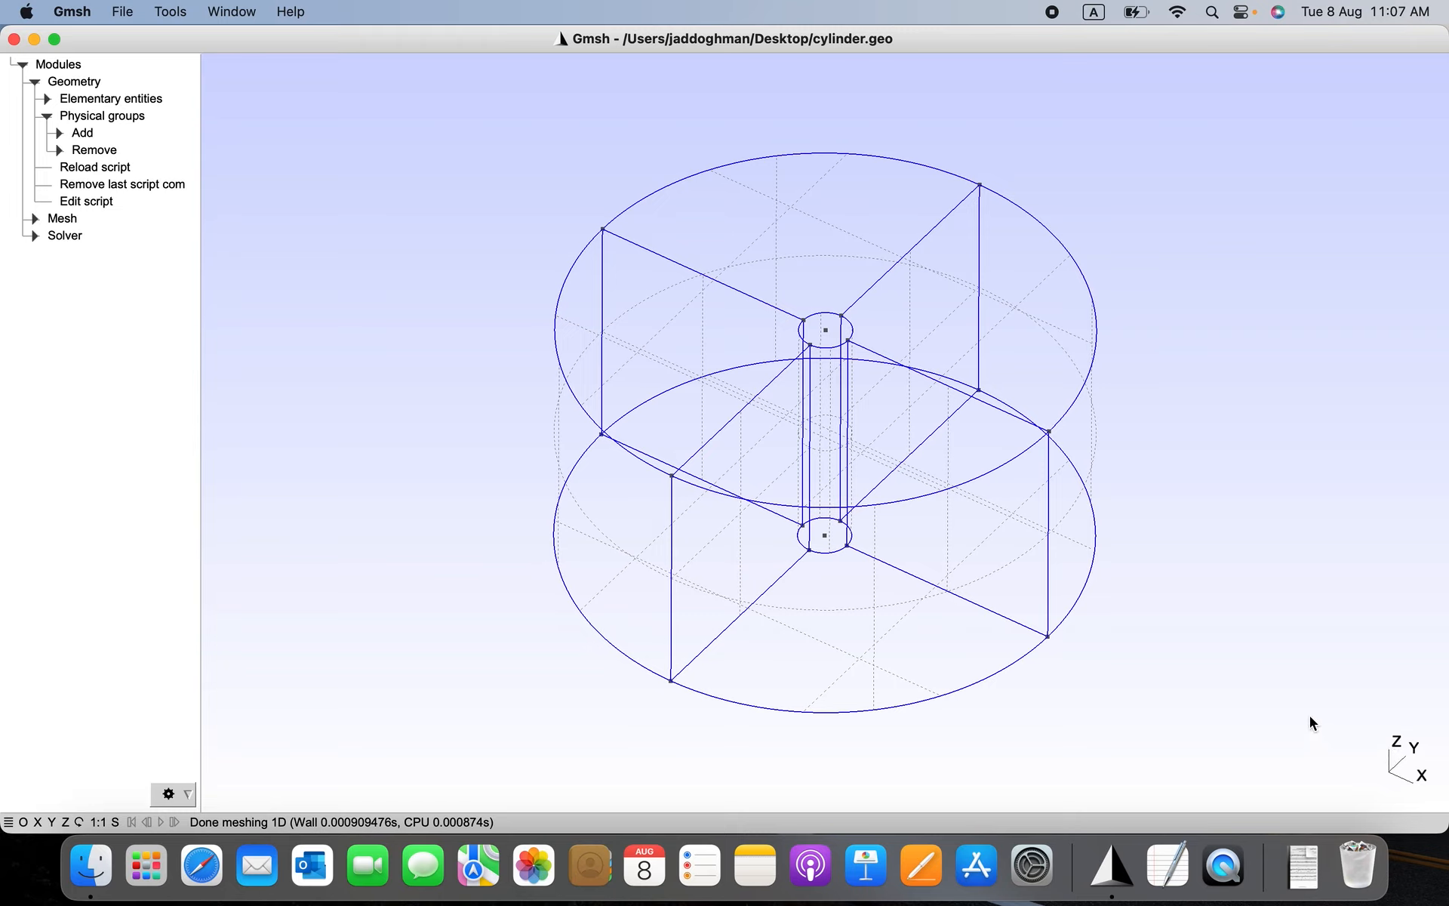
{"action": "left_click_drag", "start_coordinate": [1310, 721], "coordinate": [1301, 685]}
{"action": "left_click_drag", "start_coordinate": [1131, 427], "coordinate": [1128, 311]}
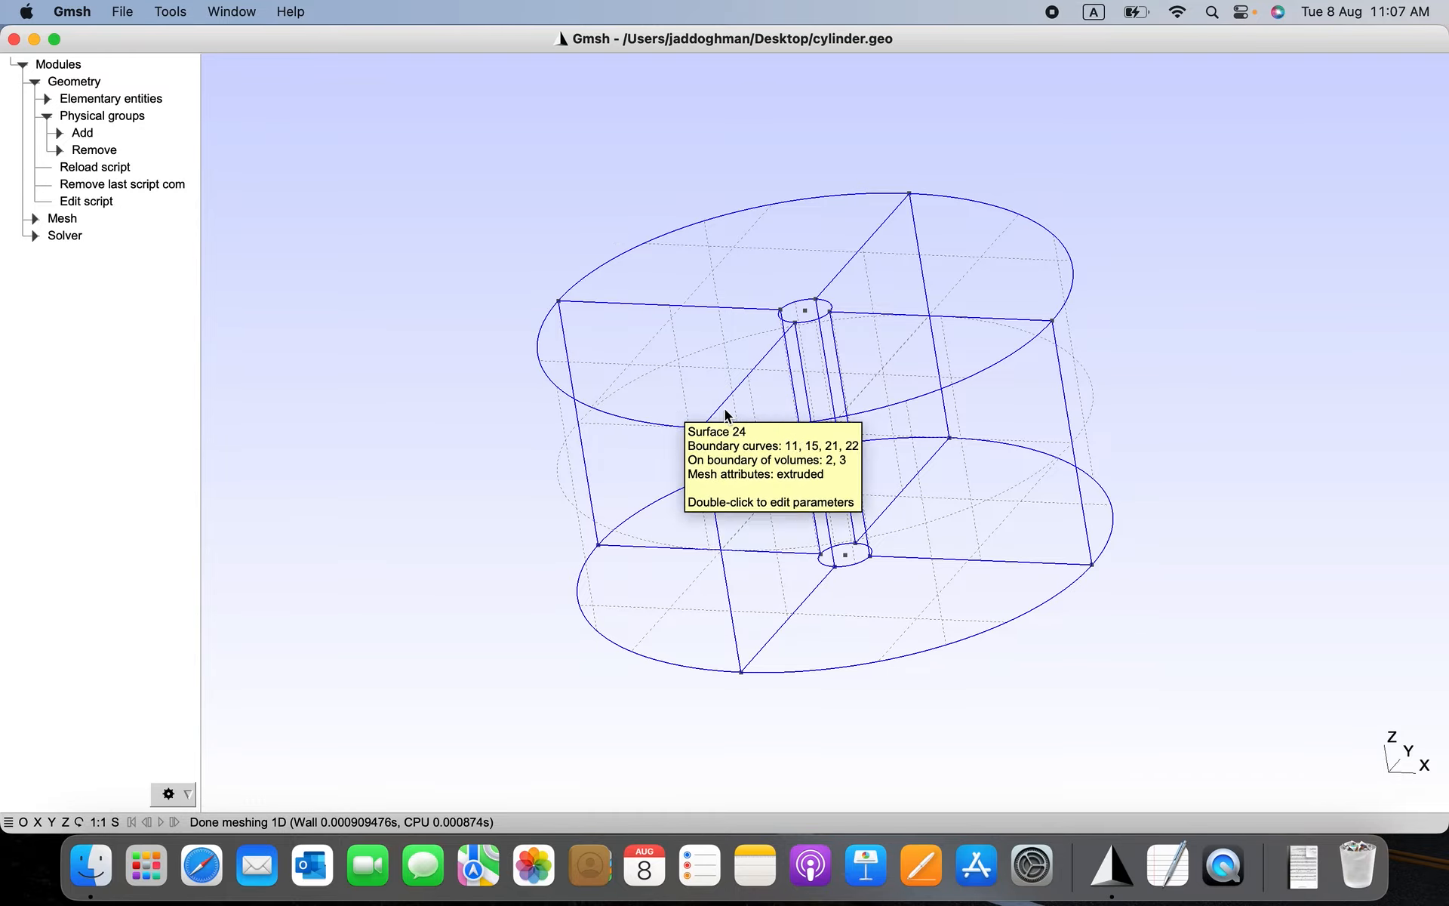
{"action": "left_click_drag", "start_coordinate": [549, 574], "coordinate": [578, 501]}
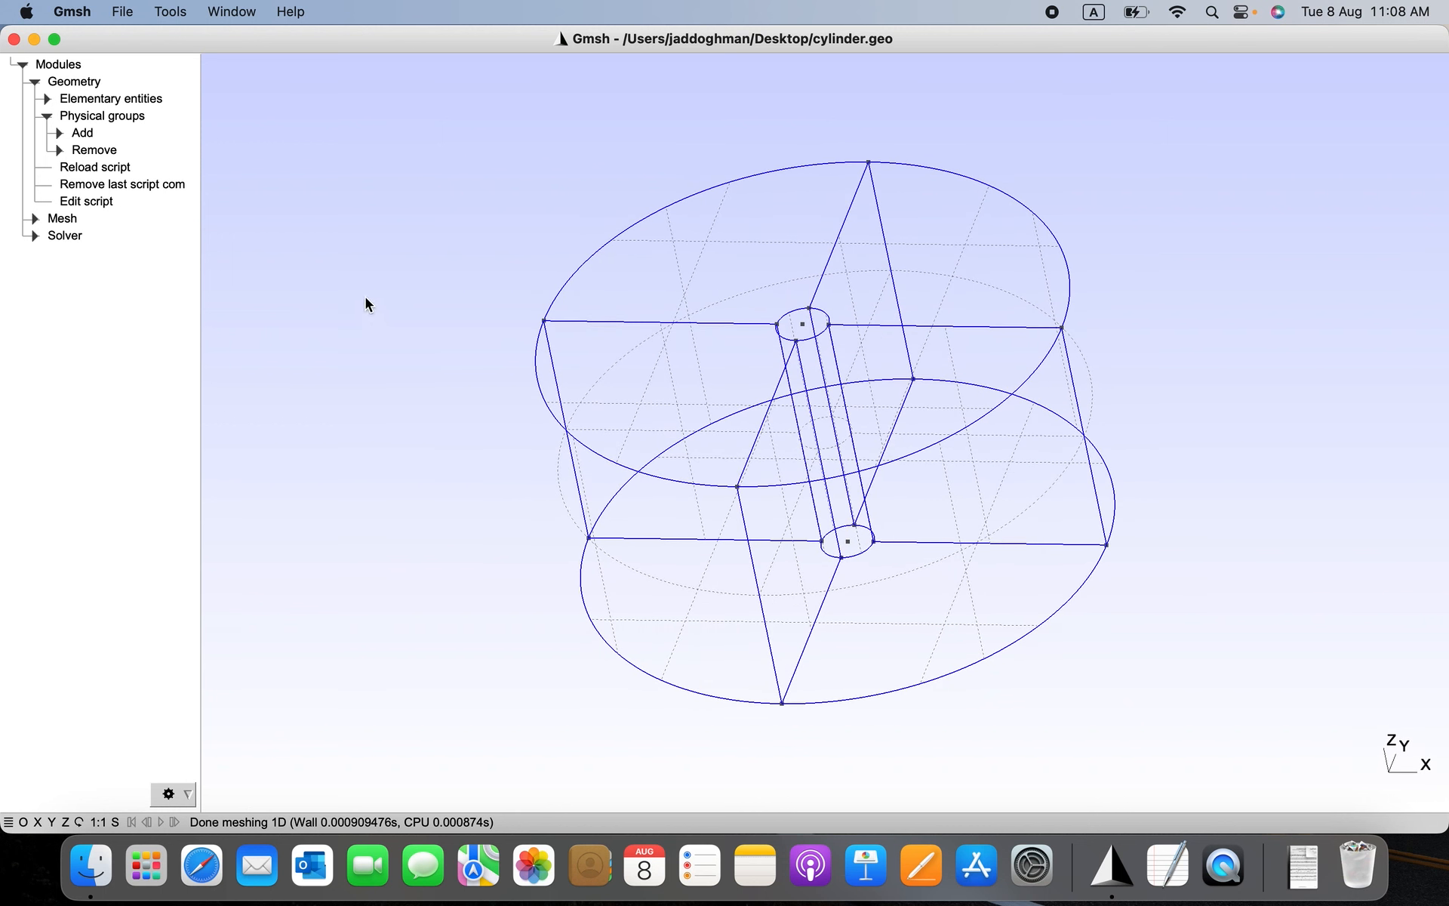
- Create a physical surface group named top from the four surfaces of the cylinder's upper face
{"action": "left_click", "coordinate": [60, 134]}
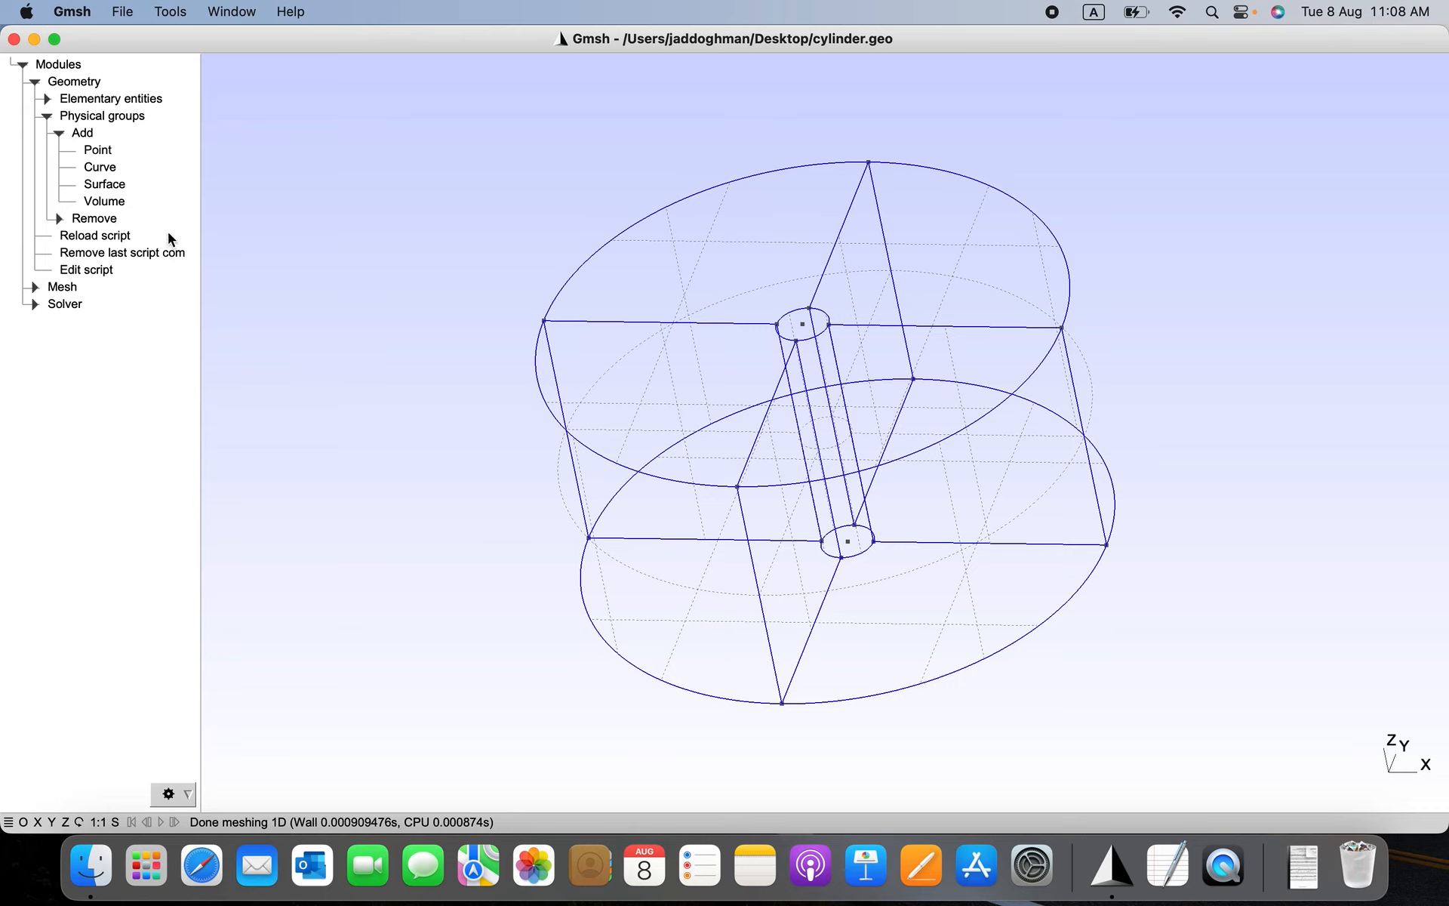
{"action": "left_click", "coordinate": [110, 186]}
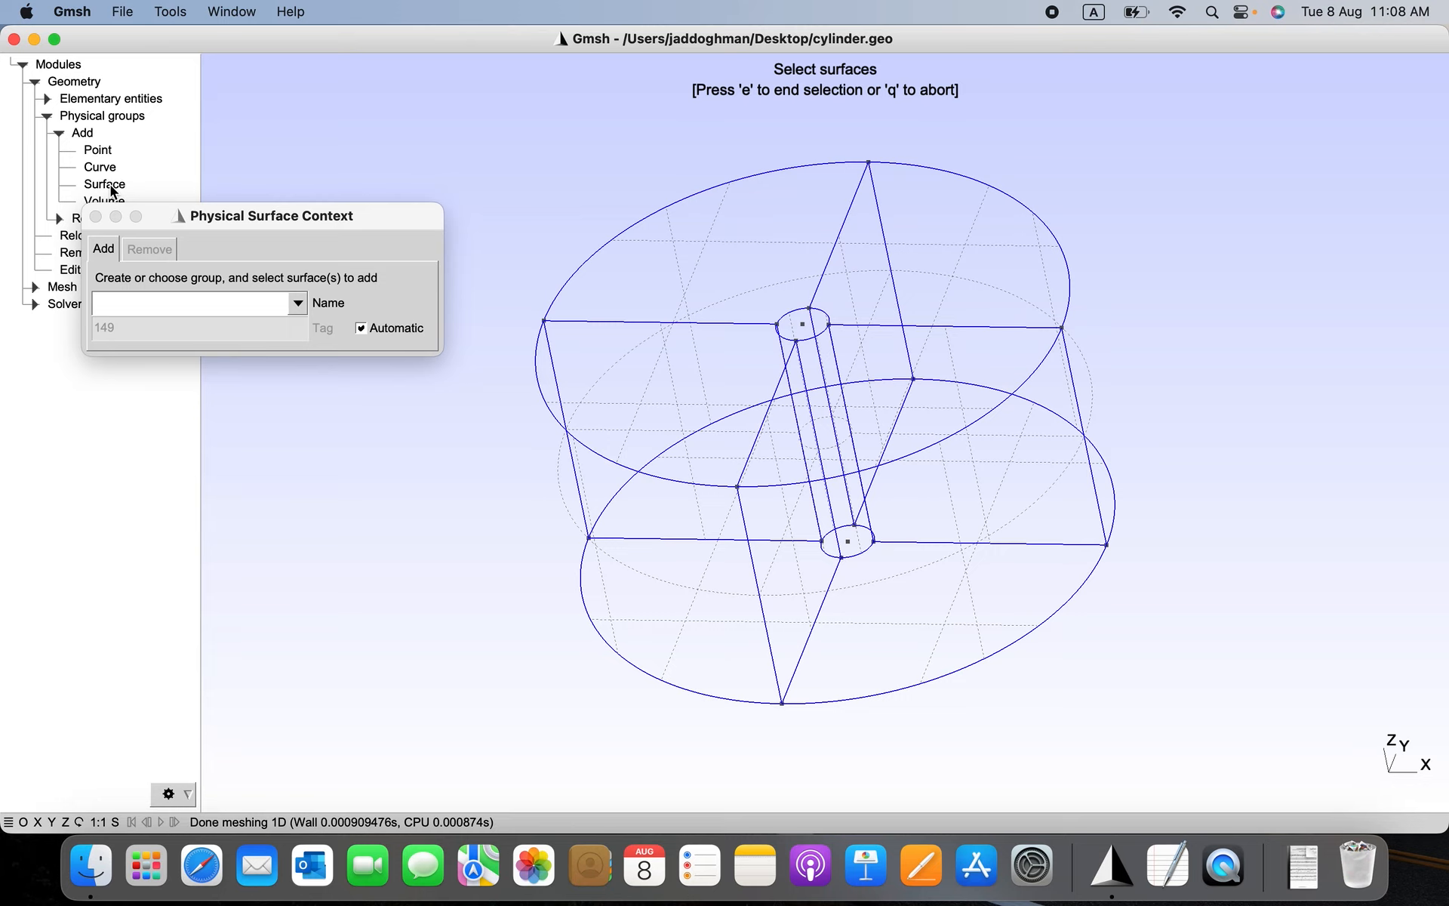
{"action": "left_click", "coordinate": [166, 311]}
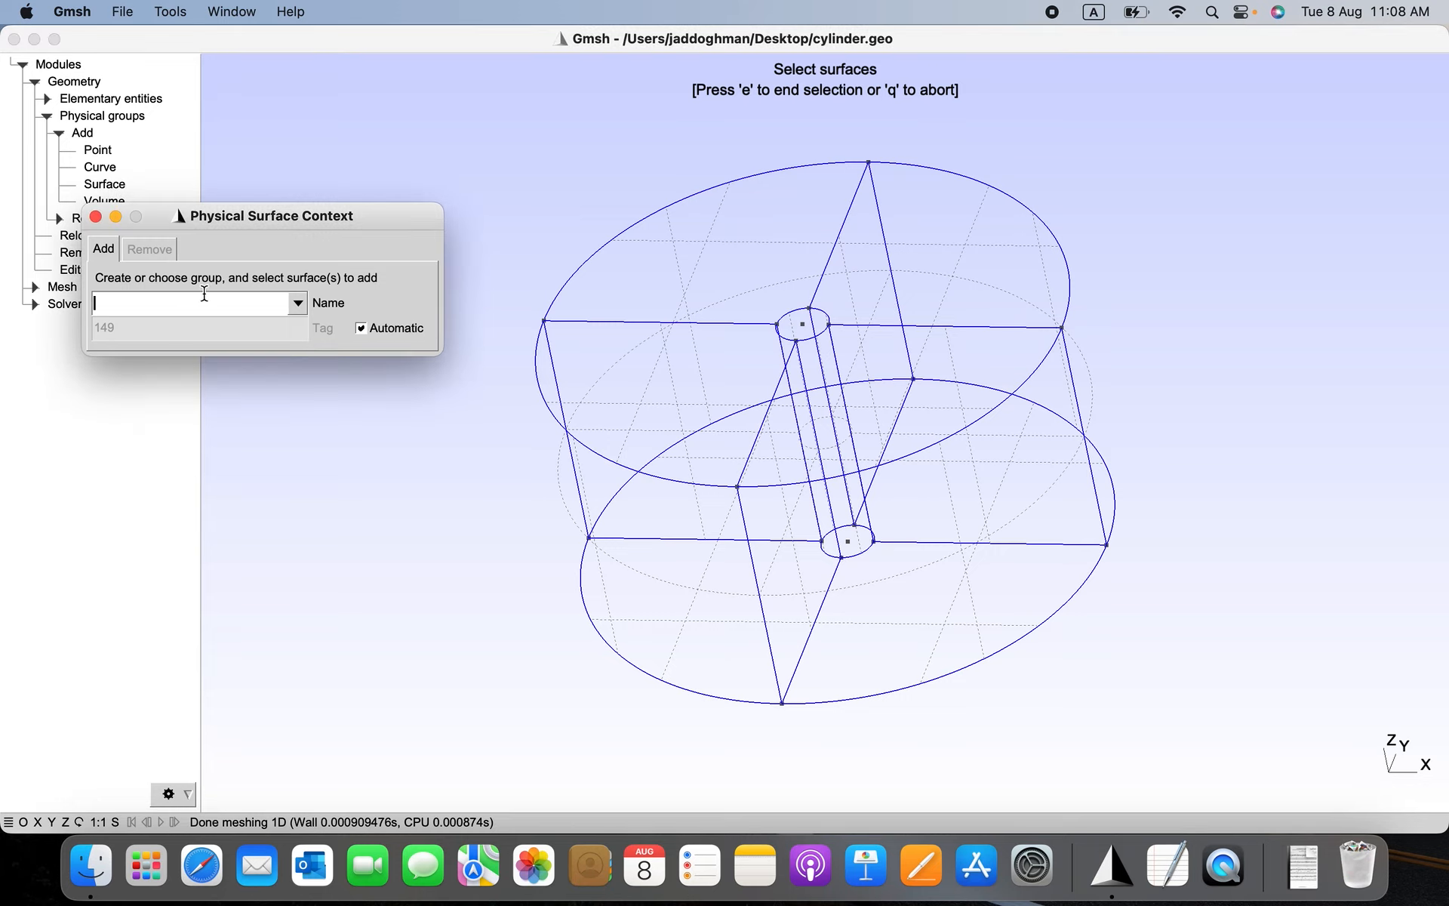
{"action": "type", "text": "top"}
{"action": "left_click_drag", "start_coordinate": [495, 455], "coordinate": [641, 434]}
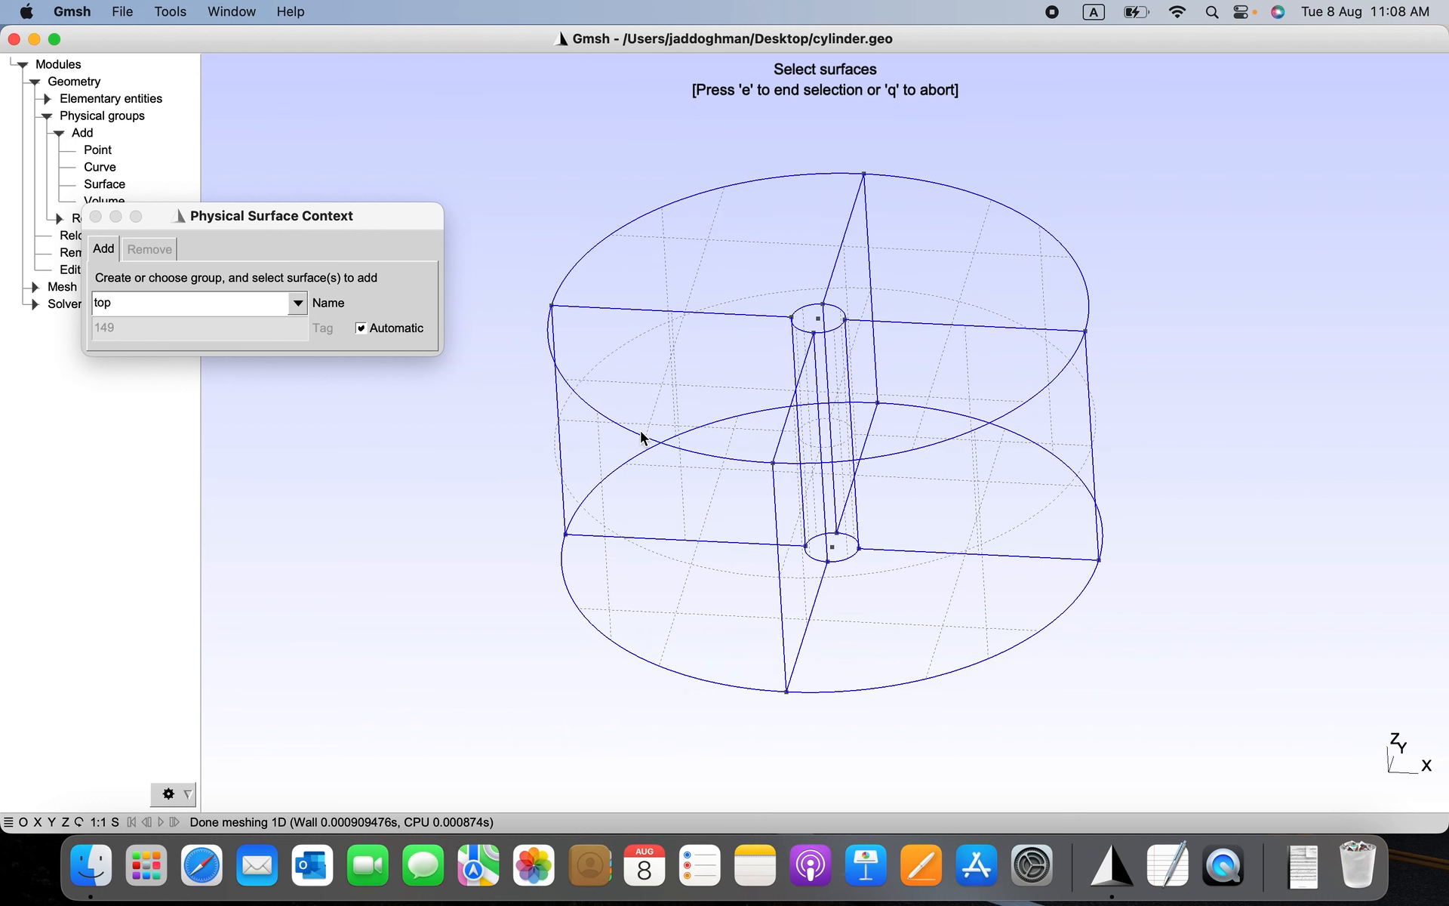
{"action": "left_click", "coordinate": [657, 390]}
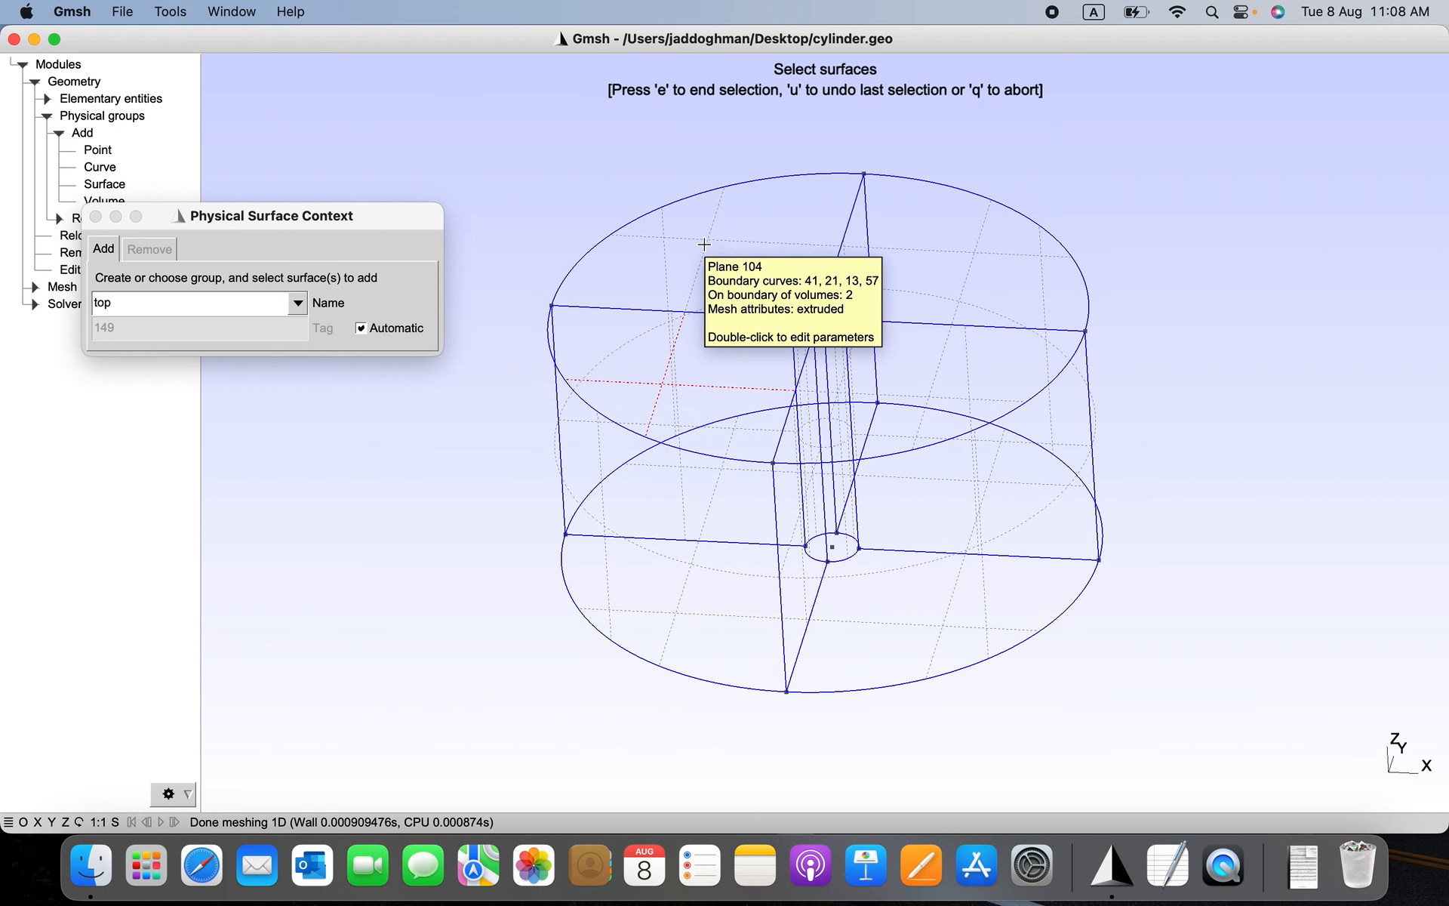
{"action": "left_click", "coordinate": [972, 265]}
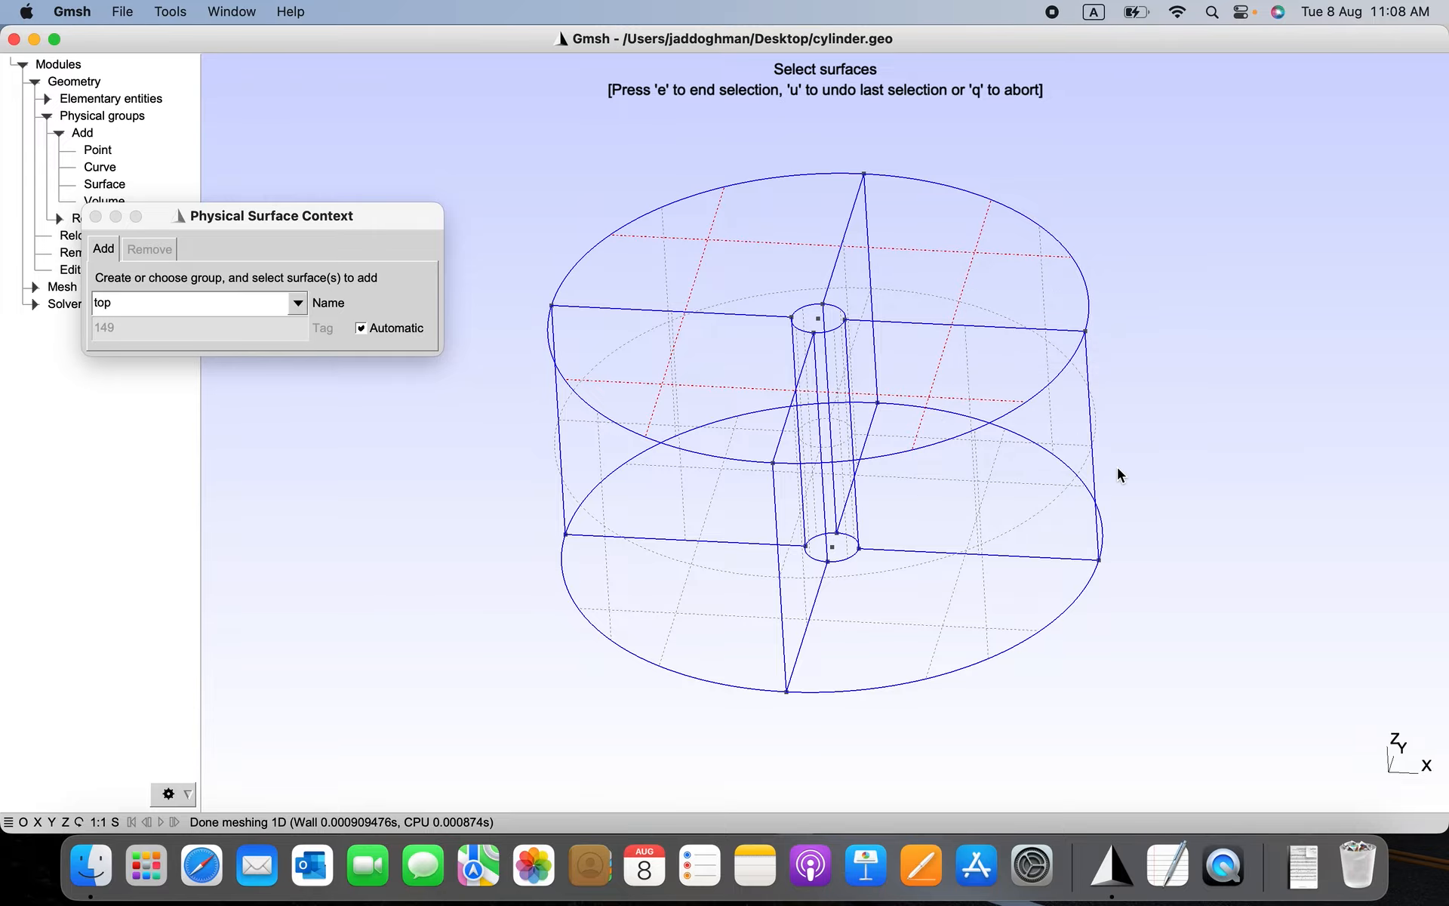
{"action": "left_click_drag", "start_coordinate": [1119, 475], "coordinate": [1153, 449]}
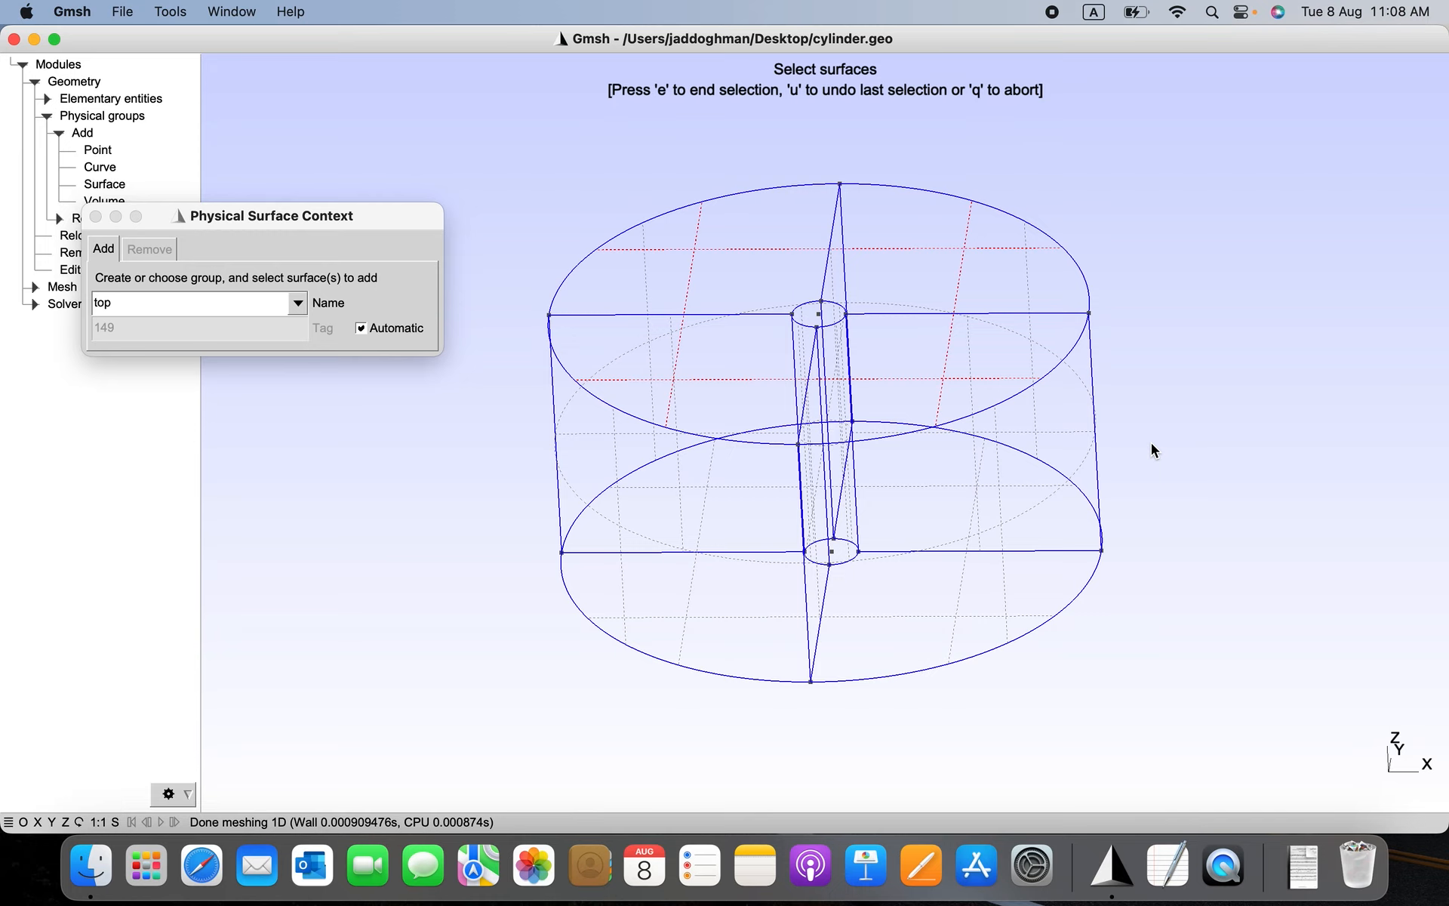
{"action": "key", "text": "u"}
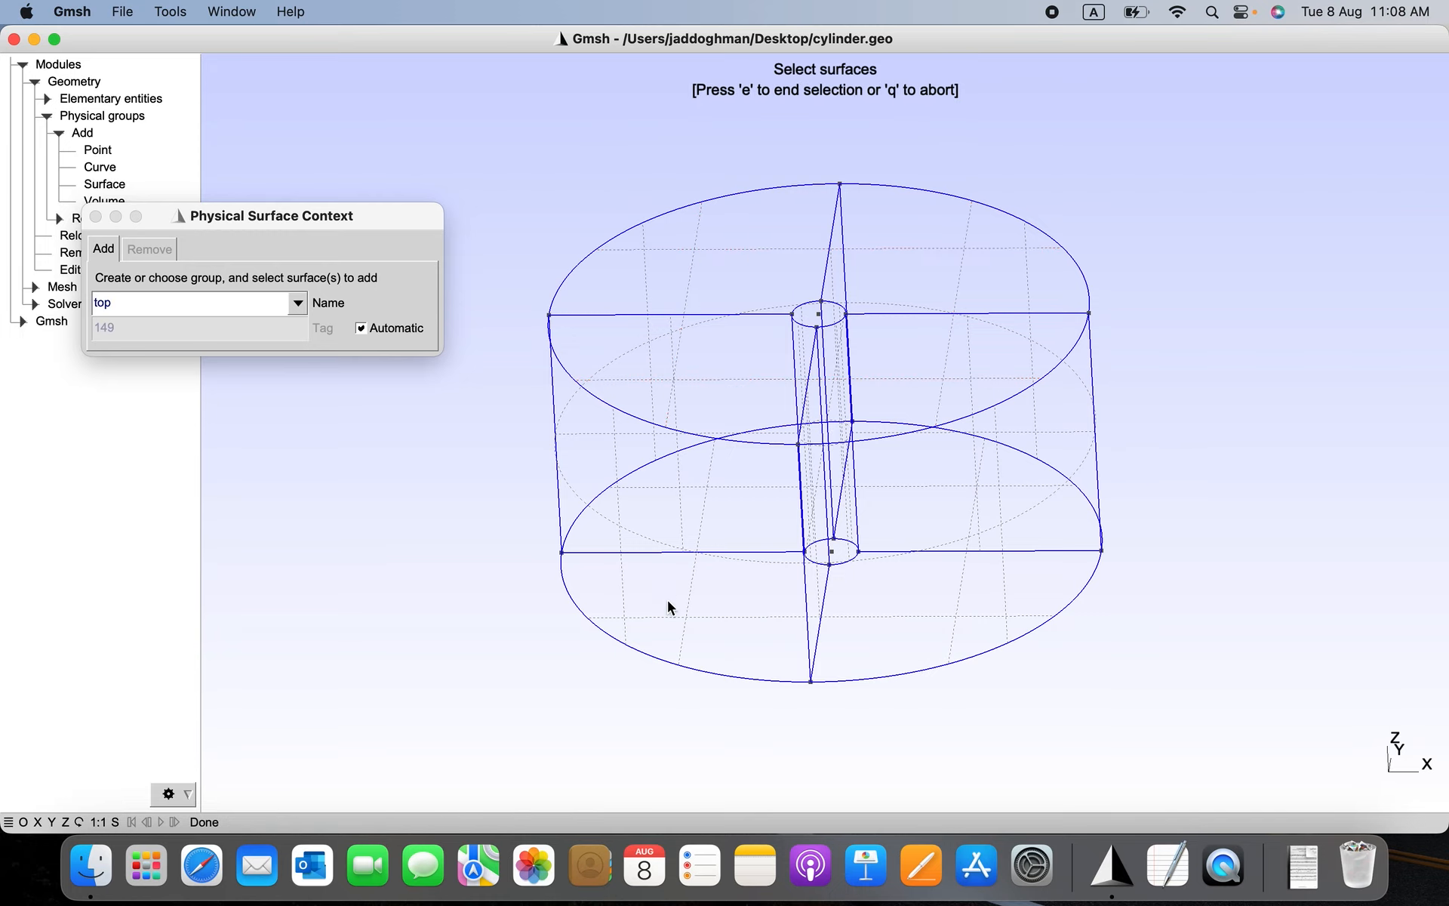
- Create a physical surface group named bottom from the four surfaces of the cylinder's lower face, and end surface selection
{"action": "left_click_drag", "start_coordinate": [670, 605], "coordinate": [683, 574]}
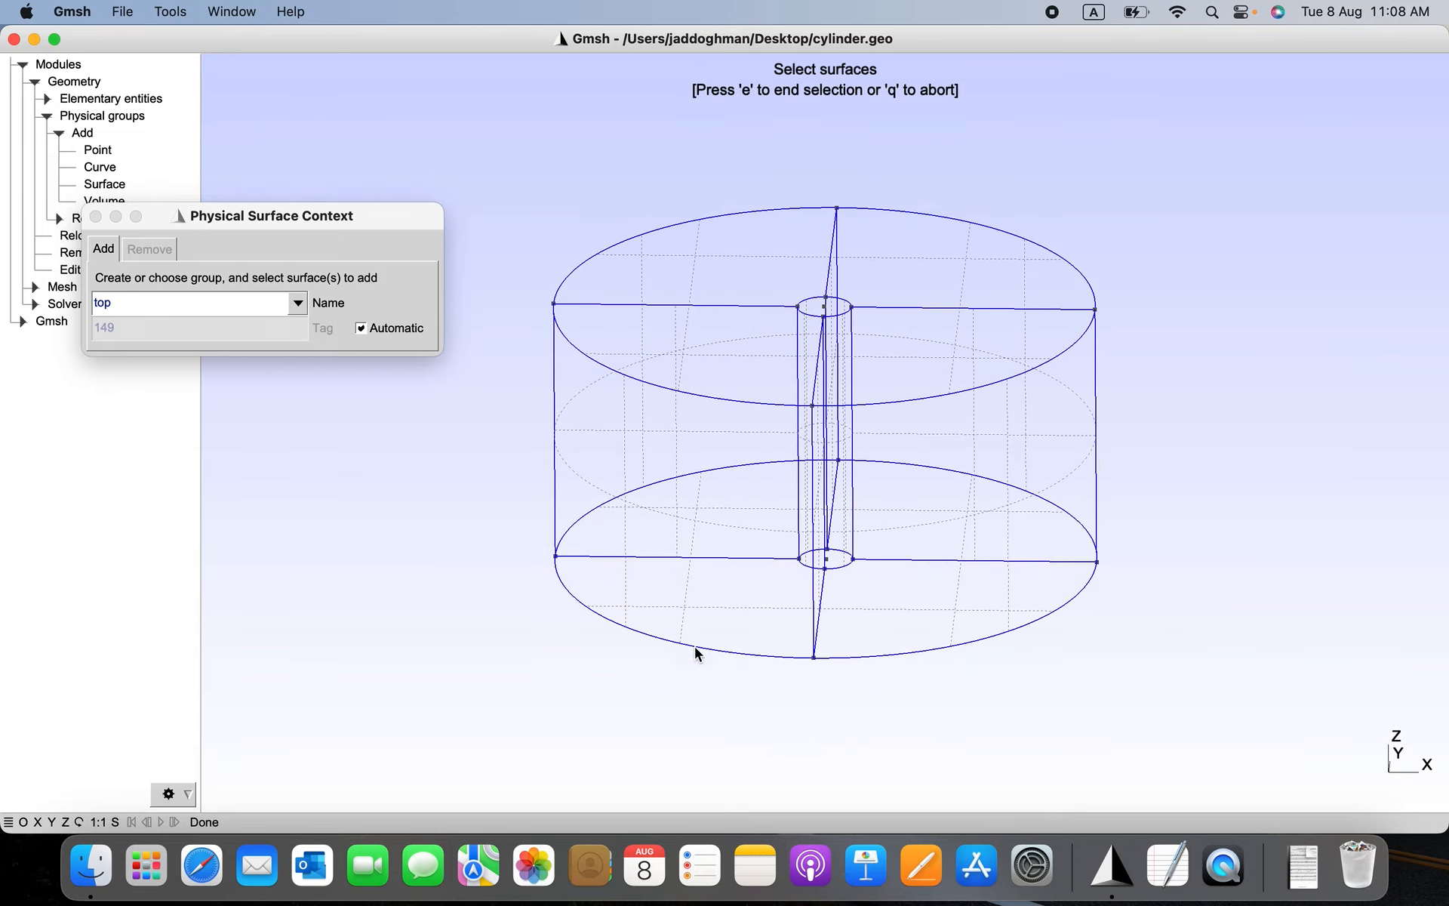
{"action": "left_click_drag", "start_coordinate": [694, 651], "coordinate": [698, 661]}
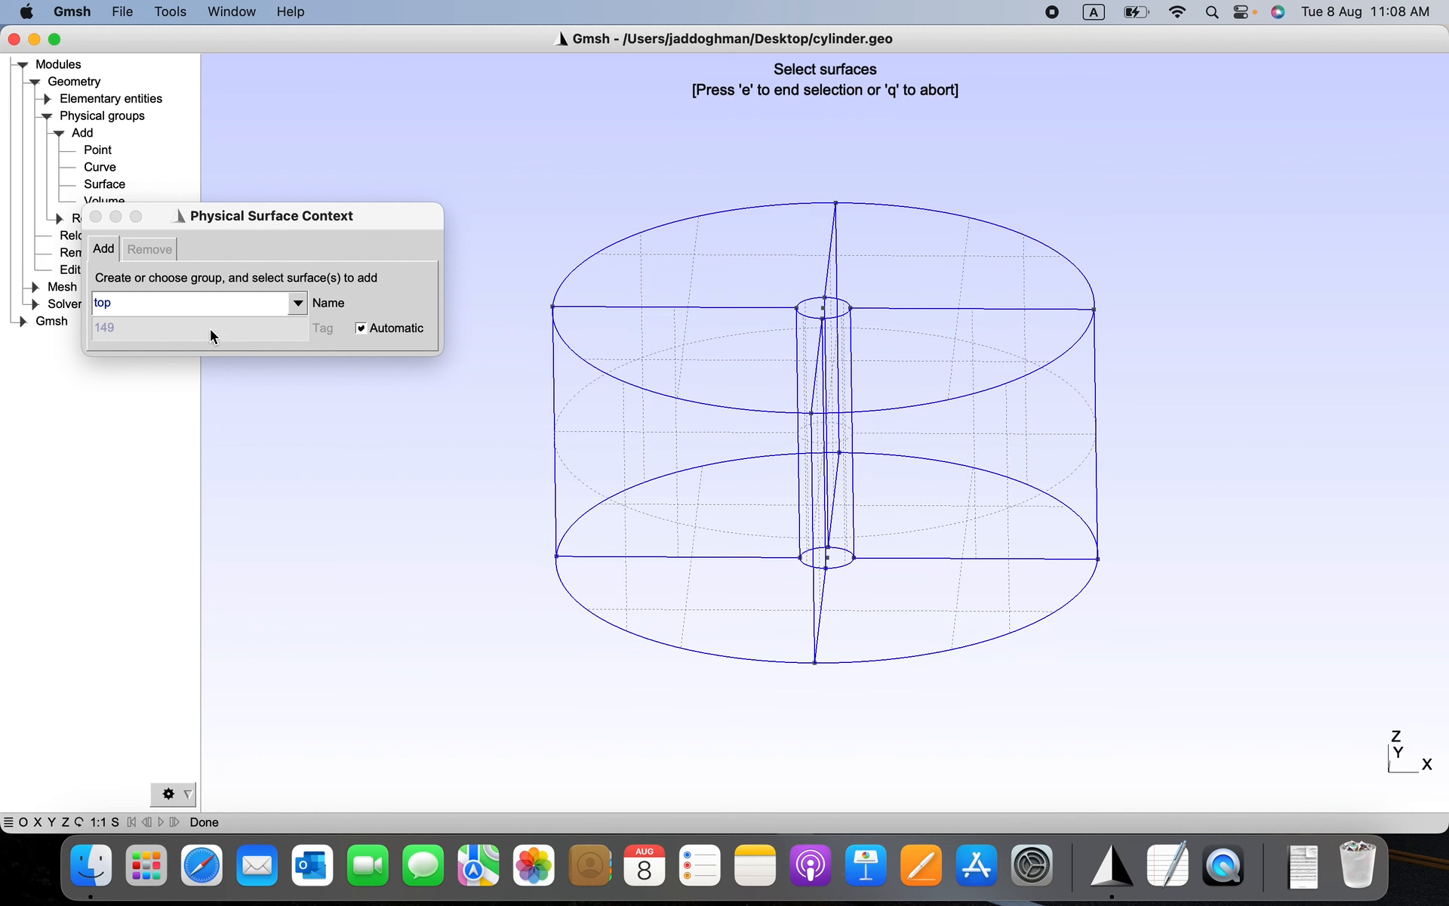
{"action": "left_click", "coordinate": [197, 307]}
{"action": "double_click", "coordinate": [198, 306]}
{"action": "type", "text": "bottom"}
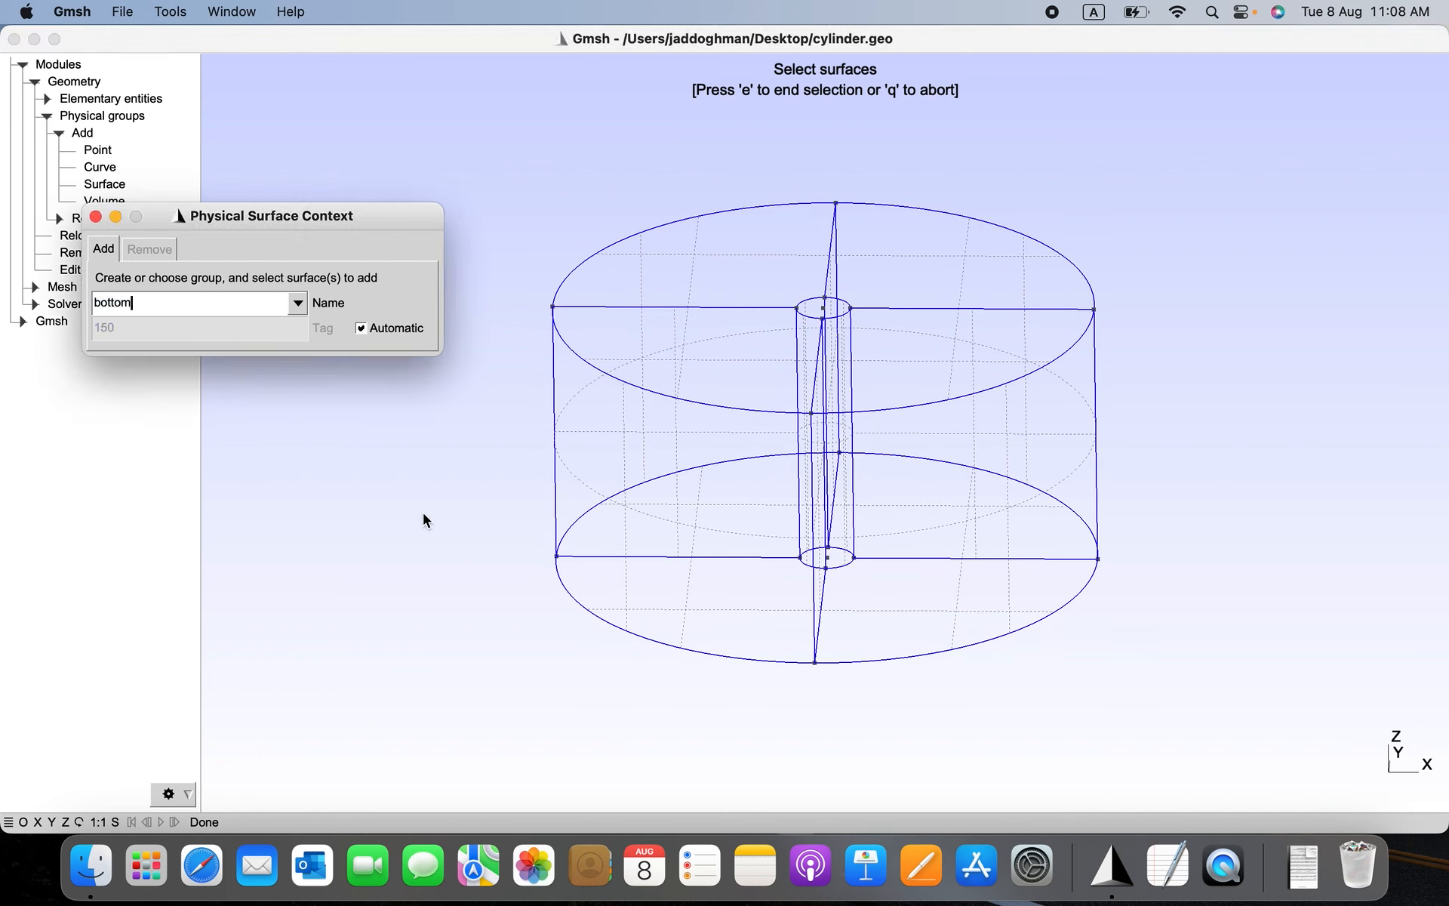
{"action": "left_click_drag", "start_coordinate": [480, 615], "coordinate": [482, 643]}
{"action": "left_click", "coordinate": [705, 619]}
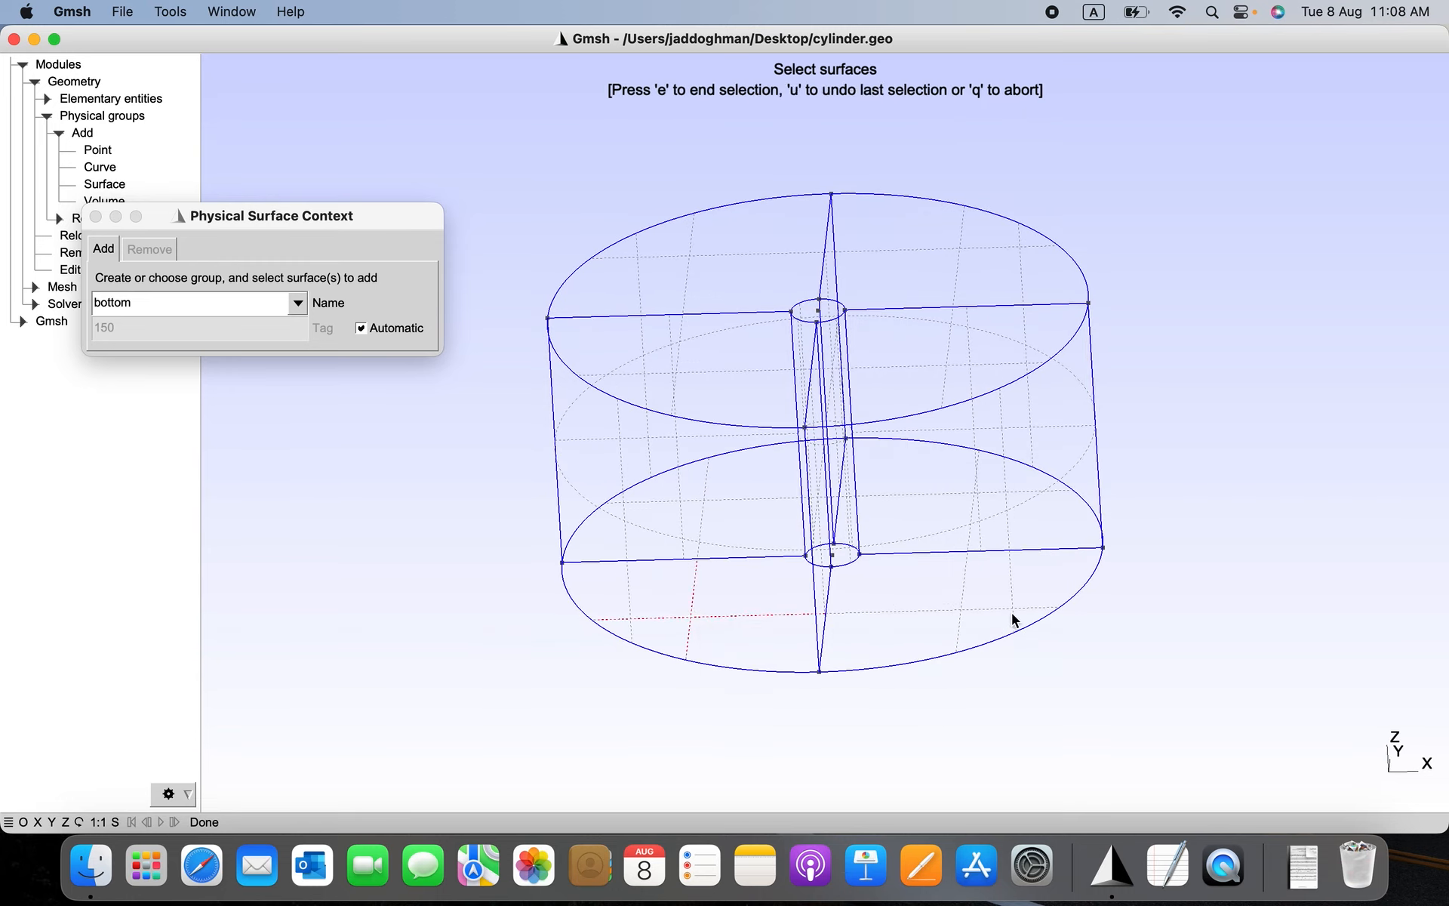
{"action": "left_click_drag", "start_coordinate": [963, 606], "coordinate": [929, 573]}
{"action": "left_click_drag", "start_coordinate": [951, 401], "coordinate": [955, 488]}
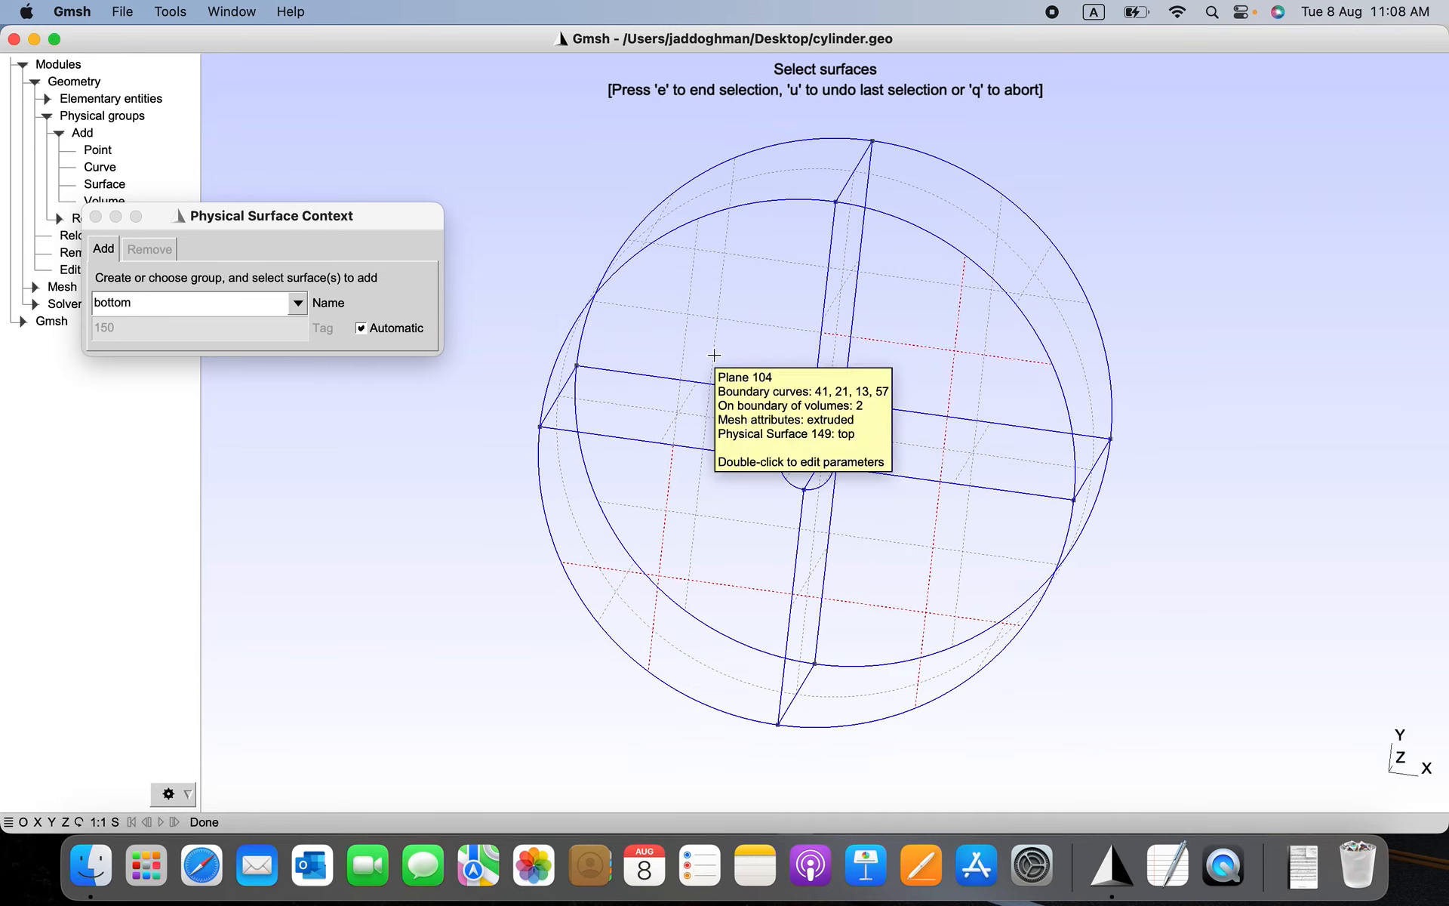
{"action": "left_click_drag", "start_coordinate": [710, 484], "coordinate": [738, 459]}
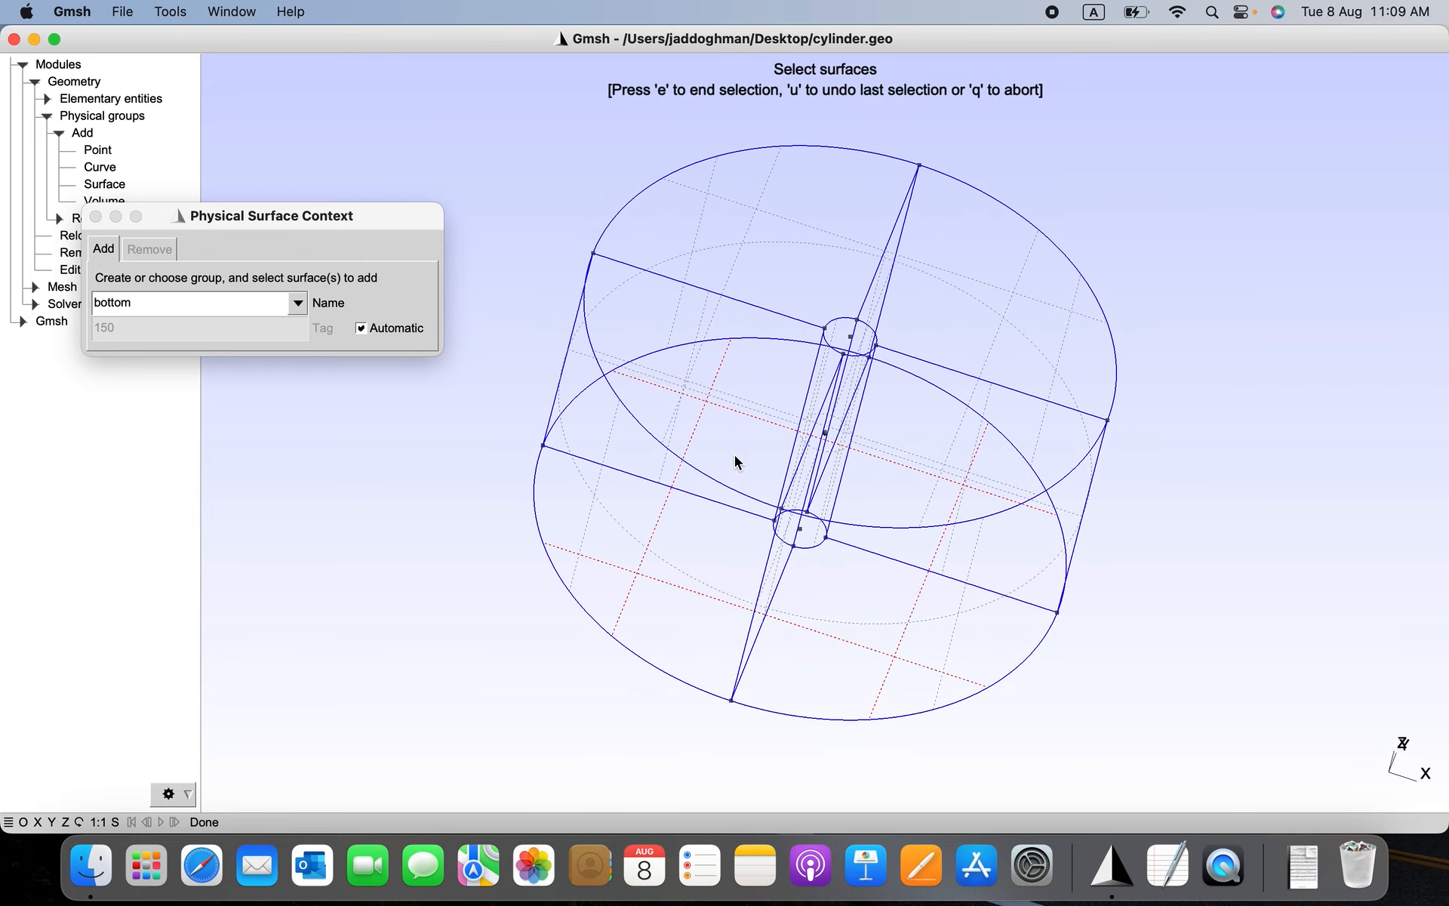
{"action": "key", "text": "u"}
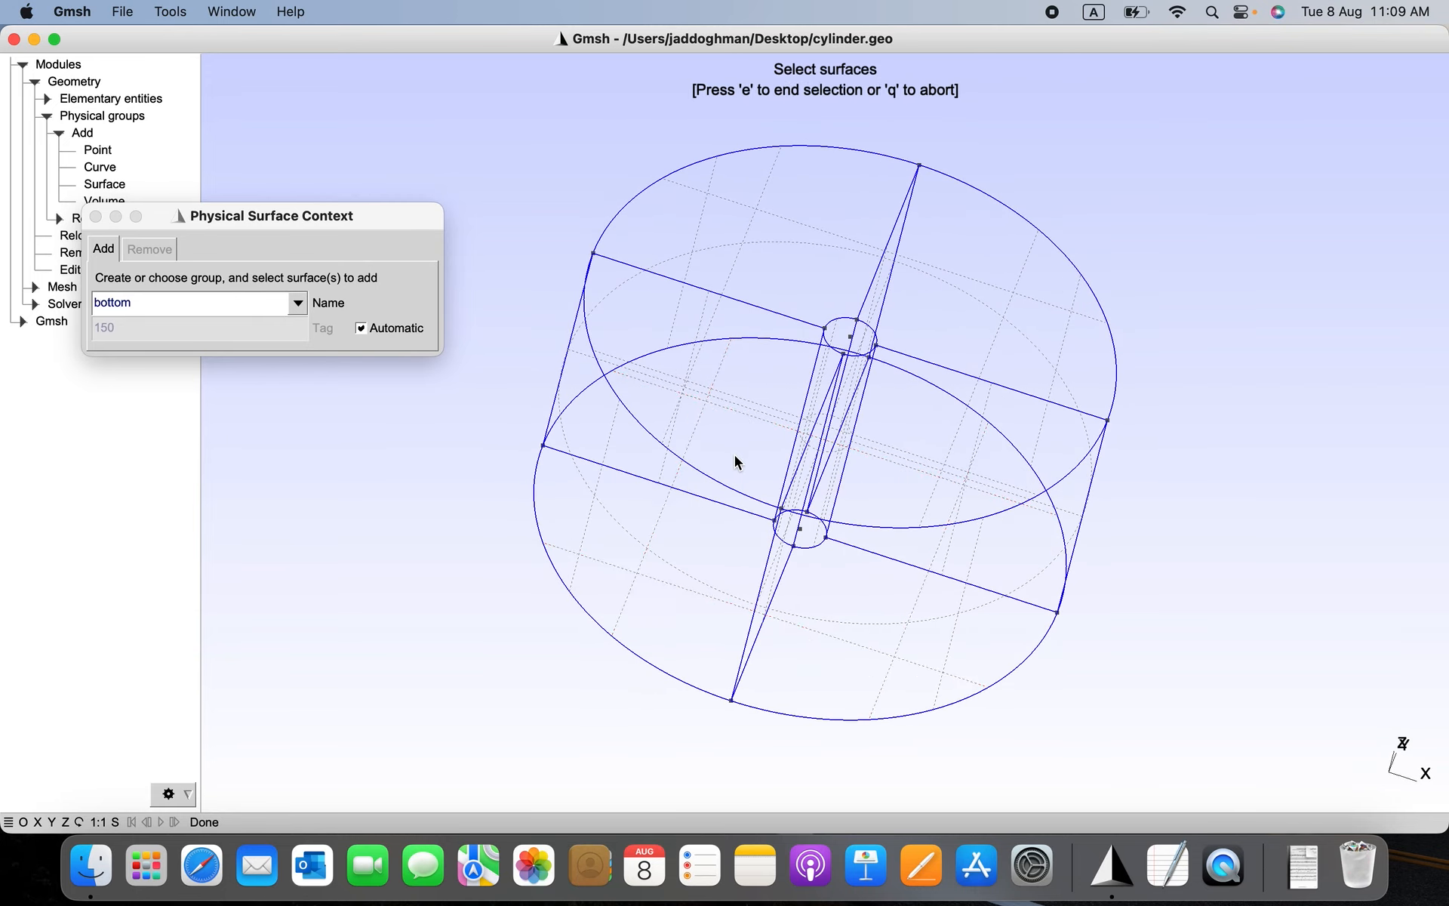
{"action": "key", "text": "q"}
{"action": "left_click_drag", "start_coordinate": [1120, 530], "coordinate": [1235, 453]}
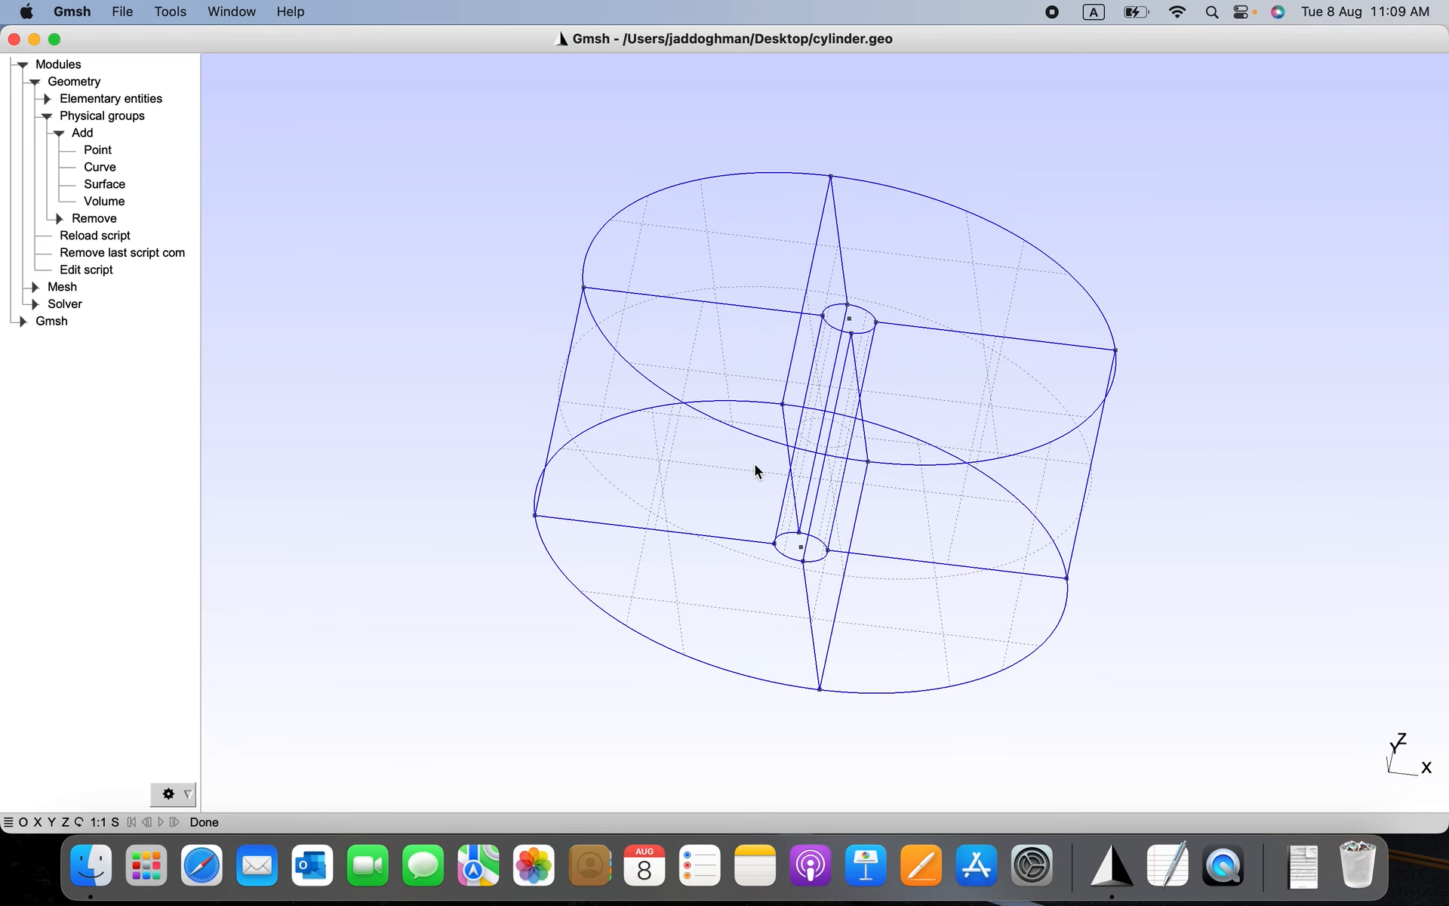
{"action": "left_click_drag", "start_coordinate": [755, 465], "coordinate": [757, 495]}
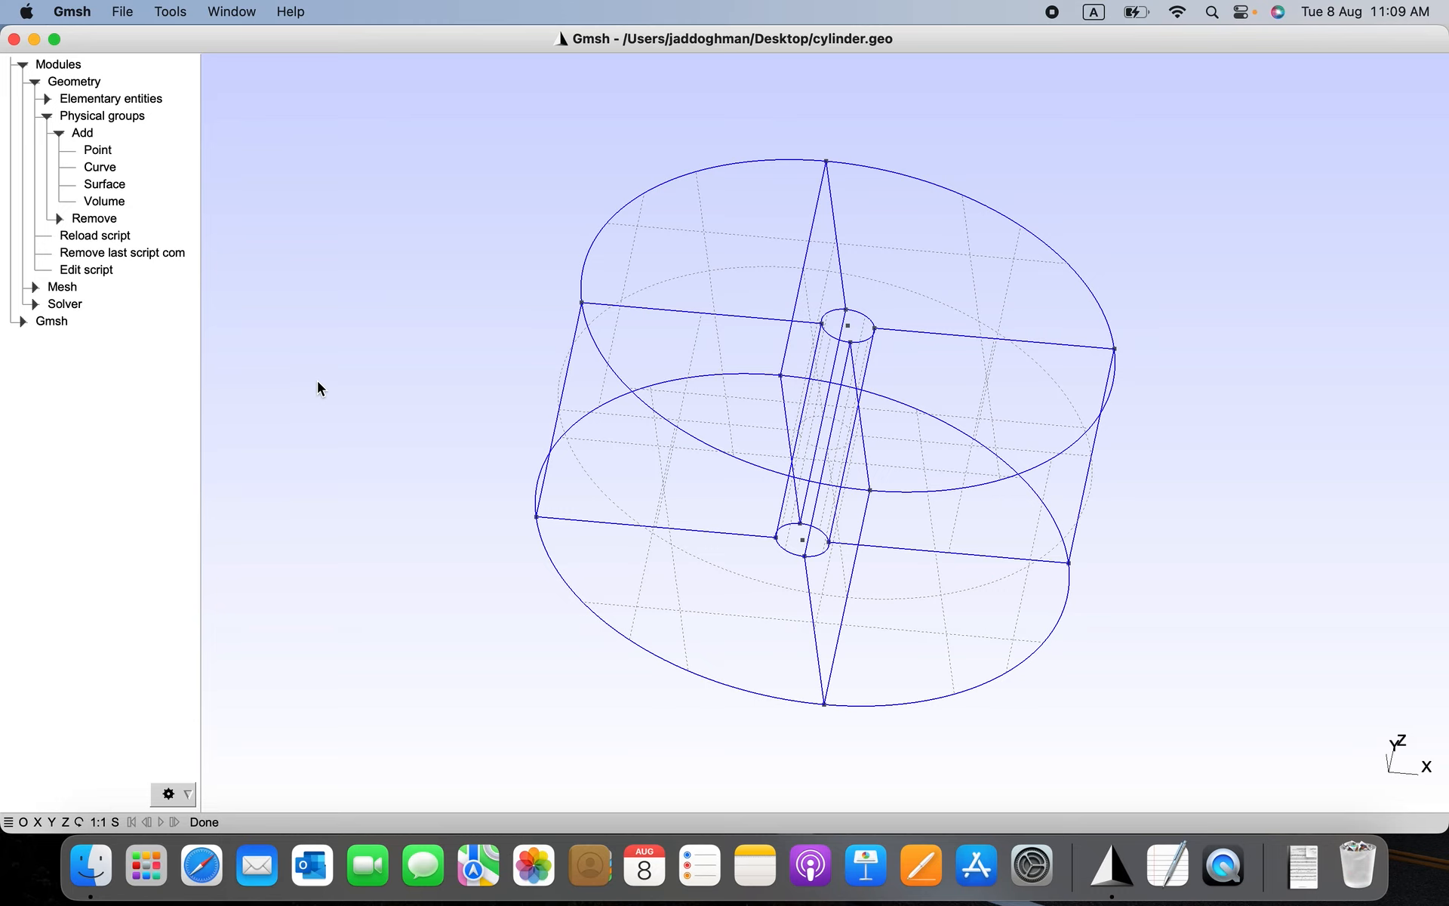
- Create a physical volume group named cylinder from the cylinder's four volumes, and end volume selection
{"action": "left_click", "coordinate": [110, 201]}
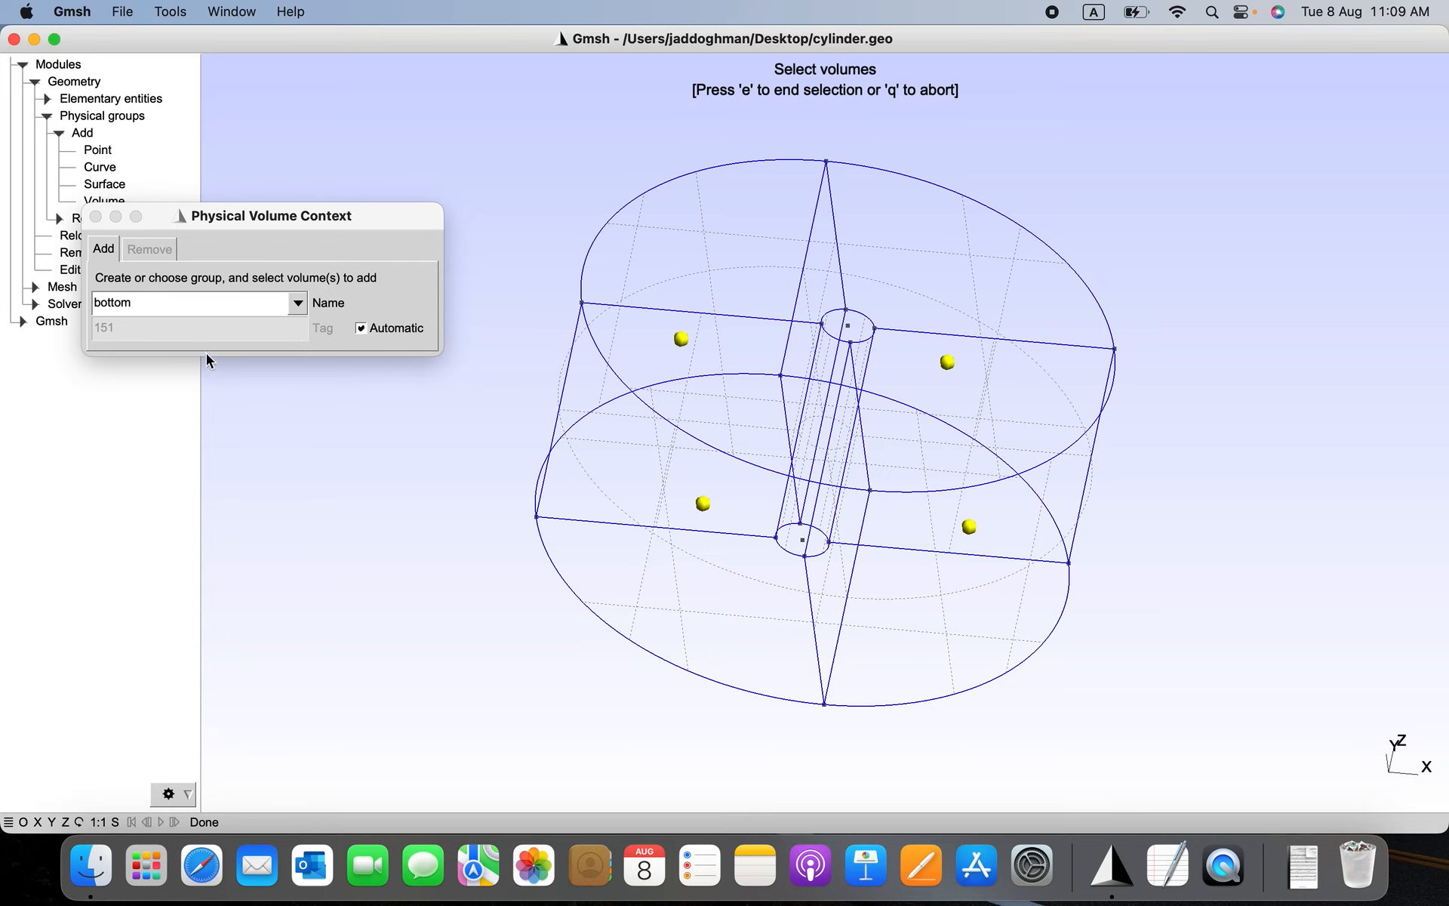
{"action": "left_click", "coordinate": [181, 306]}
{"action": "key", "text": "super+a"}
{"action": "type", "text": "cyli"}
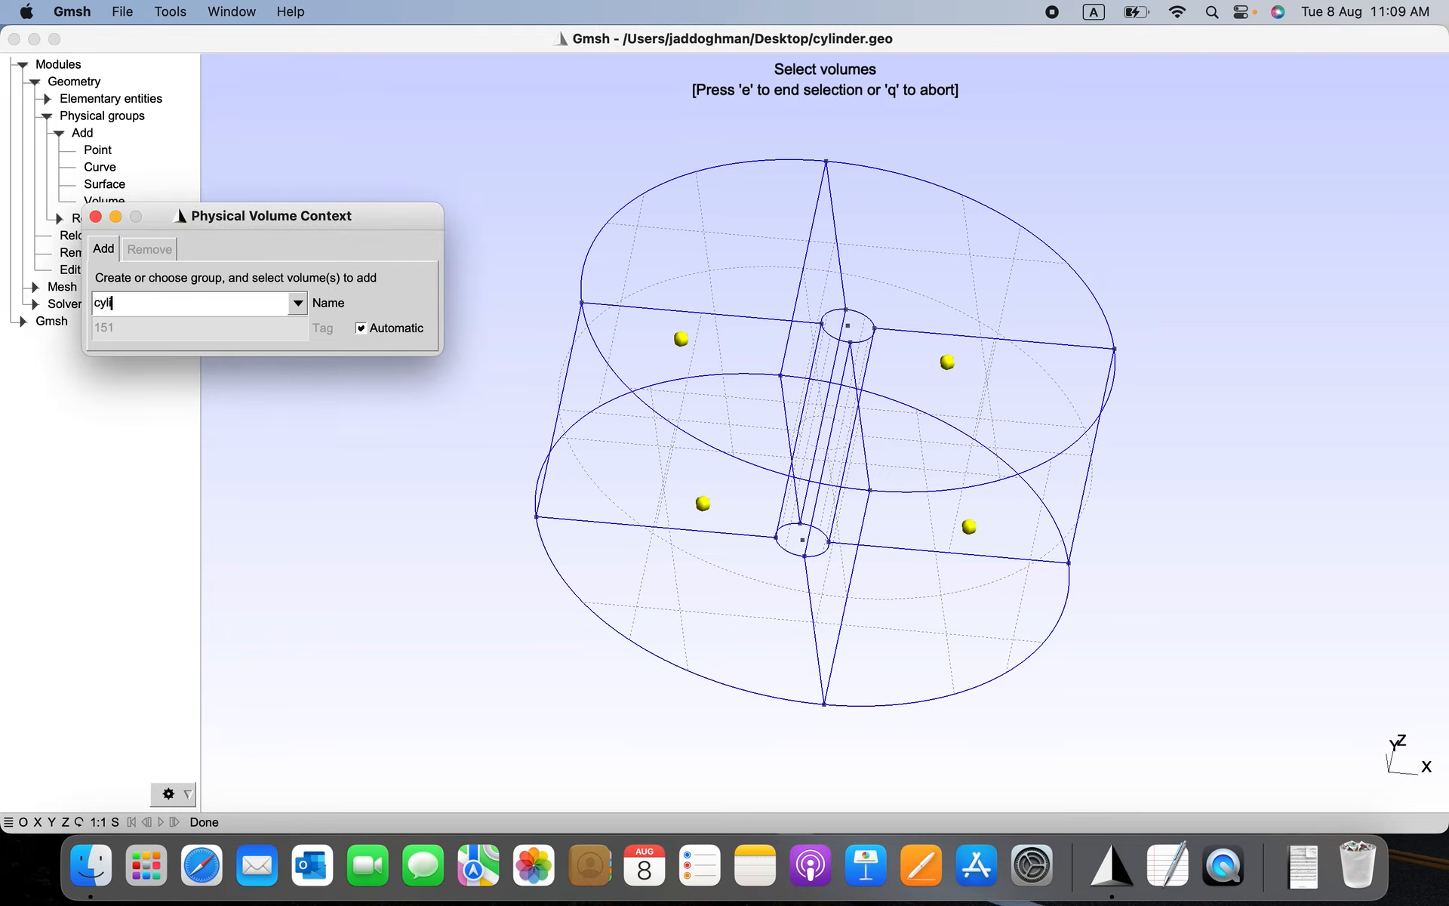
{"action": "type", "text": "nder"}
{"action": "left_click", "coordinate": [524, 550]}
{"action": "left_click_drag", "start_coordinate": [524, 550], "coordinate": [526, 654]}
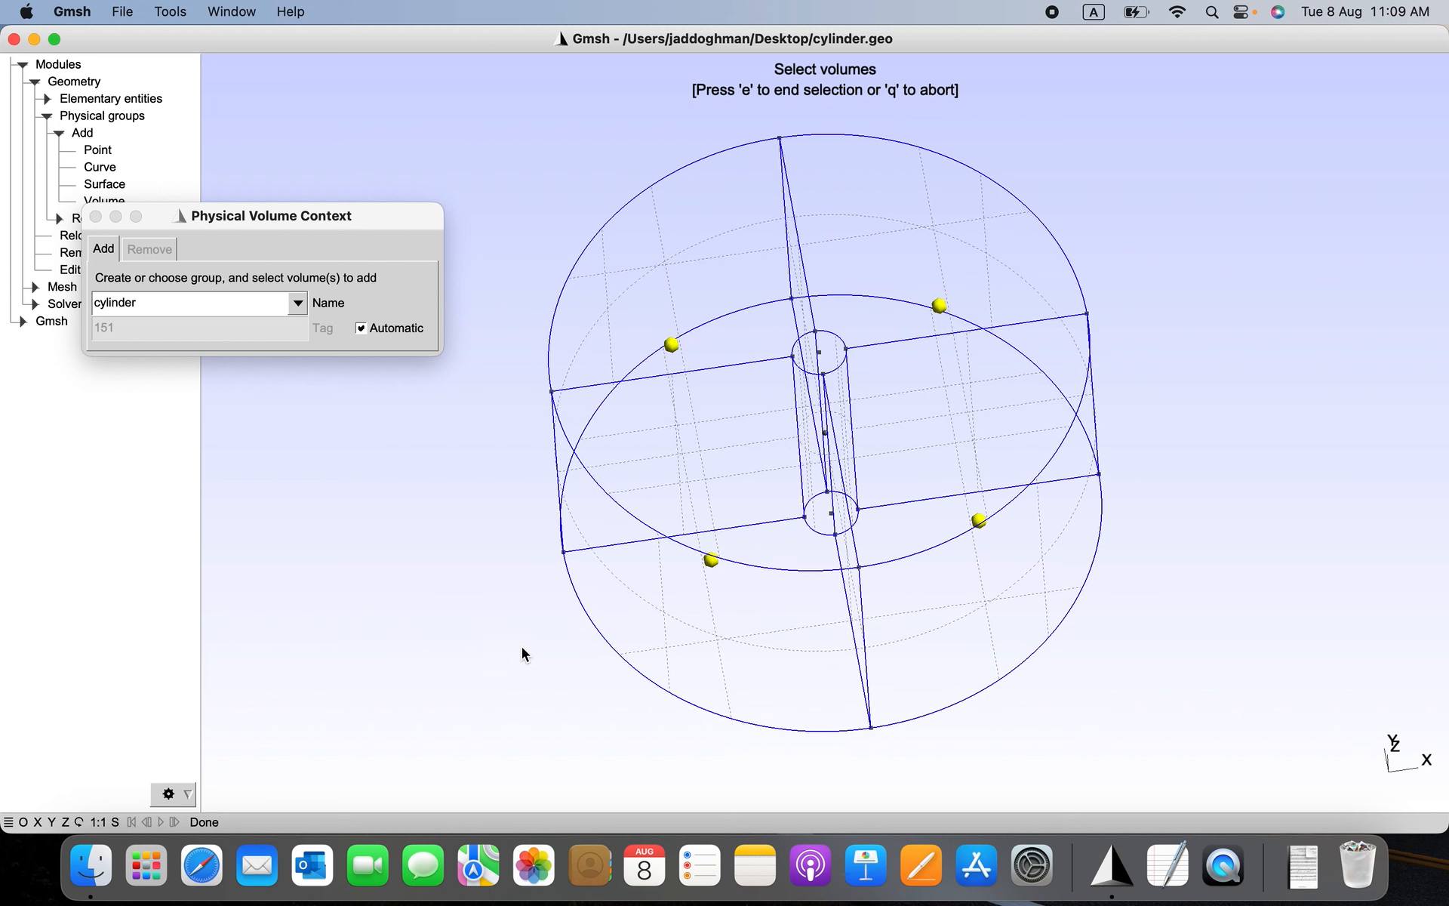
{"action": "left_click", "coordinate": [669, 358]}
{"action": "left_click", "coordinate": [936, 298]}
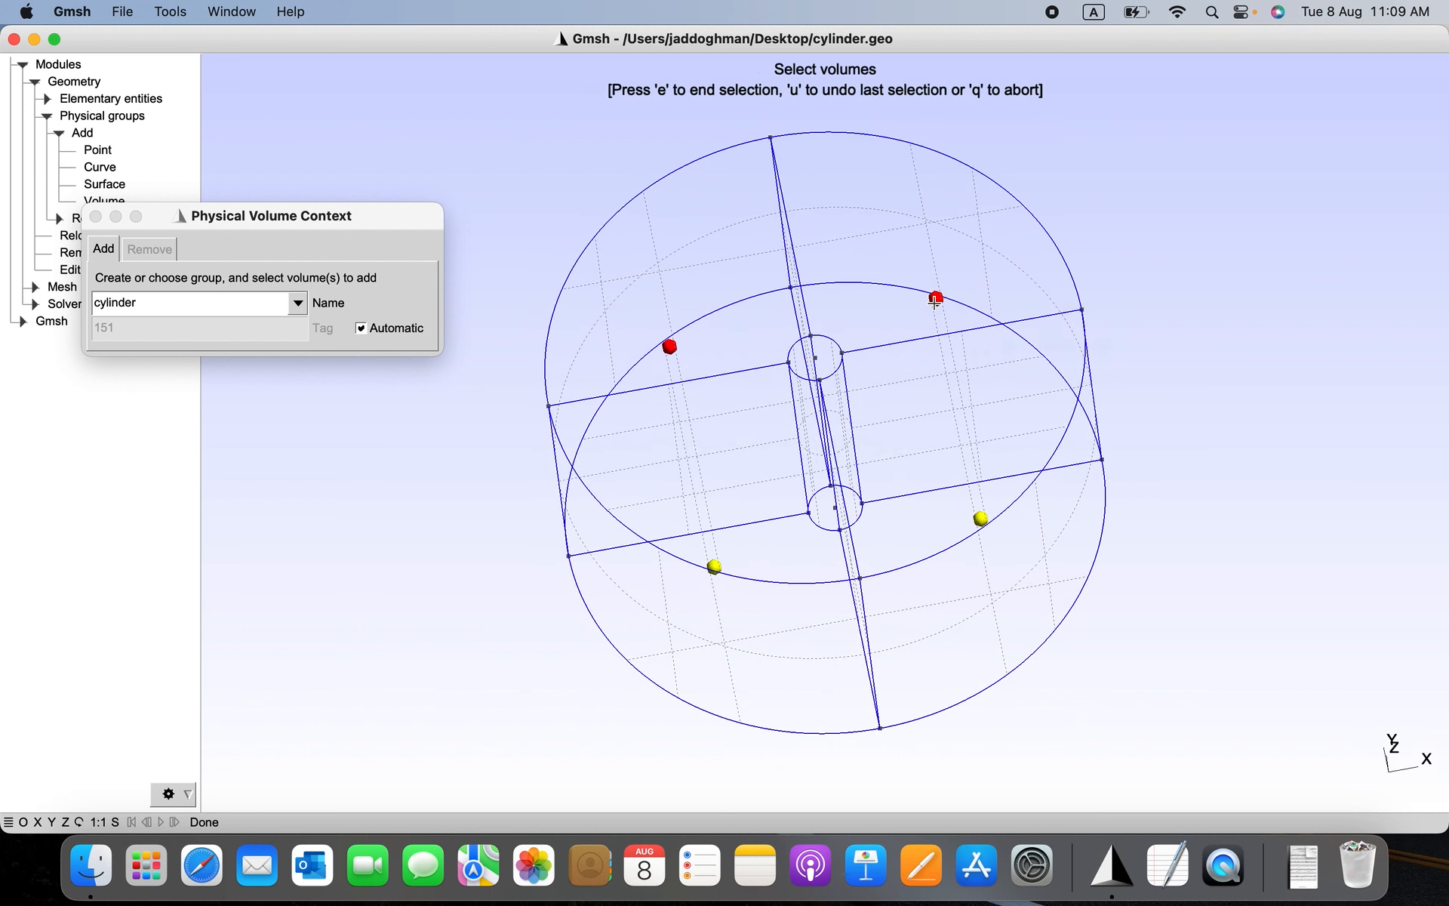
{"action": "left_click", "coordinate": [980, 520]}
{"action": "left_click_drag", "start_coordinate": [748, 553], "coordinate": [740, 596]}
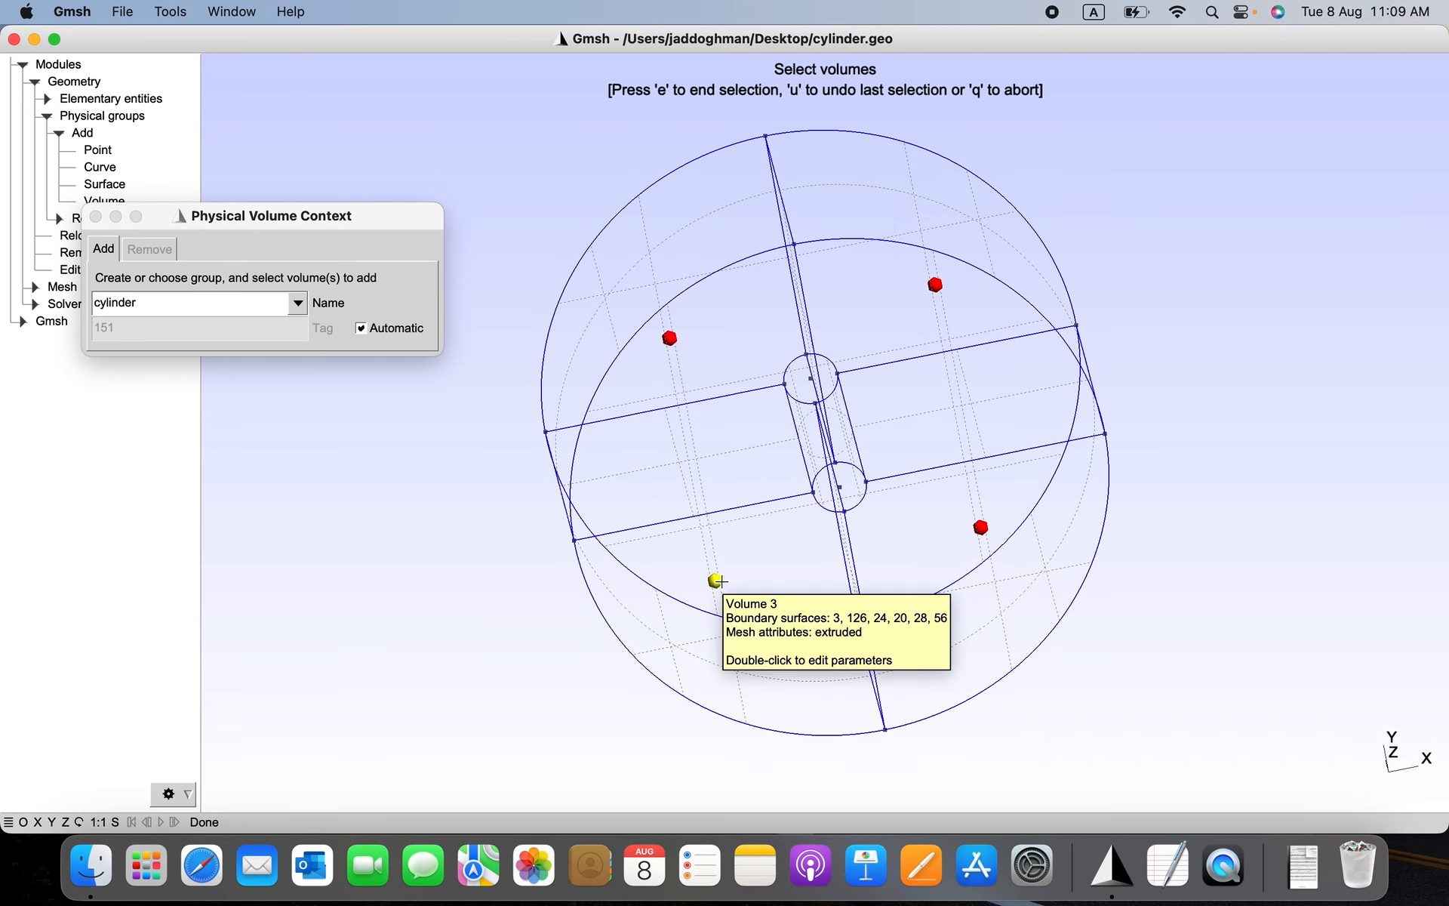
{"action": "left_click", "coordinate": [716, 580]}
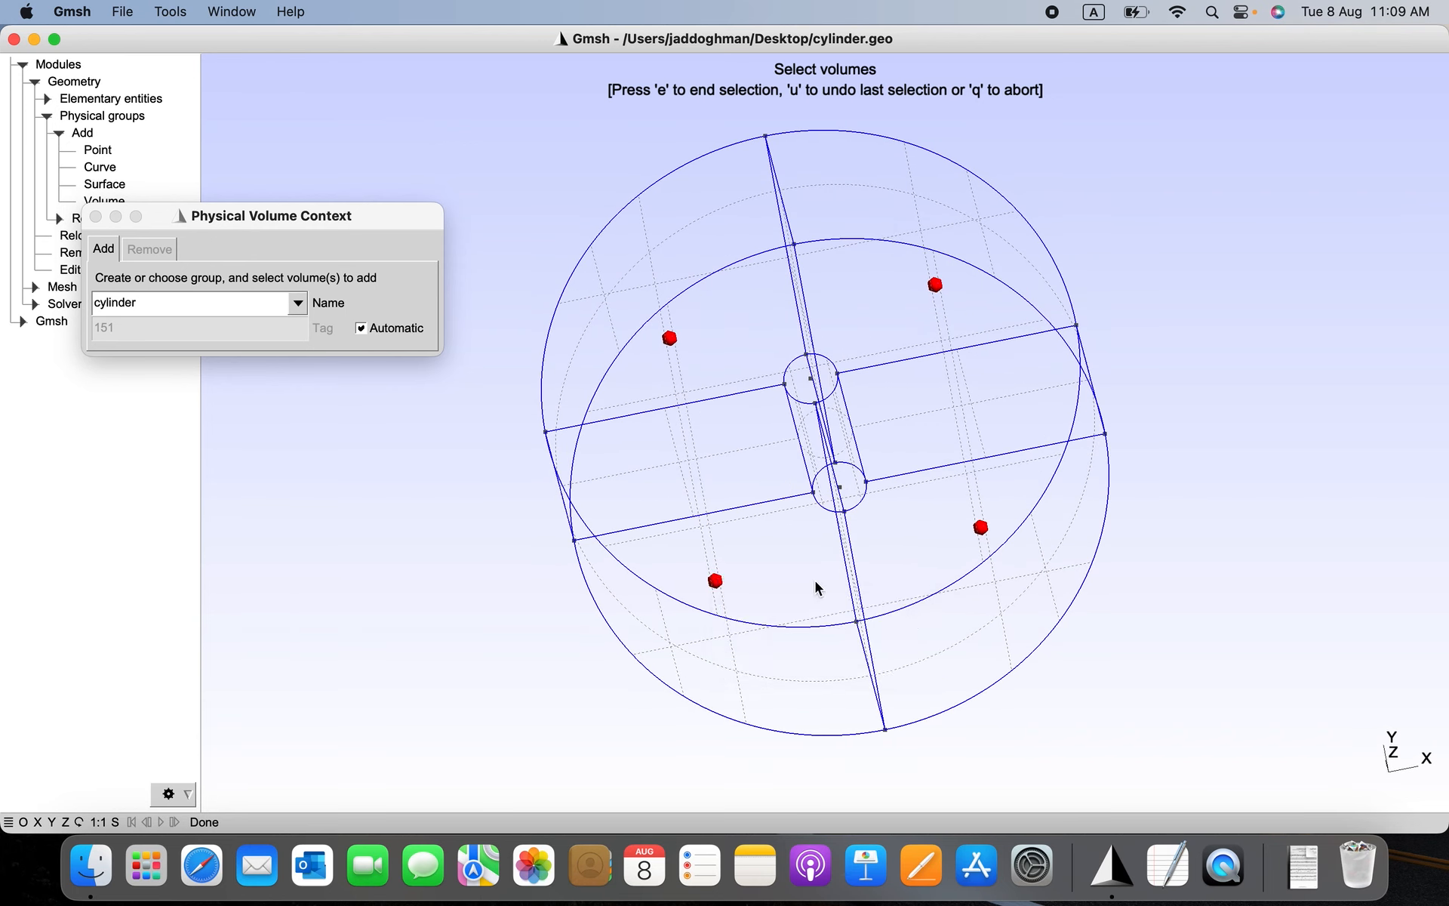
{"action": "key", "text": "e"}
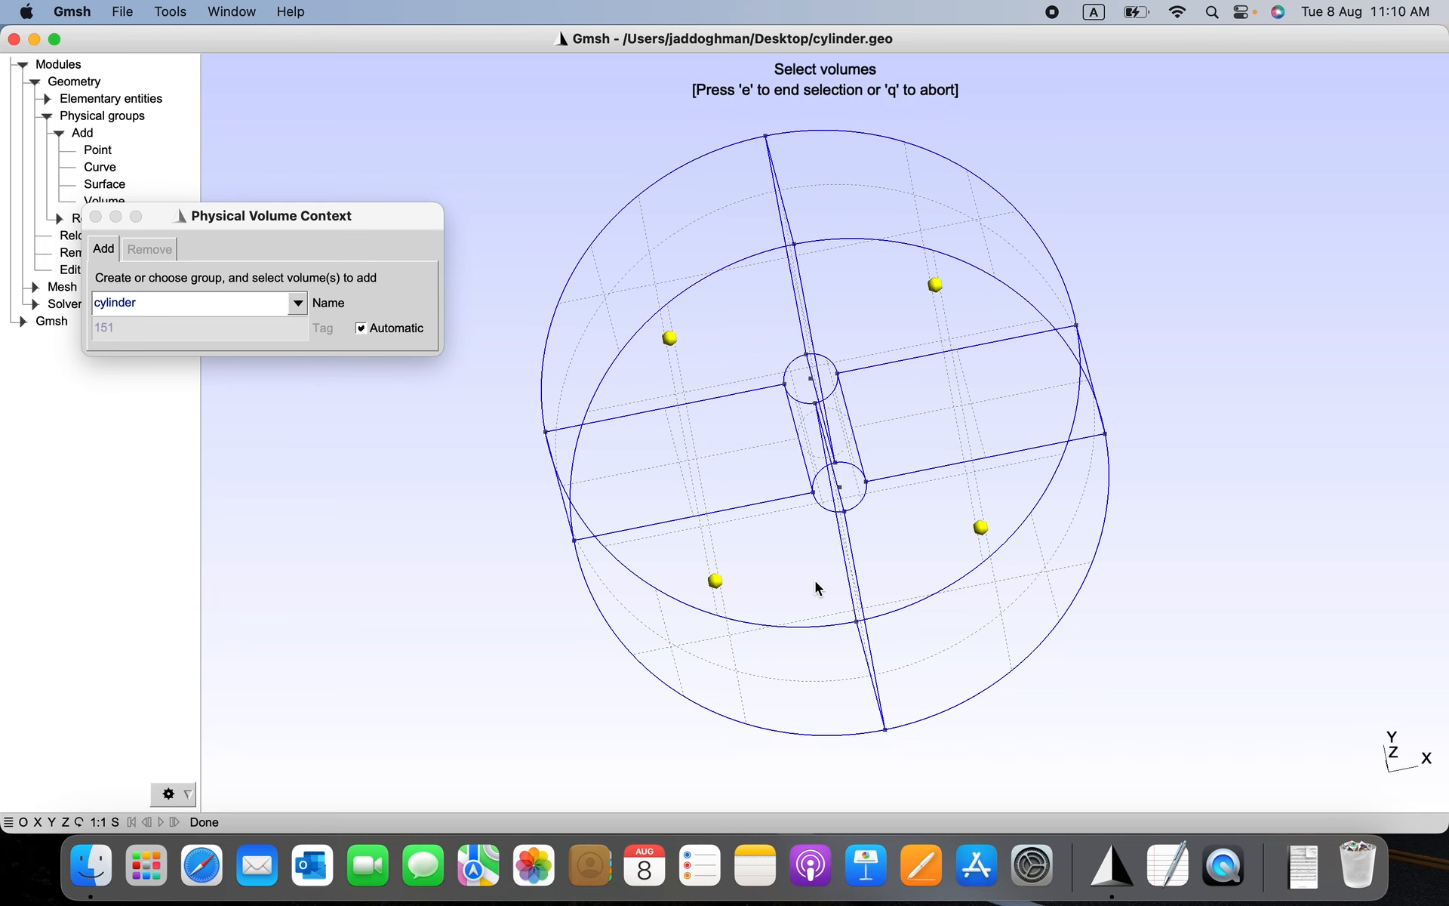
{"action": "key", "text": "q"}
- Generate the 3D mesh of the grouped cylinder and view it at an angle
{"action": "left_click_drag", "start_coordinate": [514, 616], "coordinate": [570, 543]}
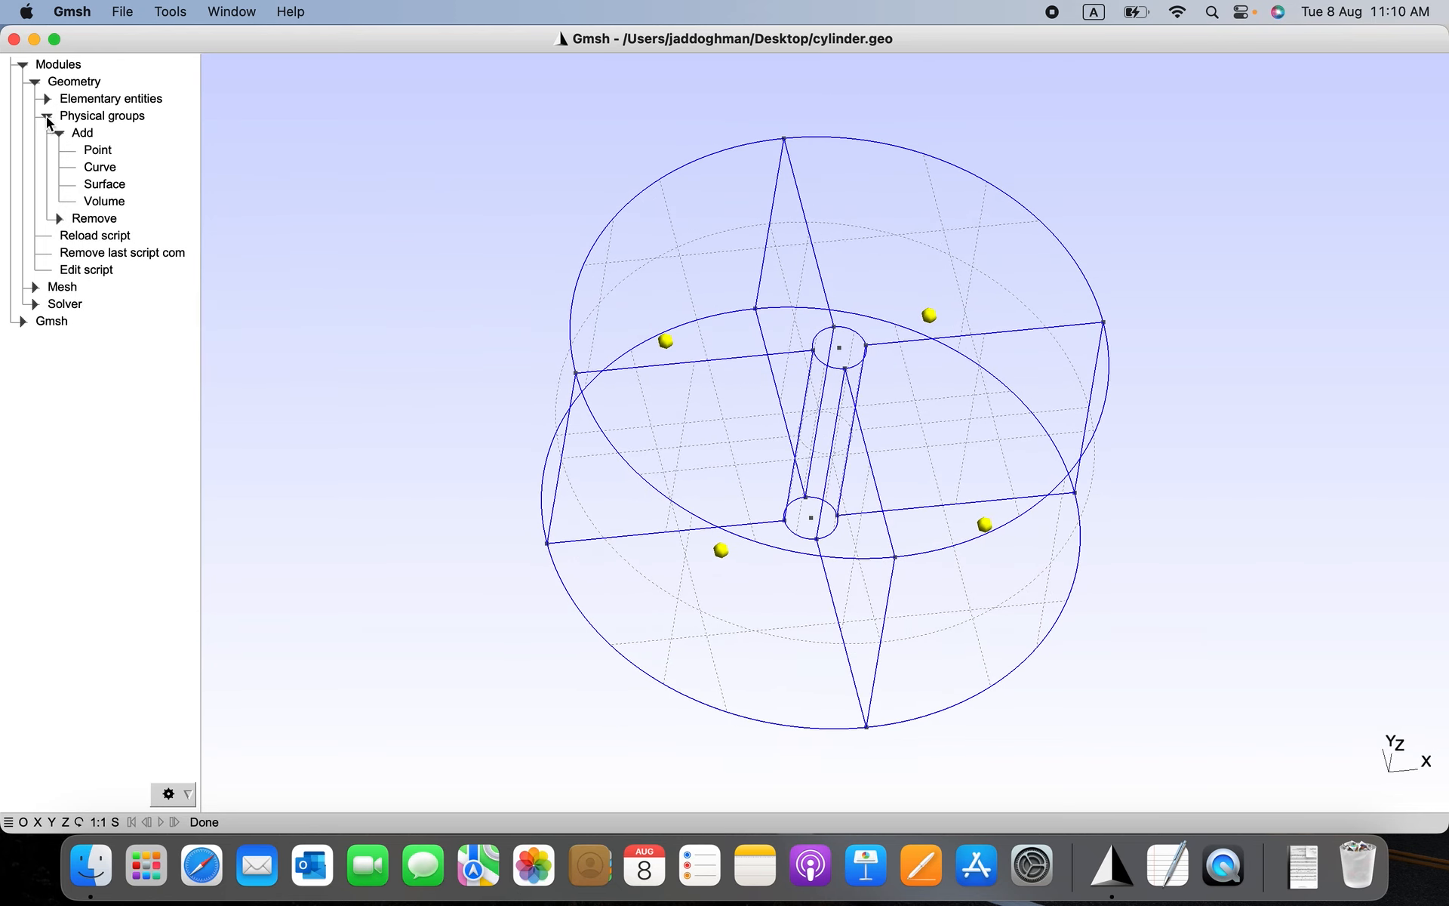
{"action": "left_click", "coordinate": [47, 116]}
{"action": "left_click", "coordinate": [35, 185]}
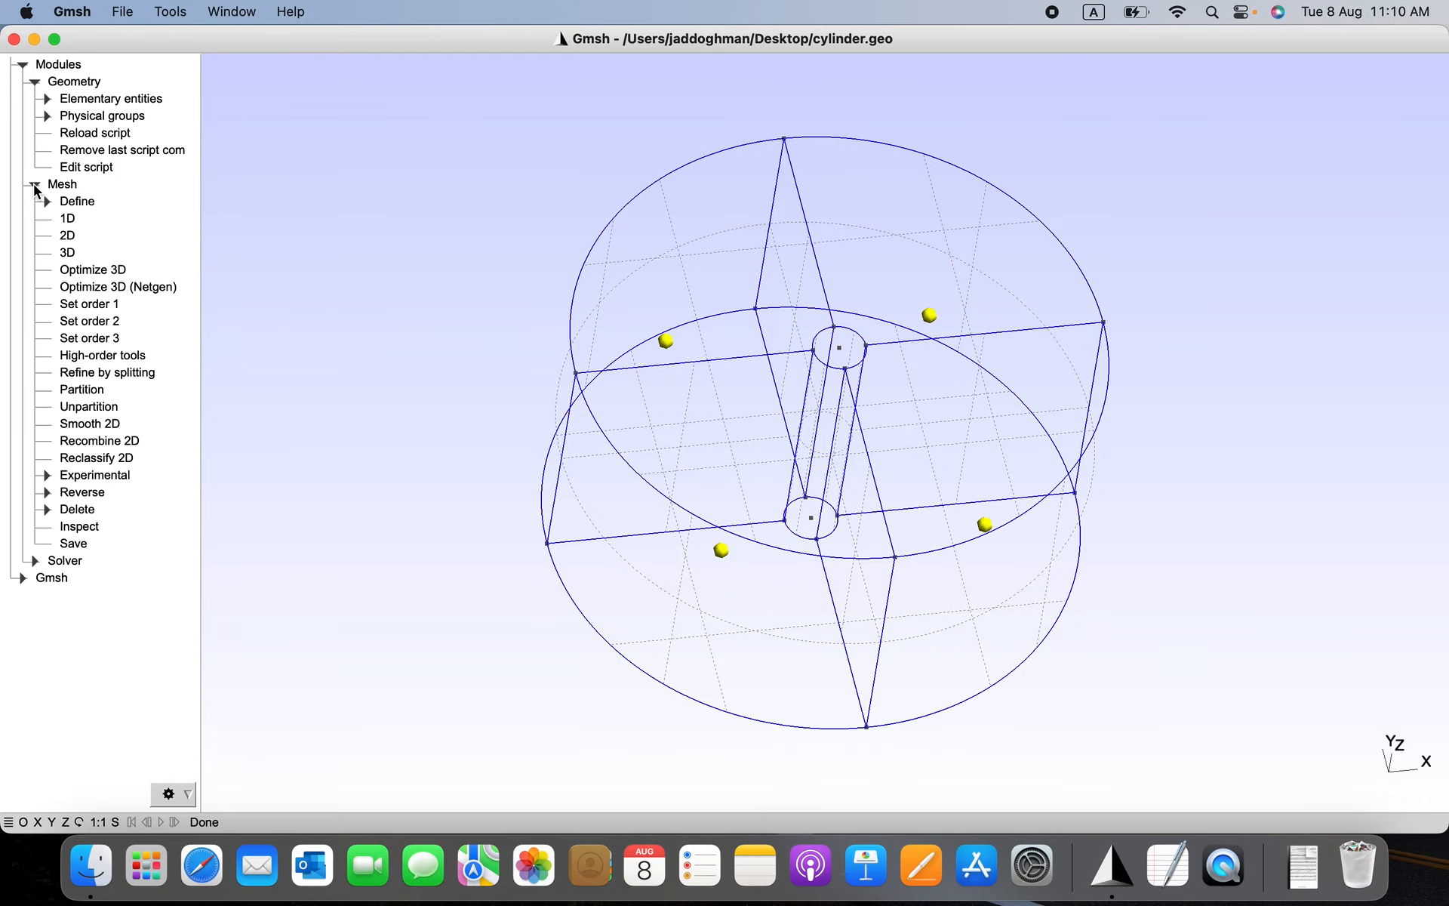
{"action": "left_click", "coordinate": [67, 252]}
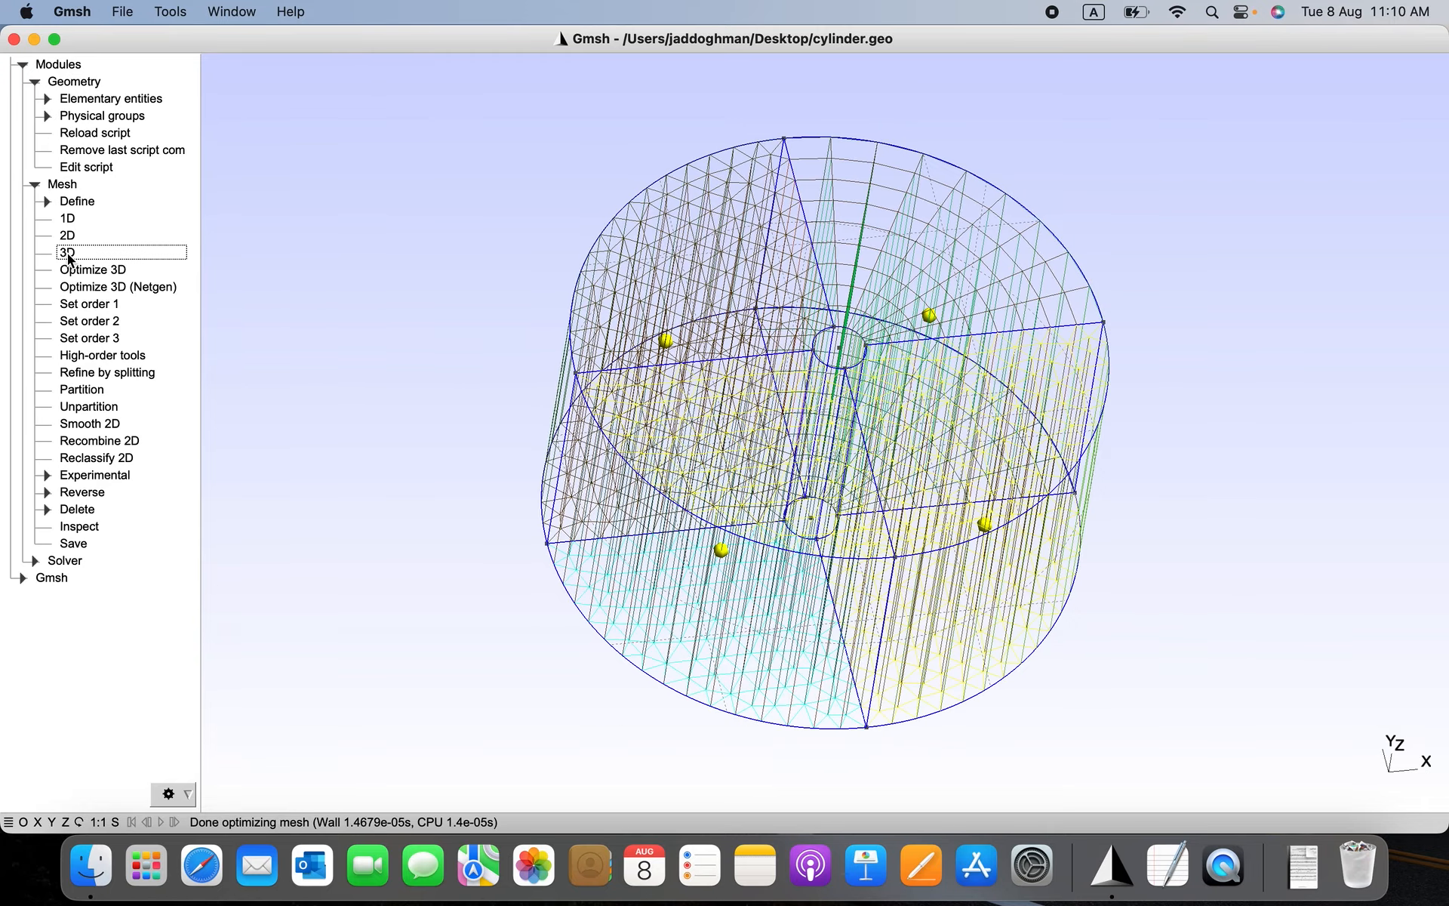
{"action": "left_click_drag", "start_coordinate": [375, 415], "coordinate": [500, 332]}
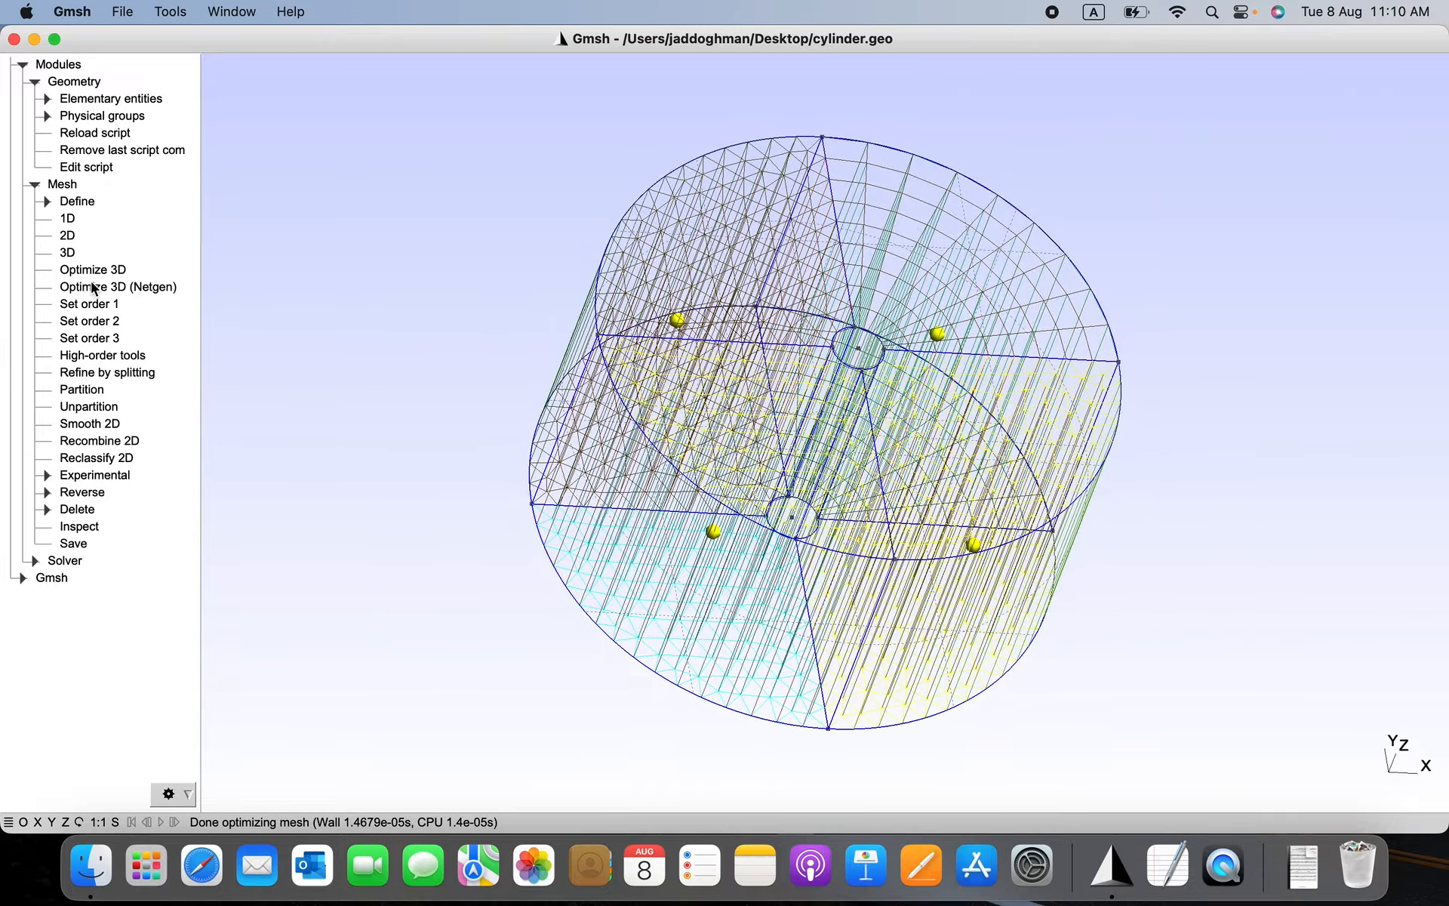
- Reload the script and regenerate the cylinder's 3D mesh from it
{"action": "left_click", "coordinate": [36, 184]}
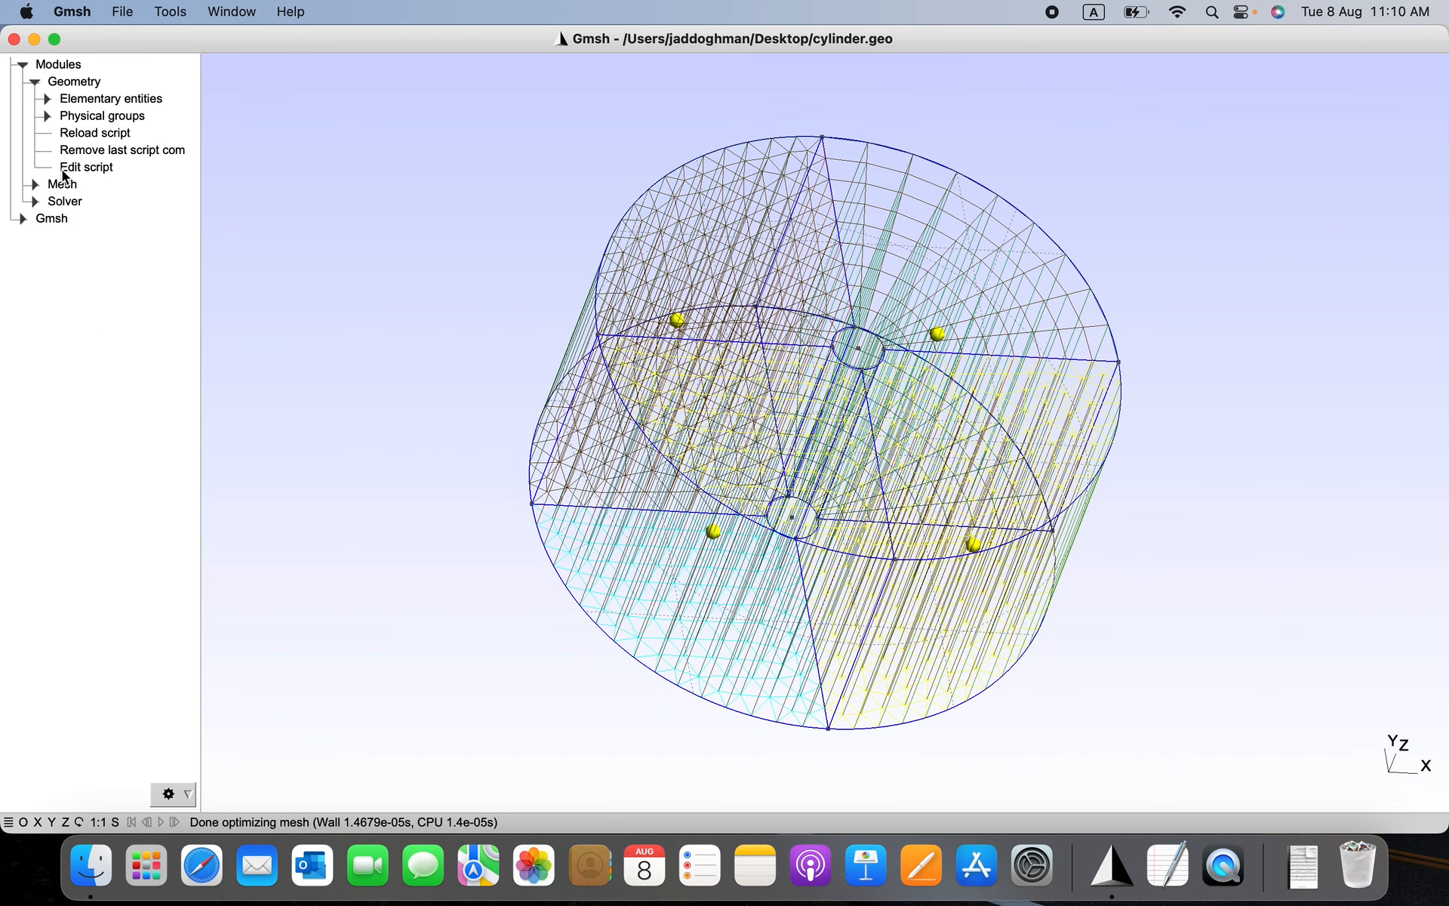
{"action": "left_click", "coordinate": [83, 134]}
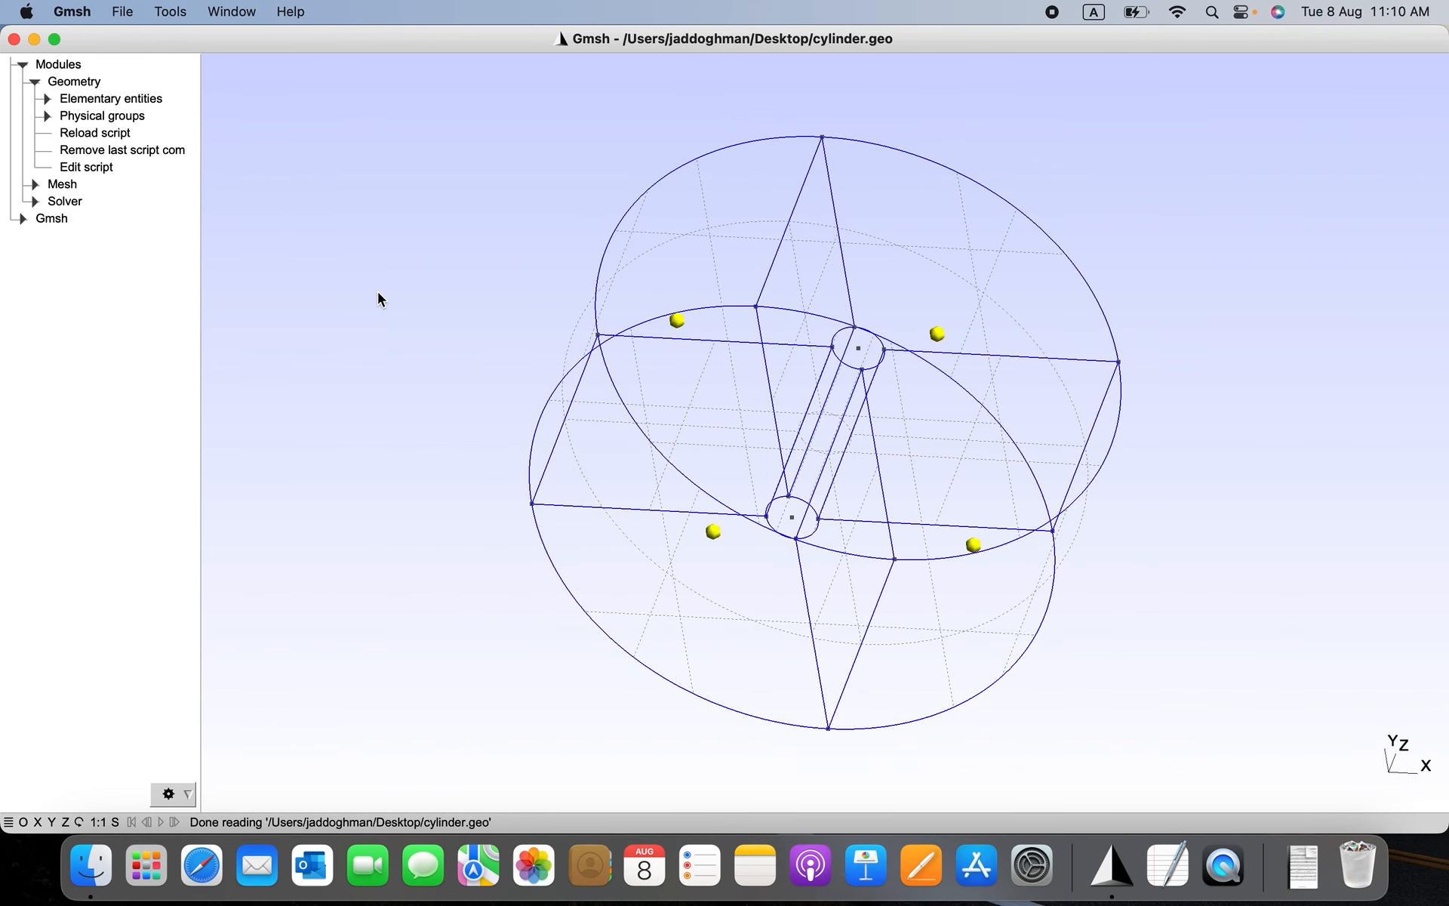
{"action": "left_click_drag", "start_coordinate": [433, 467], "coordinate": [424, 528]}
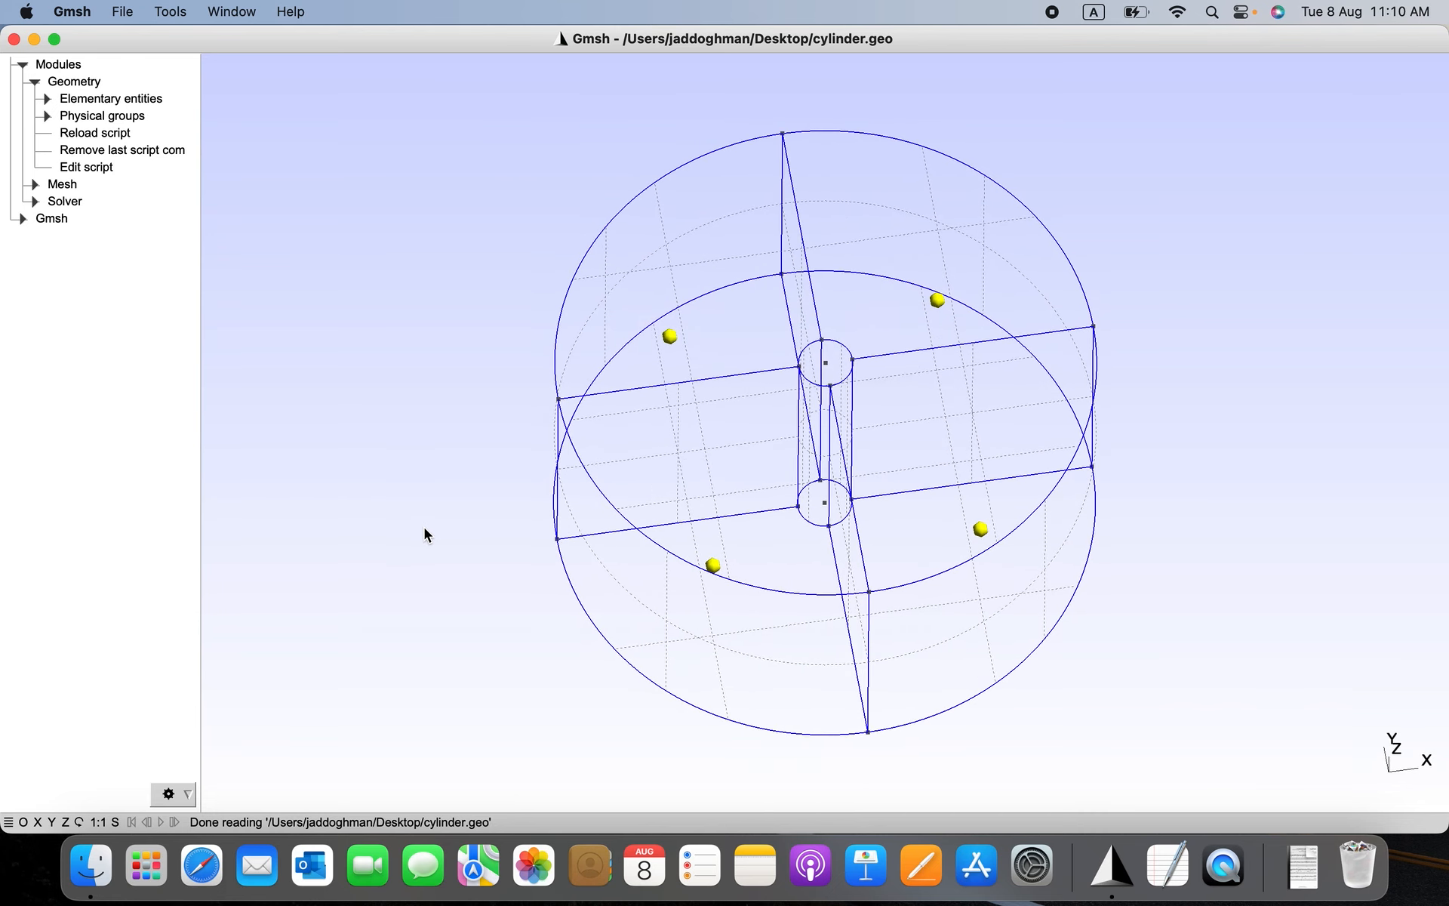
{"action": "left_click", "coordinate": [35, 184]}
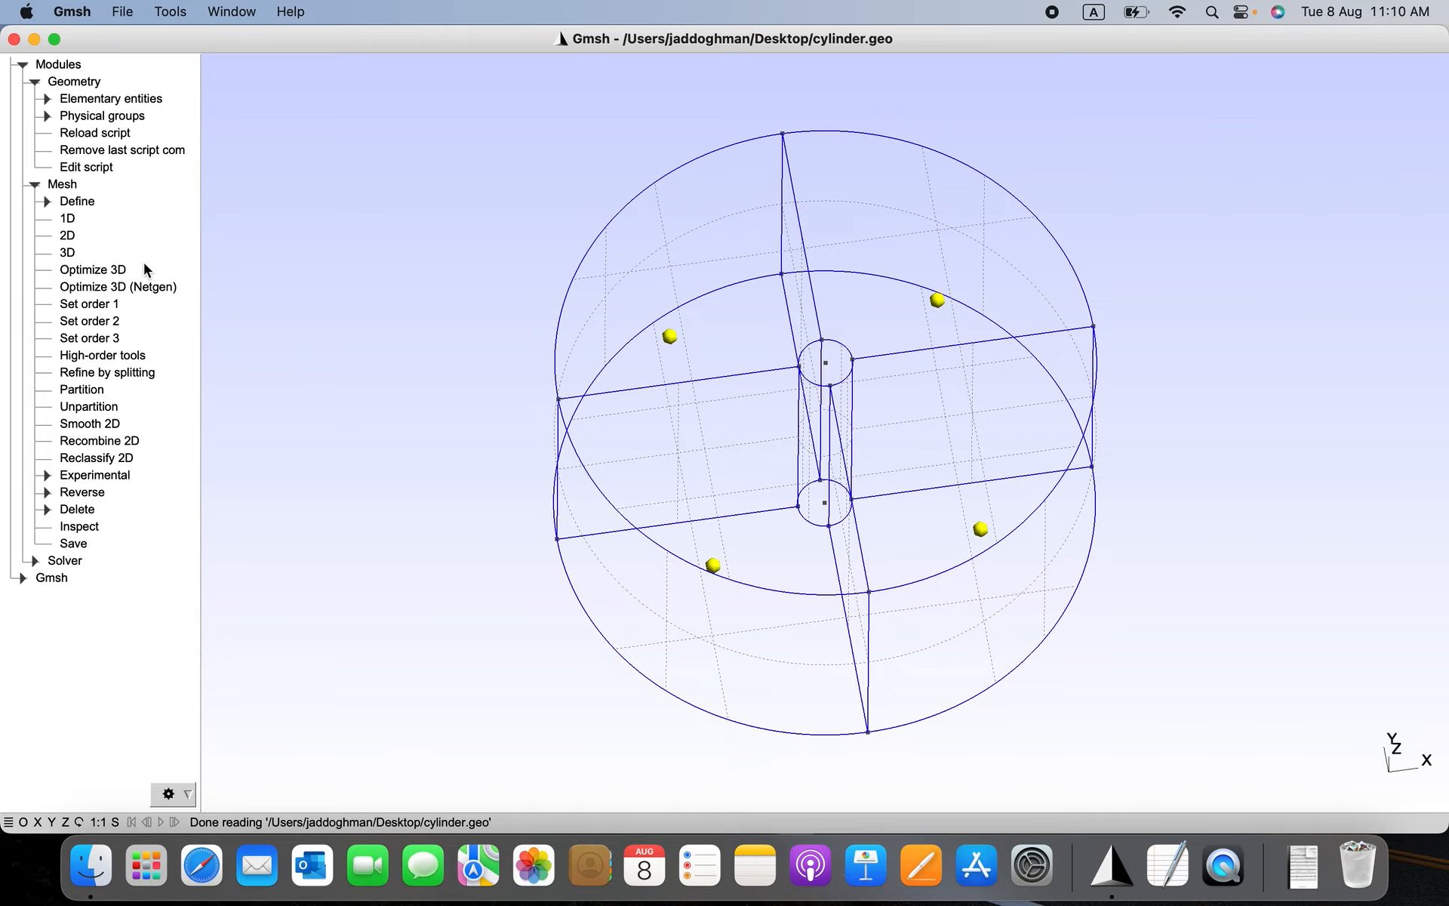
{"action": "left_click", "coordinate": [68, 252]}
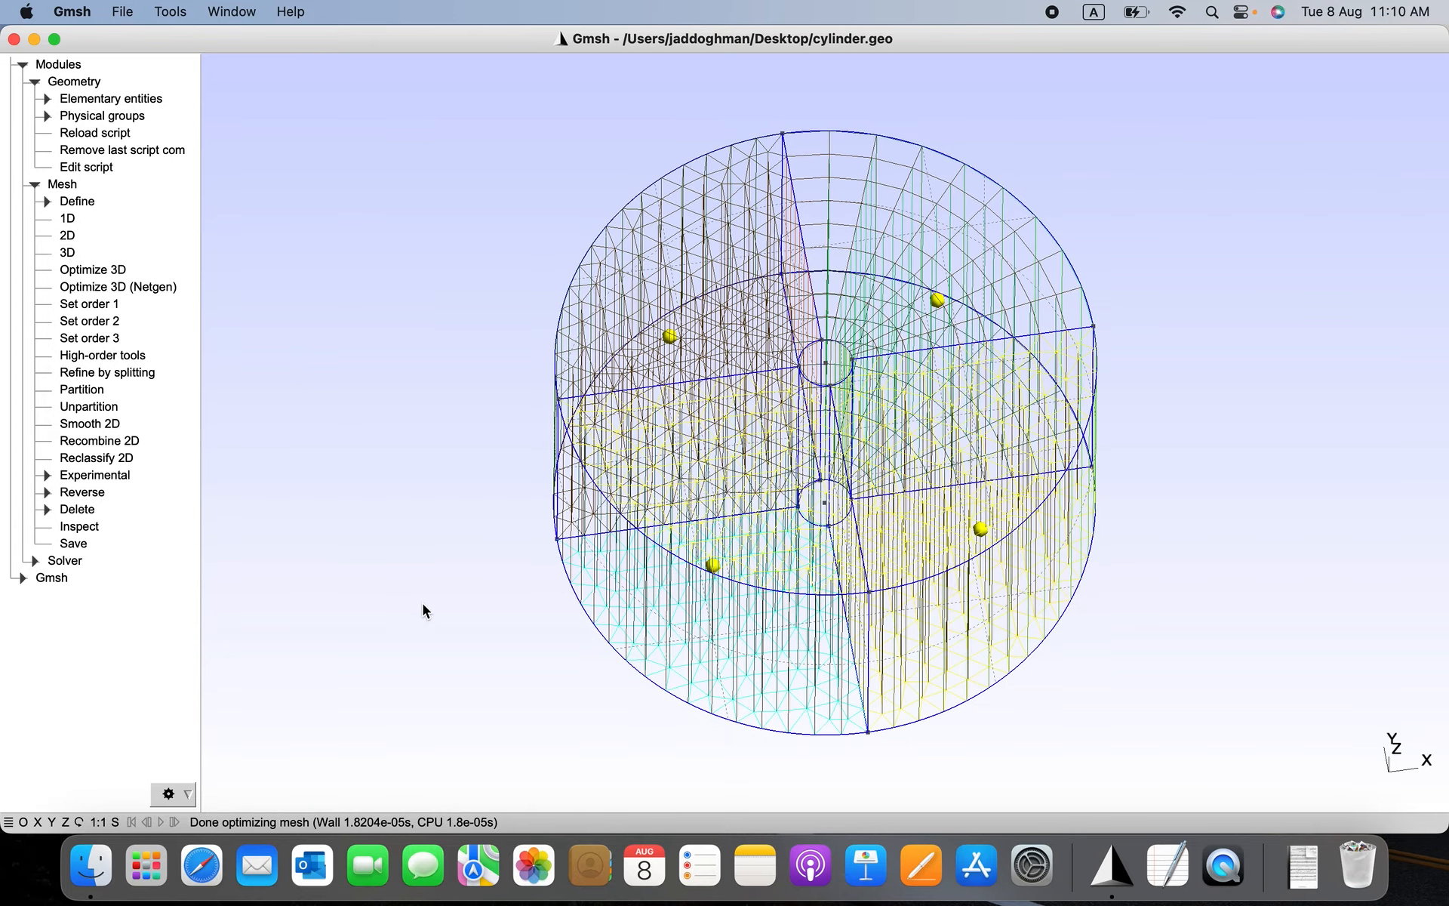
{"action": "left_click_drag", "start_coordinate": [423, 604], "coordinate": [383, 600]}
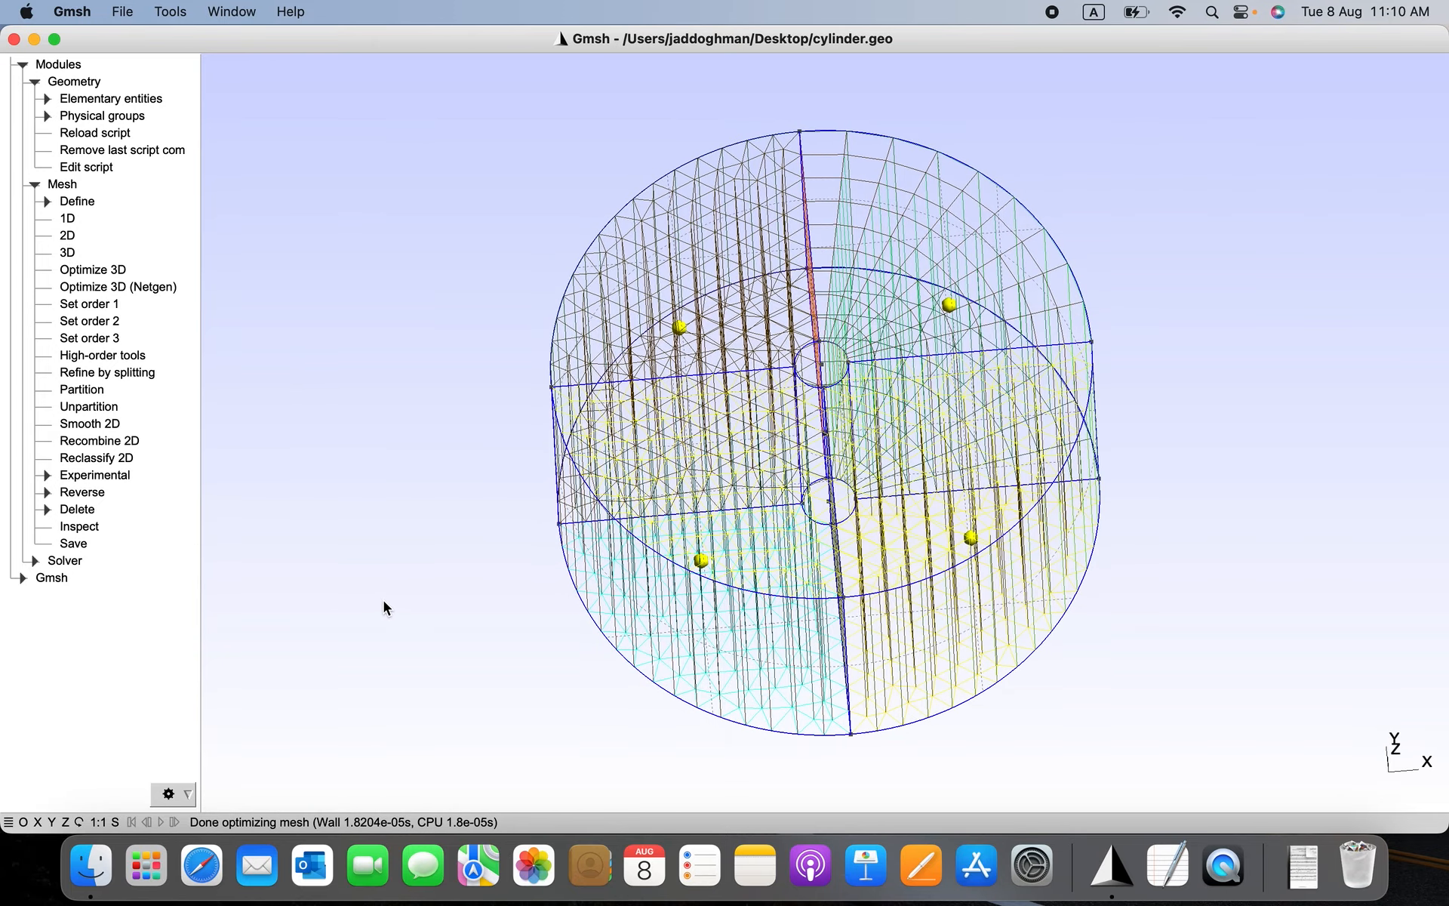
- Export the mesh to the Desktop as the Abaqus file cylinder.inp, with groups of nodes saved
{"action": "left_click", "coordinate": [122, 13]}
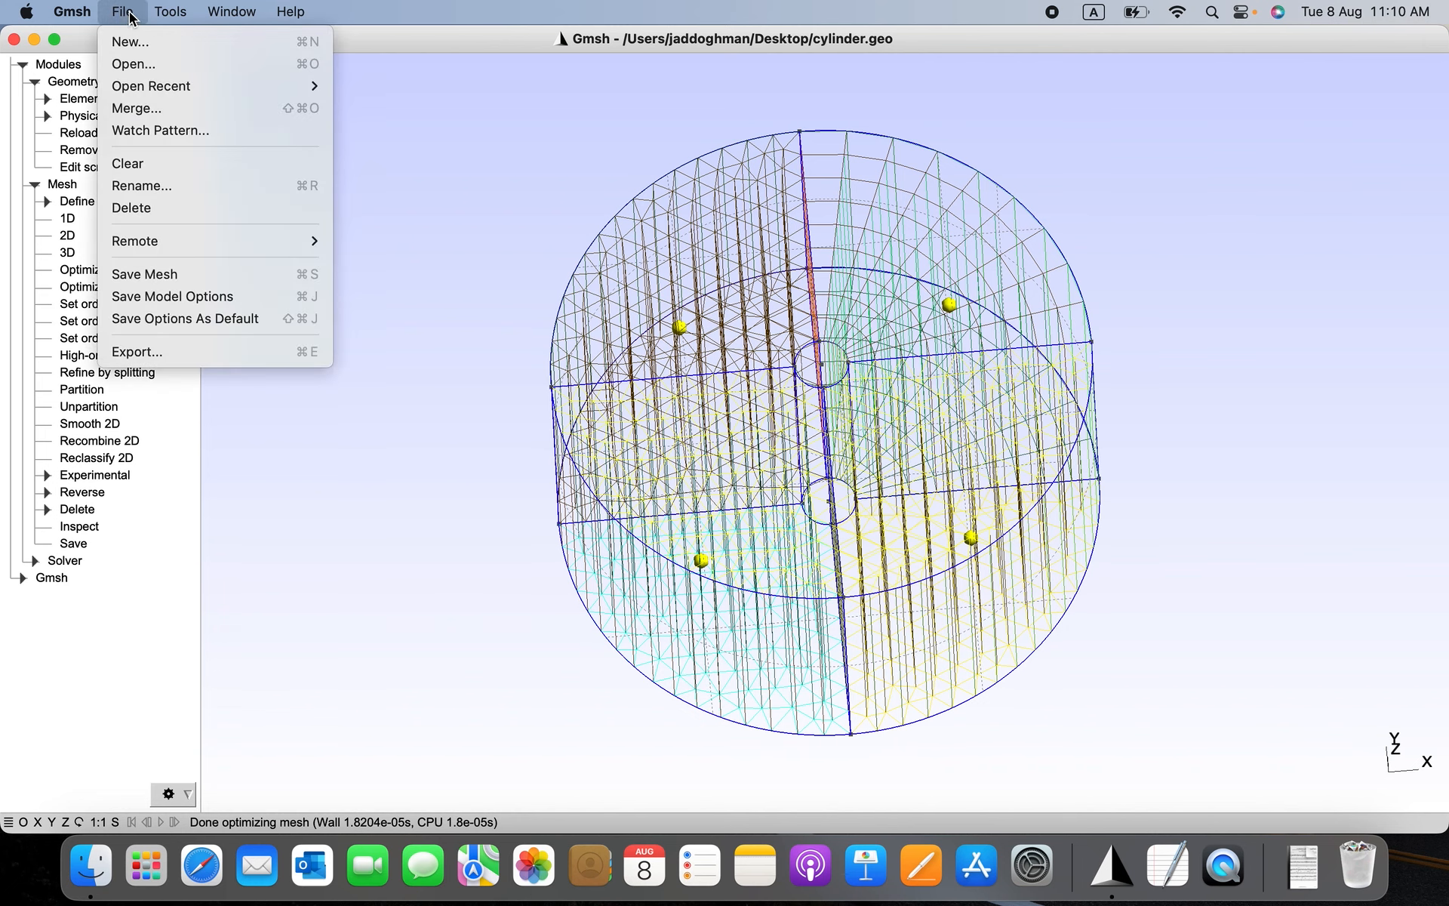
{"action": "left_click", "coordinate": [162, 351]}
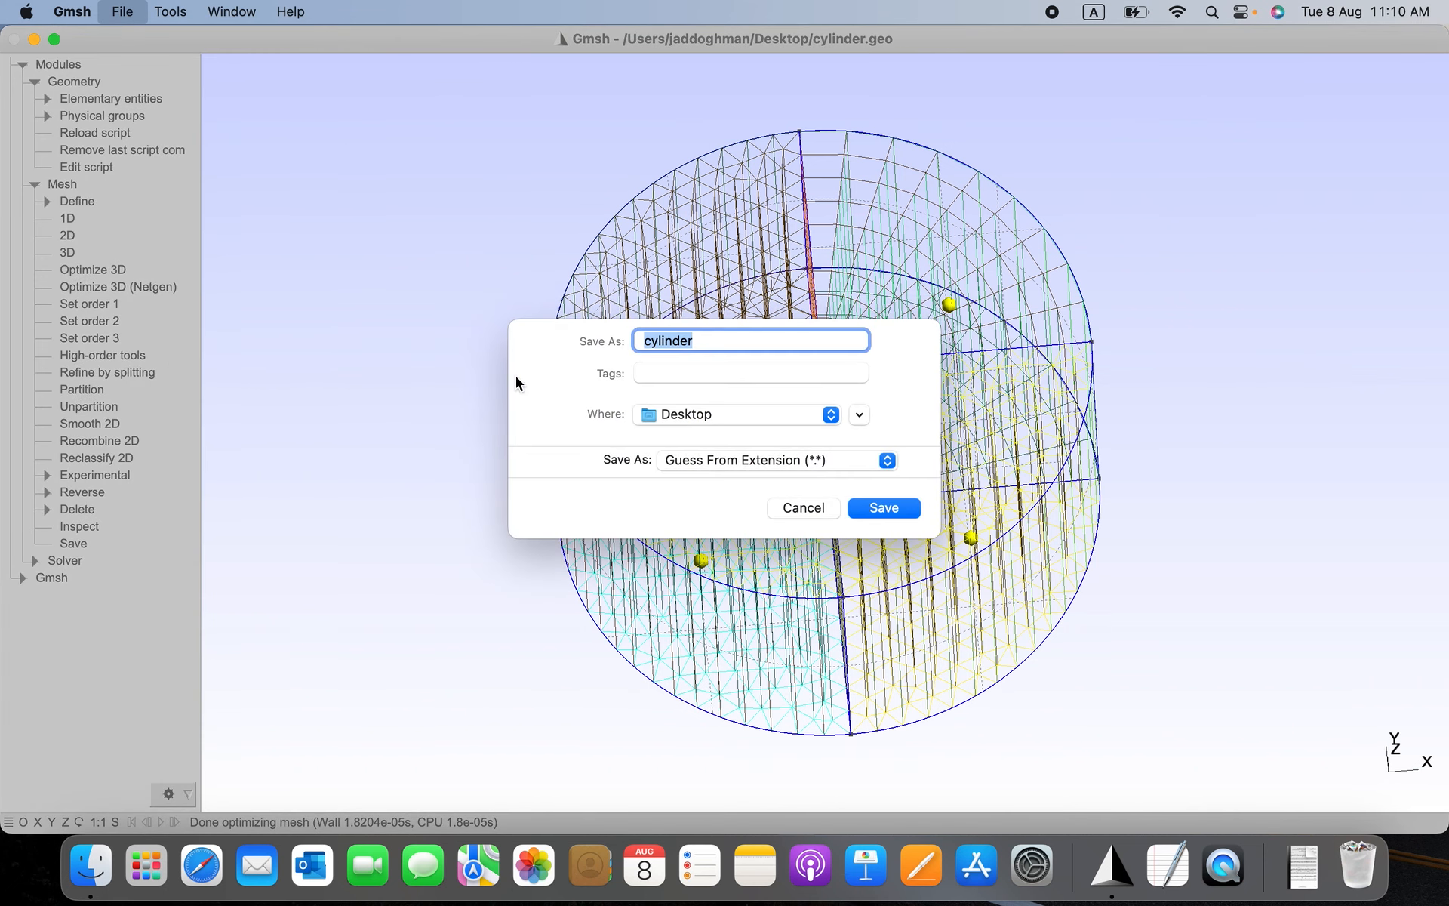
{"action": "left_click", "coordinate": [725, 346]}
{"action": "left_click", "coordinate": [711, 460]}
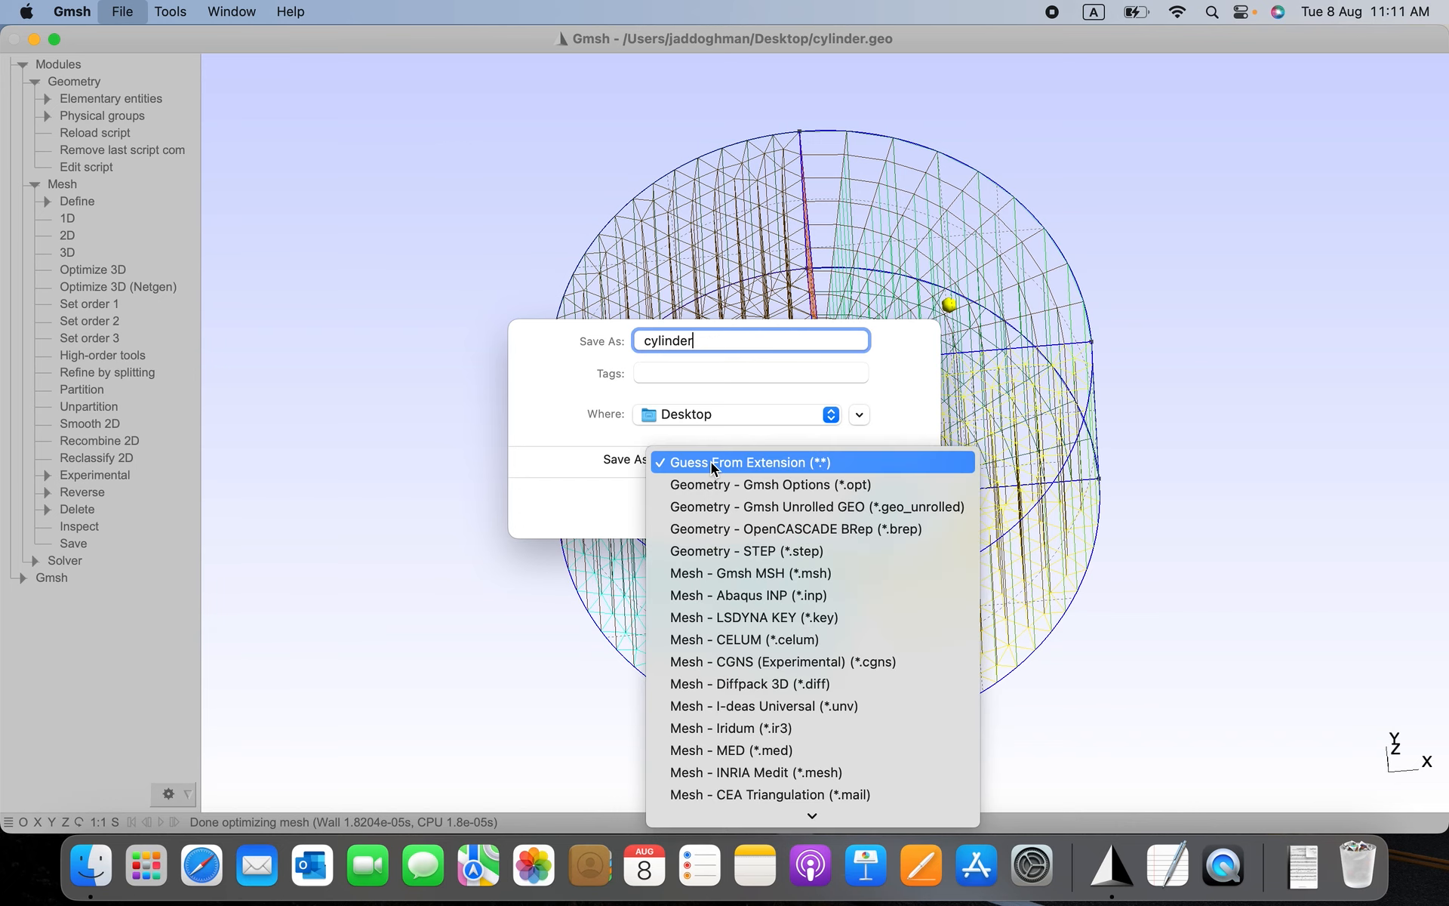
{"action": "scroll", "coordinate": [722, 512], "scroll_direction": "down", "scroll_amount": 5}
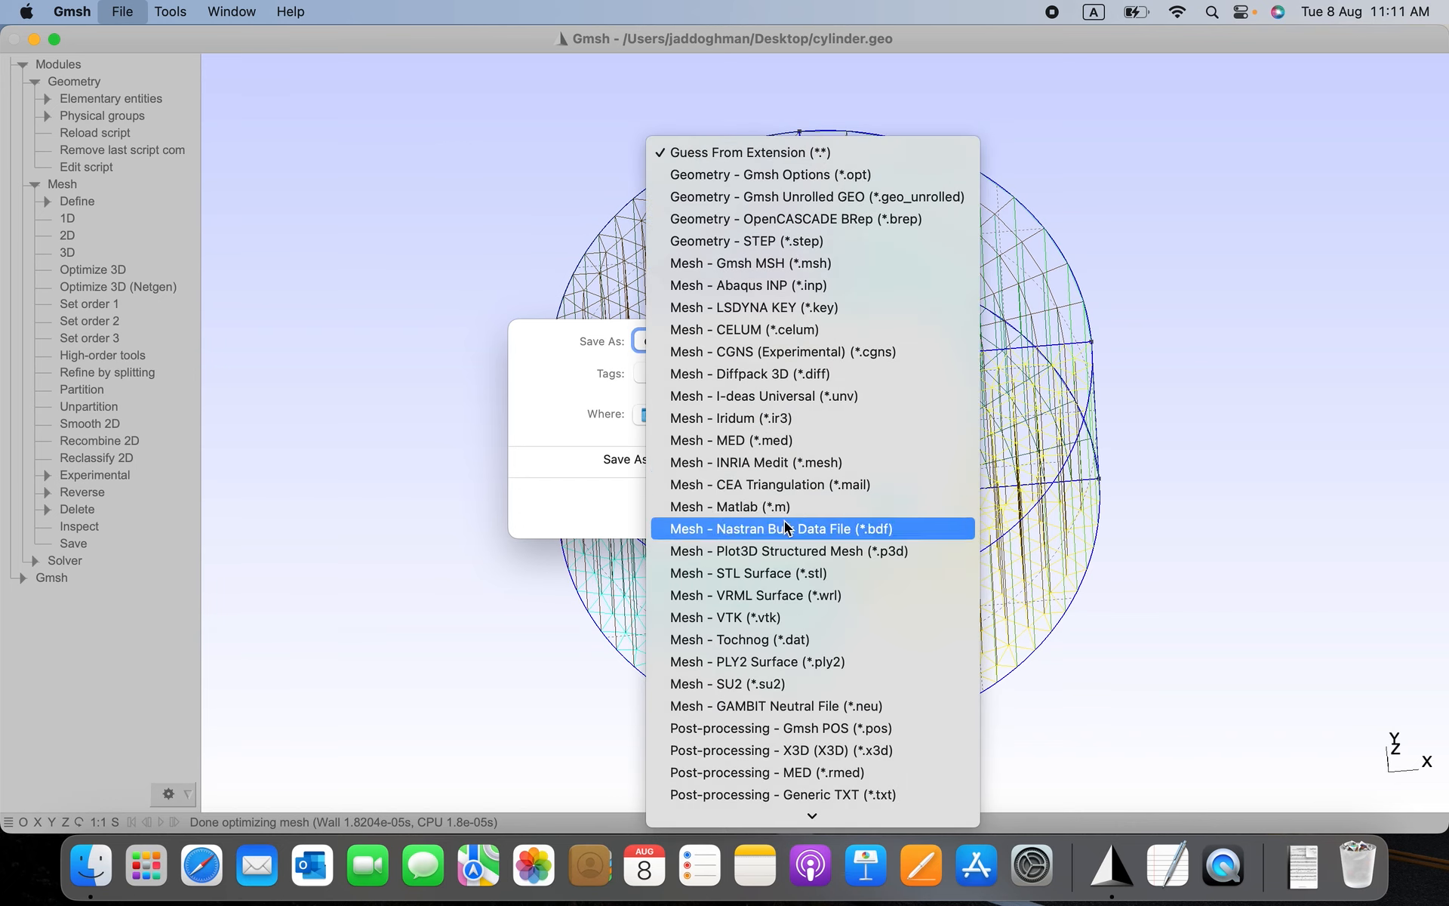
{"action": "scroll", "coordinate": [785, 521], "scroll_direction": "down", "scroll_amount": 5}
{"action": "scroll", "coordinate": [785, 520], "scroll_direction": "up", "scroll_amount": 3}
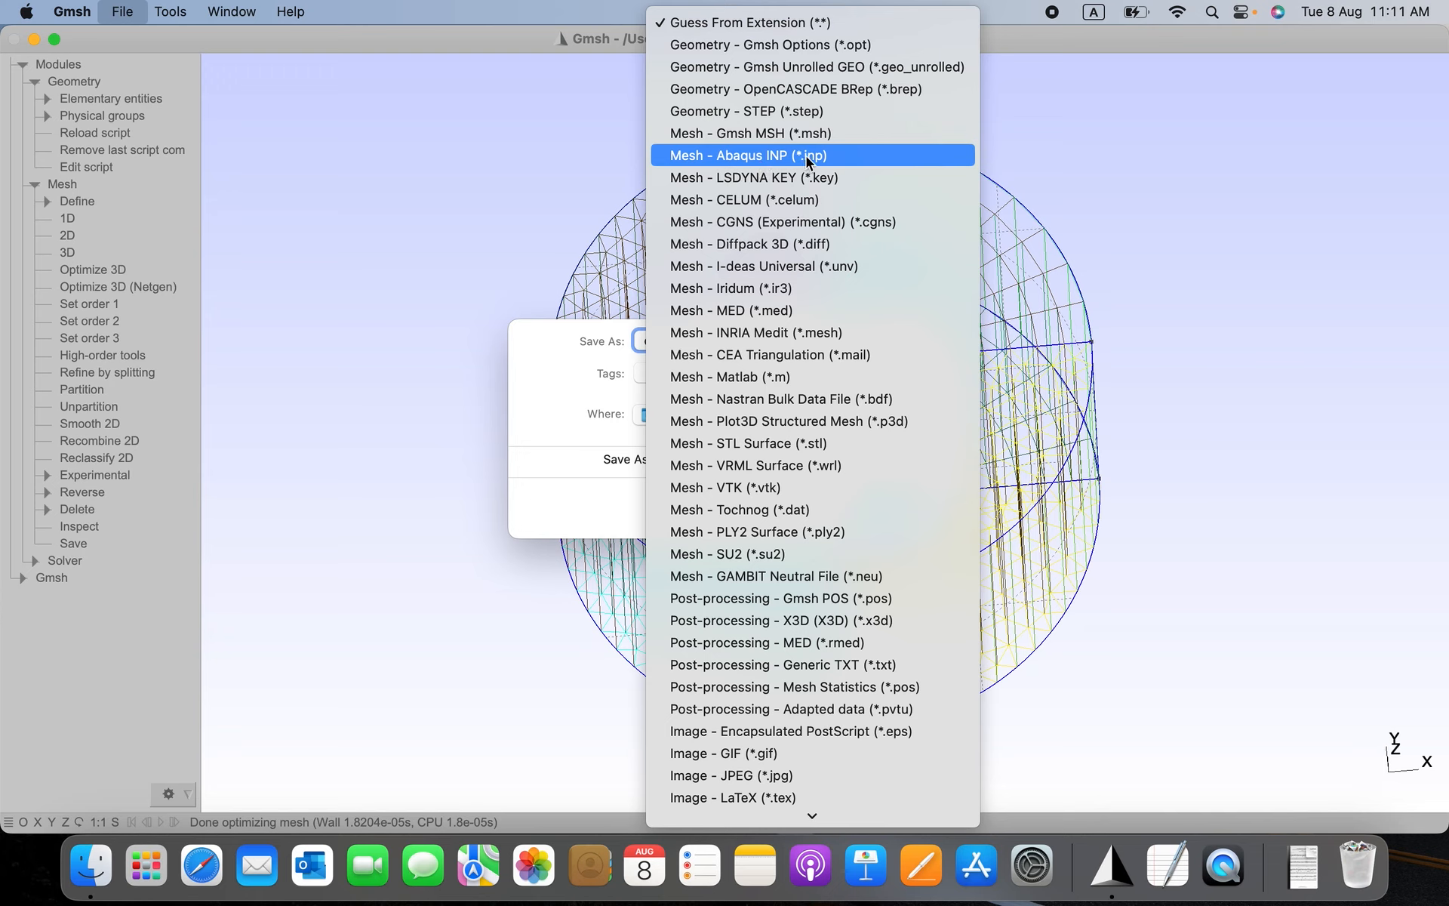
{"action": "left_click", "coordinate": [559, 385]}
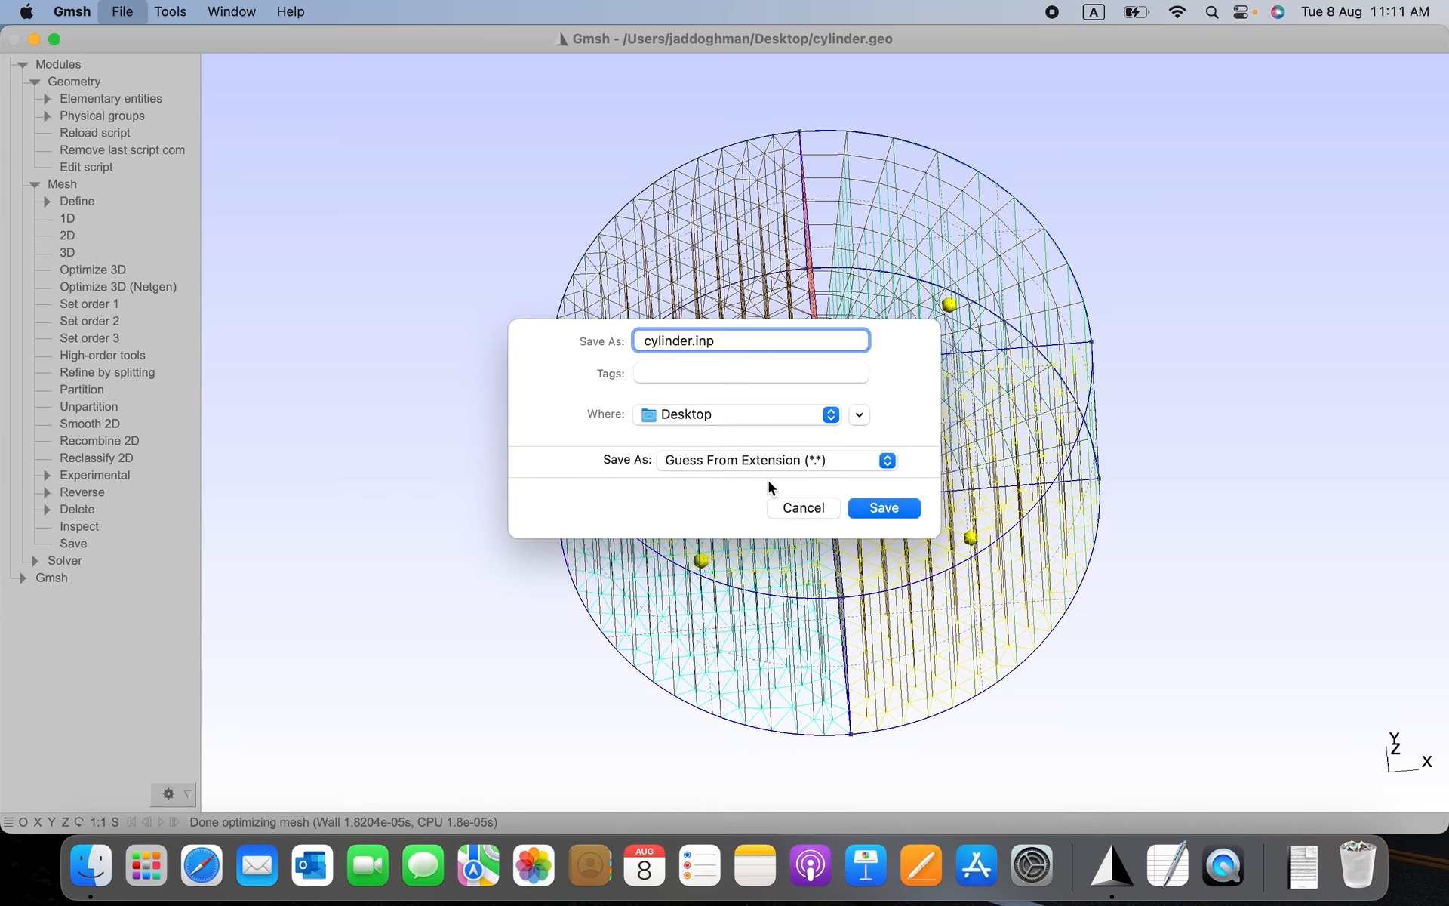
{"action": "left_click", "coordinate": [884, 508]}
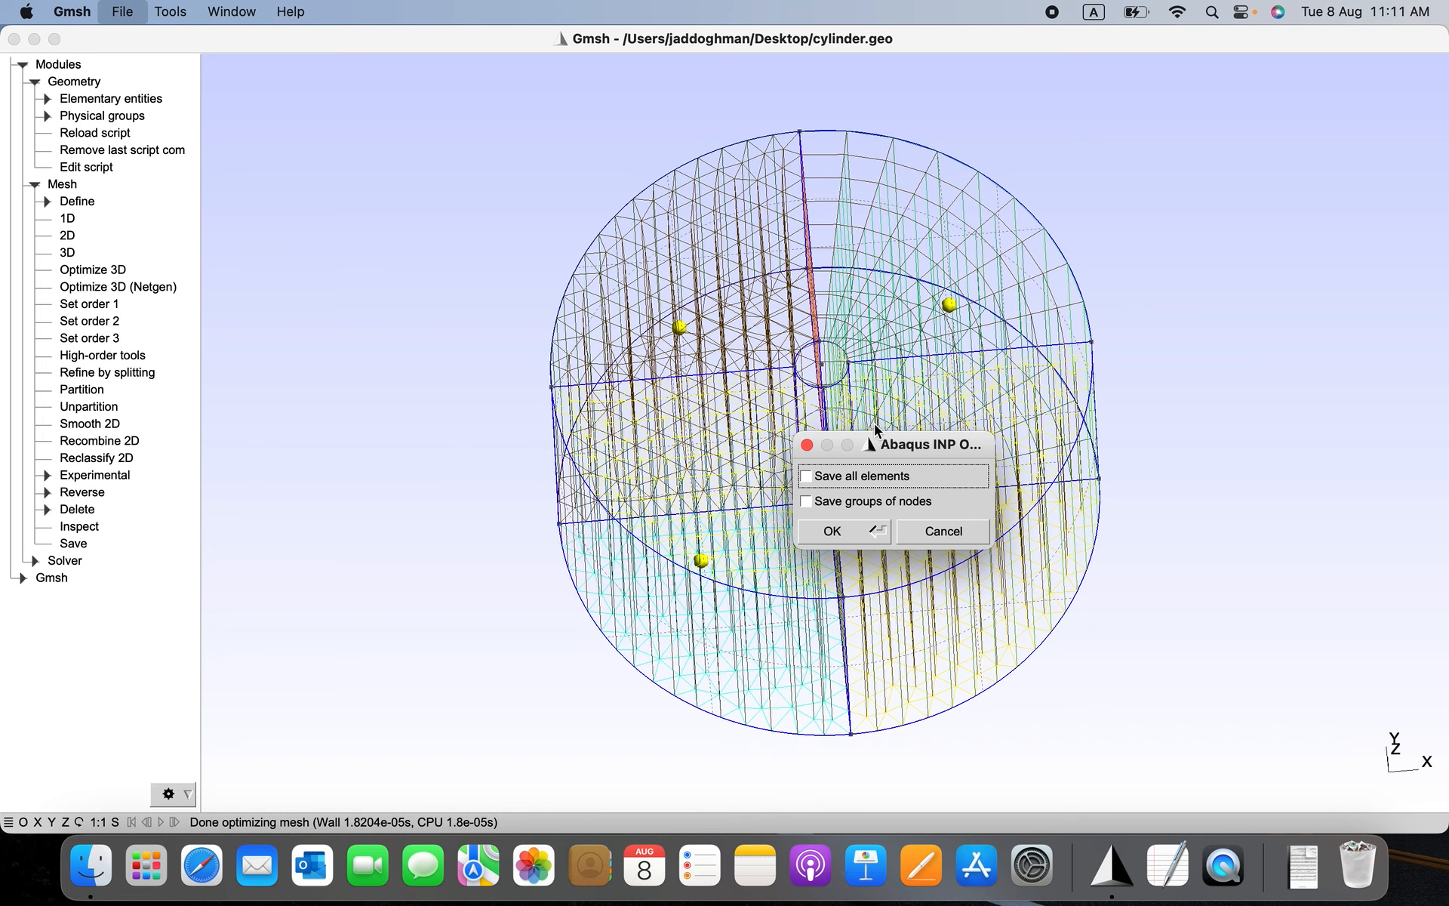
{"action": "left_click", "coordinate": [806, 502]}
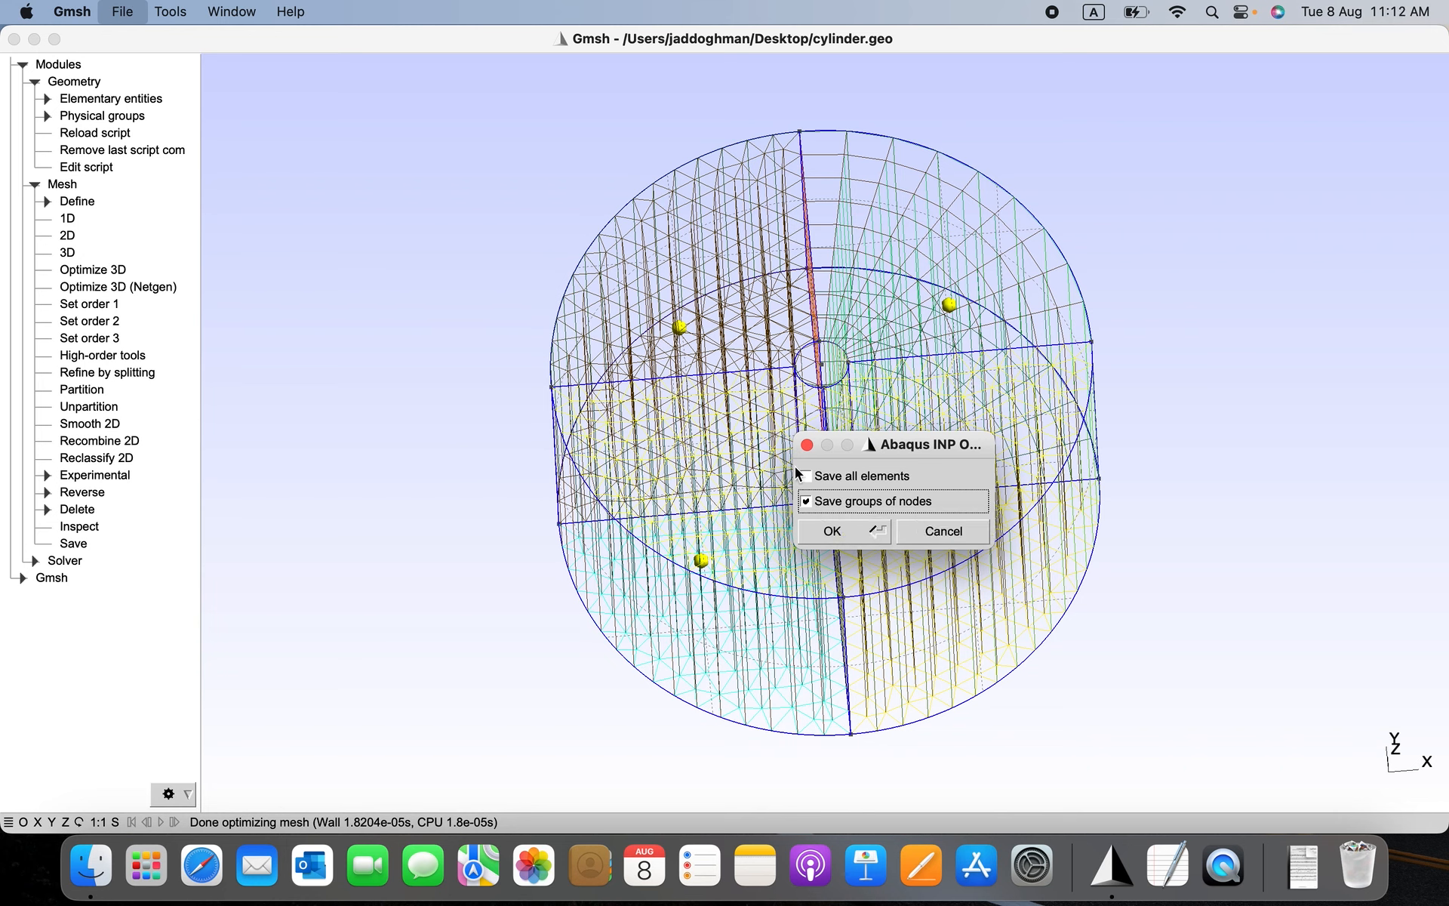
{"action": "left_click", "coordinate": [844, 533]}
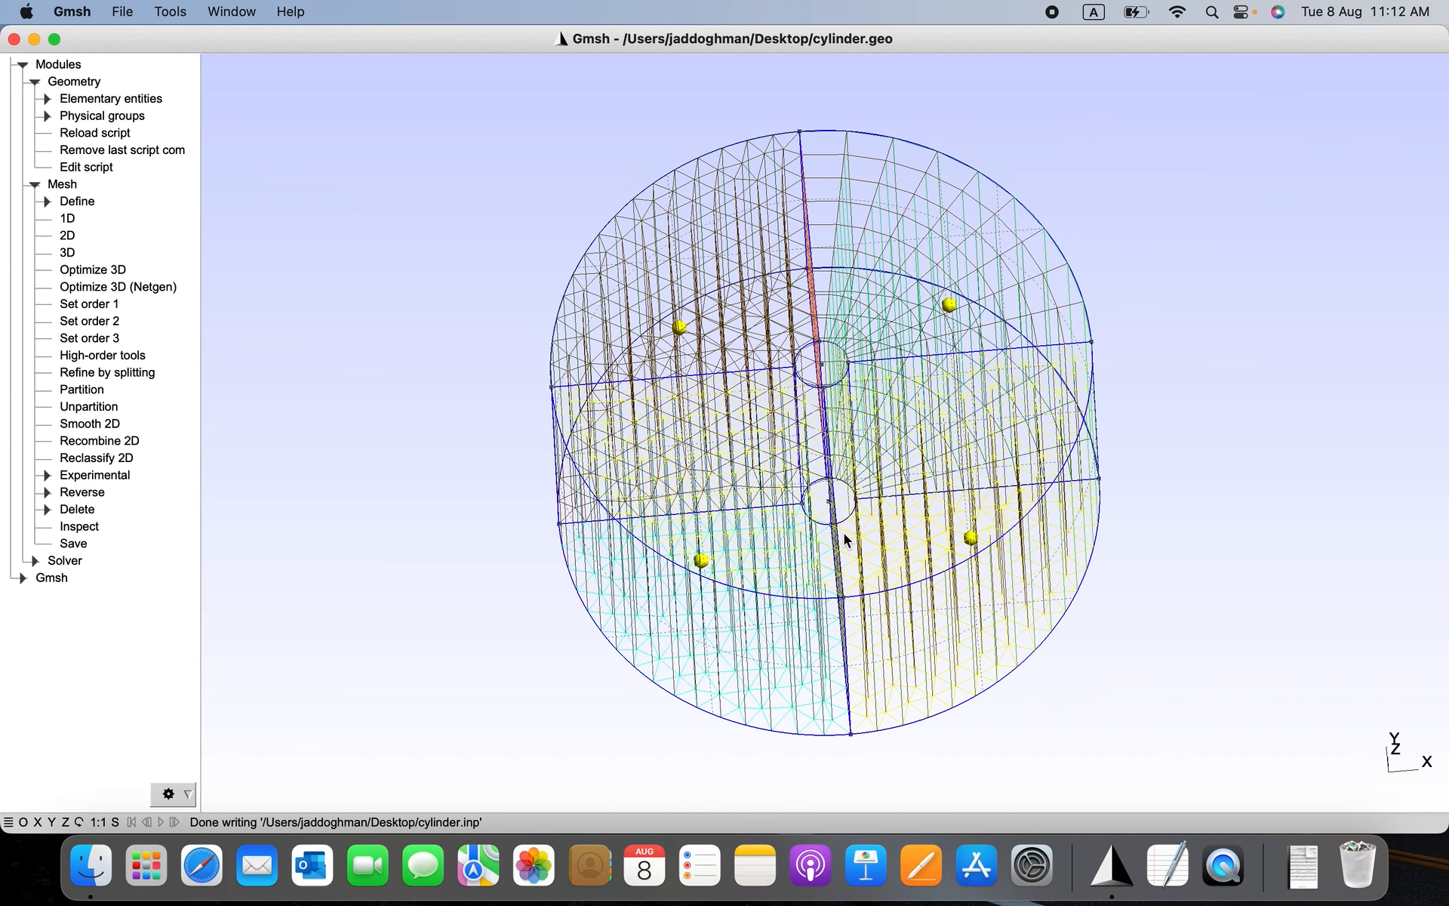
{"action": "left_click", "coordinate": [54, 40]}
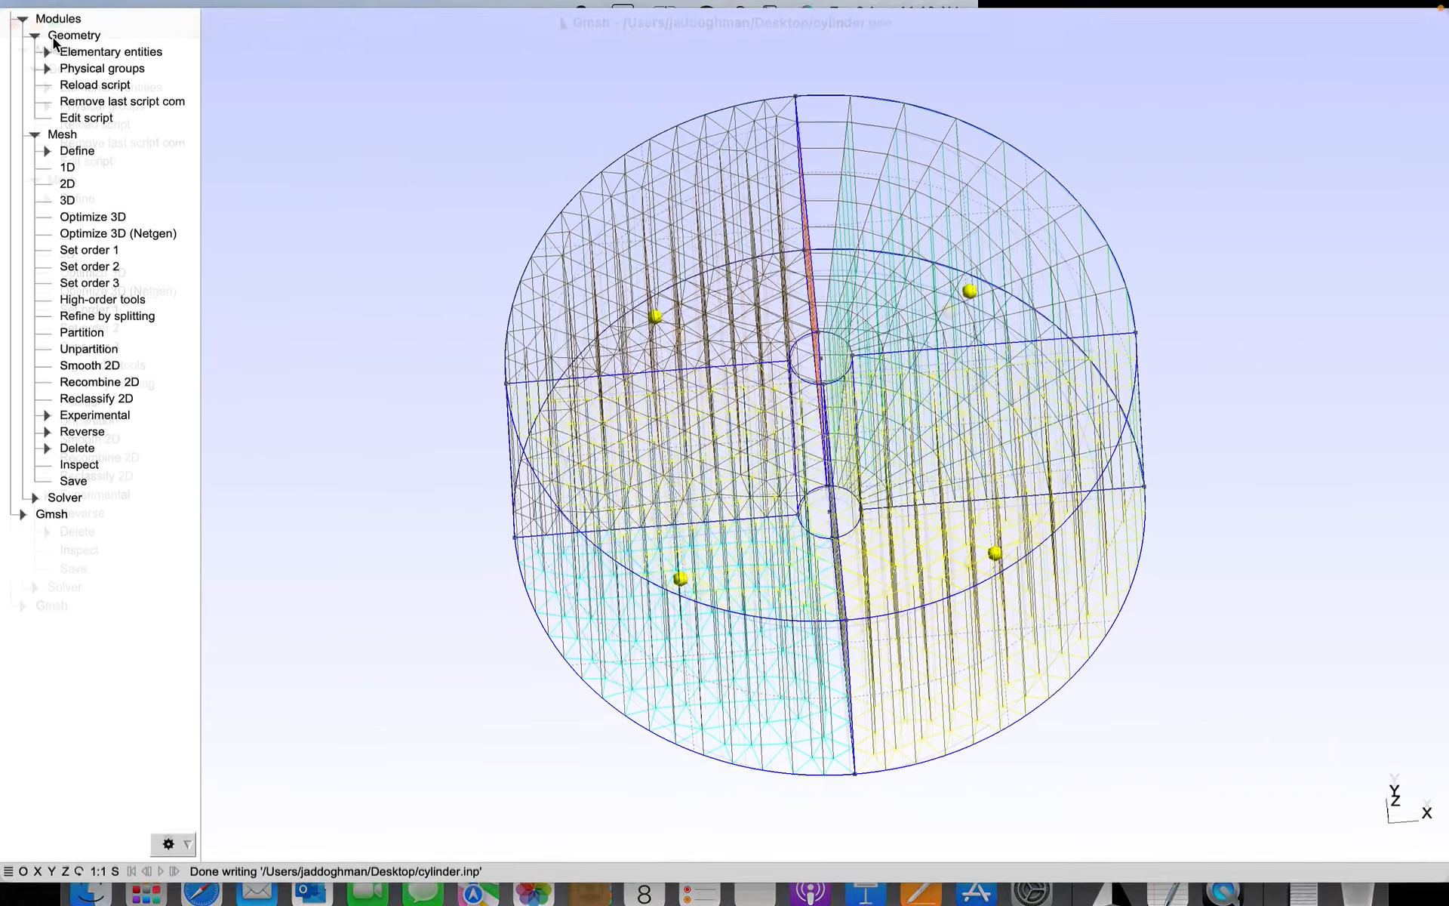
{"action": "mouse_move", "coordinate": [151, 7]}
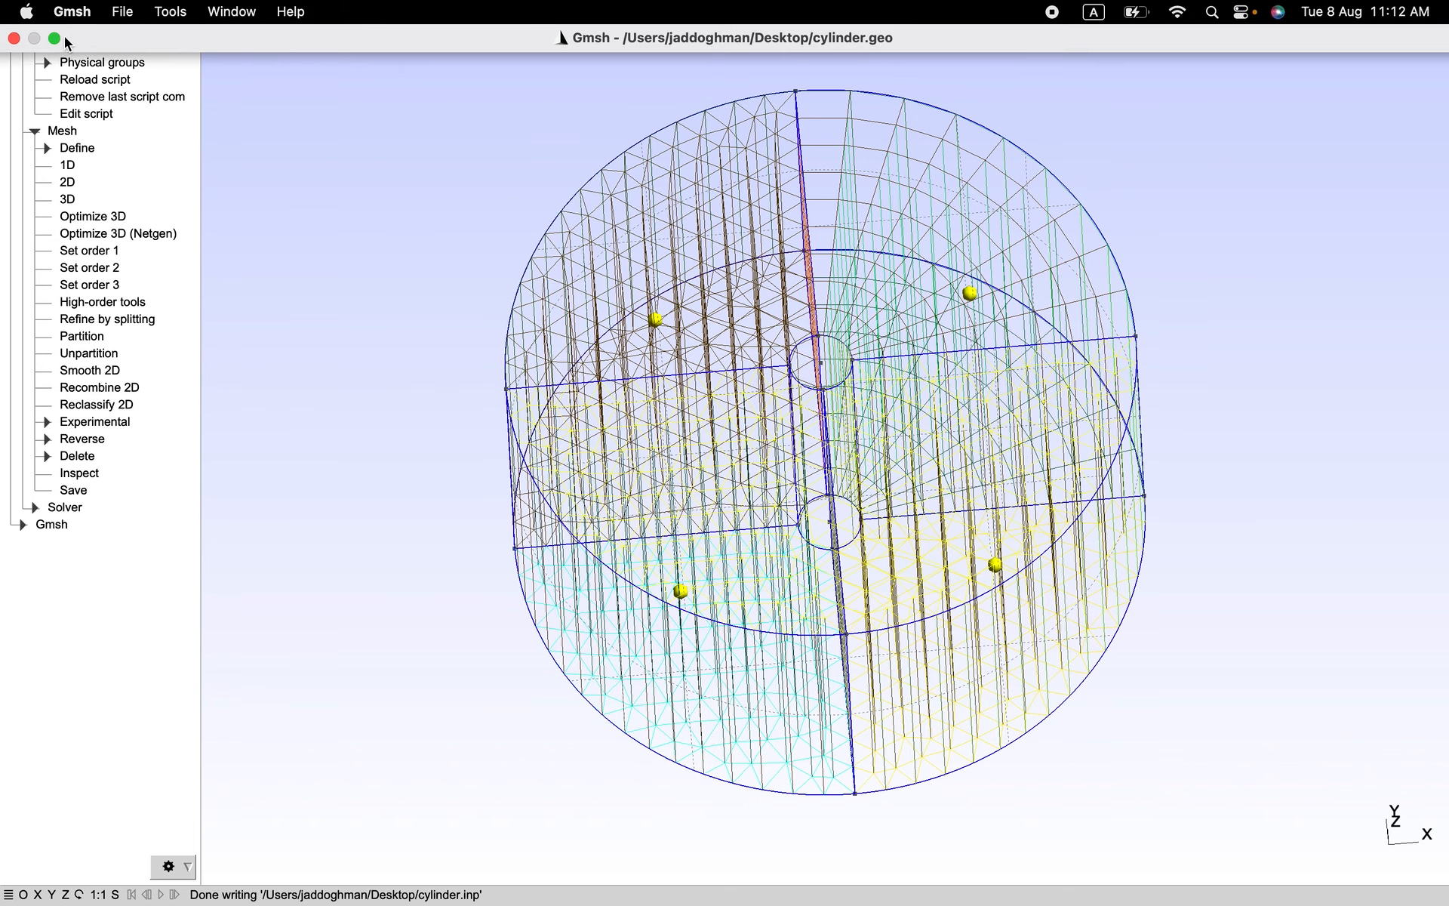
{"action": "left_click", "coordinate": [55, 38]}
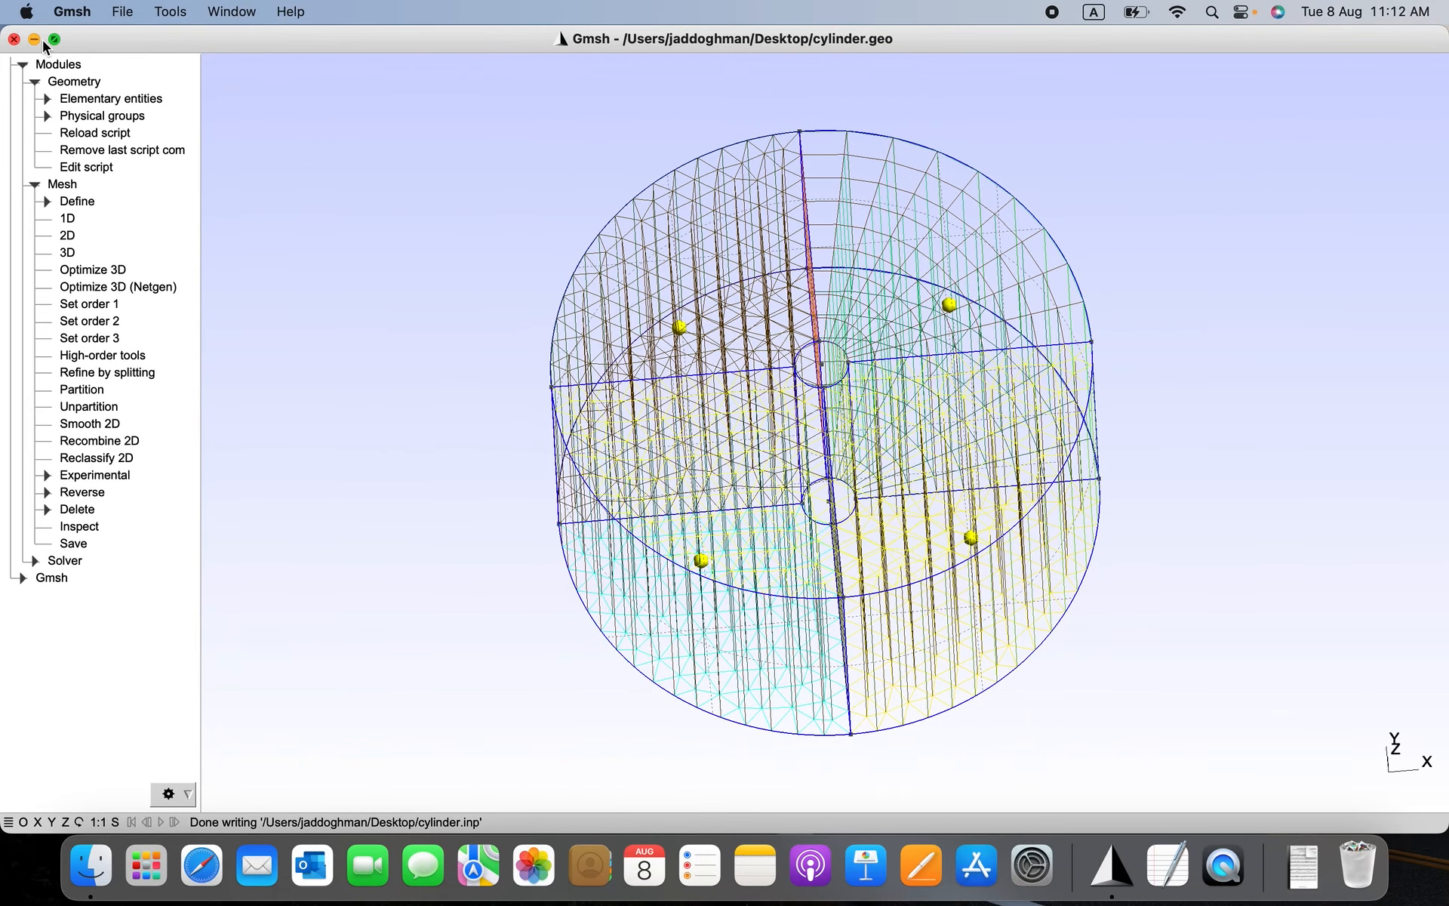
{"action": "mouse_move", "coordinate": [51, 39]}
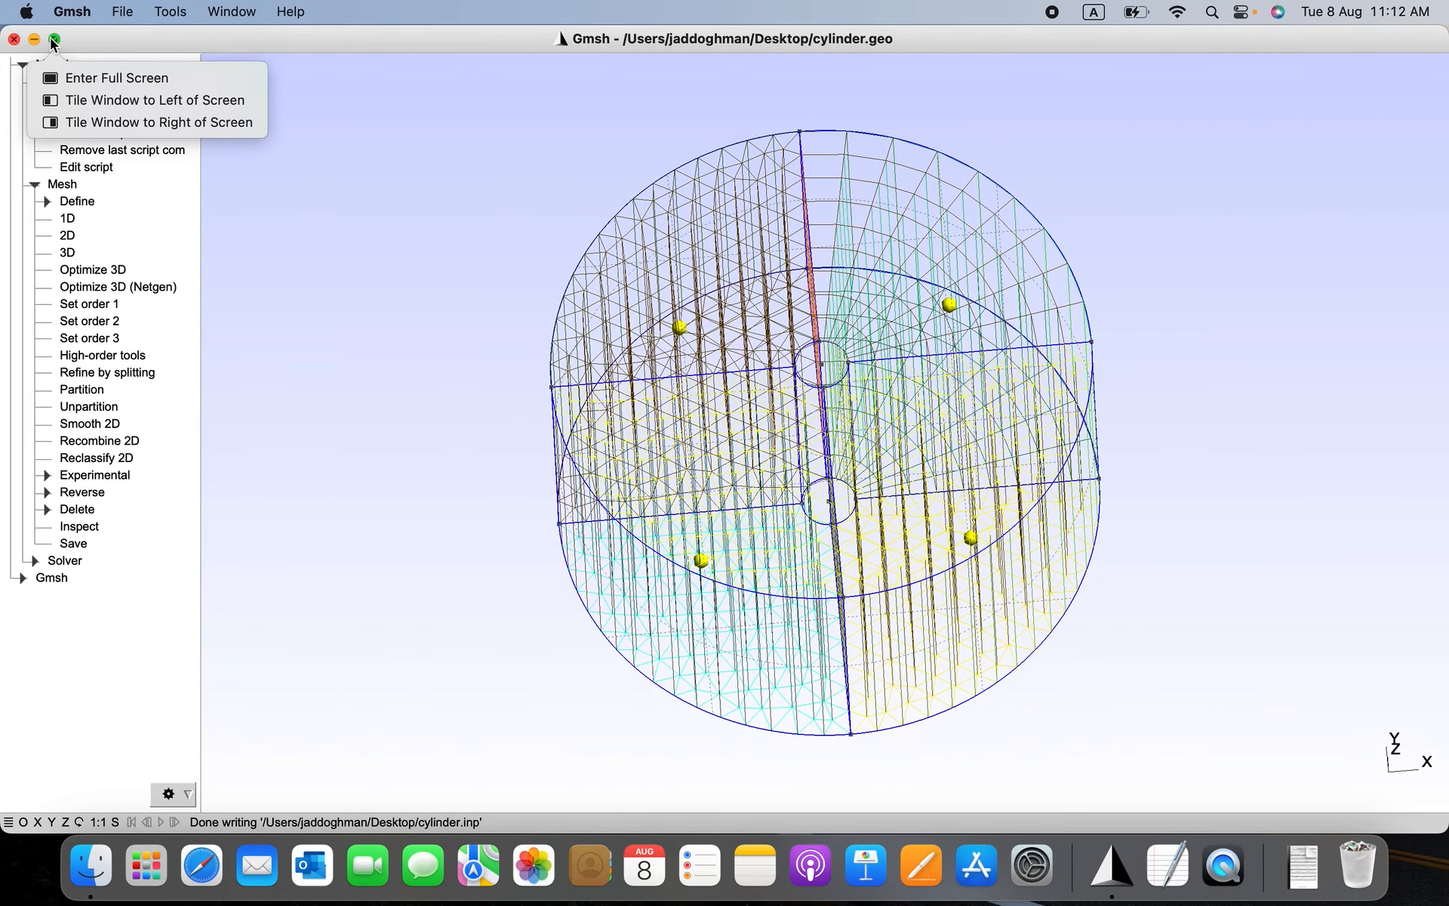
{"action": "left_click", "coordinate": [70, 106]}
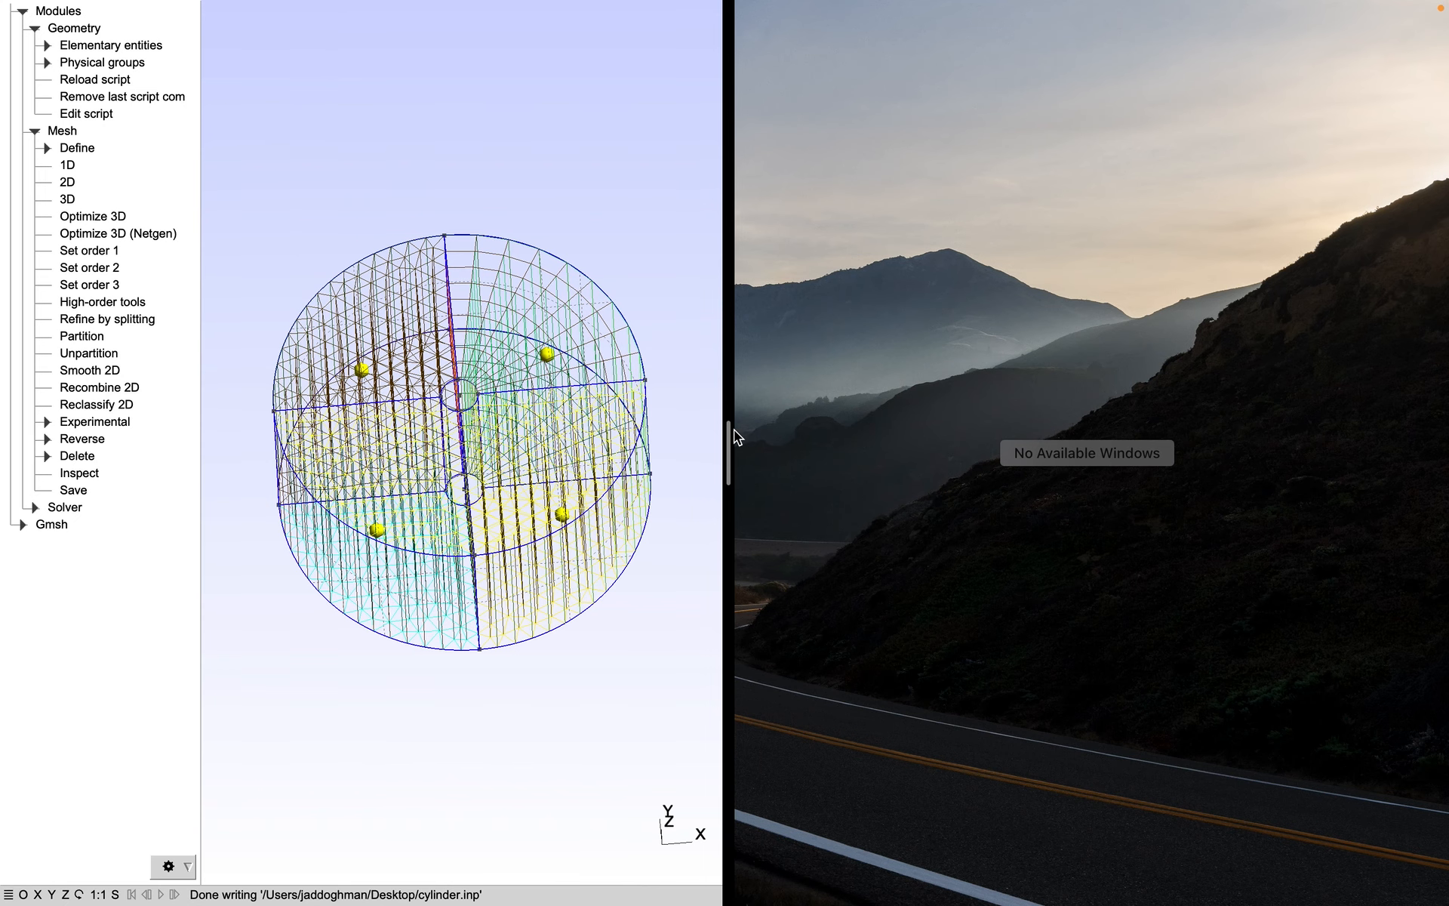
{"action": "left_click", "coordinate": [1075, 396]}
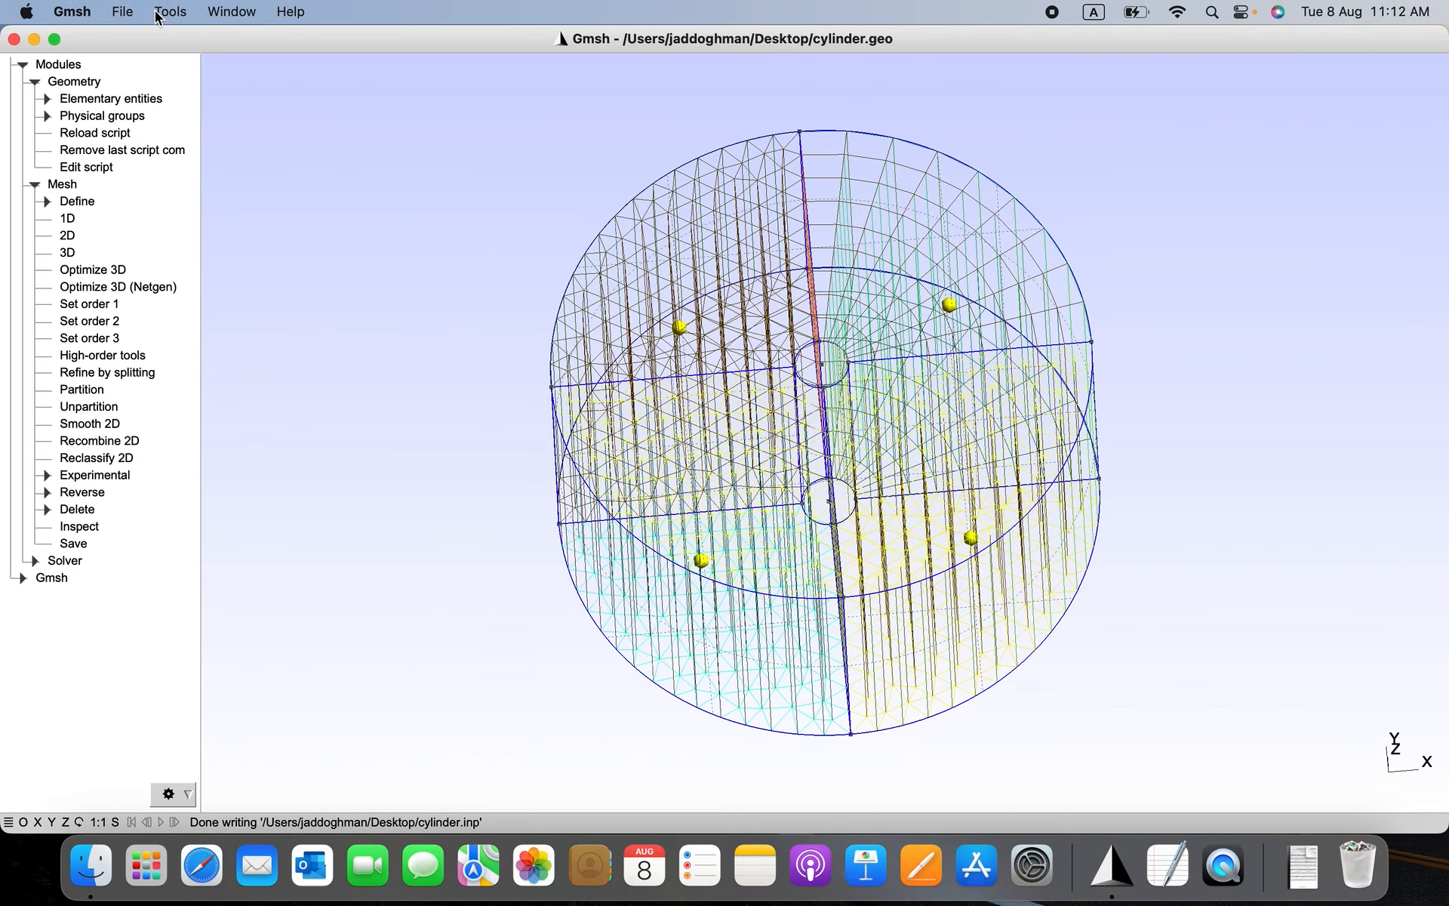
- Minimize the Gmsh window, open cylinder.inp from the Desktop in TextEdit, and show it full screen
{"action": "left_click", "coordinate": [34, 39]}
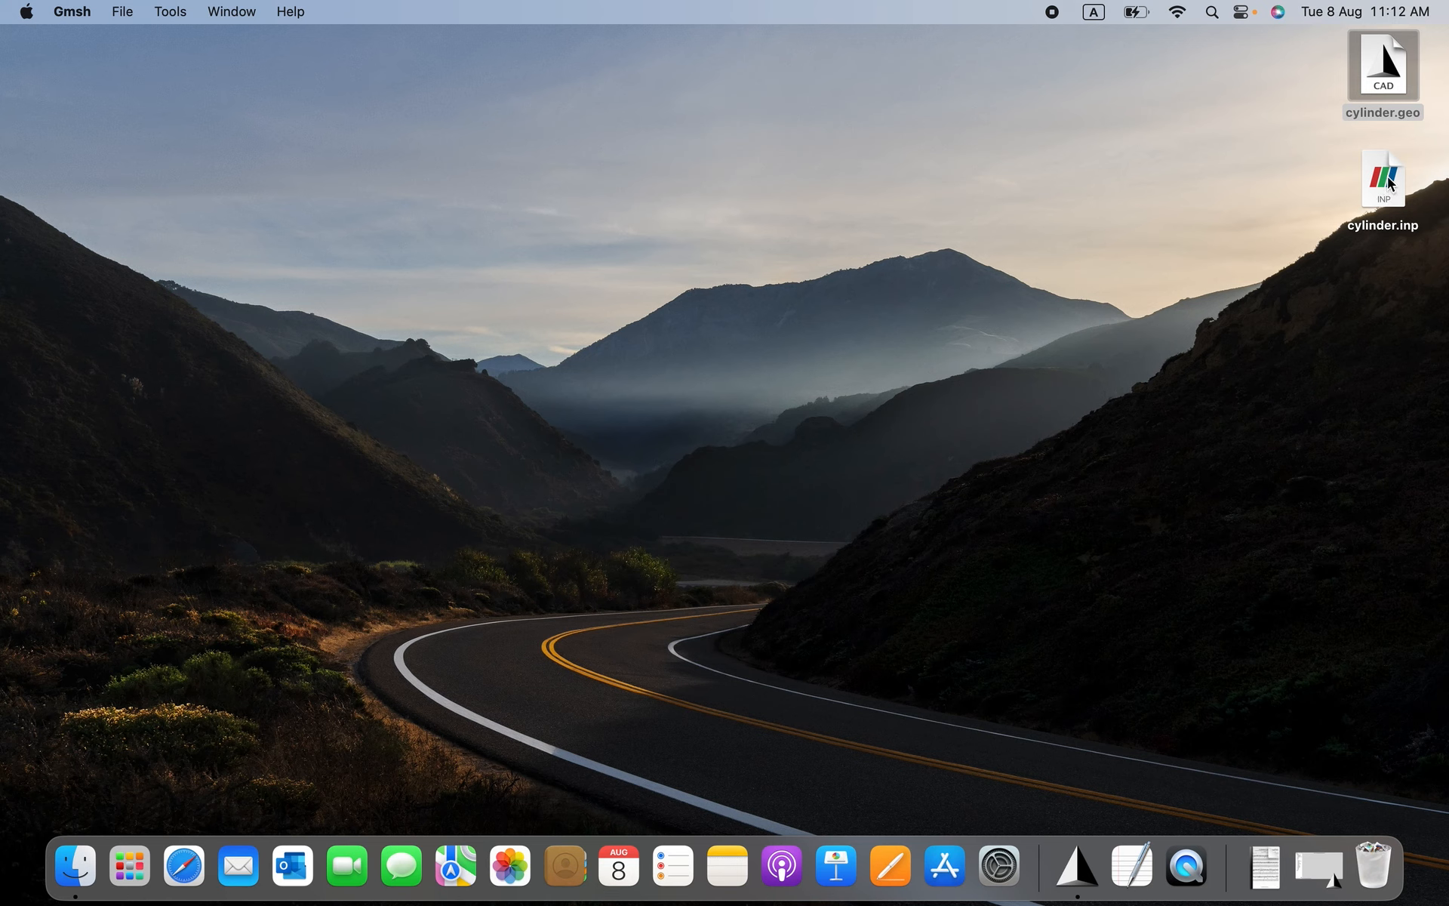
{"action": "right_click", "coordinate": [1390, 184]}
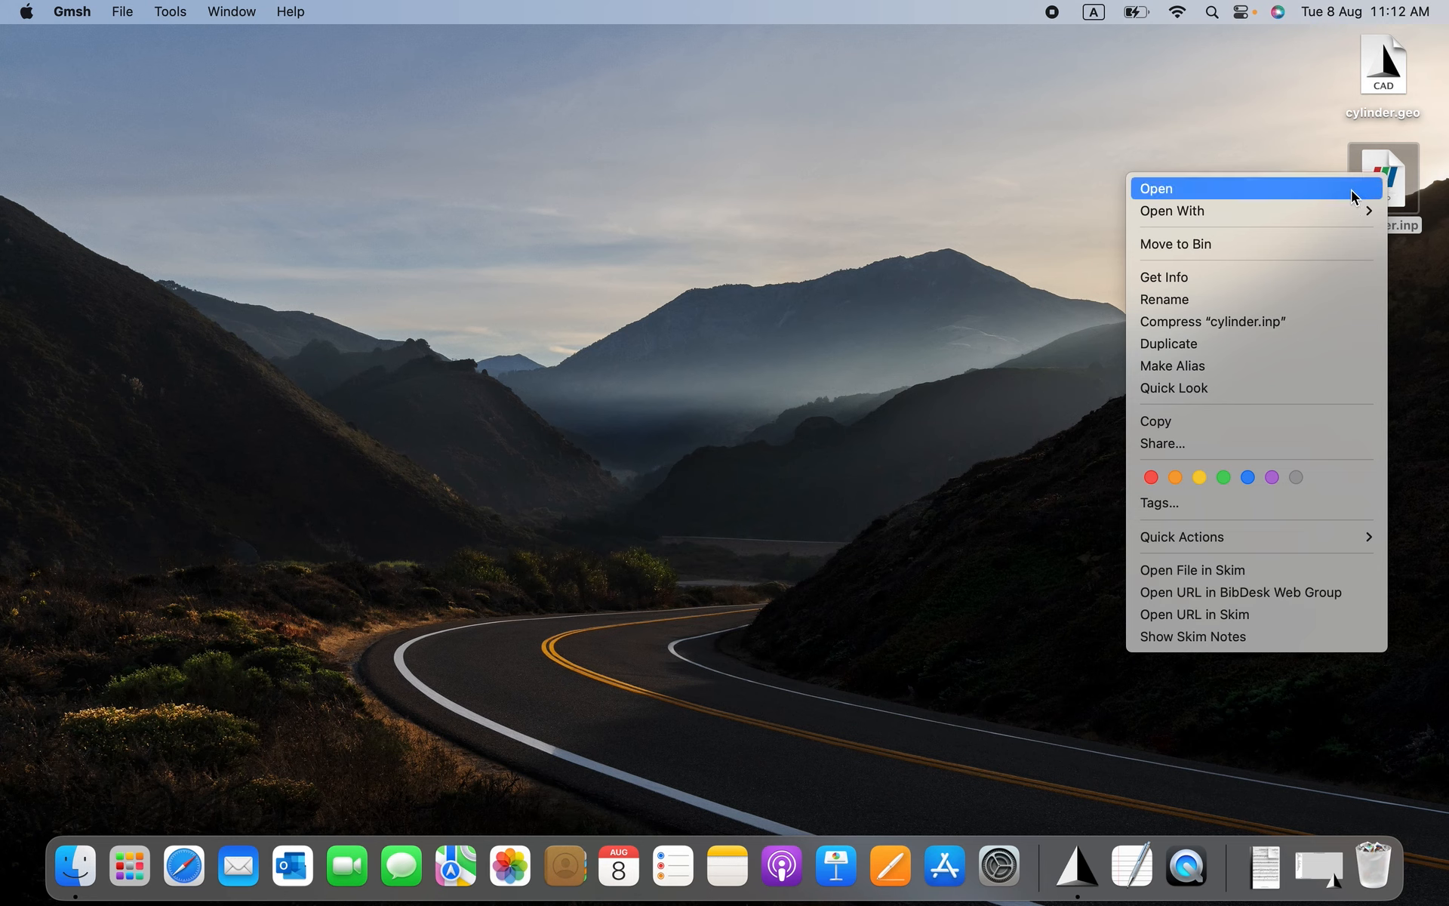
{"action": "mouse_move", "coordinate": [1339, 207]}
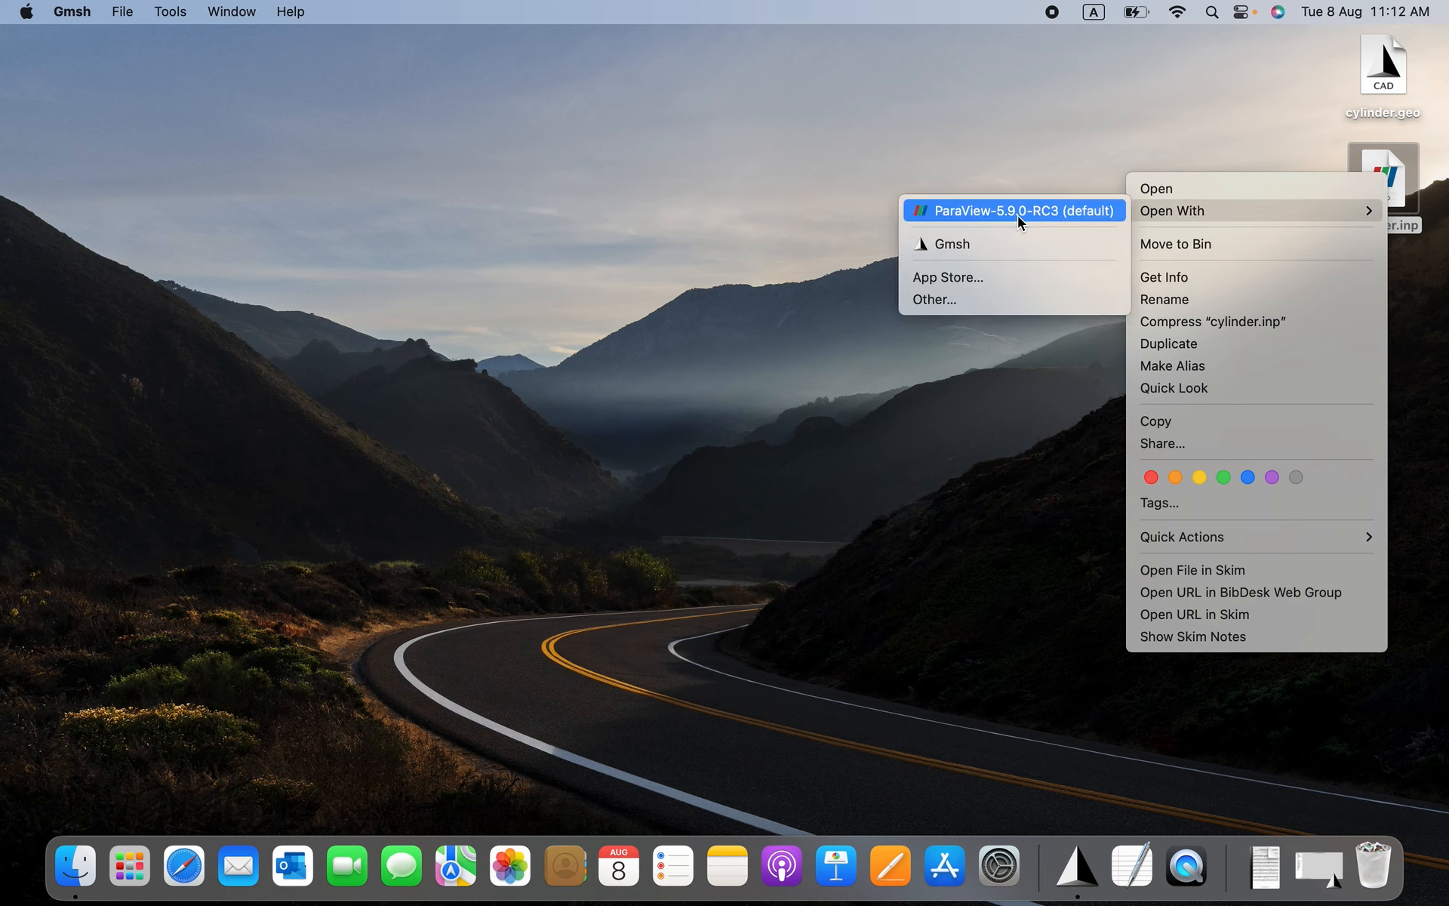
{"action": "left_click", "coordinate": [962, 292]}
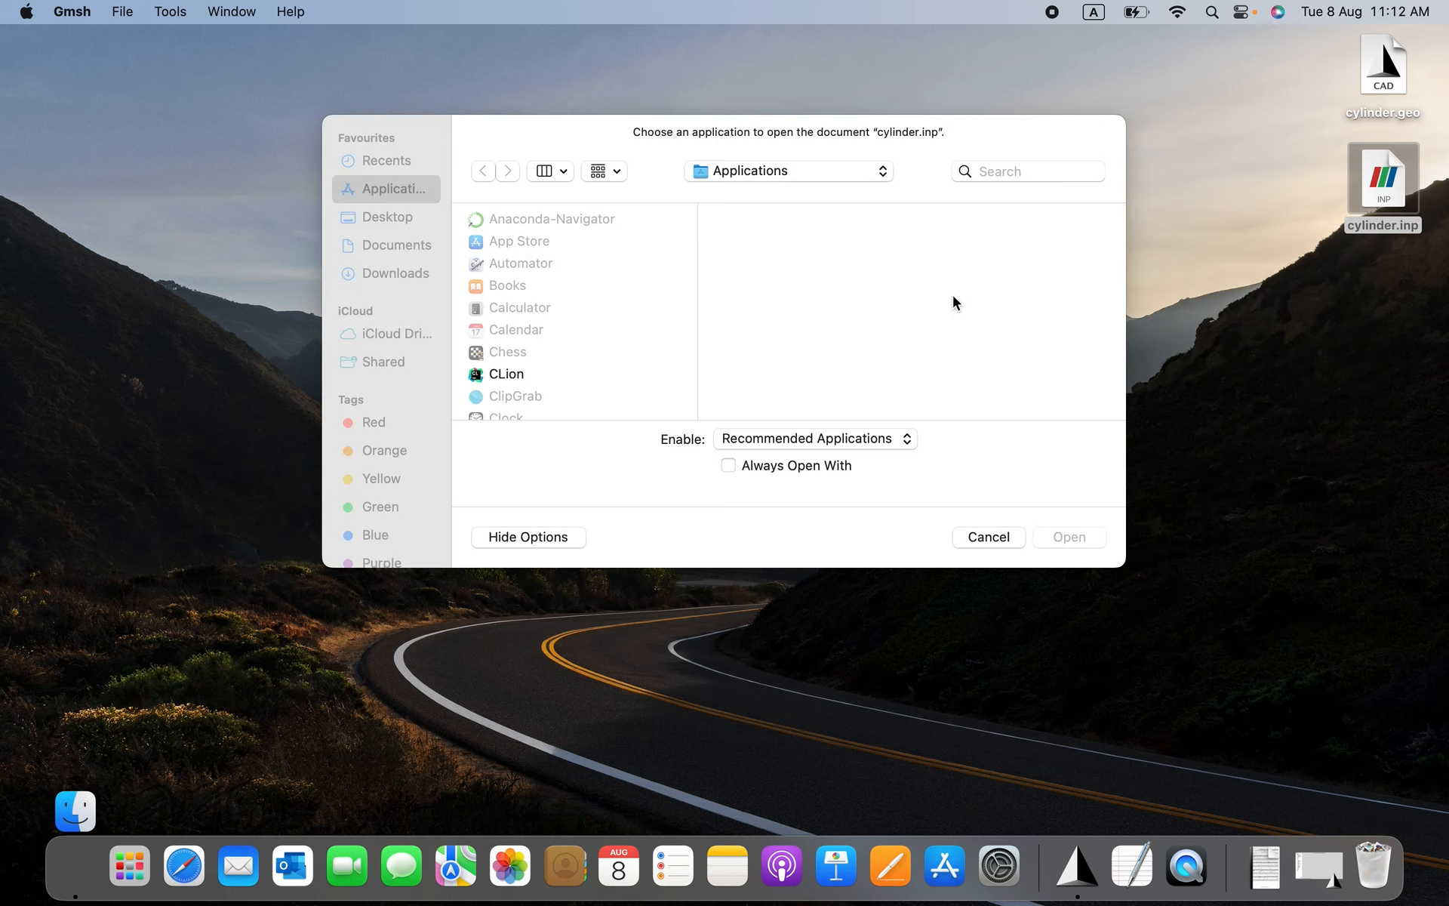
{"action": "scroll", "coordinate": [600, 324], "scroll_direction": "down", "scroll_amount": 15}
{"action": "scroll", "coordinate": [600, 324], "scroll_direction": "up", "scroll_amount": 10}
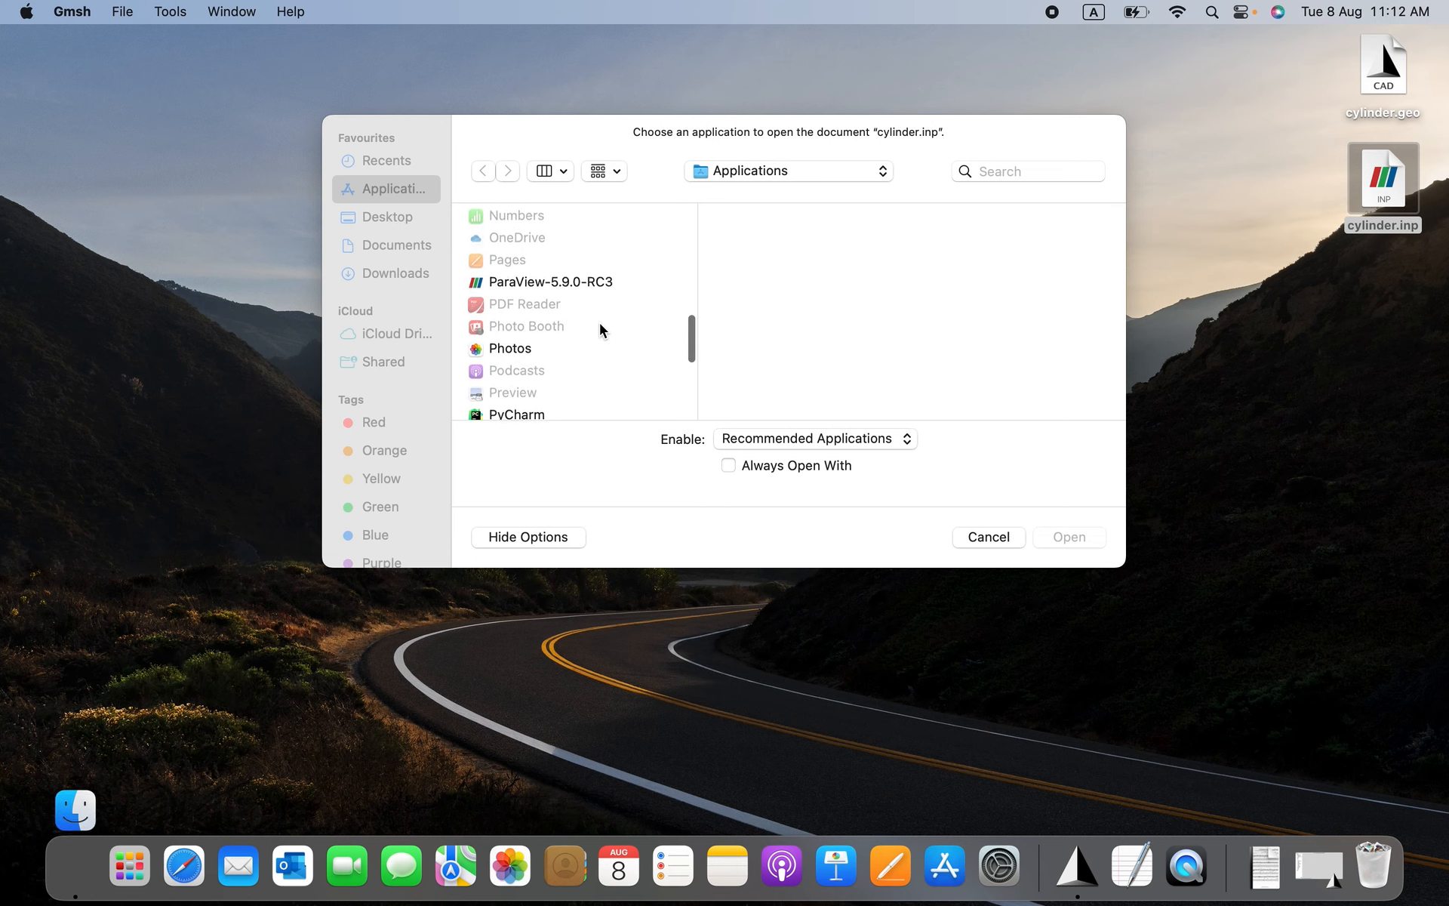
{"action": "scroll", "coordinate": [599, 323], "scroll_direction": "up", "scroll_amount": 3}
{"action": "scroll", "coordinate": [600, 323], "scroll_direction": "down", "scroll_amount": 6}
{"action": "scroll", "coordinate": [600, 323], "scroll_direction": "down", "scroll_amount": 4}
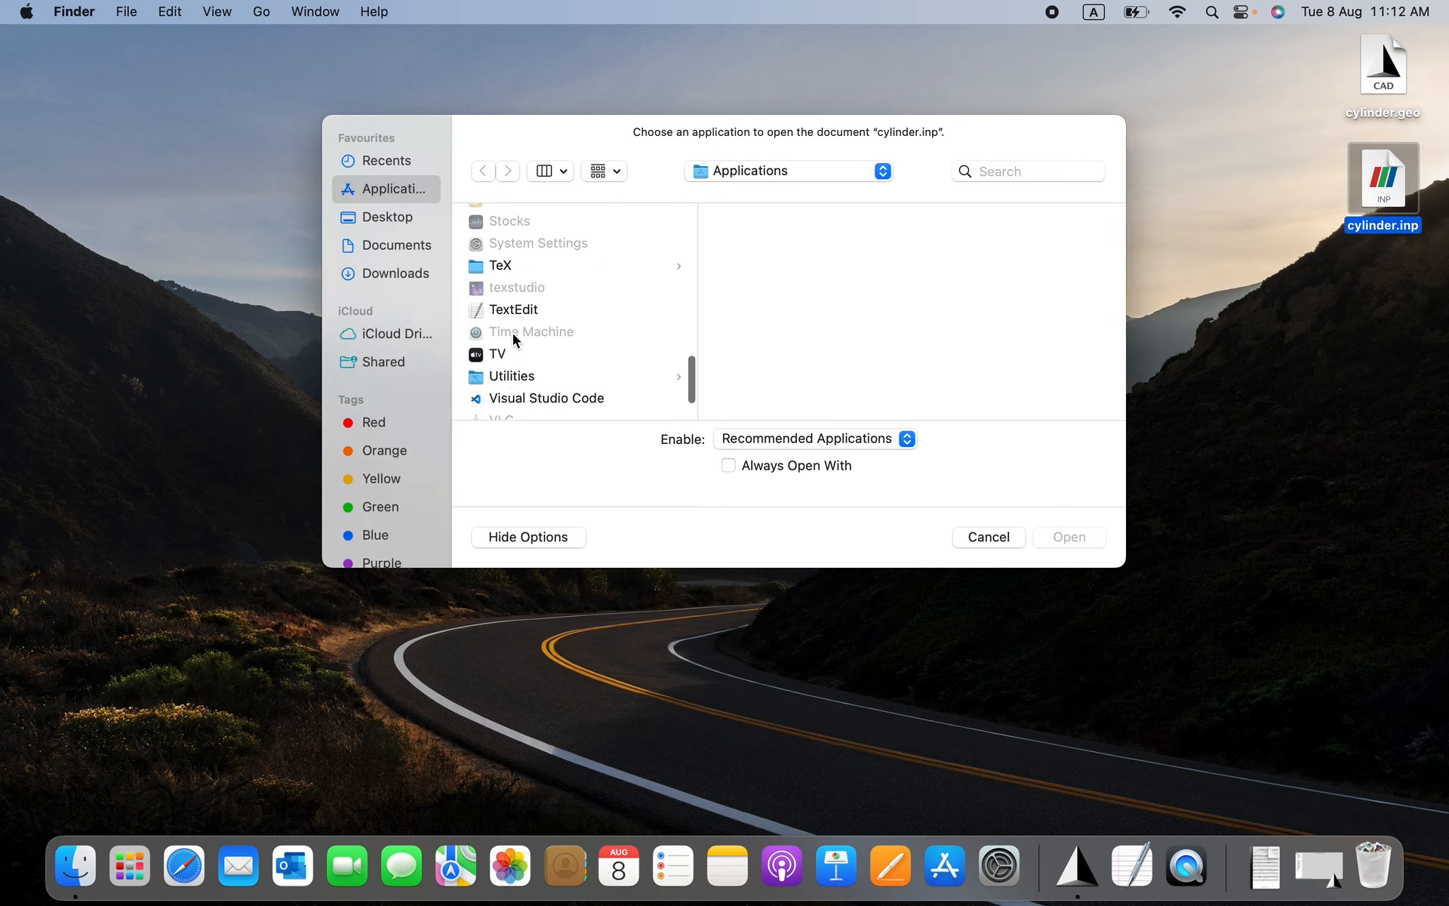
{"action": "left_click", "coordinate": [514, 309]}
{"action": "left_click", "coordinate": [1081, 534]}
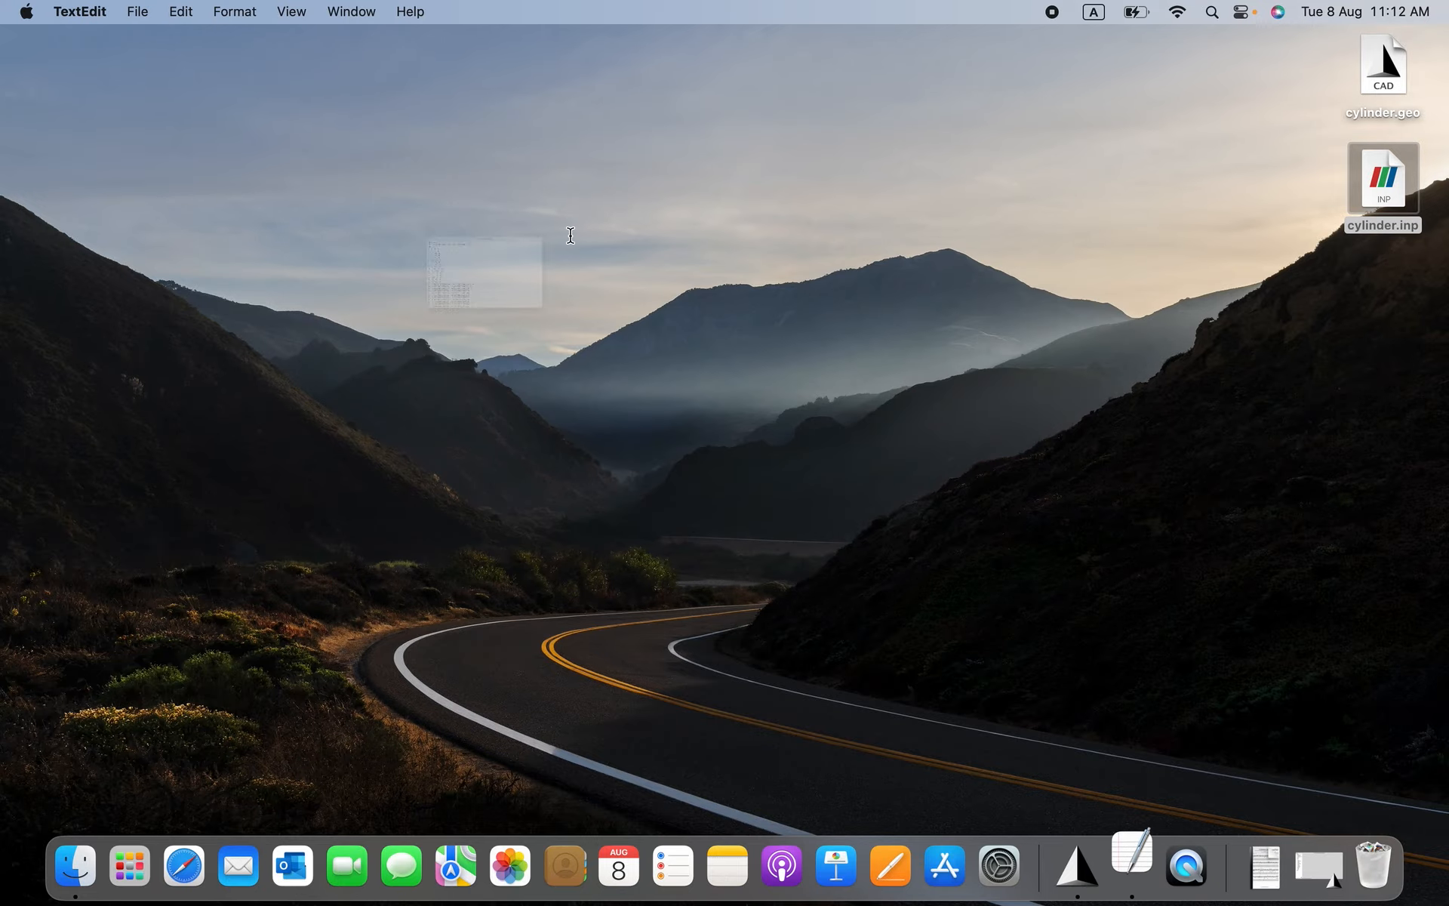
{"action": "left_click", "coordinate": [196, 77]}
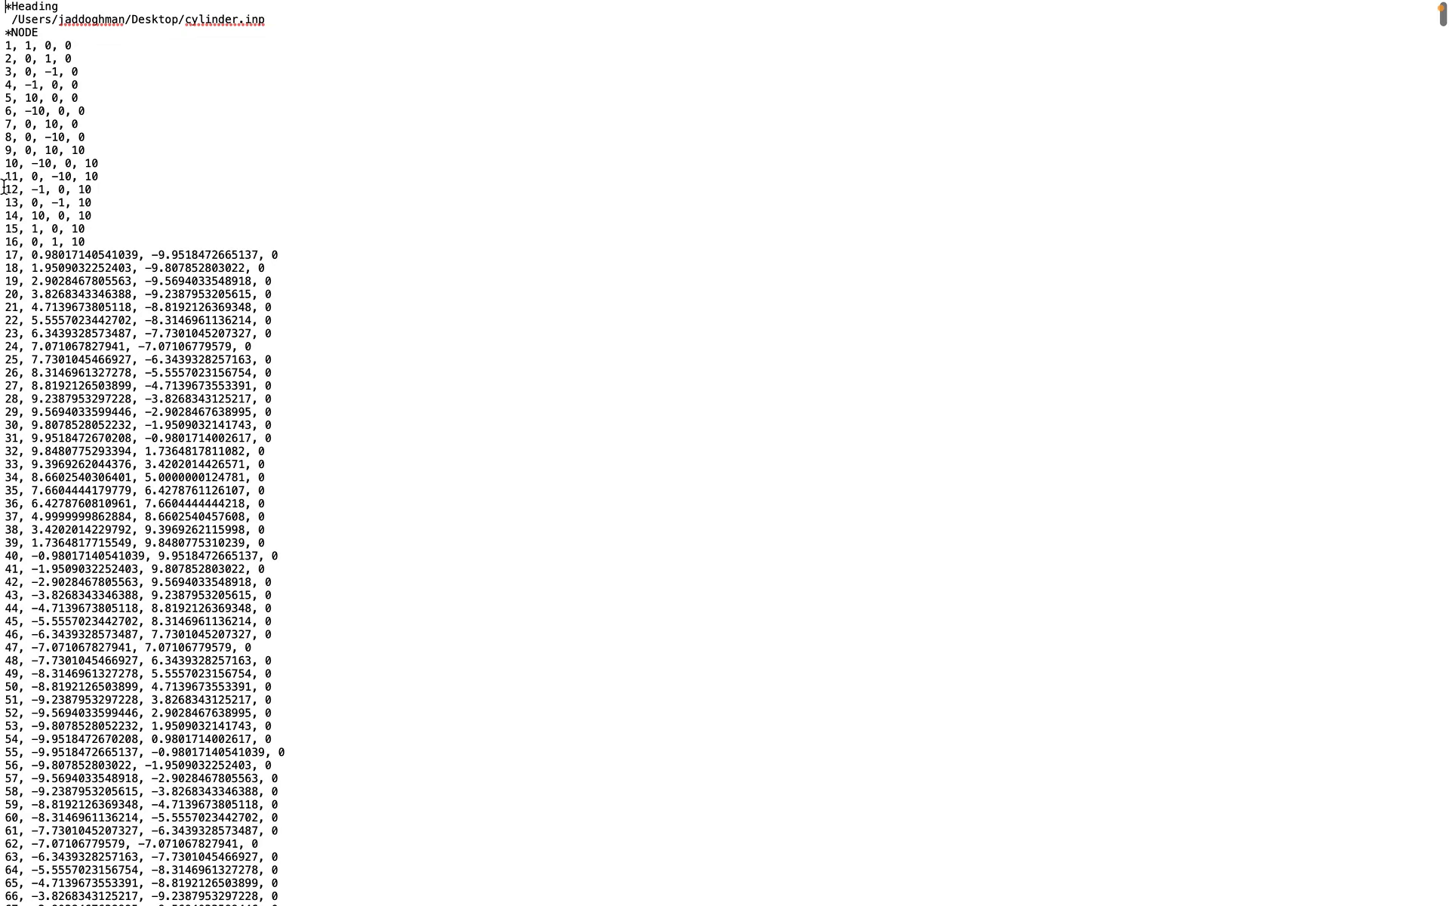
- Examine the node coordinate list in cylinder.inp through to the start of the elements section
{"action": "scroll", "coordinate": [3, 399], "scroll_direction": "down", "scroll_amount": 15}
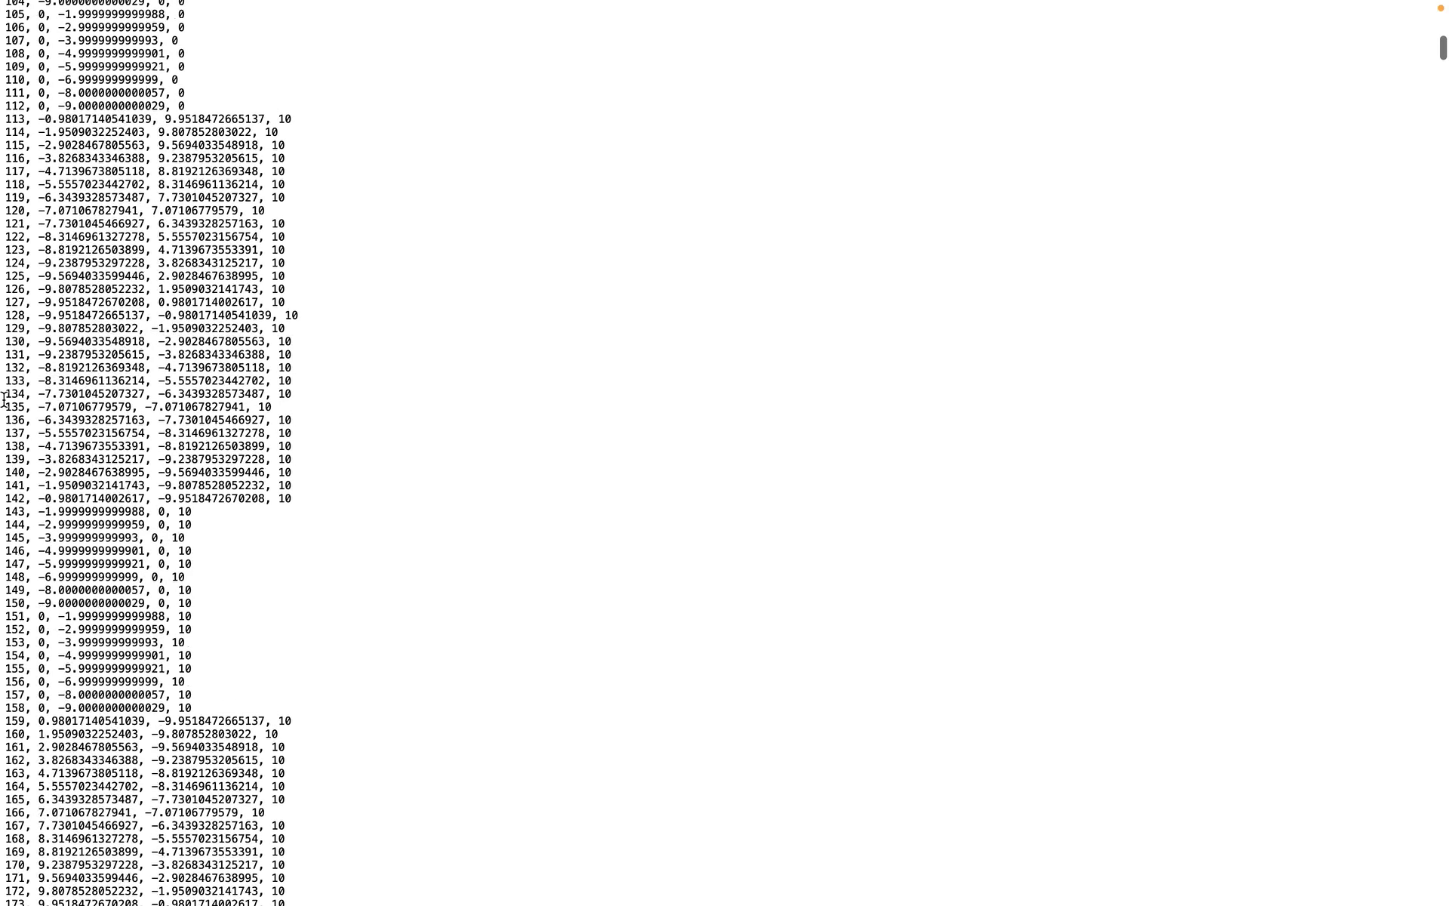
{"action": "scroll", "coordinate": [4, 398], "scroll_direction": "down", "scroll_amount": 20}
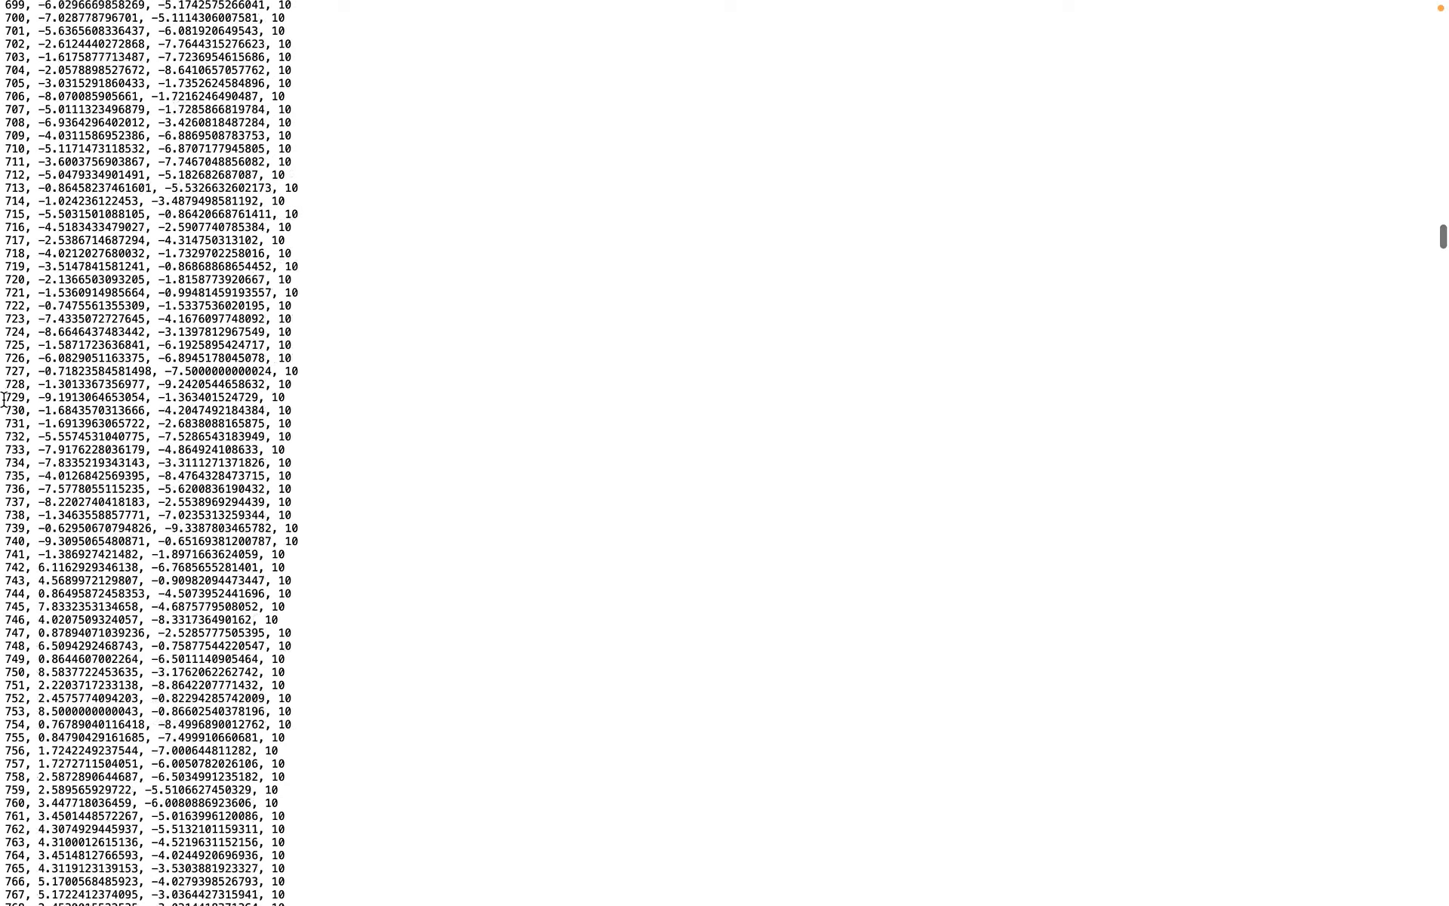
{"action": "scroll", "coordinate": [4, 399], "scroll_direction": "down", "scroll_amount": 20}
{"action": "scroll", "coordinate": [4, 399], "scroll_direction": "up", "scroll_amount": 12}
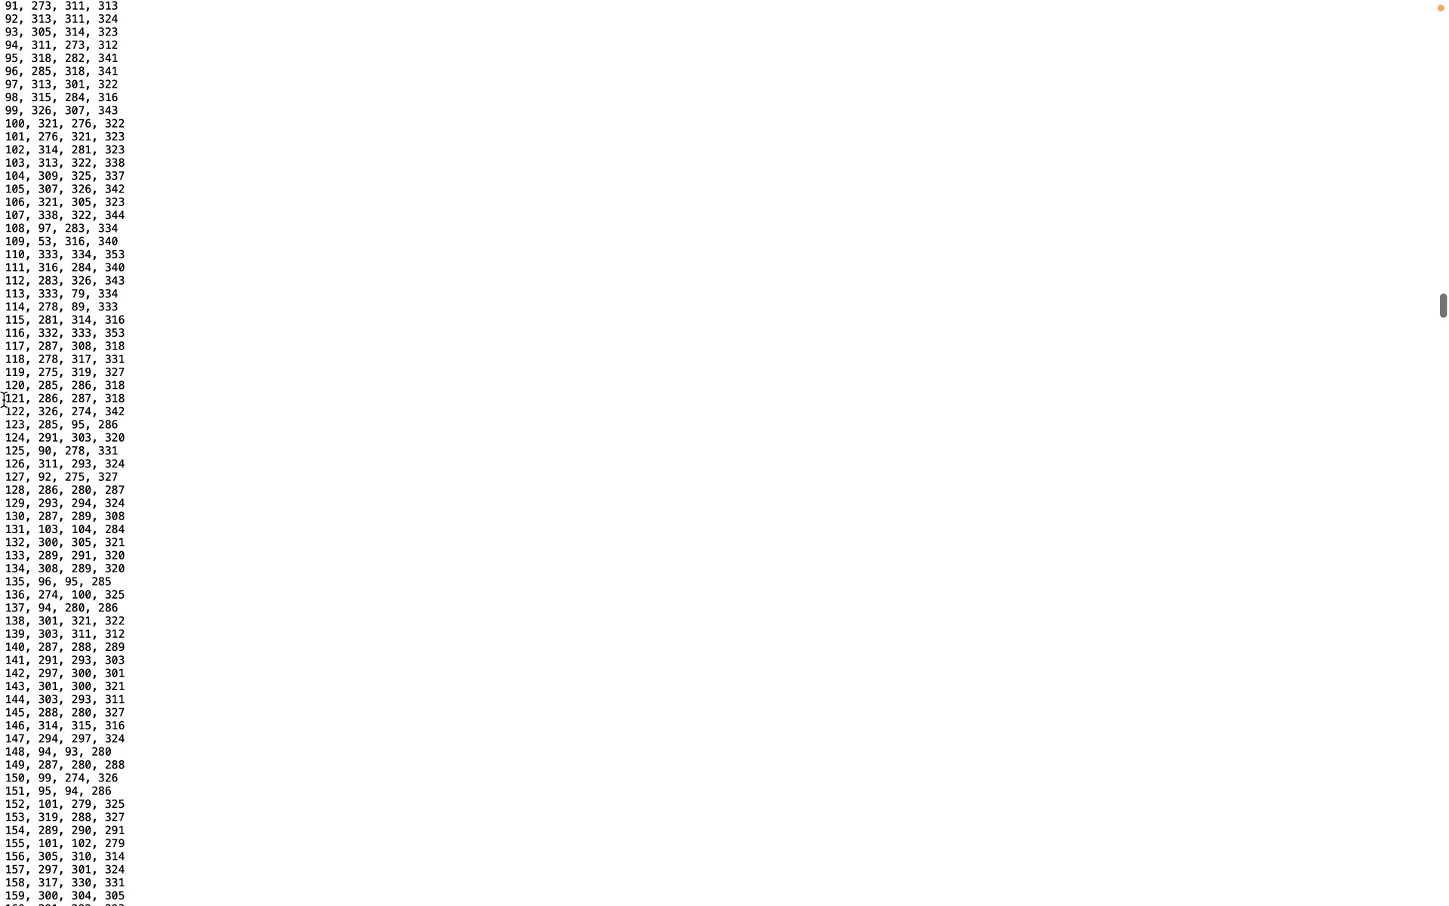
{"action": "scroll", "coordinate": [4, 399], "scroll_direction": "up", "scroll_amount": 16}
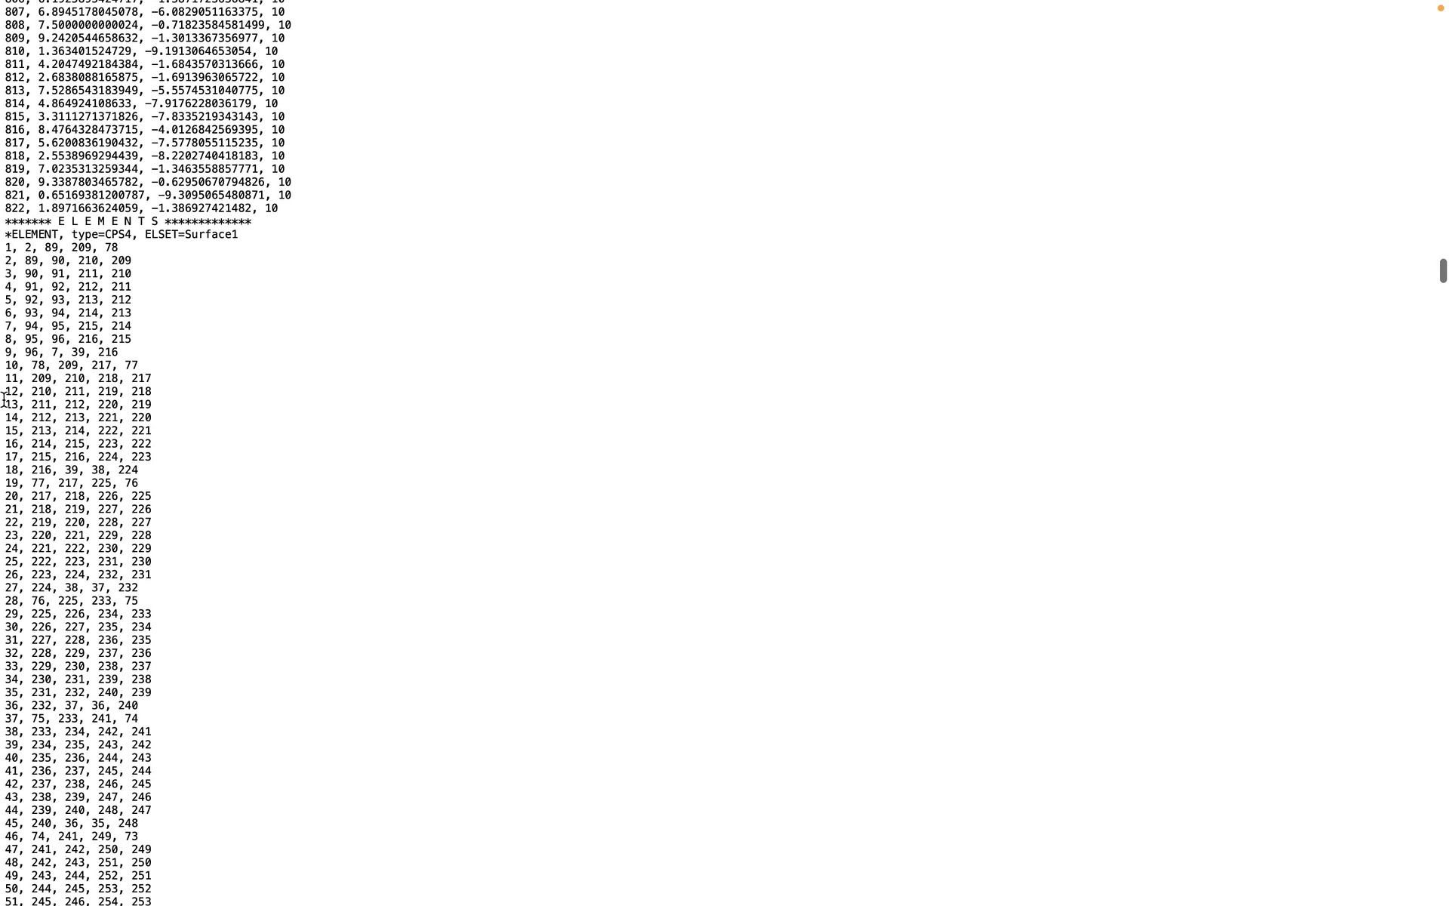
{"action": "scroll", "coordinate": [4, 392], "scroll_direction": "up", "scroll_amount": 2}
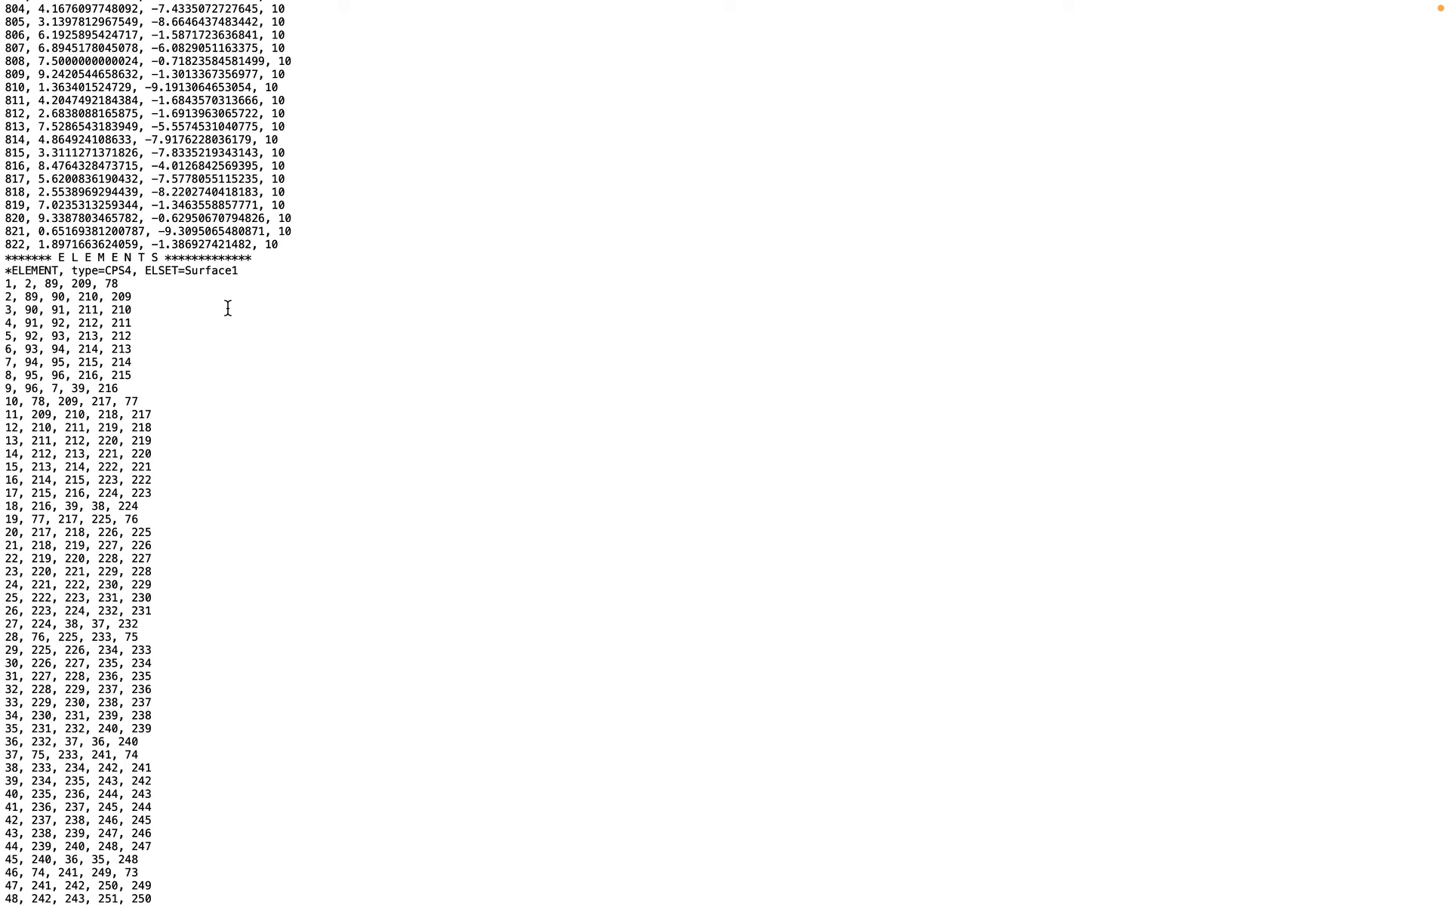
- Examine the surface element sets in the elements section, from Surface1 through Surface148
{"action": "scroll", "coordinate": [422, 455], "scroll_direction": "down", "scroll_amount": 15}
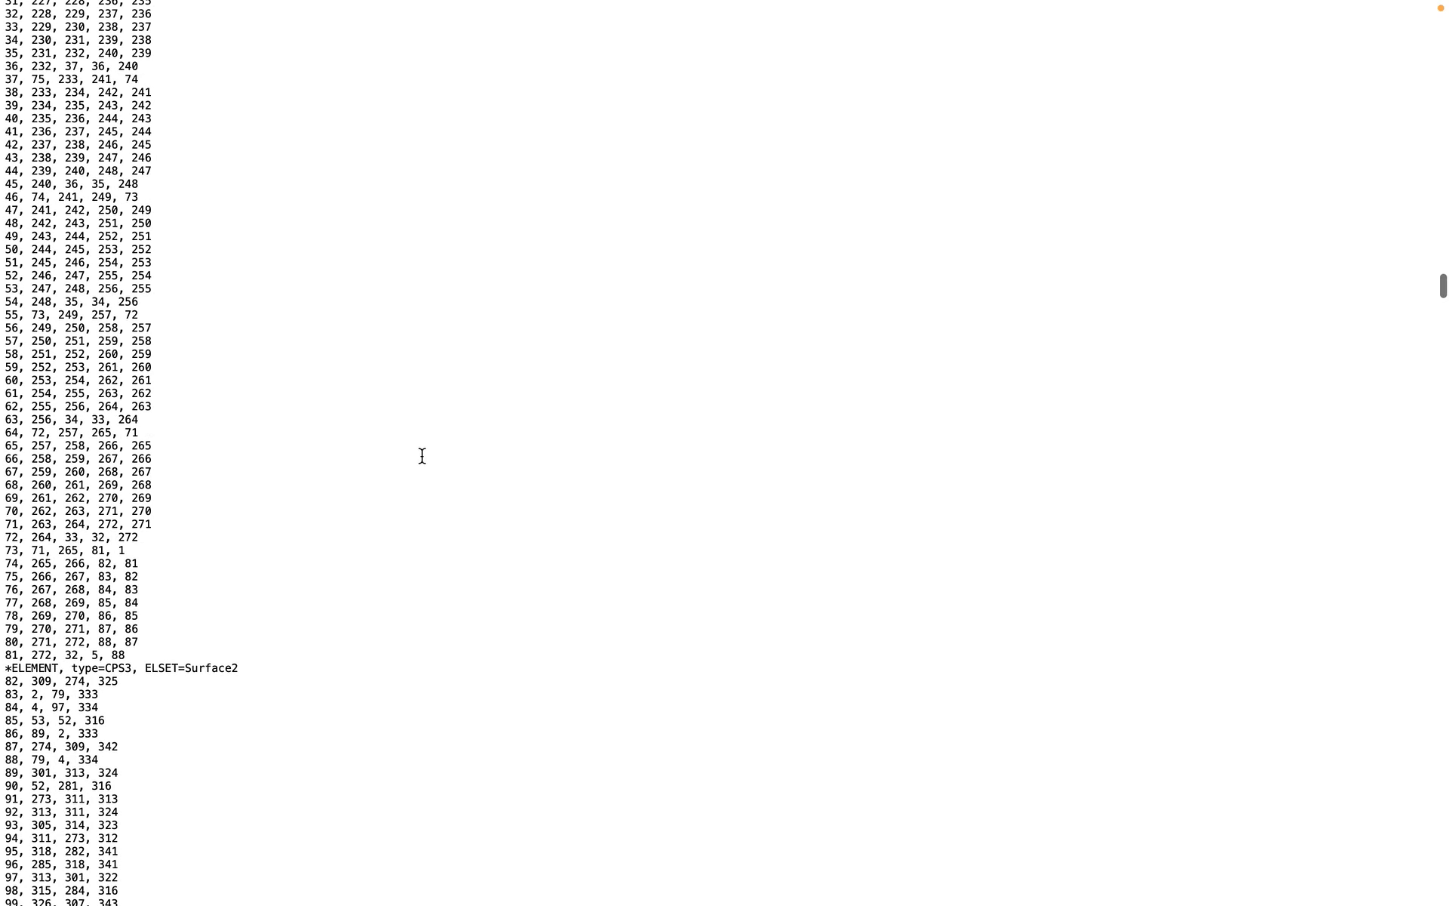
{"action": "scroll", "coordinate": [422, 455], "scroll_direction": "up", "scroll_amount": 6}
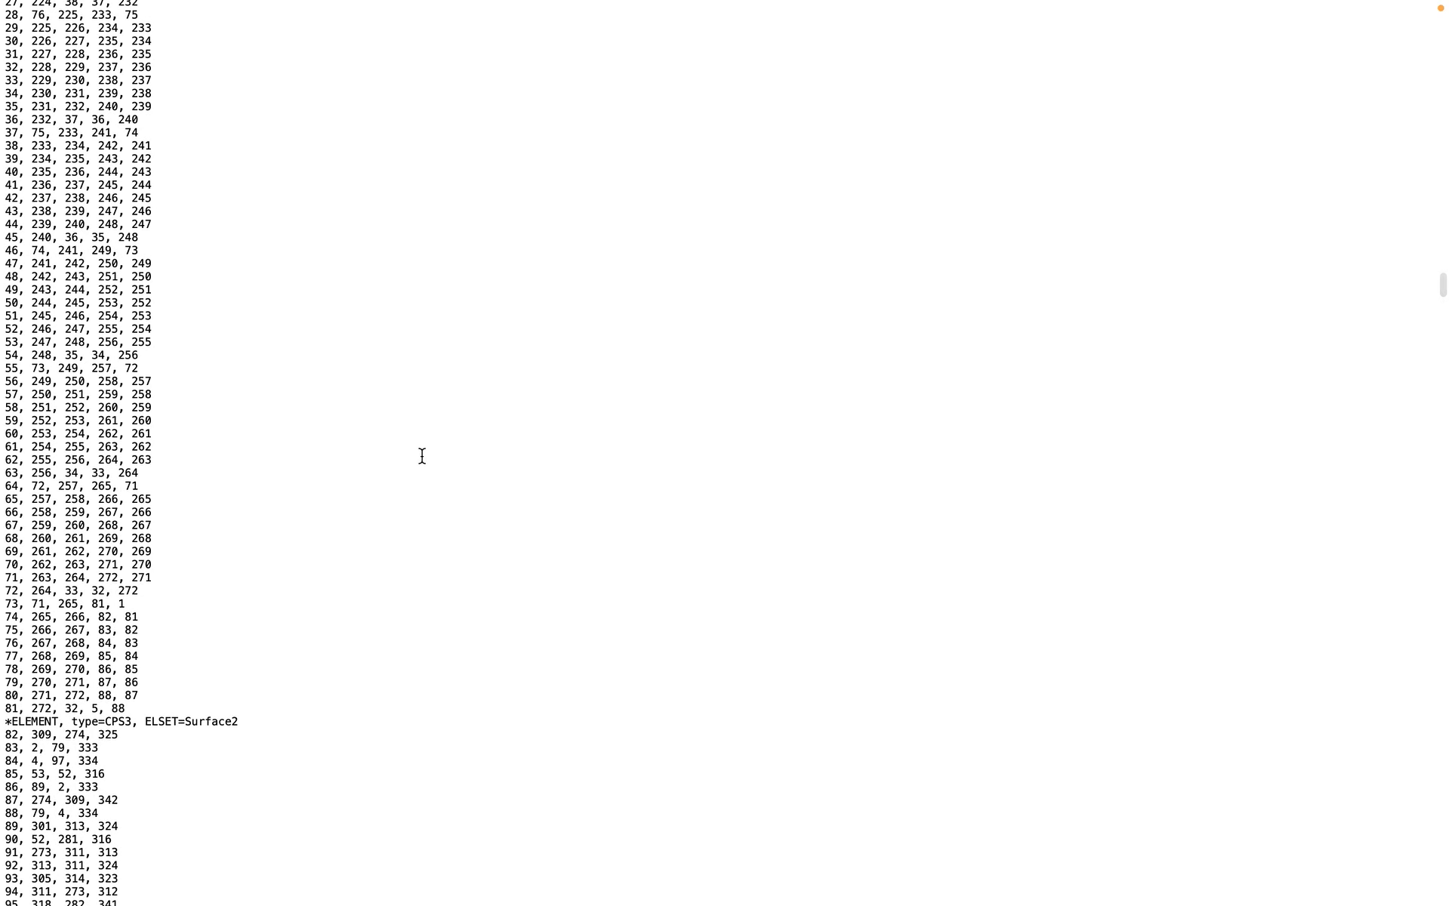
{"action": "scroll", "coordinate": [252, 181], "scroll_direction": "up", "scroll_amount": 5}
{"action": "scroll", "coordinate": [297, 317], "scroll_direction": "down", "scroll_amount": 16}
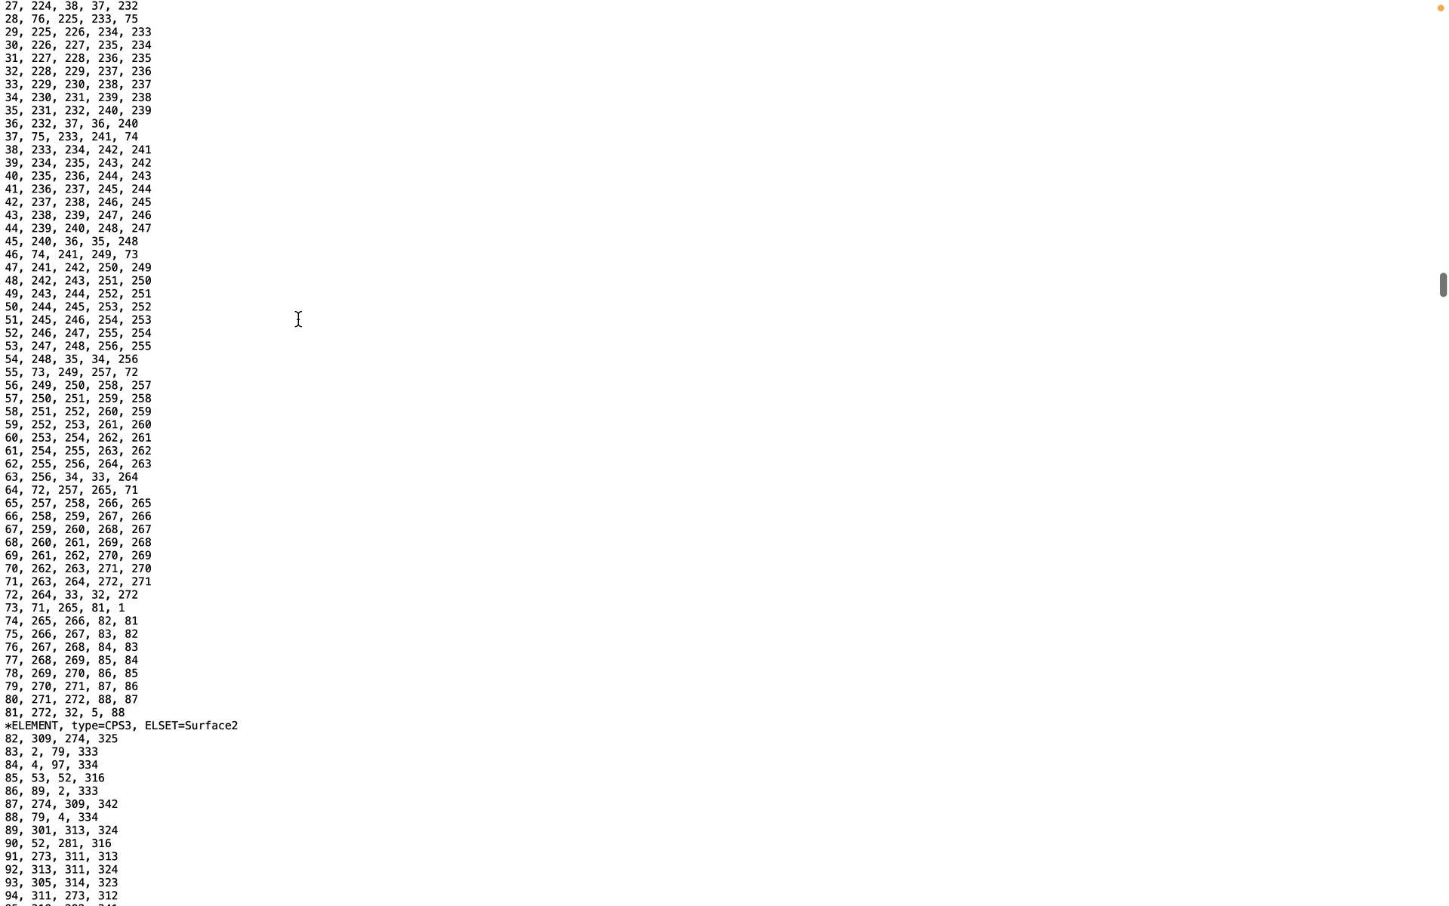
{"action": "scroll", "coordinate": [207, 463], "scroll_direction": "down", "scroll_amount": 20}
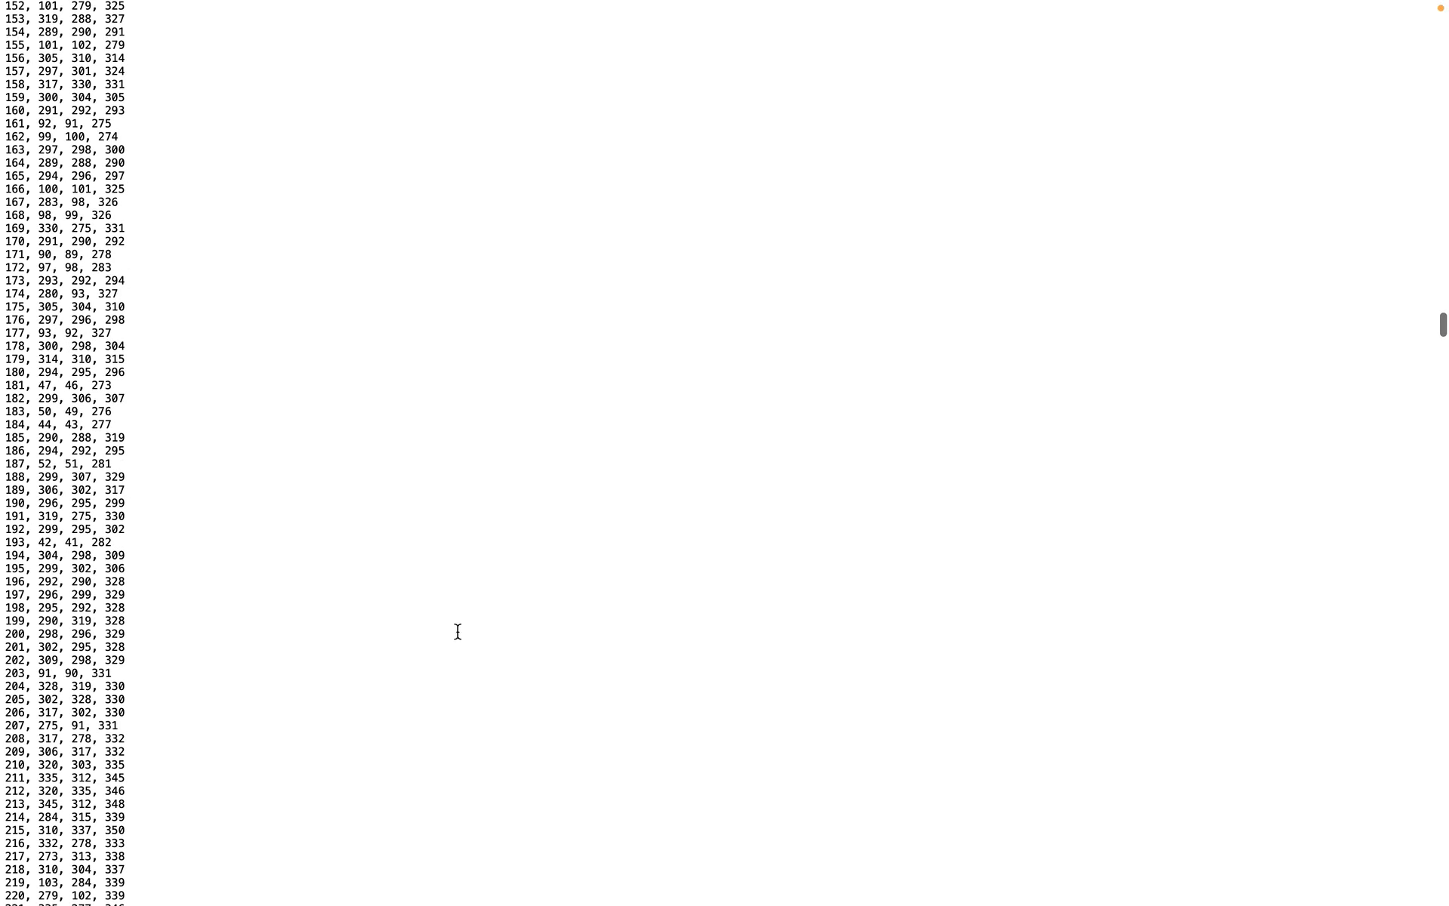
{"action": "scroll", "coordinate": [458, 631], "scroll_direction": "down", "scroll_amount": 20}
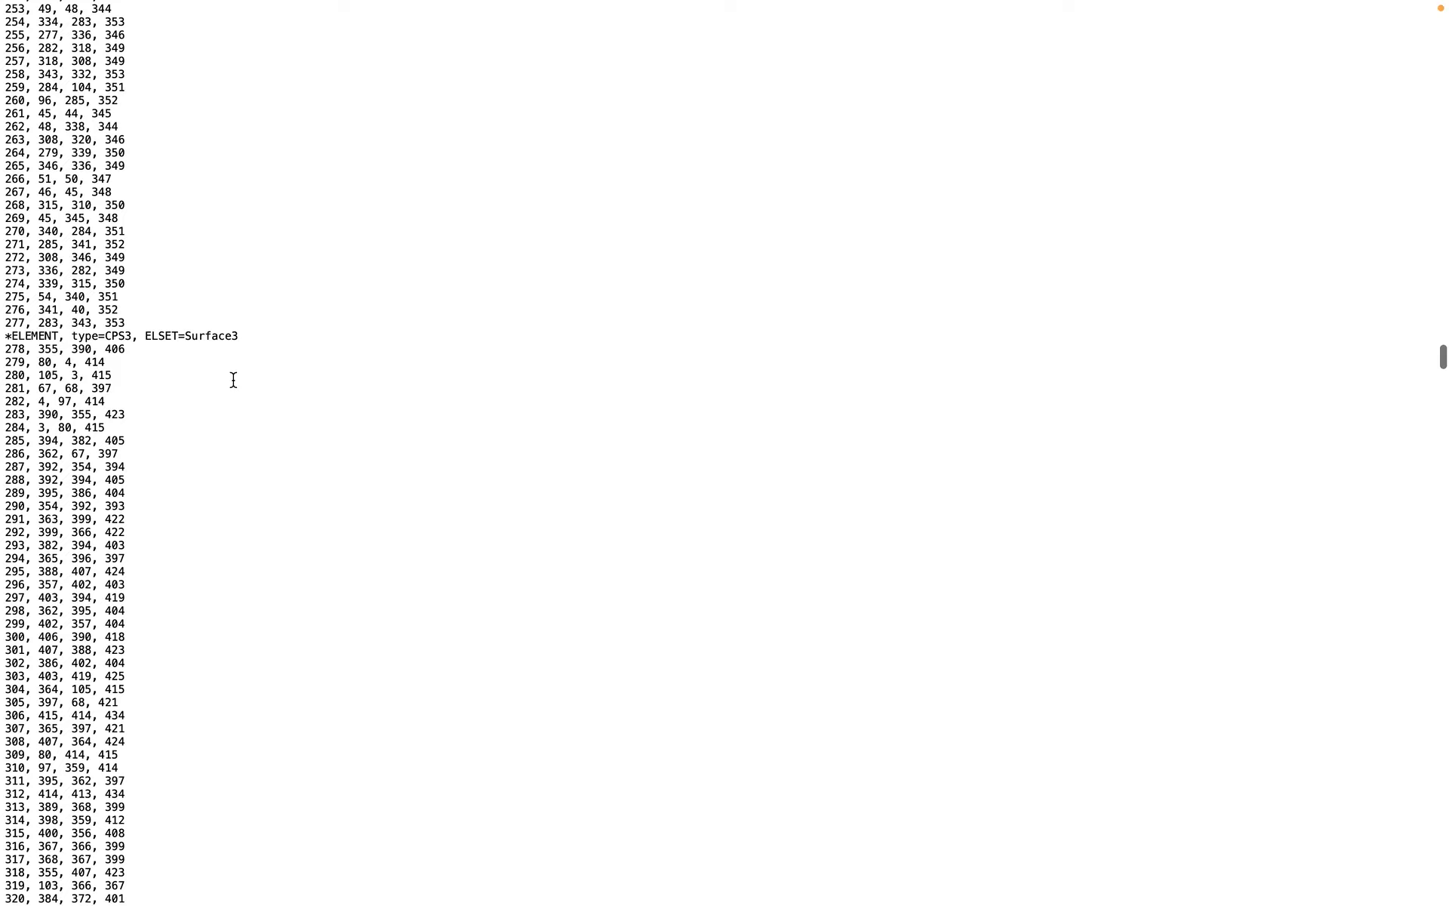
{"action": "scroll", "coordinate": [375, 424], "scroll_direction": "down", "scroll_amount": 20}
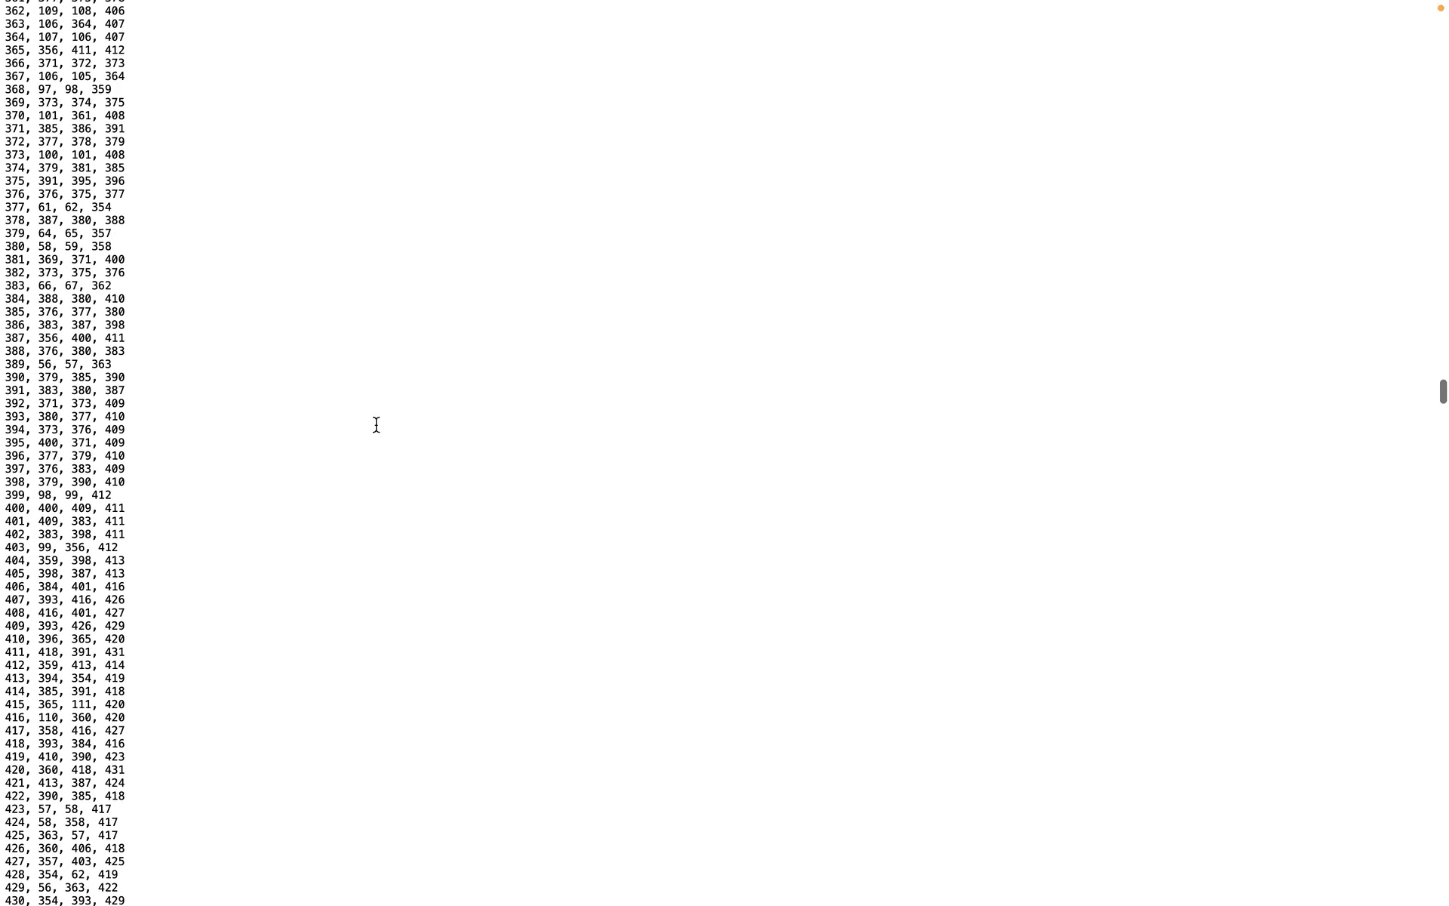
{"action": "scroll", "coordinate": [375, 423], "scroll_direction": "down", "scroll_amount": 20}
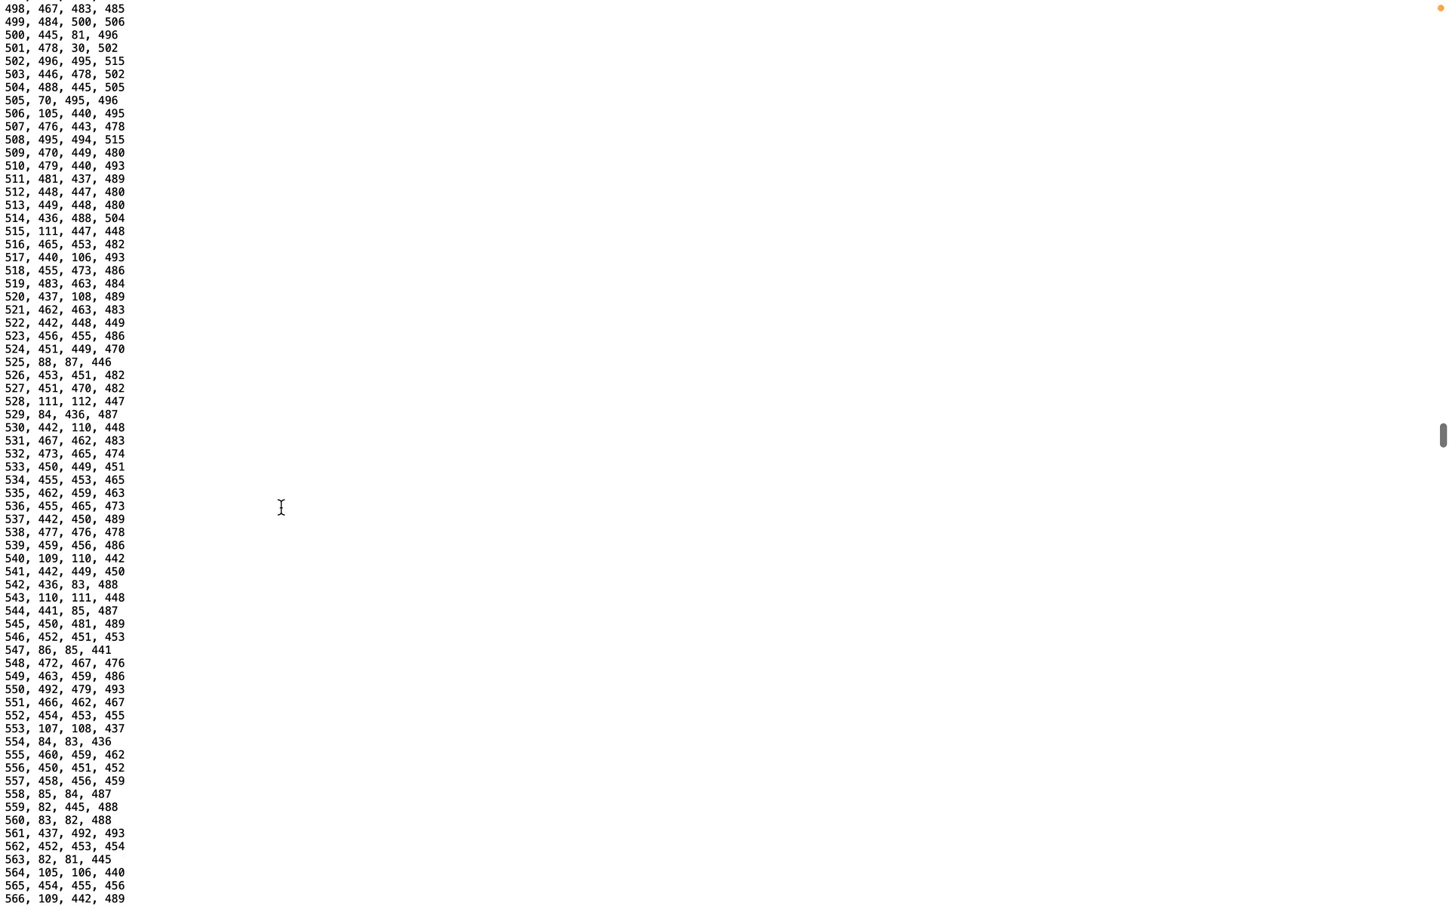
{"action": "scroll", "coordinate": [370, 610], "scroll_direction": "down", "scroll_amount": 20}
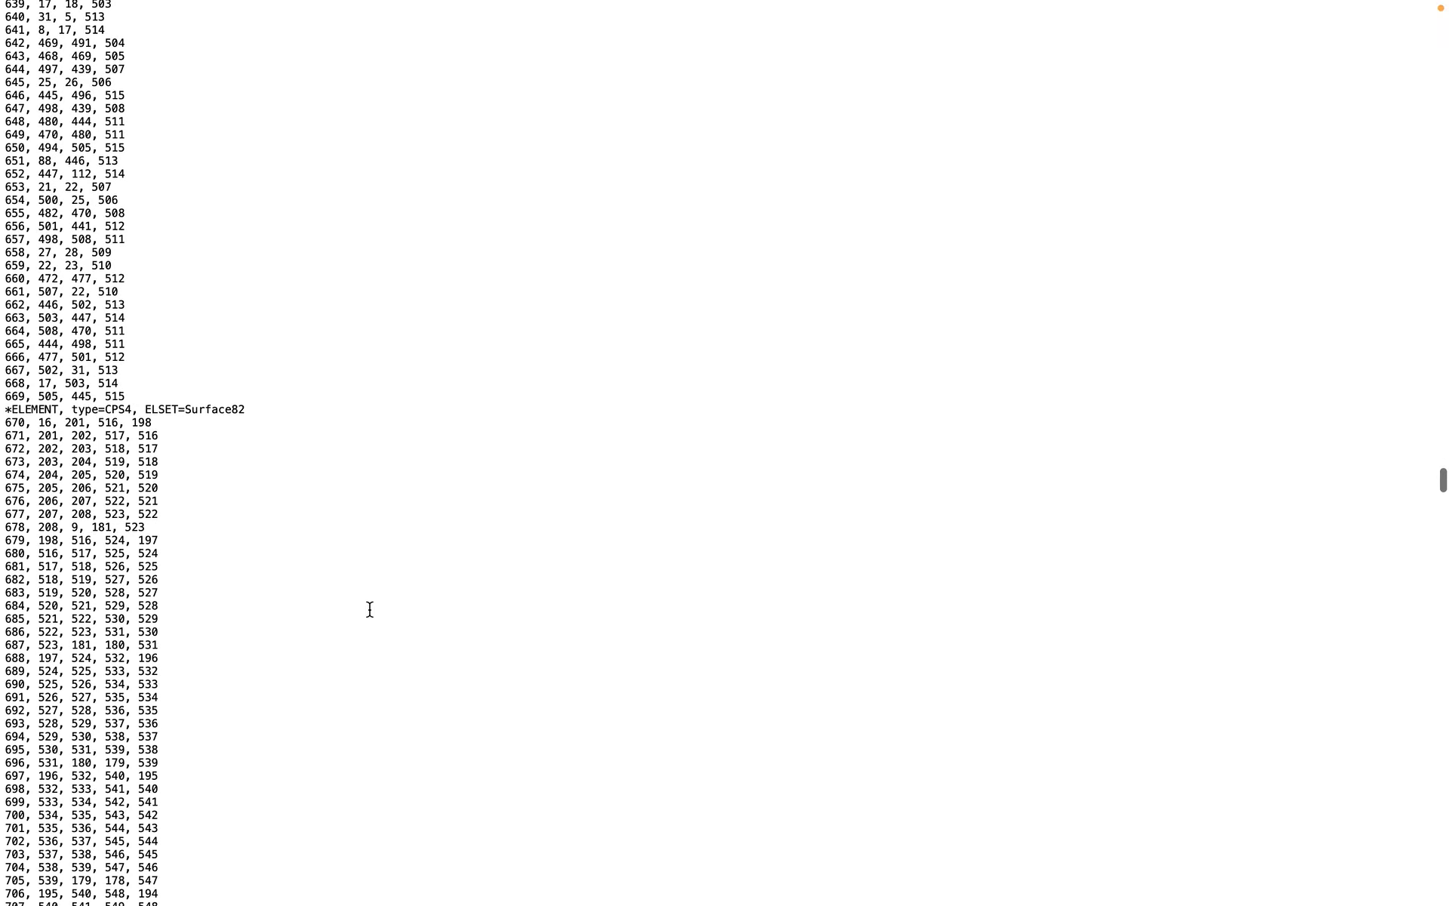
{"action": "scroll", "coordinate": [370, 610], "scroll_direction": "down", "scroll_amount": 20}
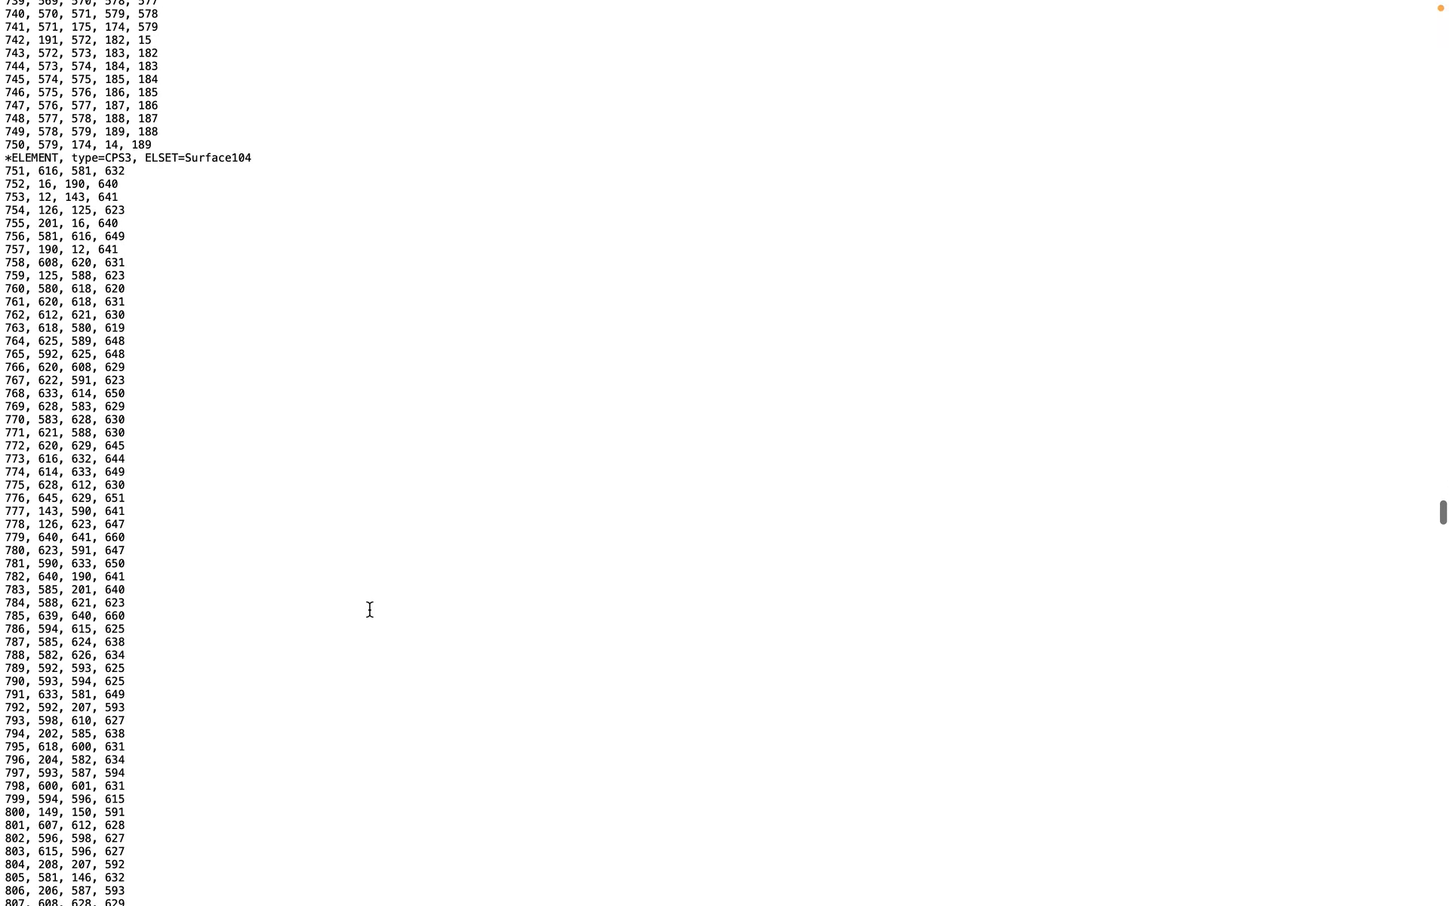
{"action": "scroll", "coordinate": [365, 593], "scroll_direction": "down", "scroll_amount": 20}
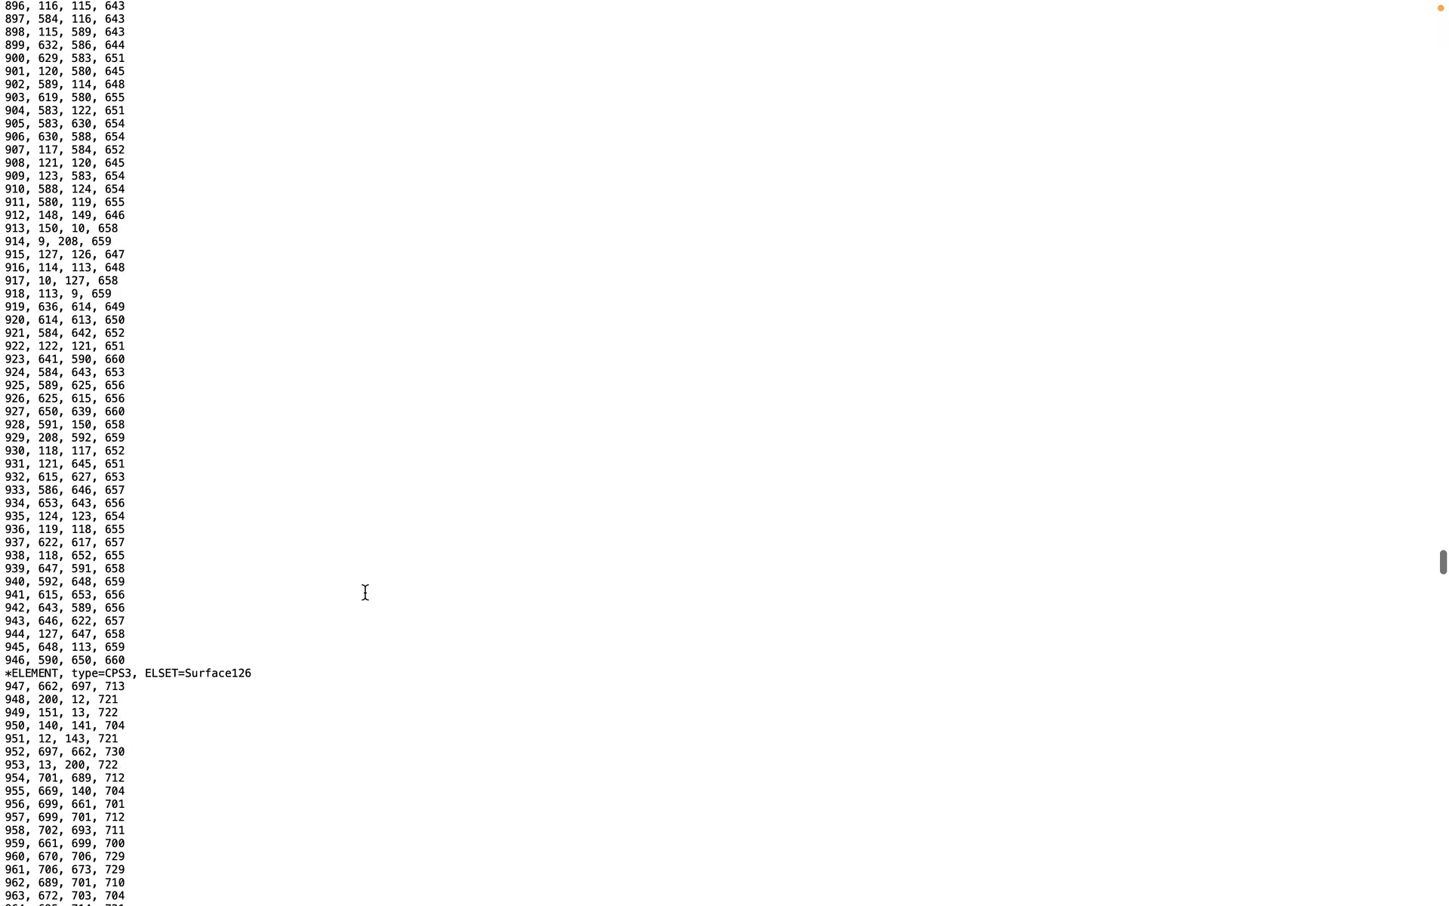
{"action": "scroll", "coordinate": [365, 593], "scroll_direction": "down", "scroll_amount": 20}
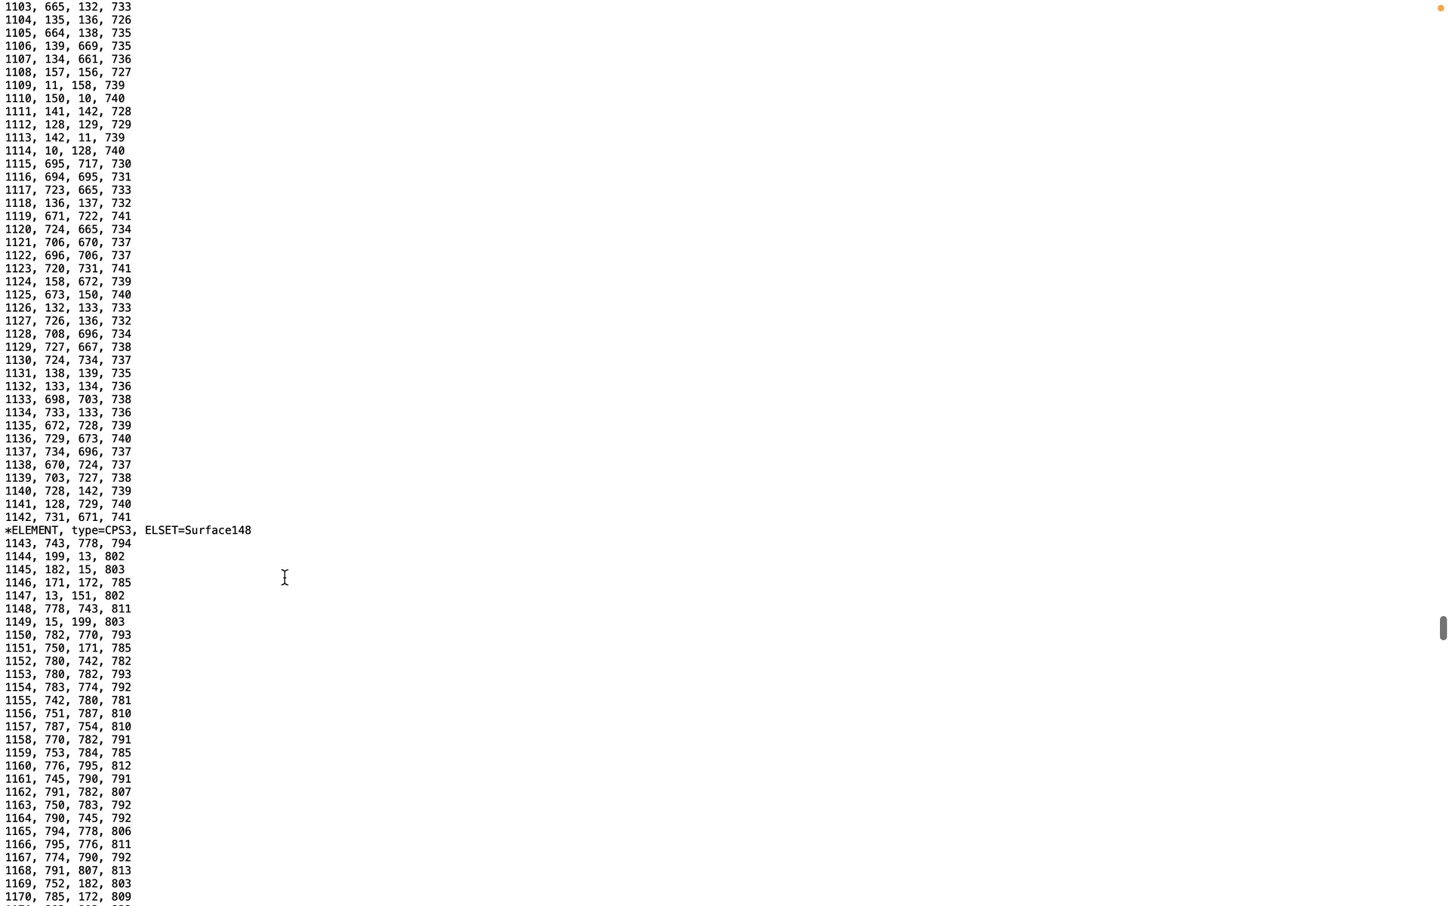
{"action": "scroll", "coordinate": [314, 592], "scroll_direction": "down", "scroll_amount": 20}
- Find the volume elements in the file and examine the Volume1 and Volume2 element sets
{"action": "scroll", "coordinate": [377, 499], "scroll_direction": "up", "scroll_amount": 20}
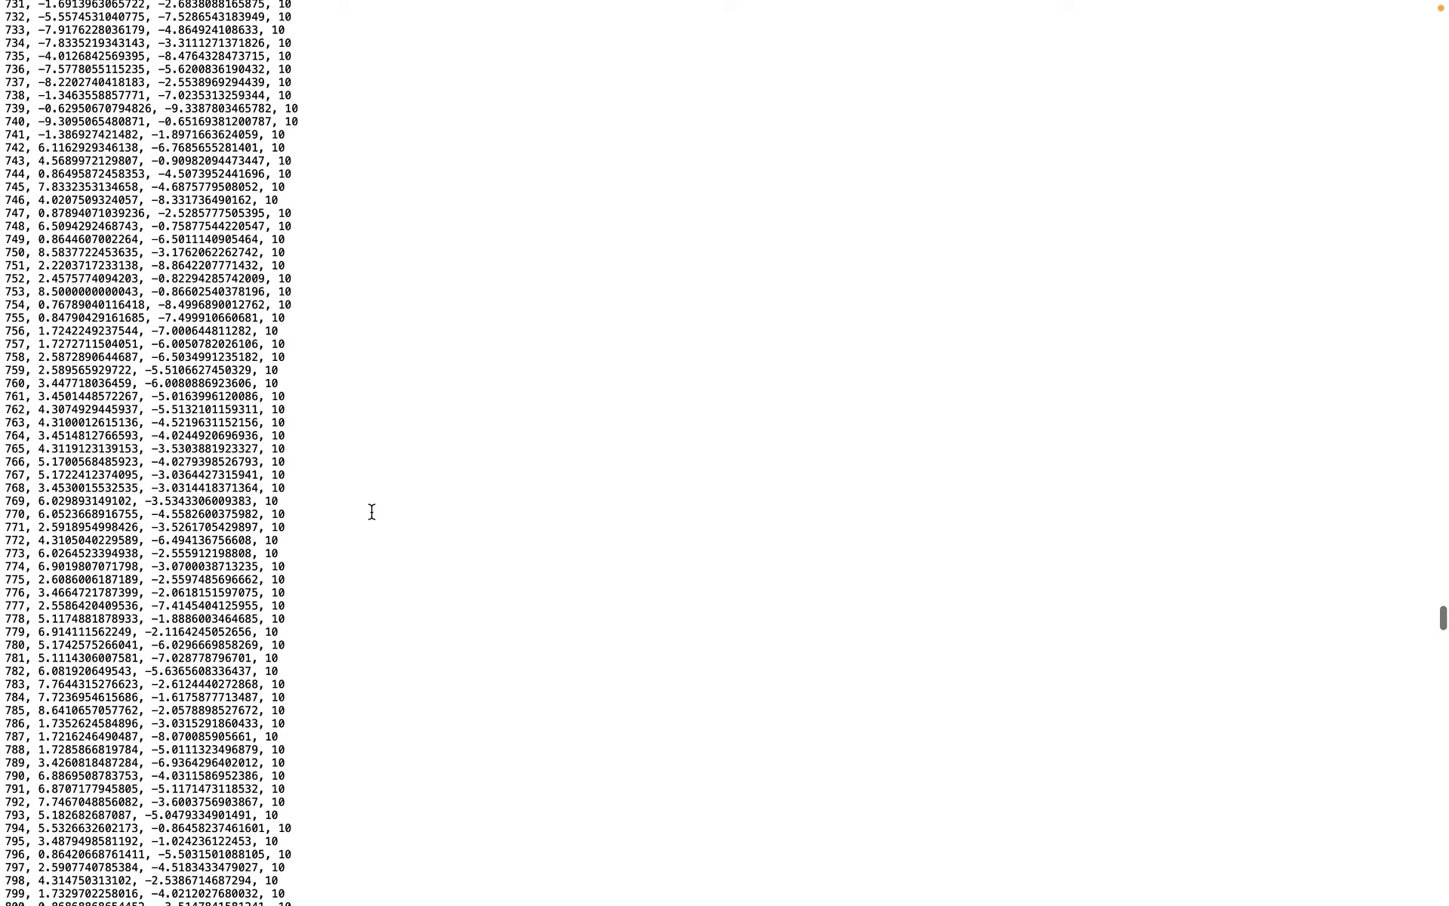
{"action": "scroll", "coordinate": [372, 512], "scroll_direction": "up", "scroll_amount": 20}
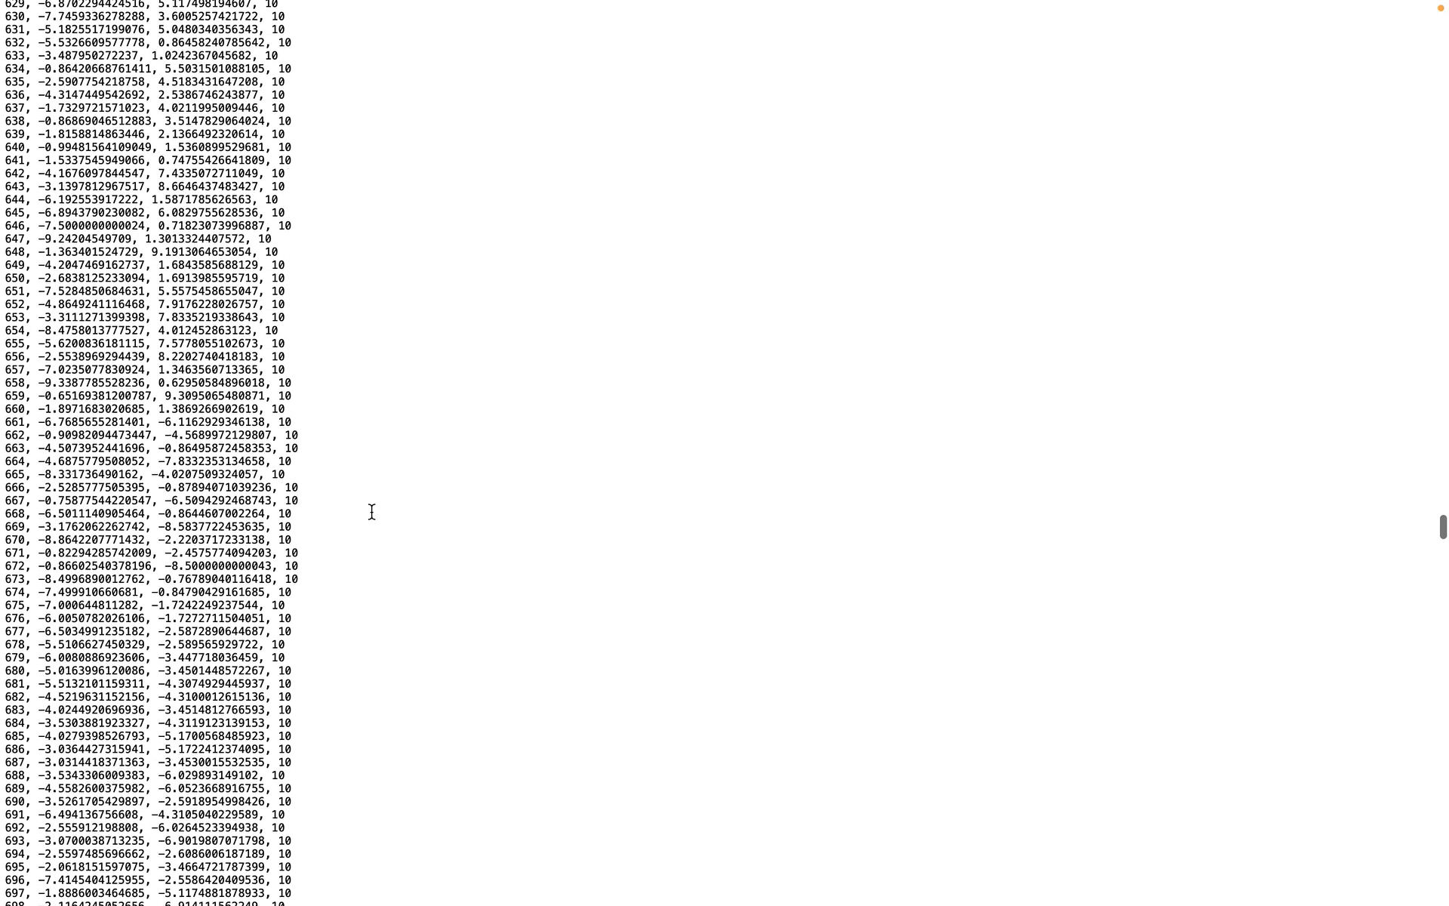
{"action": "scroll", "coordinate": [371, 511], "scroll_direction": "down", "scroll_amount": 20}
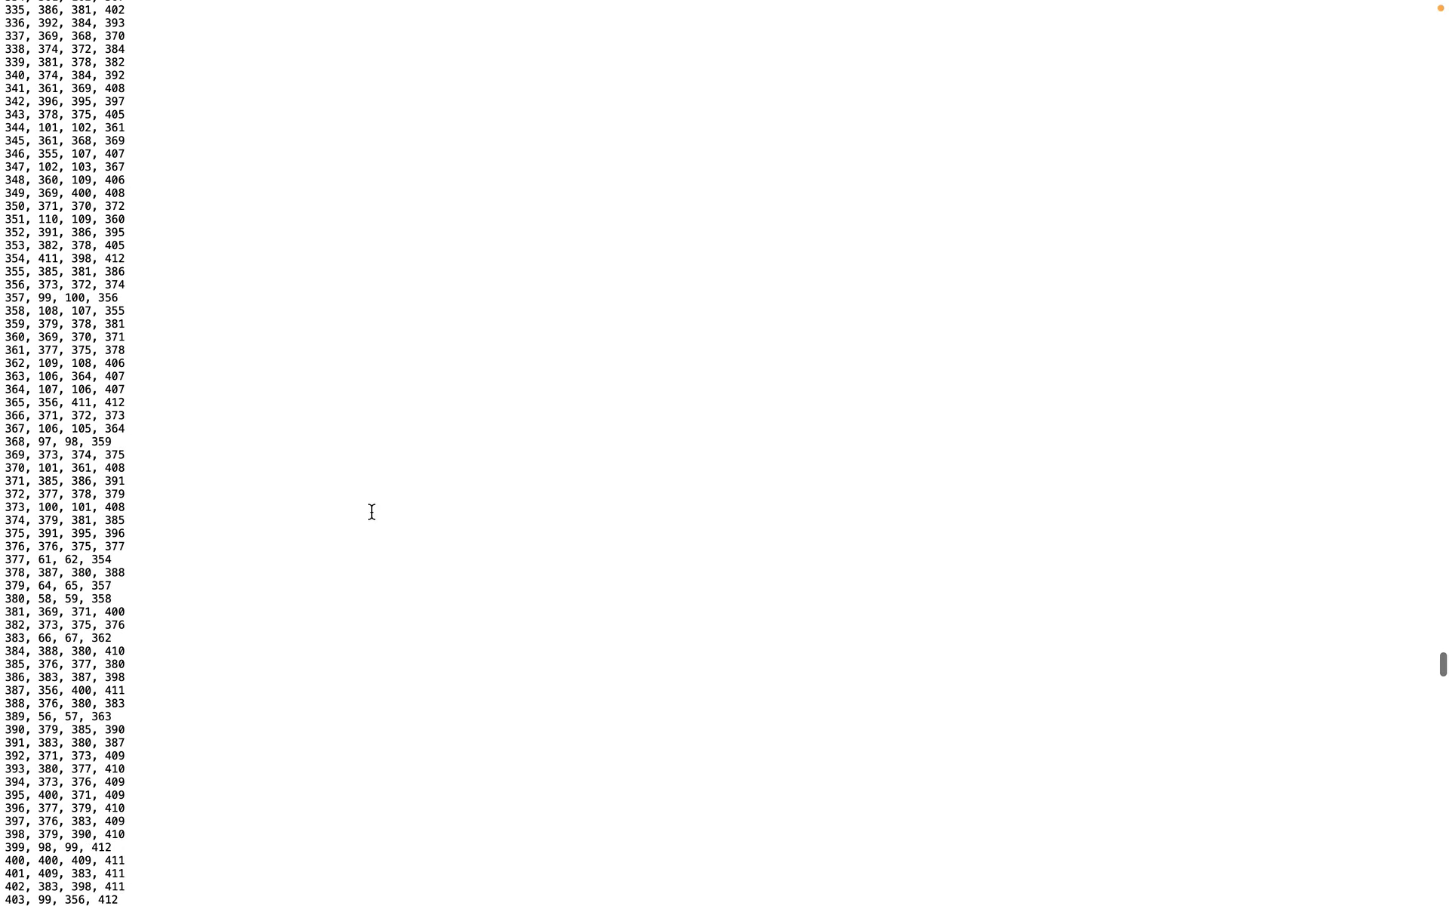
{"action": "scroll", "coordinate": [372, 512], "scroll_direction": "down", "scroll_amount": 20}
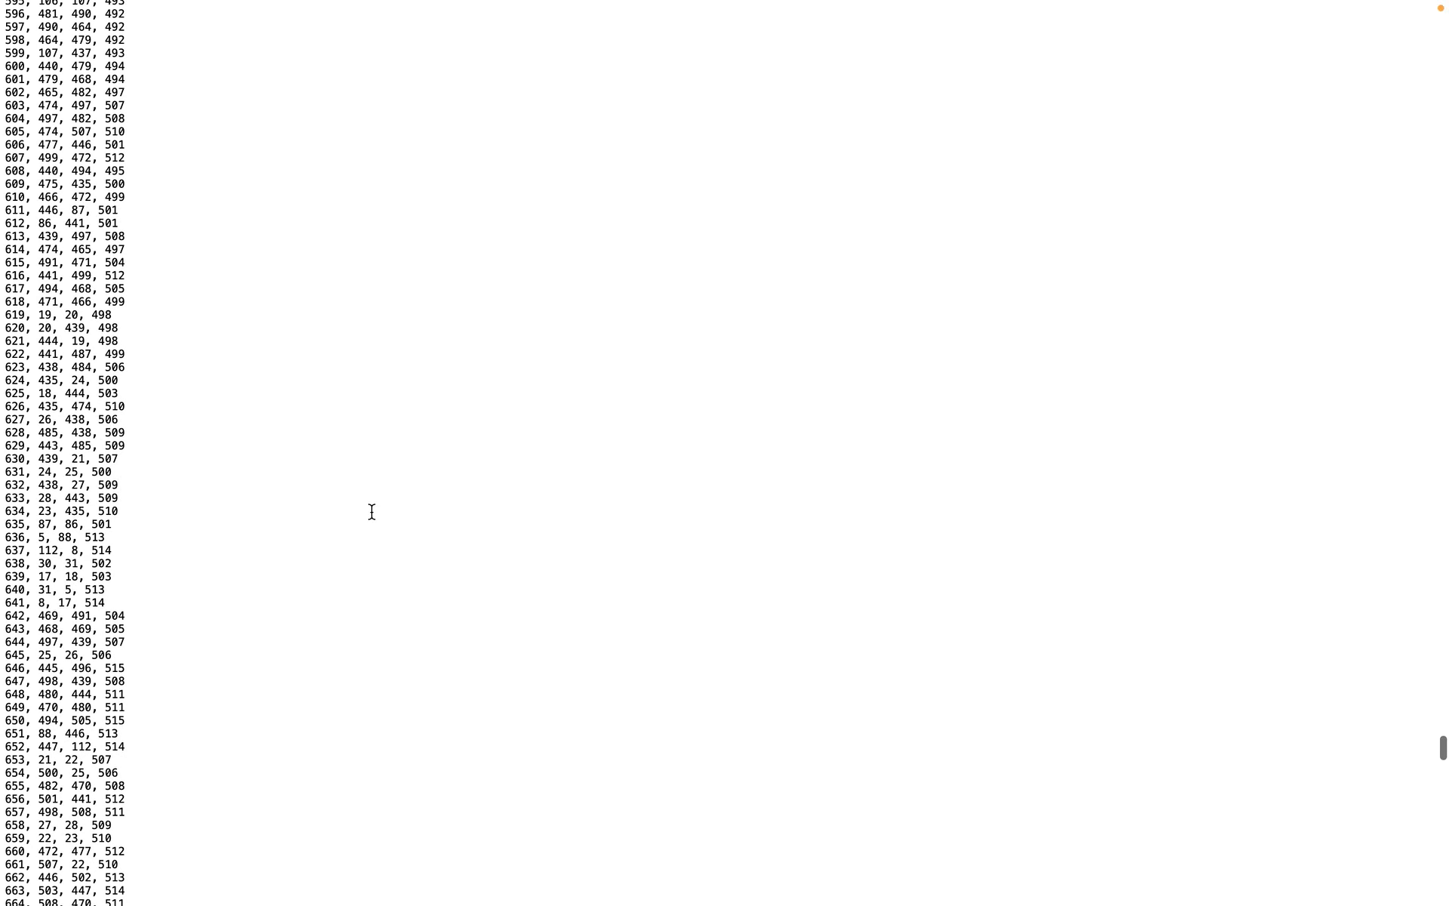
{"action": "scroll", "coordinate": [372, 511], "scroll_direction": "down", "scroll_amount": 20}
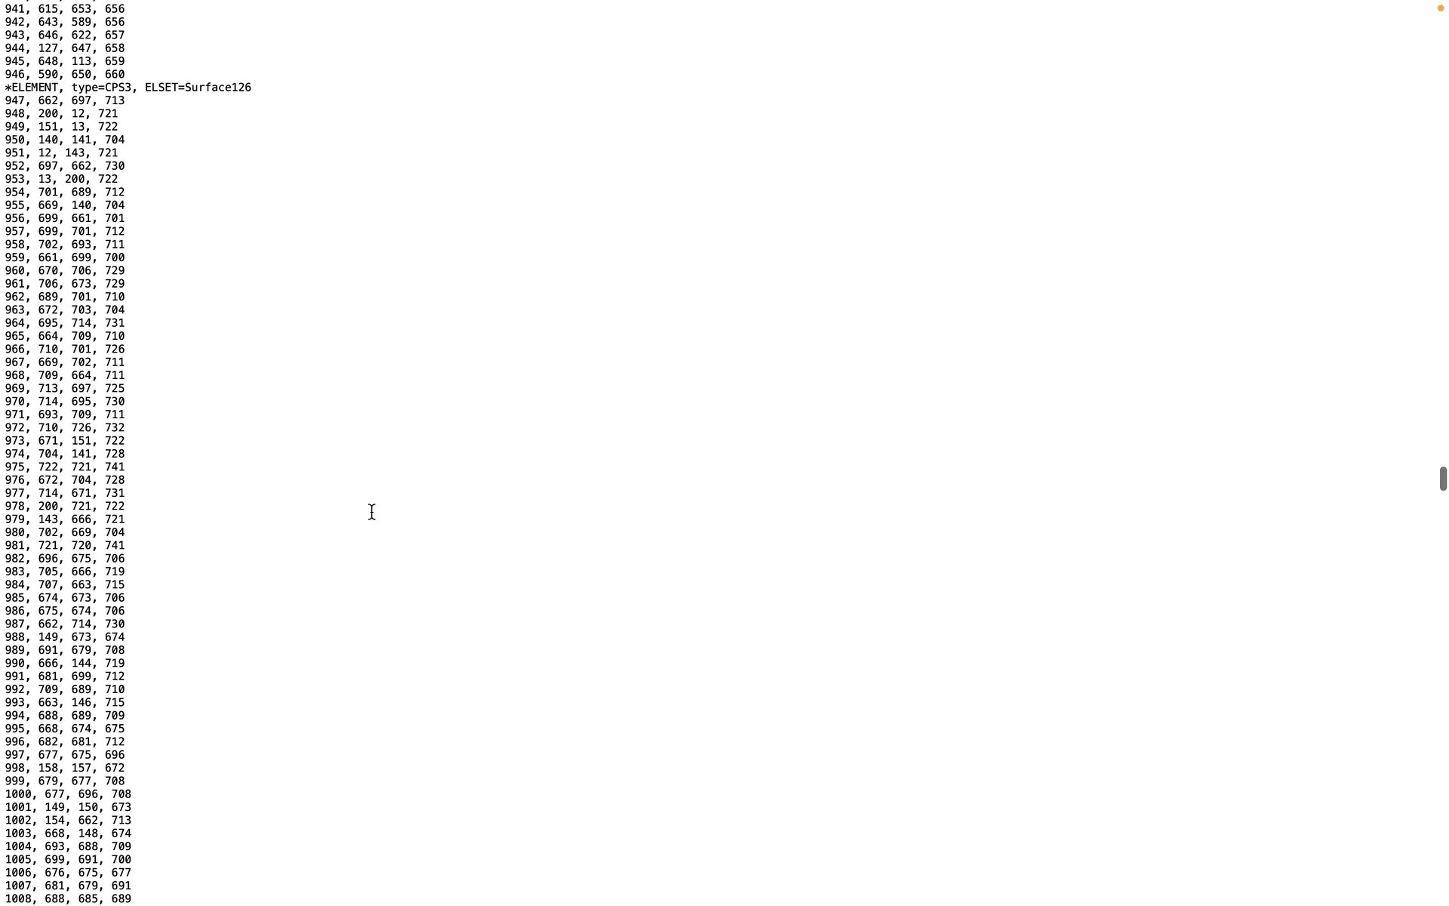
{"action": "scroll", "coordinate": [220, 79], "scroll_direction": "down", "scroll_amount": 15}
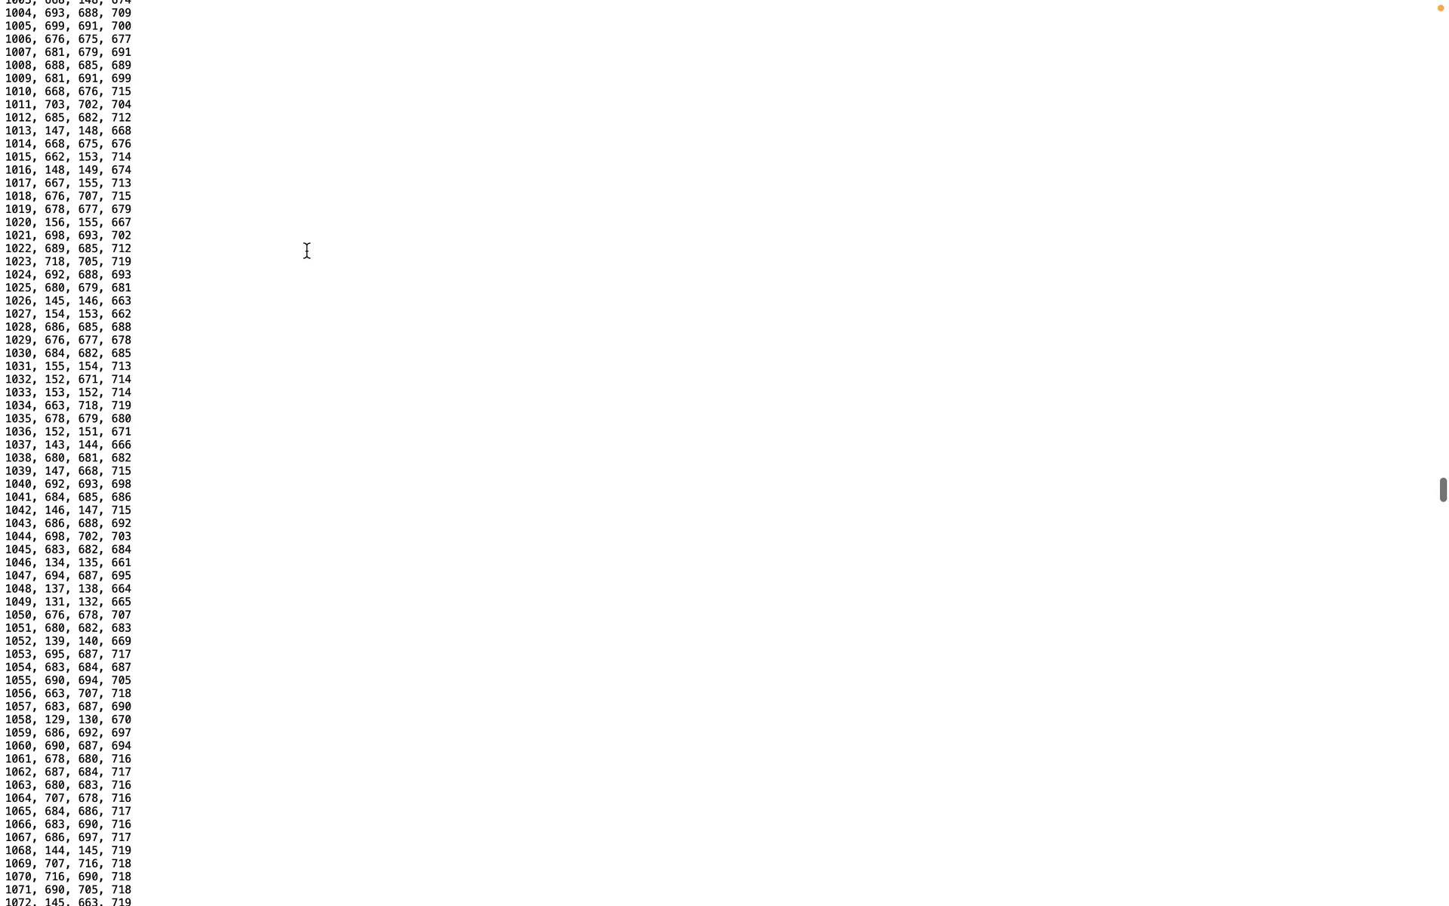
{"action": "scroll", "coordinate": [306, 250], "scroll_direction": "down", "scroll_amount": 15}
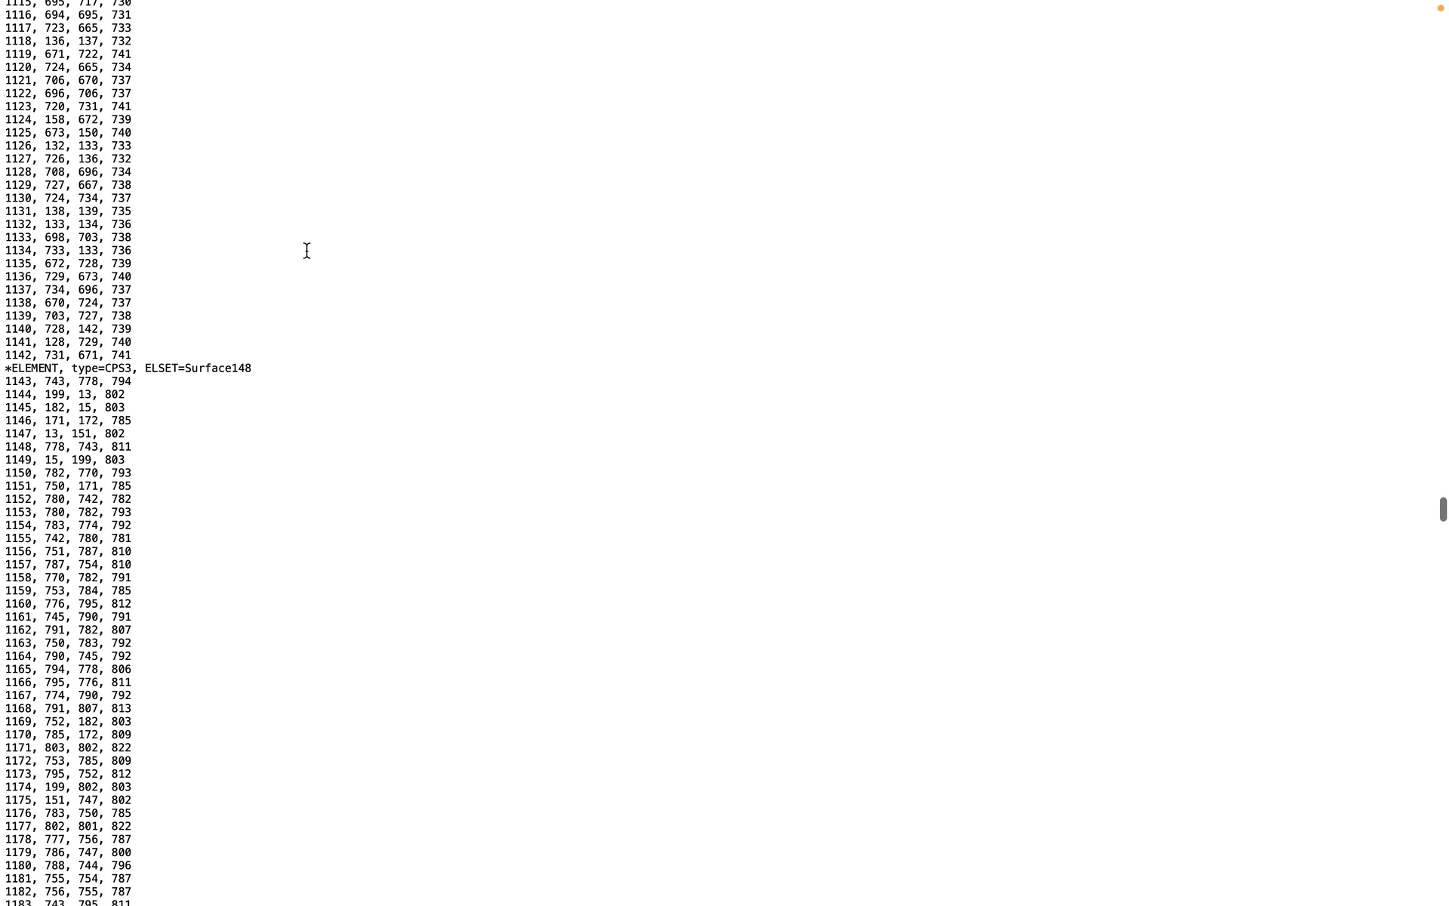
{"action": "scroll", "coordinate": [307, 250], "scroll_direction": "down", "scroll_amount": 20}
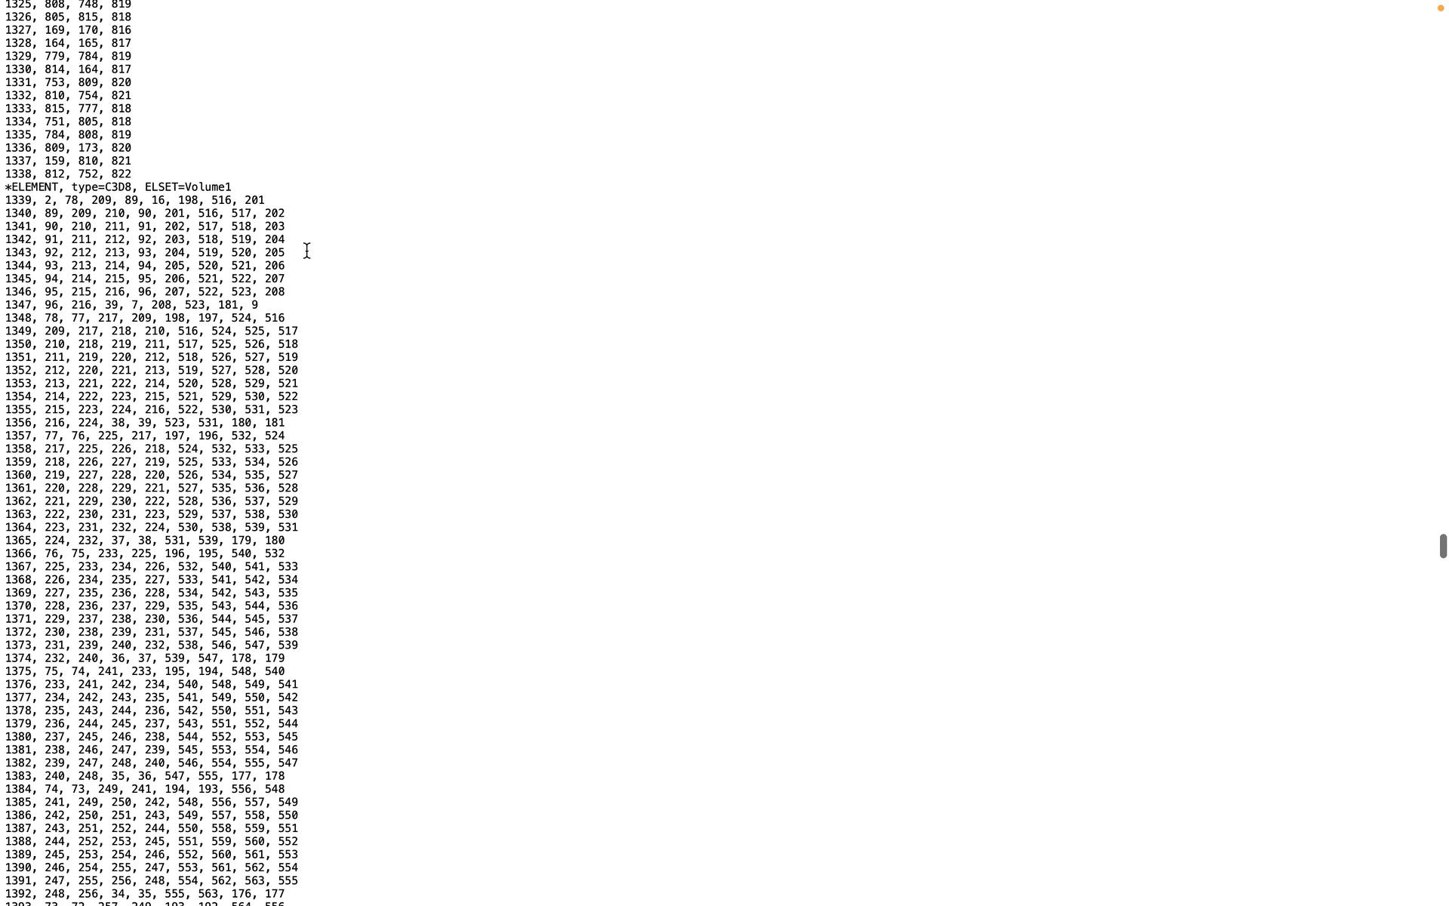
{"action": "scroll", "coordinate": [306, 250], "scroll_direction": "down", "scroll_amount": 1}
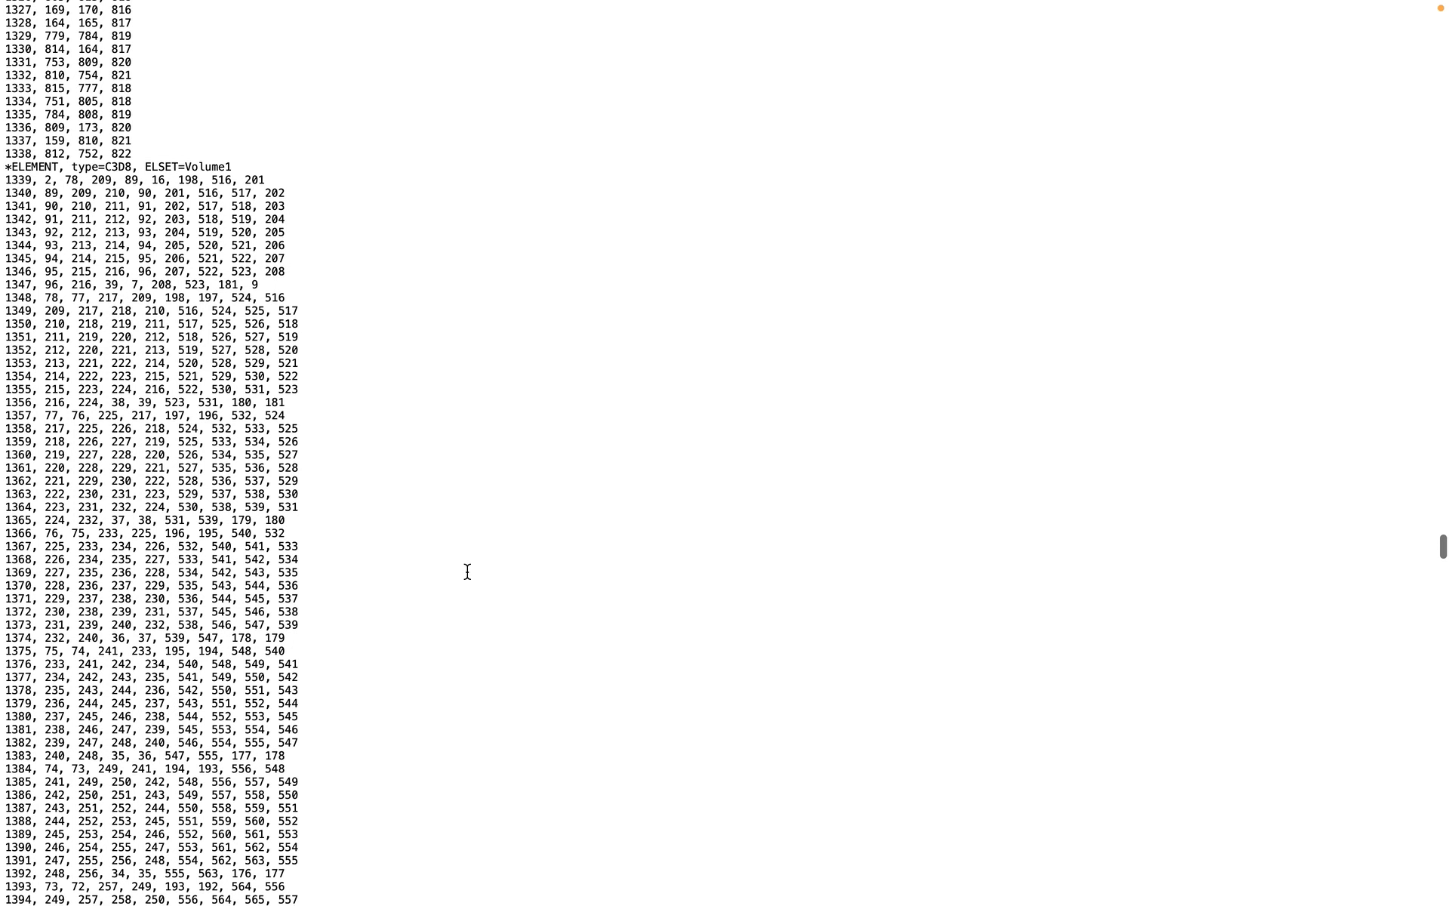
{"action": "scroll", "coordinate": [346, 672], "scroll_direction": "down", "scroll_amount": 10}
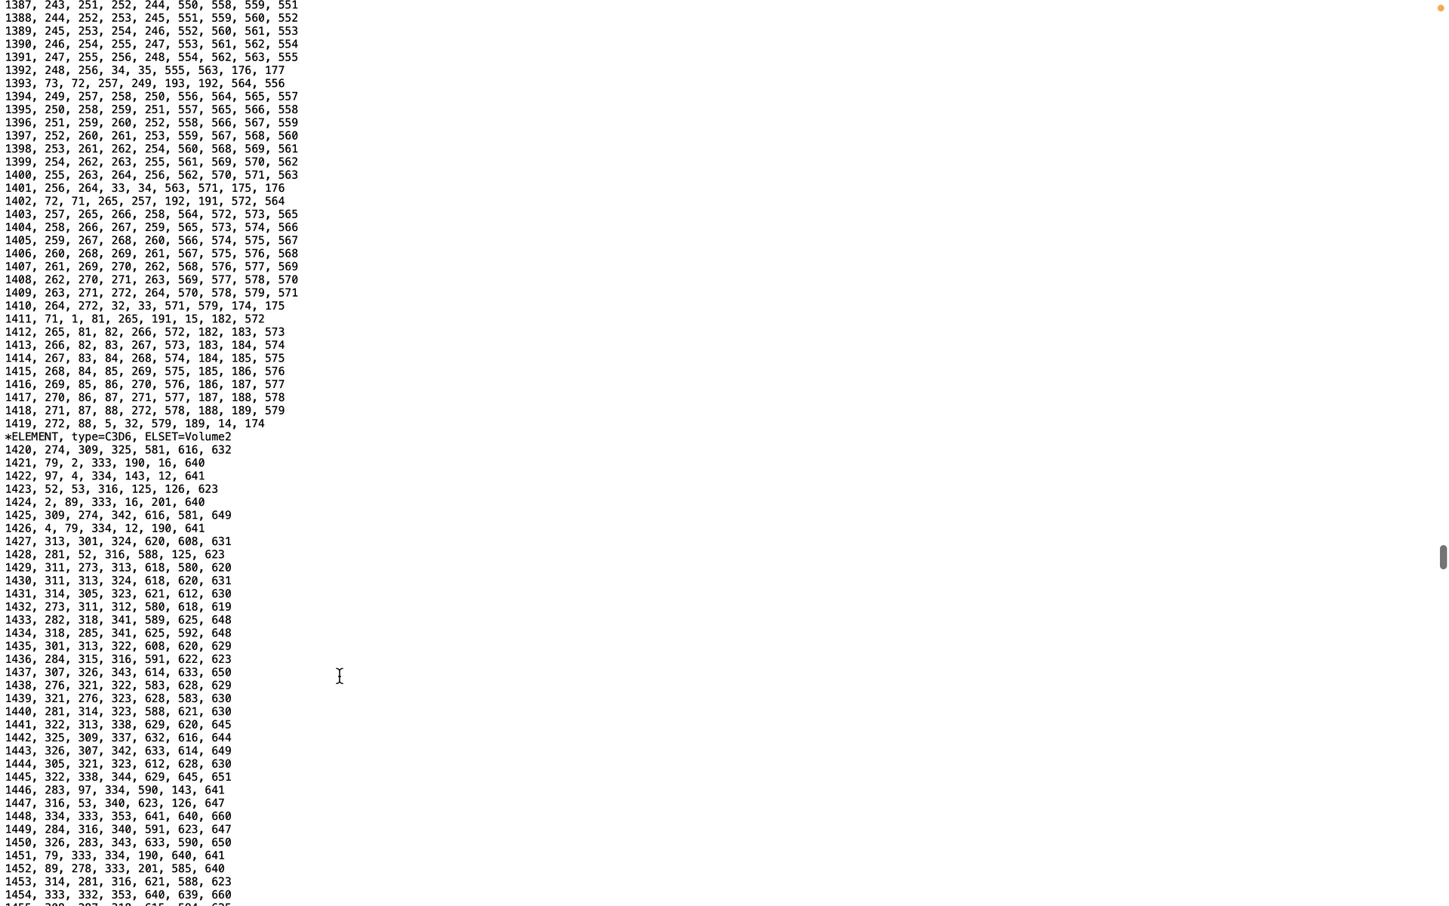
{"action": "scroll", "coordinate": [339, 675], "scroll_direction": "up", "scroll_amount": 6}
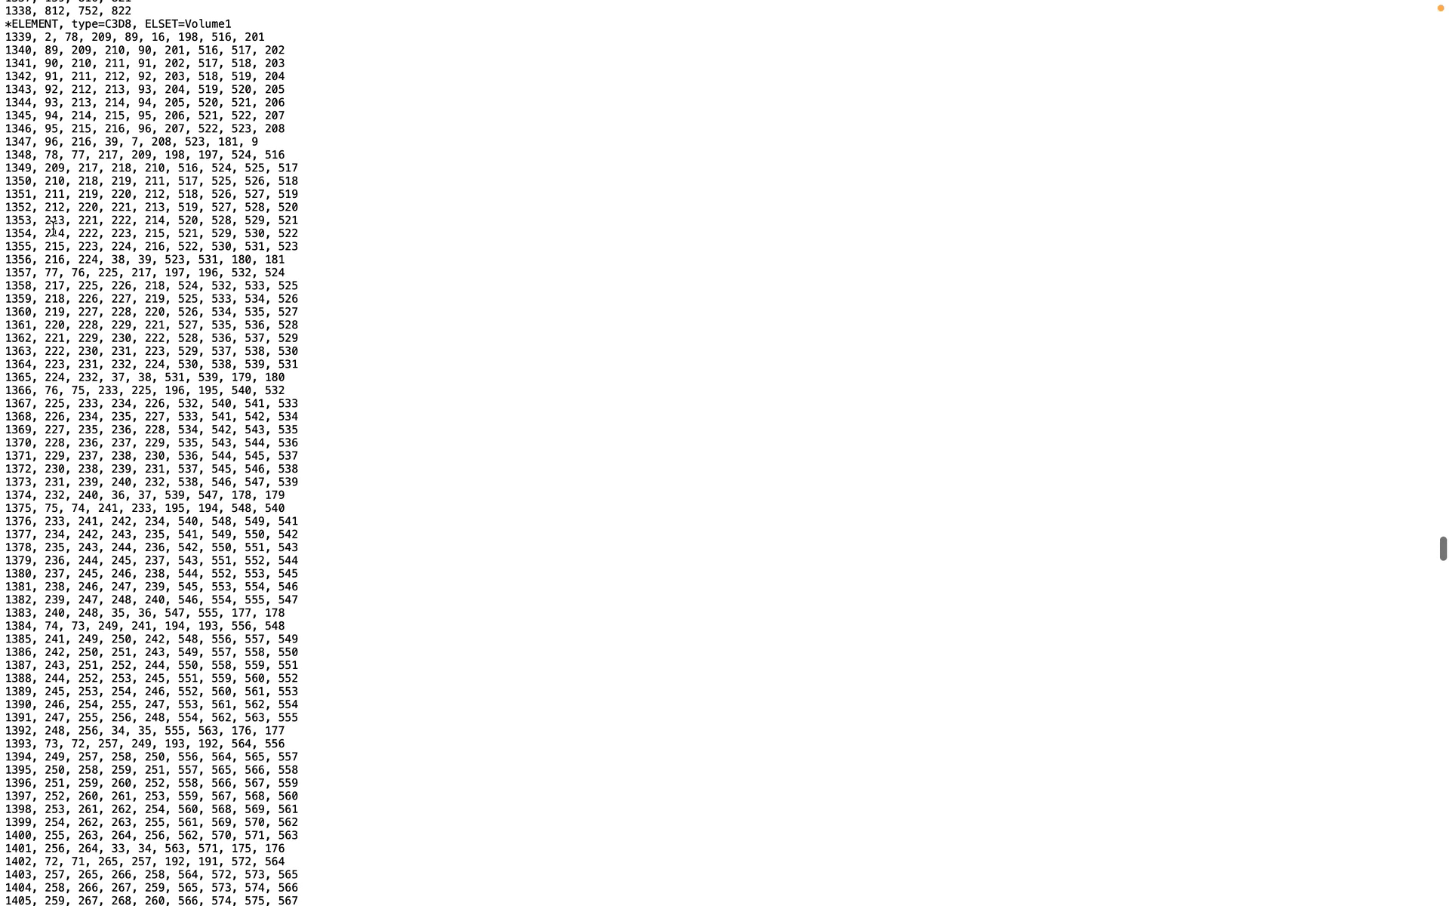
- Compare the element type and node lists of the Volume1 and Volume2 element sets in cylinder.inp
{"action": "scroll", "coordinate": [293, 222], "scroll_direction": "up", "scroll_amount": 5}
{"action": "scroll", "coordinate": [134, 281], "scroll_direction": "up", "scroll_amount": 15}
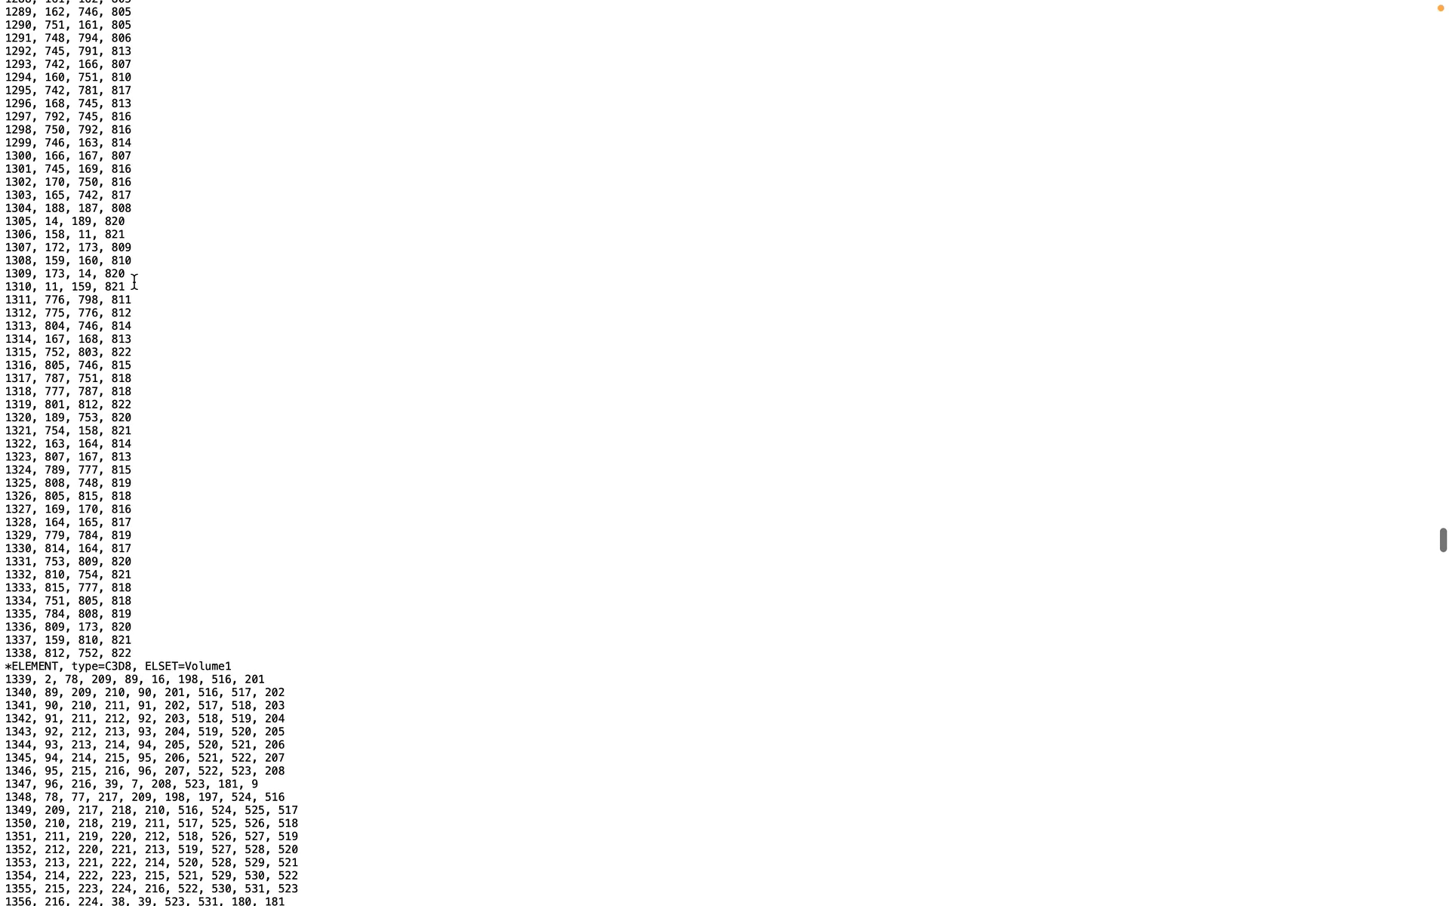
{"action": "scroll", "coordinate": [135, 280], "scroll_direction": "down", "scroll_amount": 20}
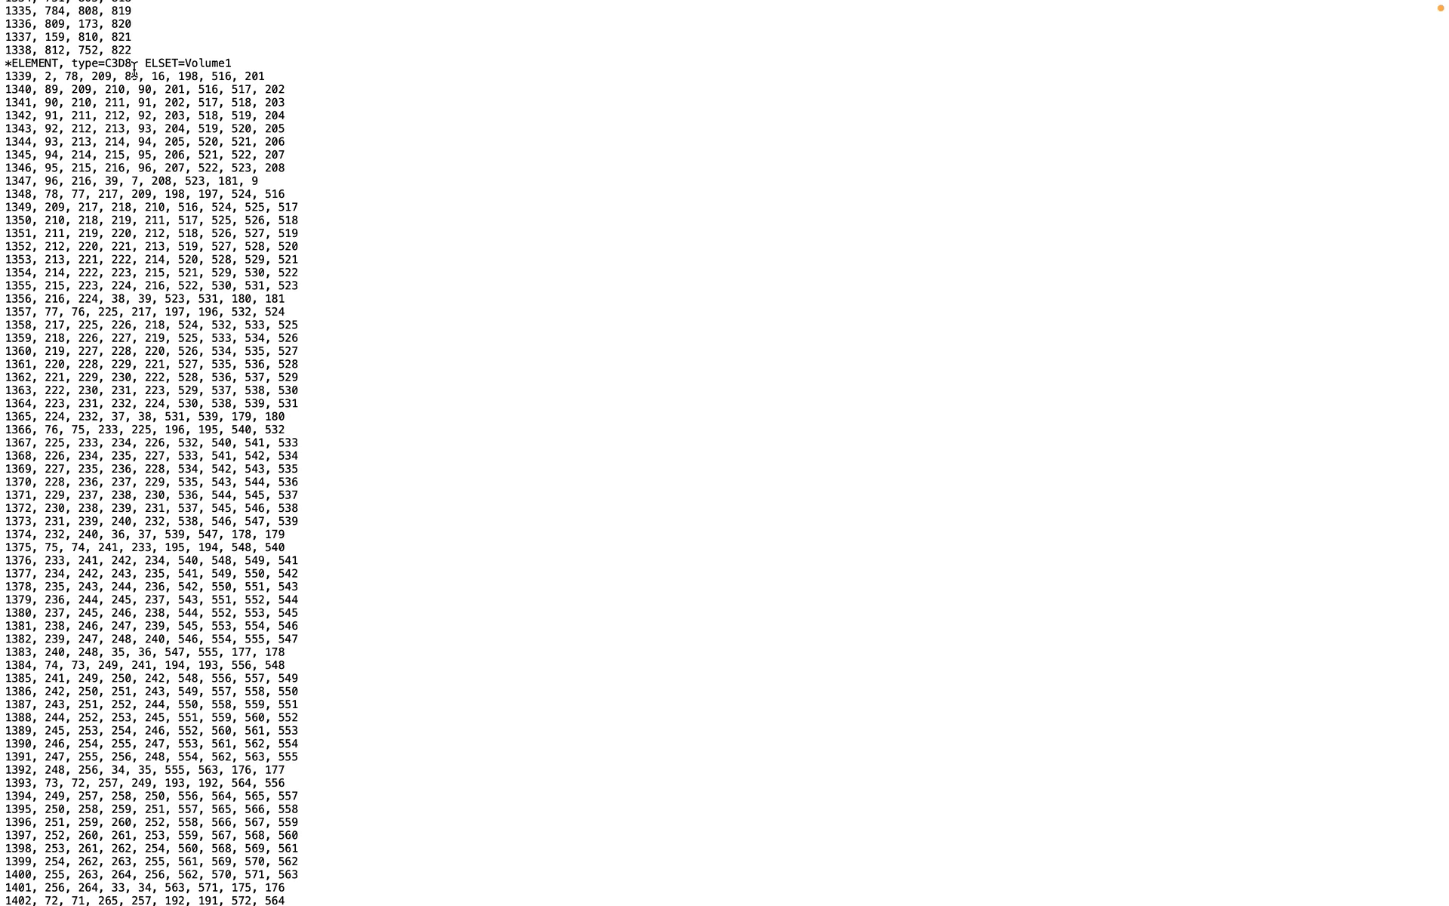
{"action": "scroll", "coordinate": [491, 423], "scroll_direction": "down", "scroll_amount": 15}
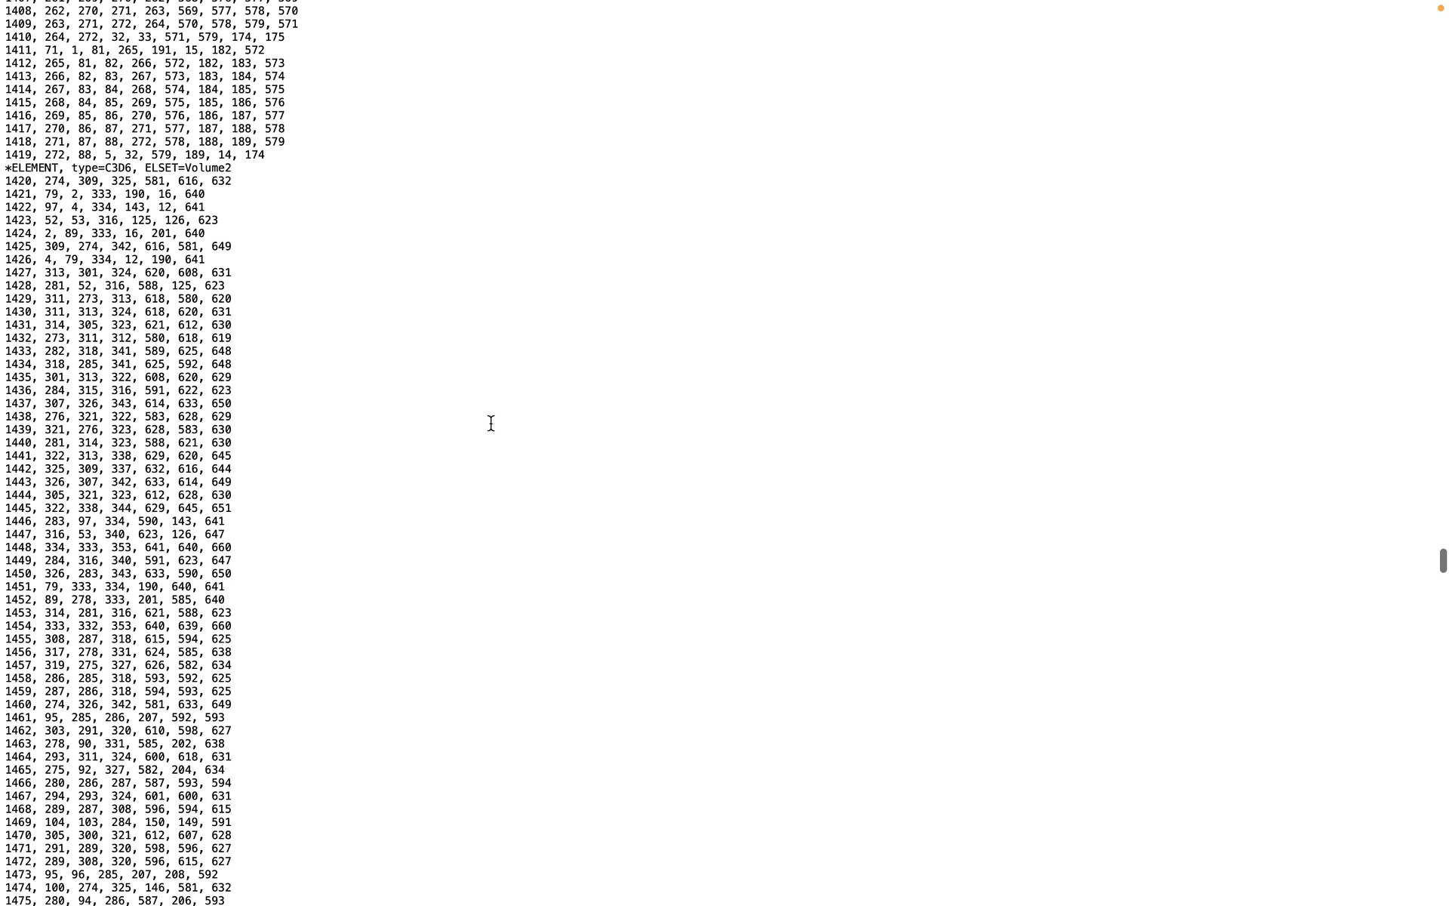
{"action": "scroll", "coordinate": [490, 423], "scroll_direction": "up", "scroll_amount": 4}
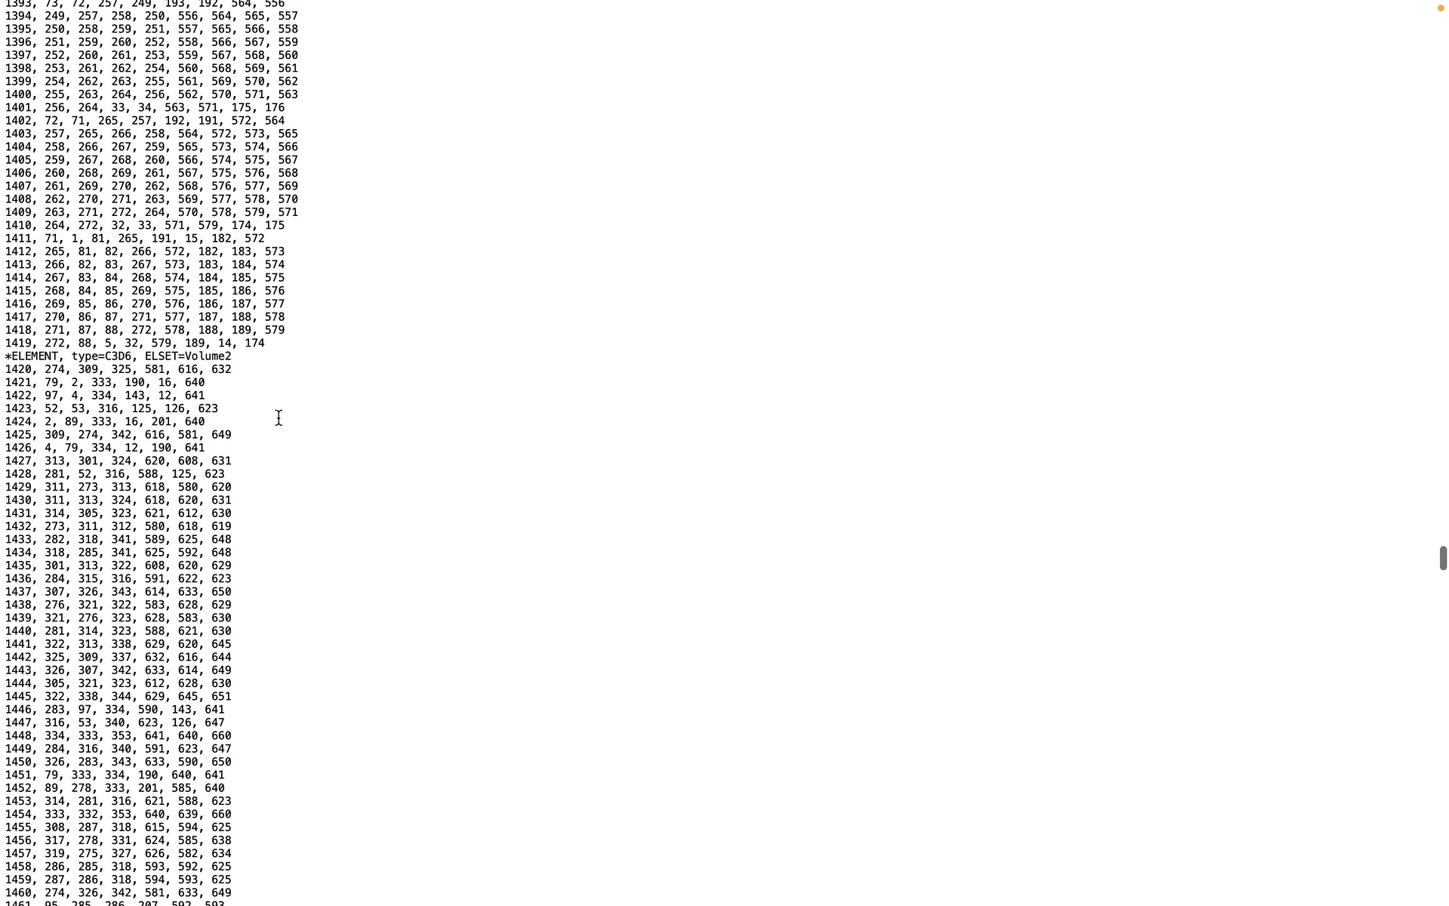
{"action": "scroll", "coordinate": [312, 441], "scroll_direction": "down", "scroll_amount": 4}
{"action": "scroll", "coordinate": [312, 441], "scroll_direction": "down", "scroll_amount": 11}
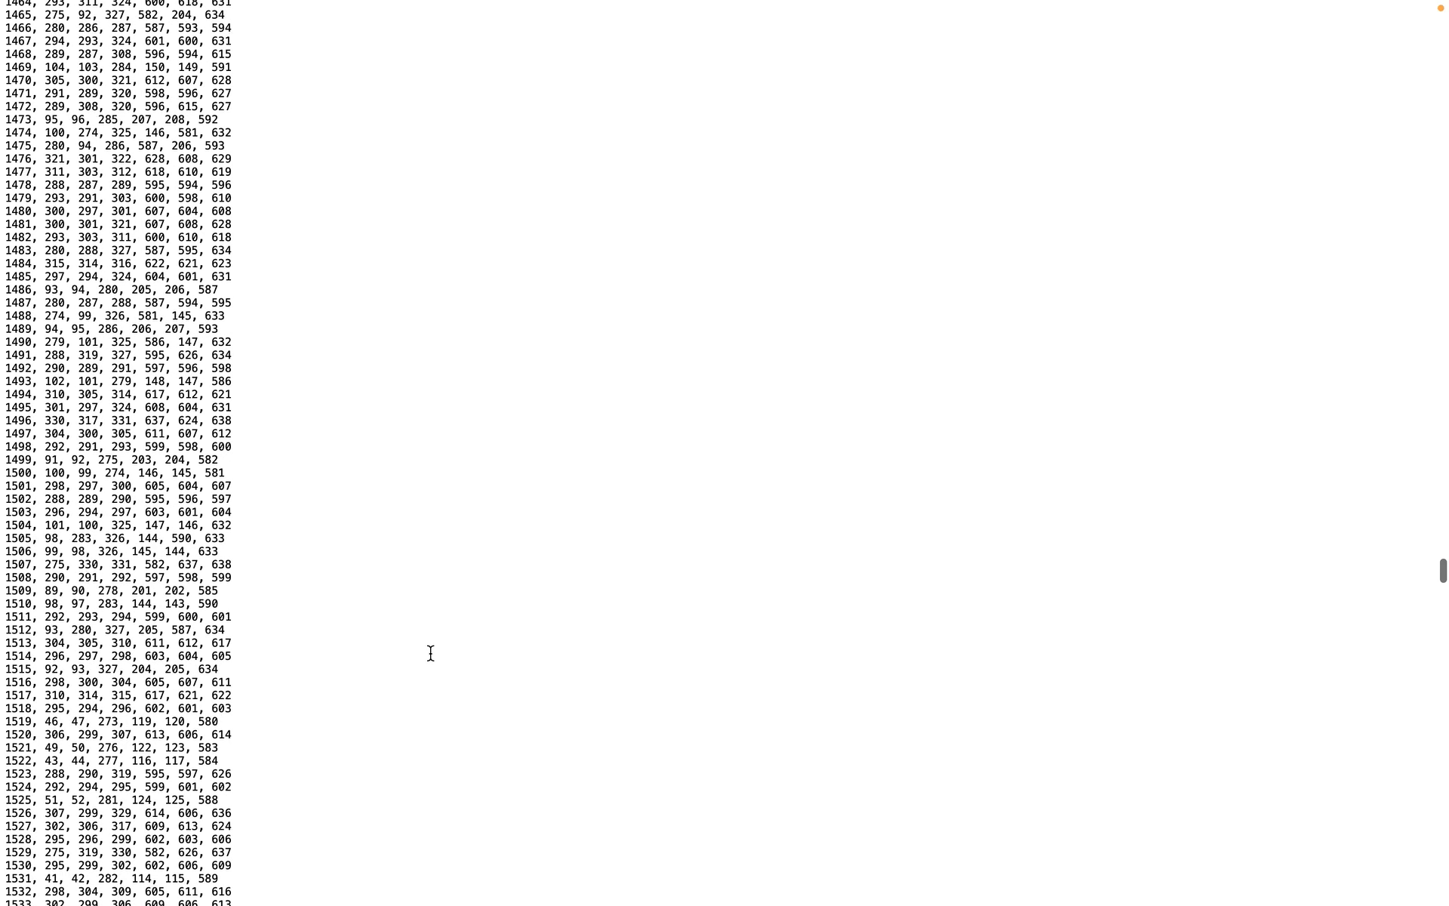
{"action": "scroll", "coordinate": [430, 652], "scroll_direction": "down", "scroll_amount": 3}
- Switch to Gmsh and inspect the cylinder's volumes in the 3D mesh view
{"action": "key", "text": "ctrl+Up"}
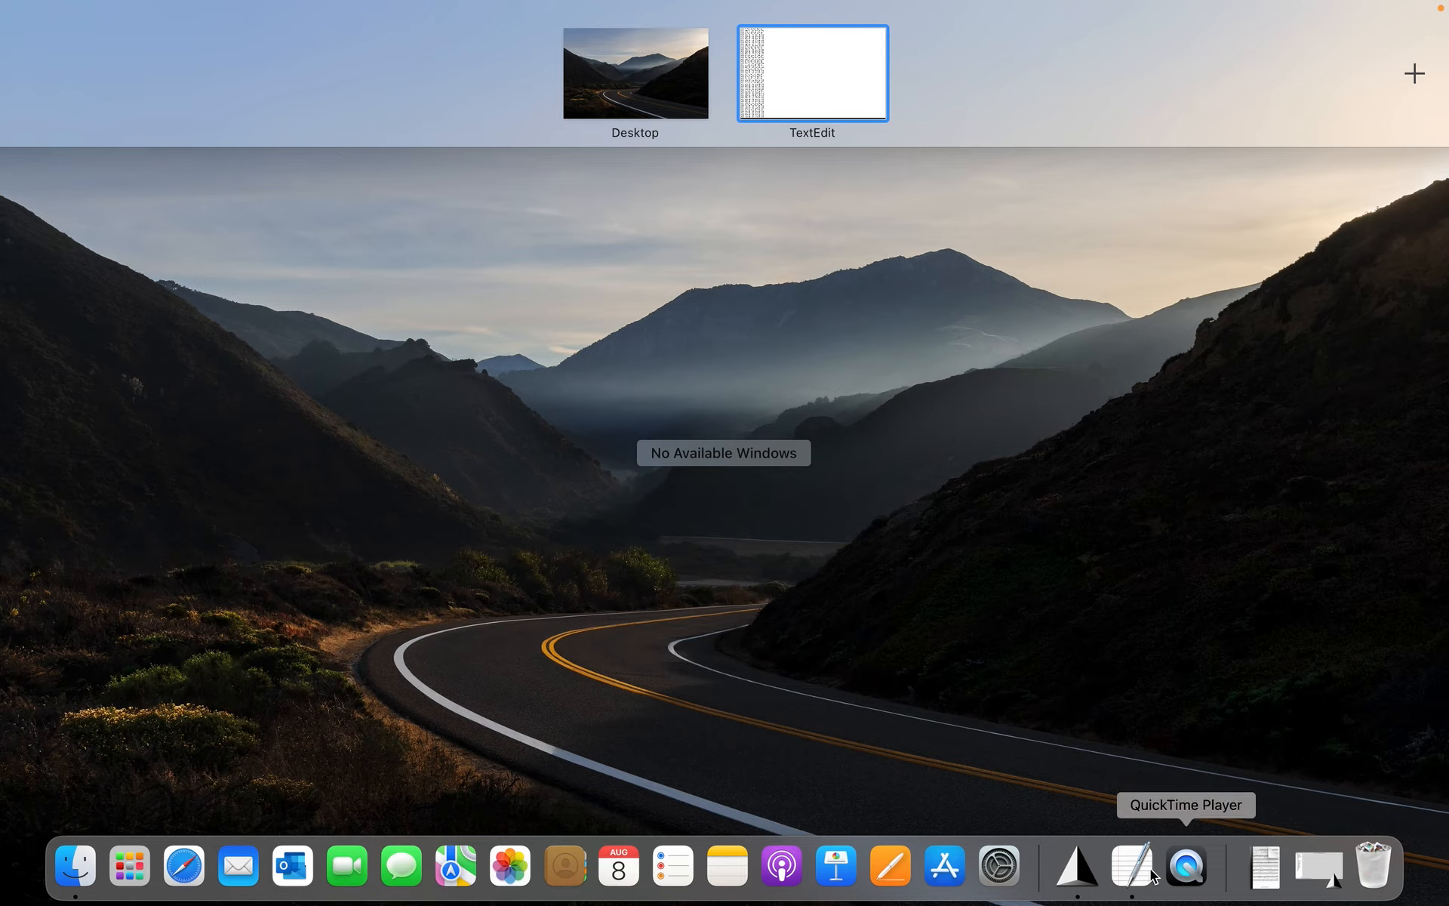
{"action": "left_click", "coordinate": [1087, 875]}
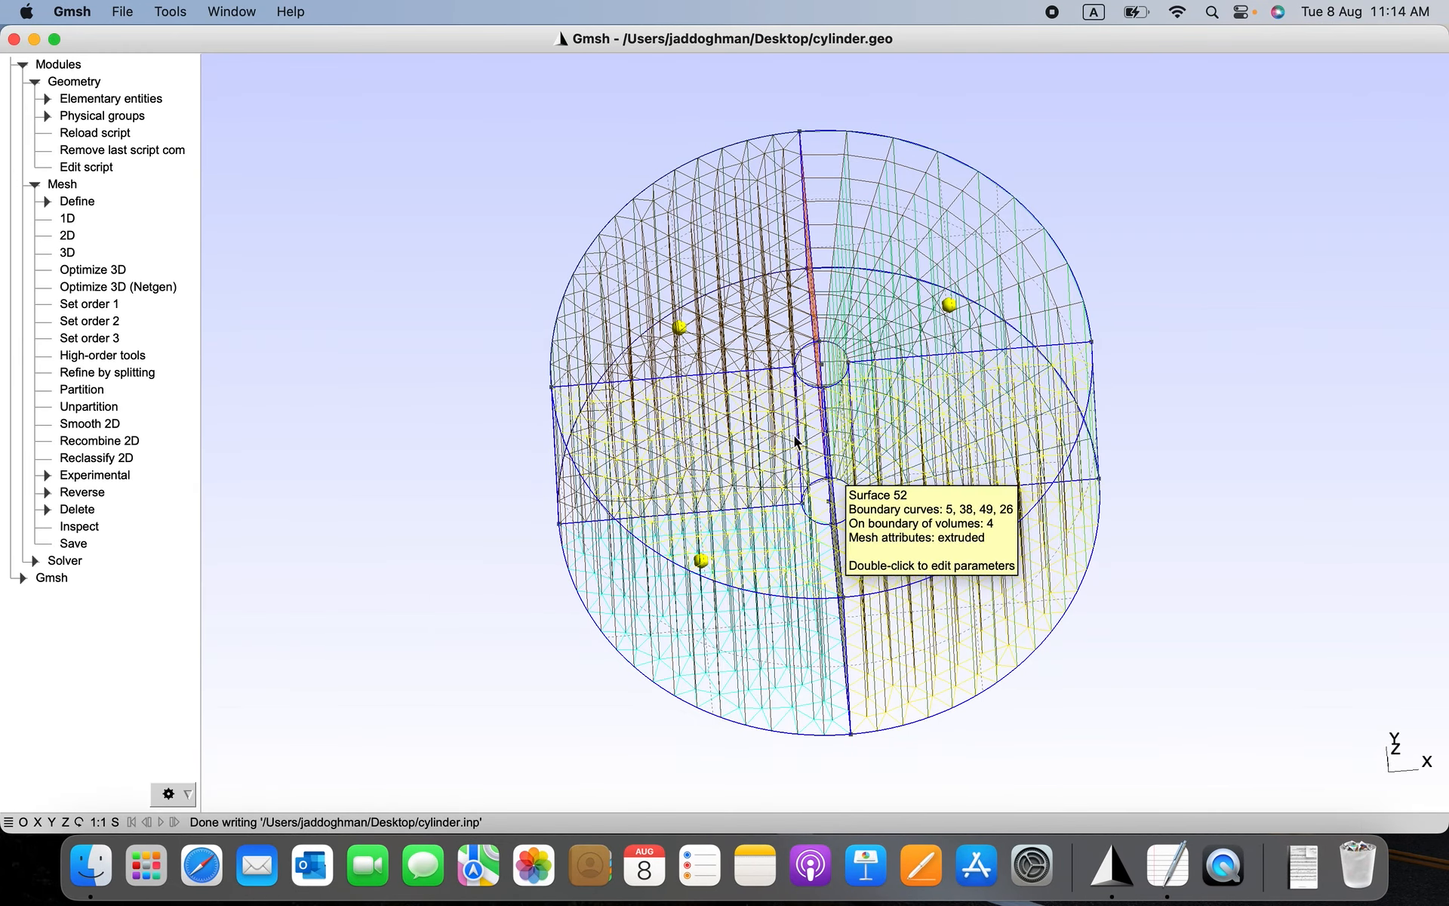
{"action": "mouse_move", "coordinate": [951, 306]}
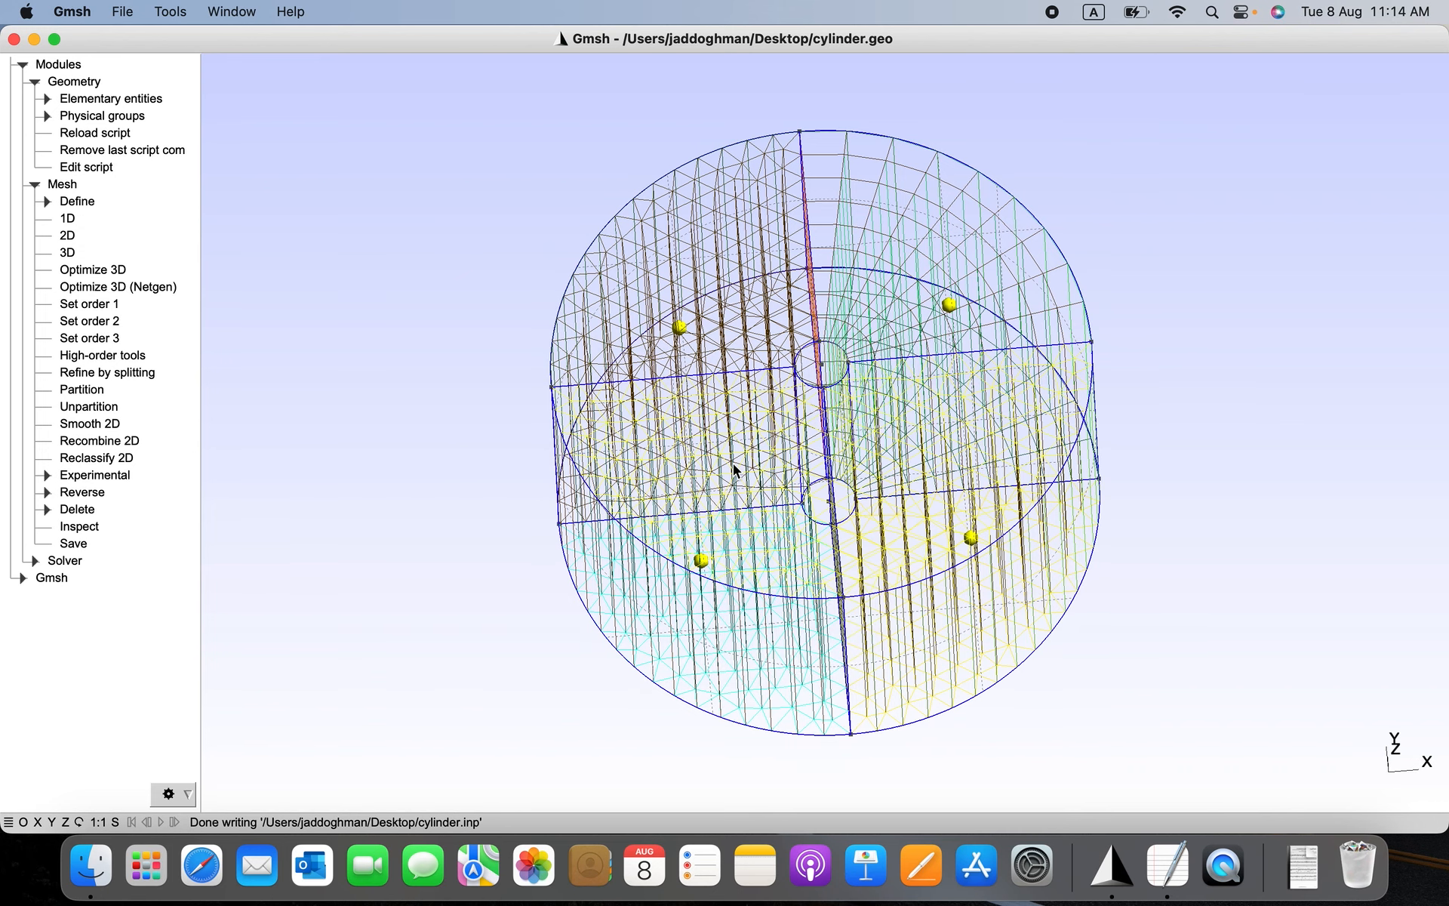
- Return to cylinder.inp in TextEdit and examine the physical group element sets top and bottom after the volume elements
{"action": "key", "text": "ctrl+Up"}
{"action": "left_click", "coordinate": [1168, 864]}
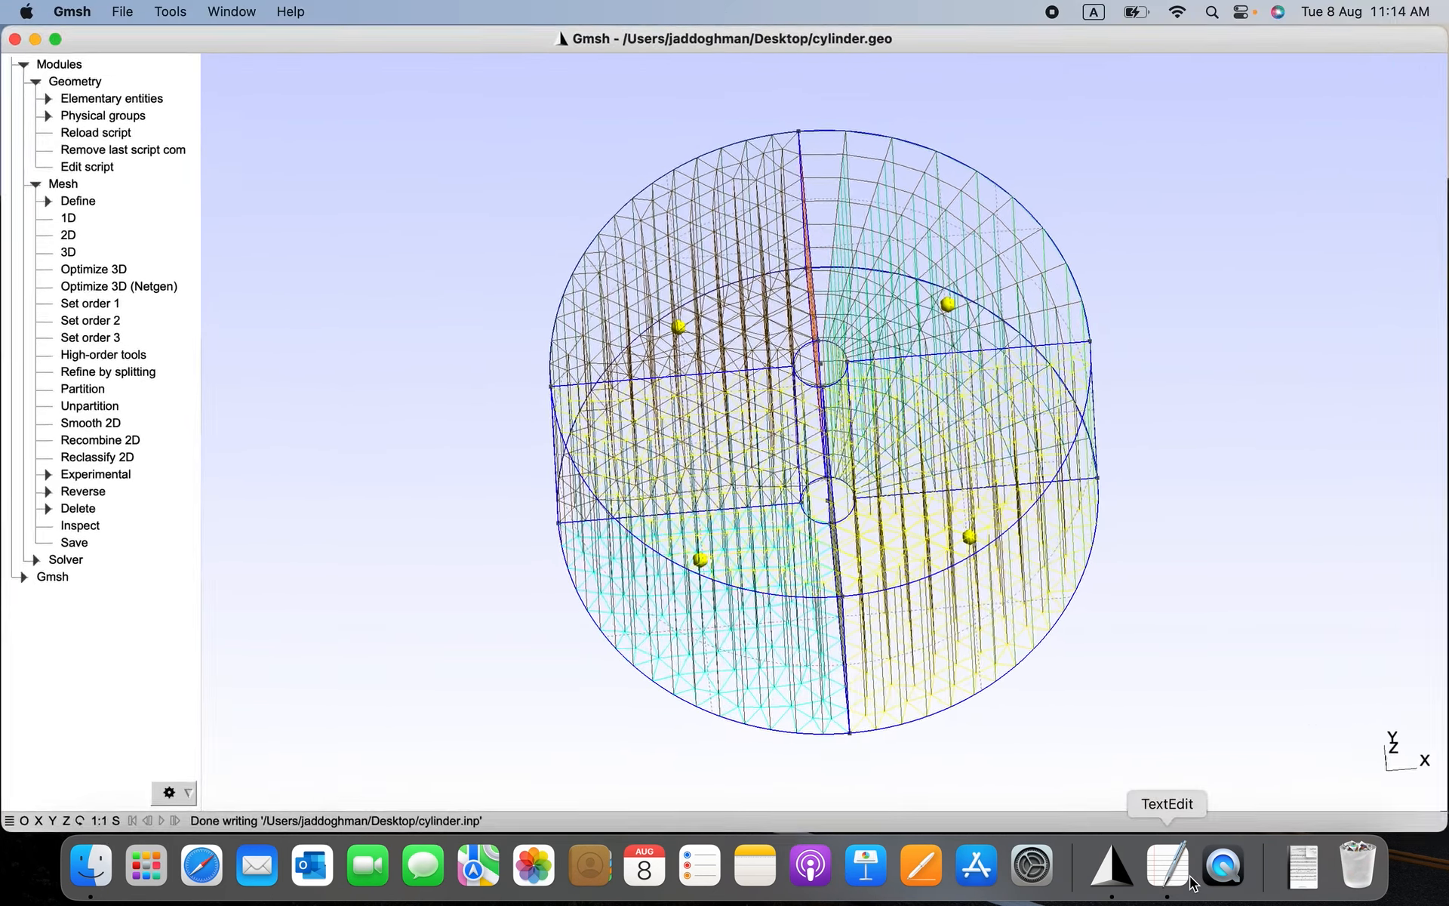
{"action": "scroll", "coordinate": [470, 493], "scroll_direction": "down", "scroll_amount": 20}
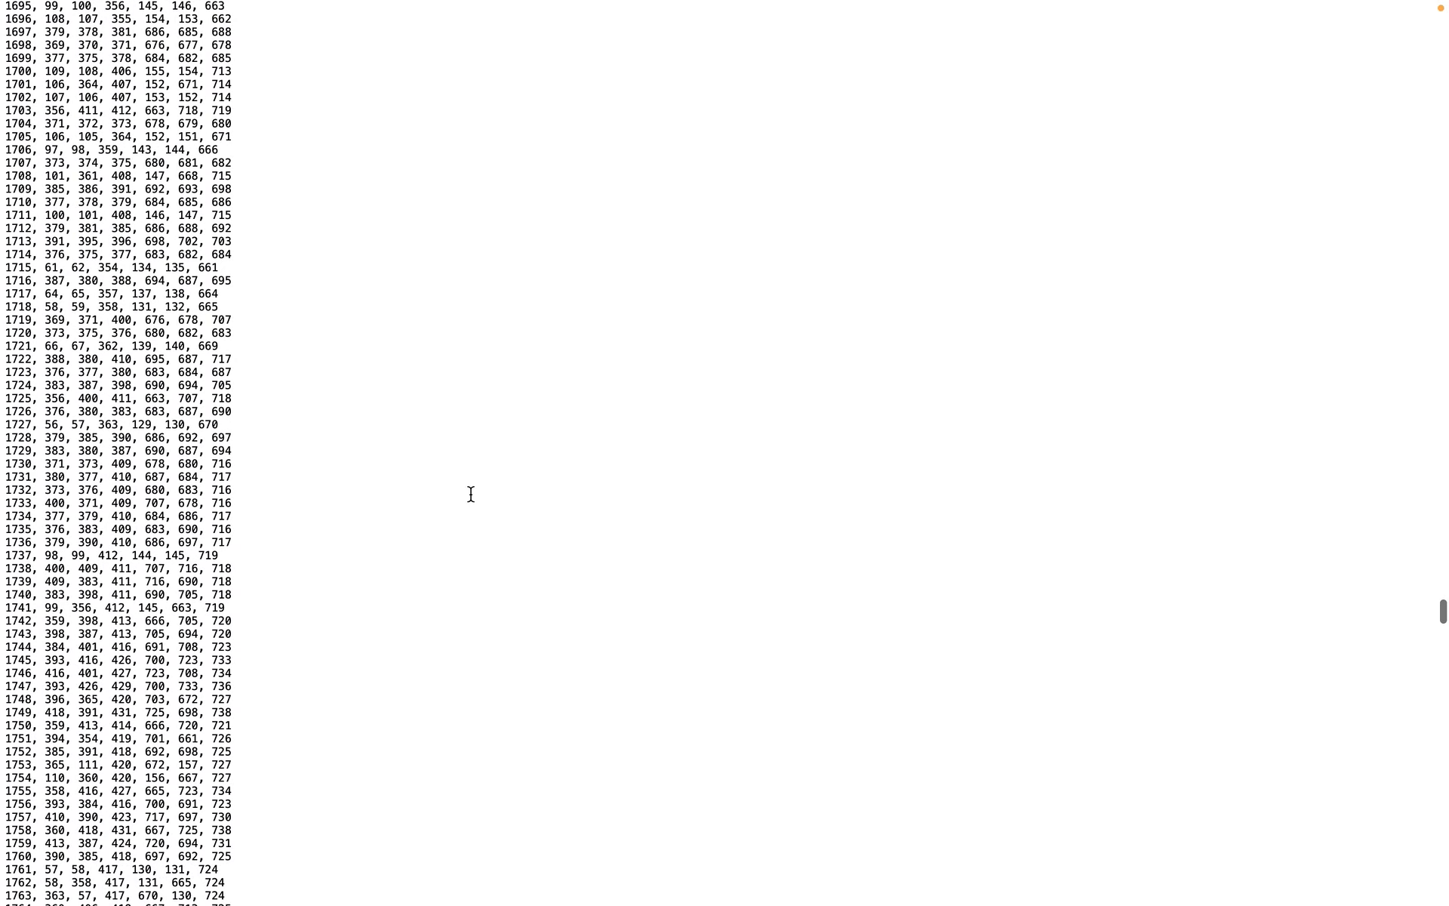
{"action": "scroll", "coordinate": [470, 494], "scroll_direction": "down", "scroll_amount": 20}
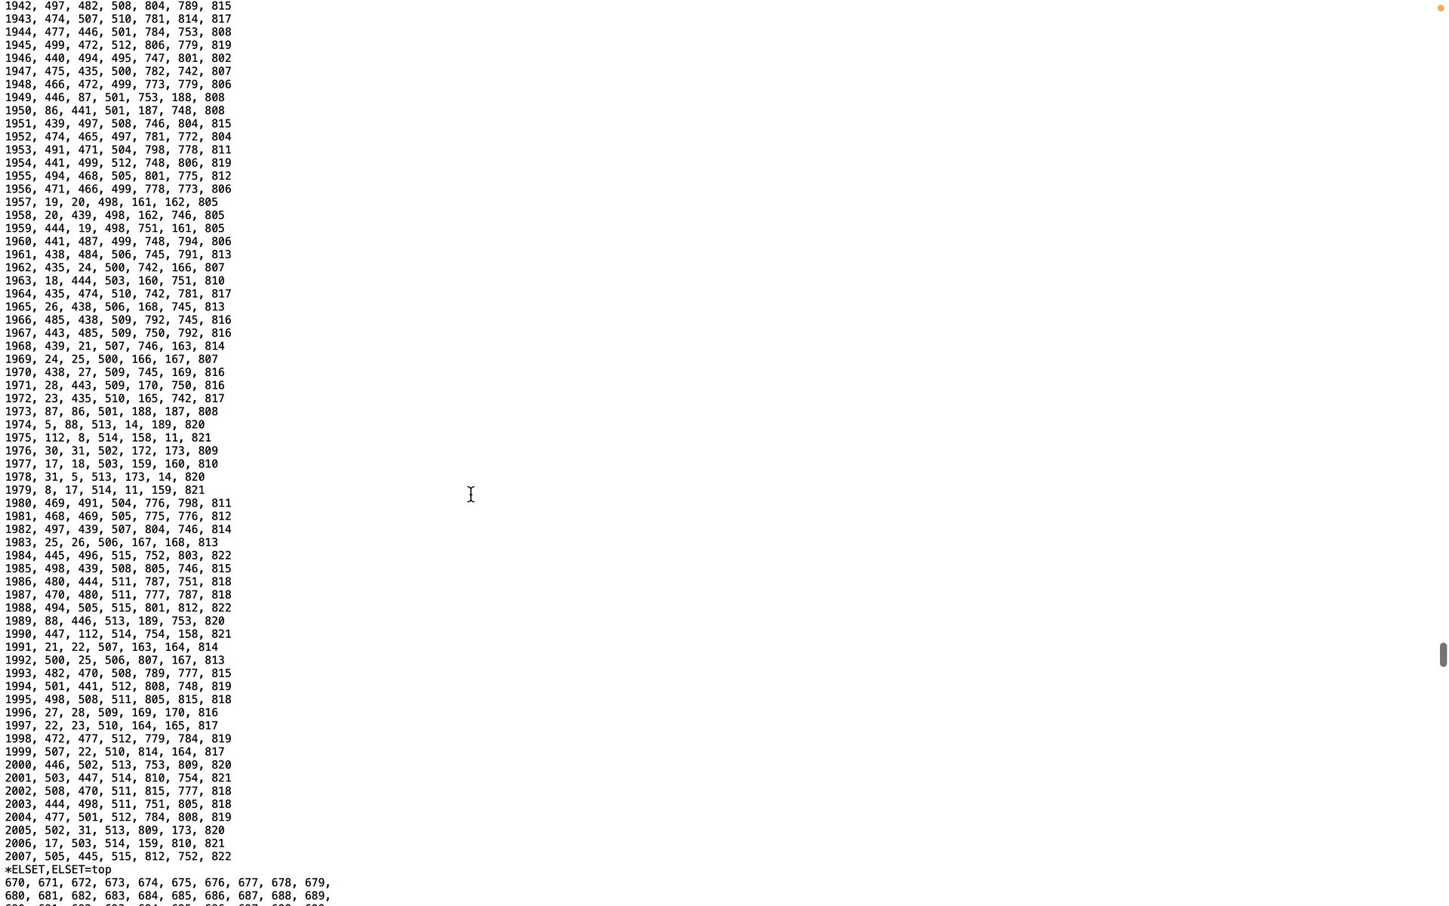
{"action": "scroll", "coordinate": [470, 494], "scroll_direction": "down", "scroll_amount": 20}
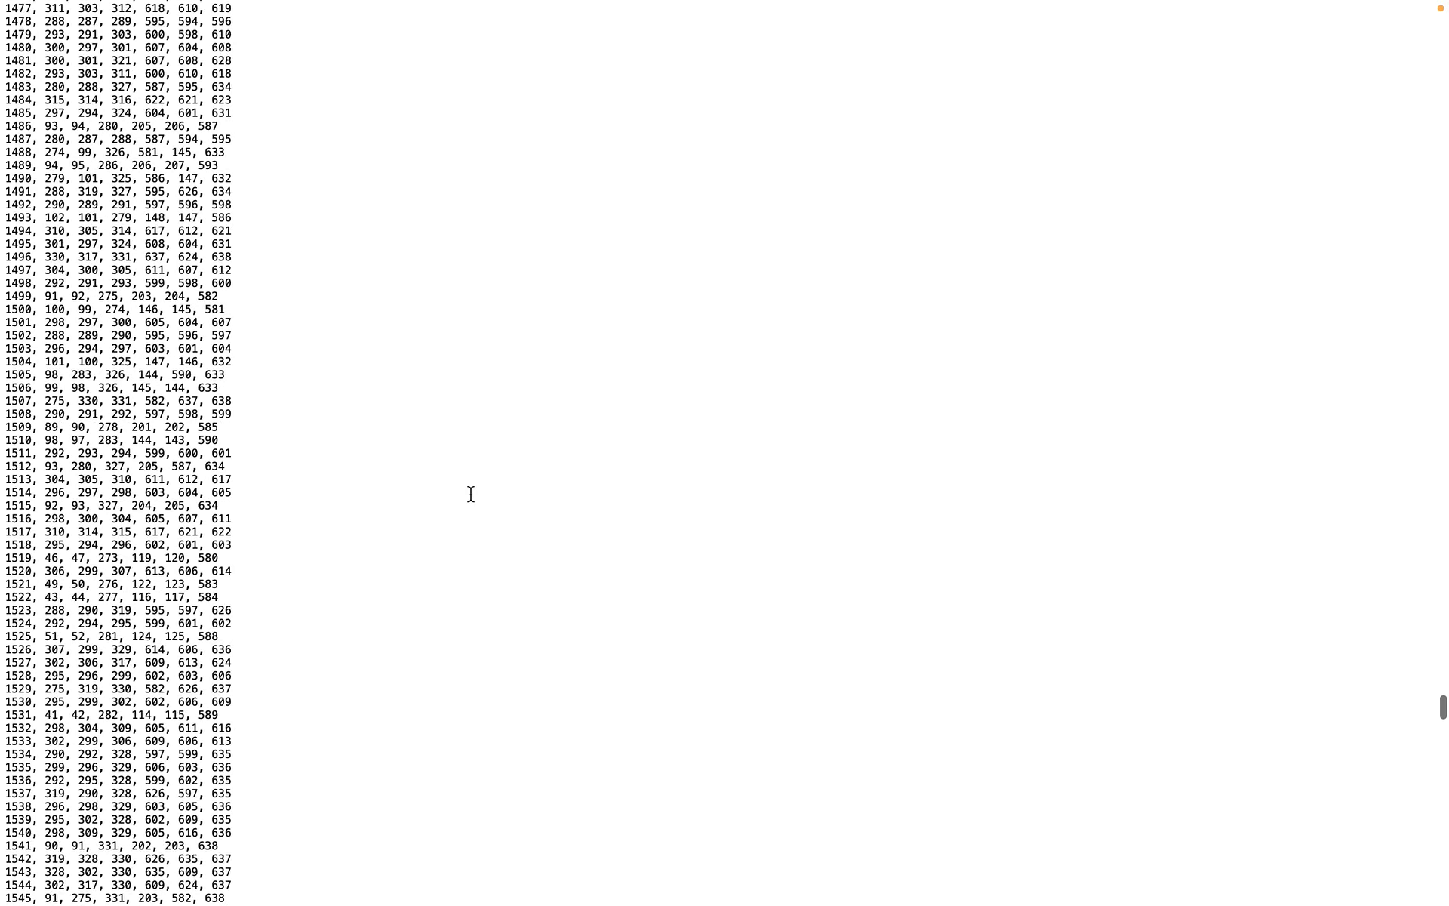
{"action": "scroll", "coordinate": [471, 494], "scroll_direction": "down", "scroll_amount": 20}
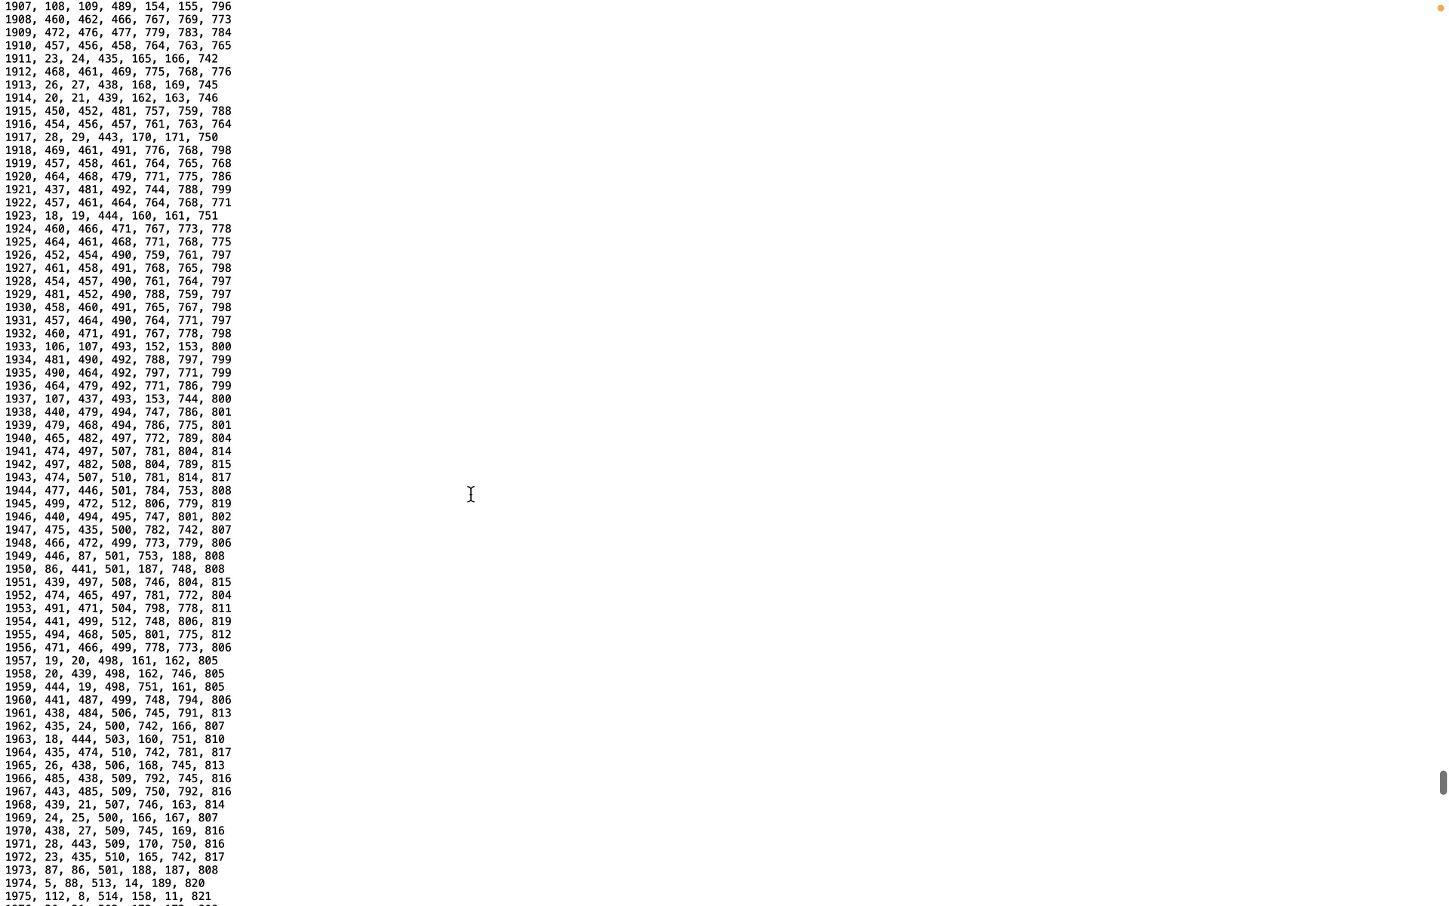
{"action": "scroll", "coordinate": [471, 493], "scroll_direction": "down", "scroll_amount": 1}
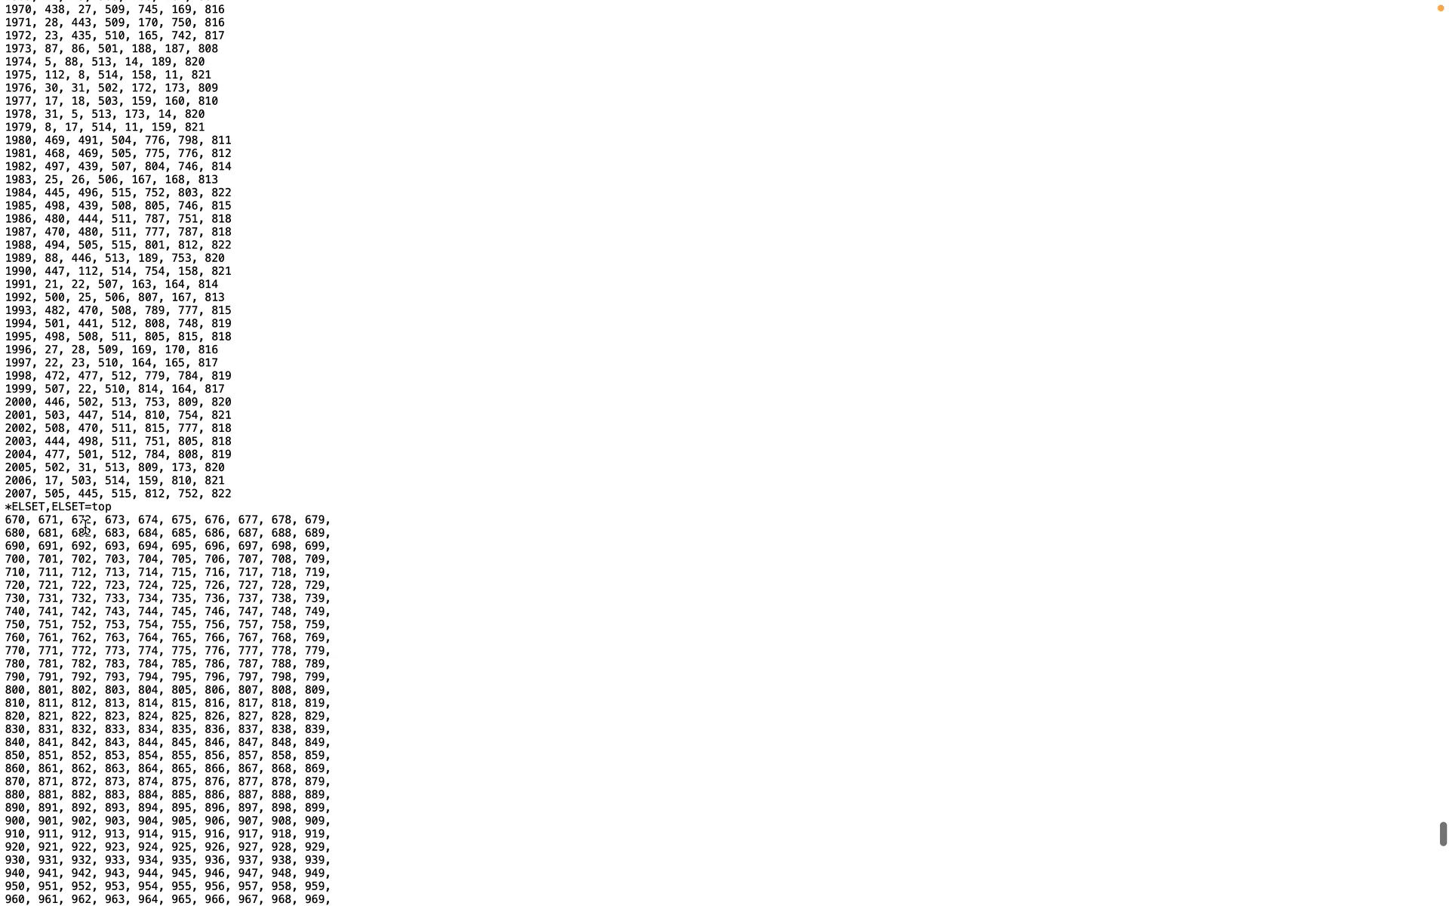
{"action": "scroll", "coordinate": [413, 572], "scroll_direction": "down", "scroll_amount": 15}
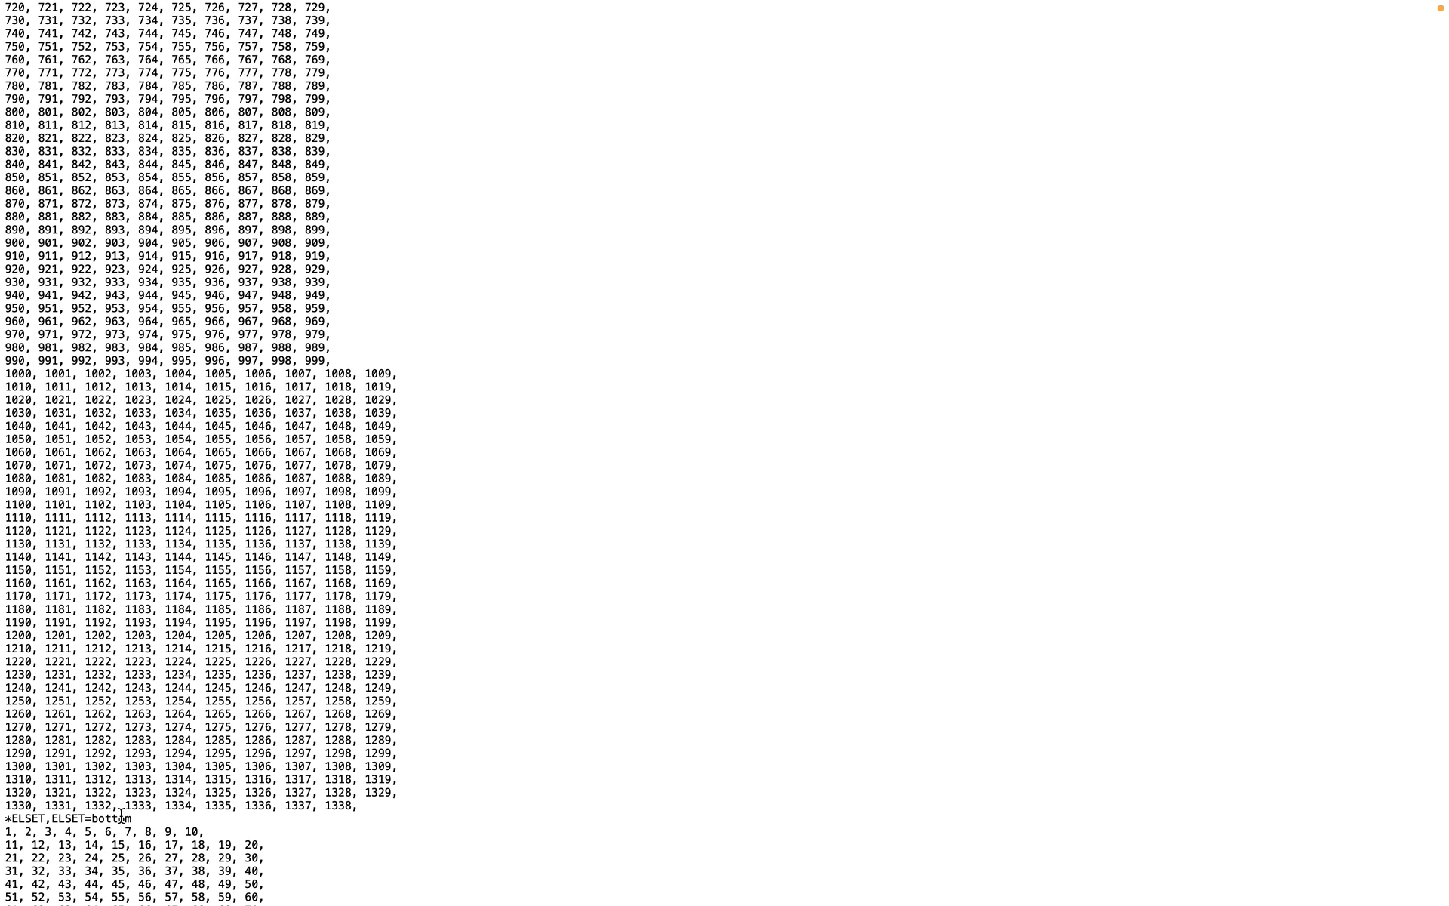
{"action": "scroll", "coordinate": [351, 668], "scroll_direction": "up", "scroll_amount": 20}
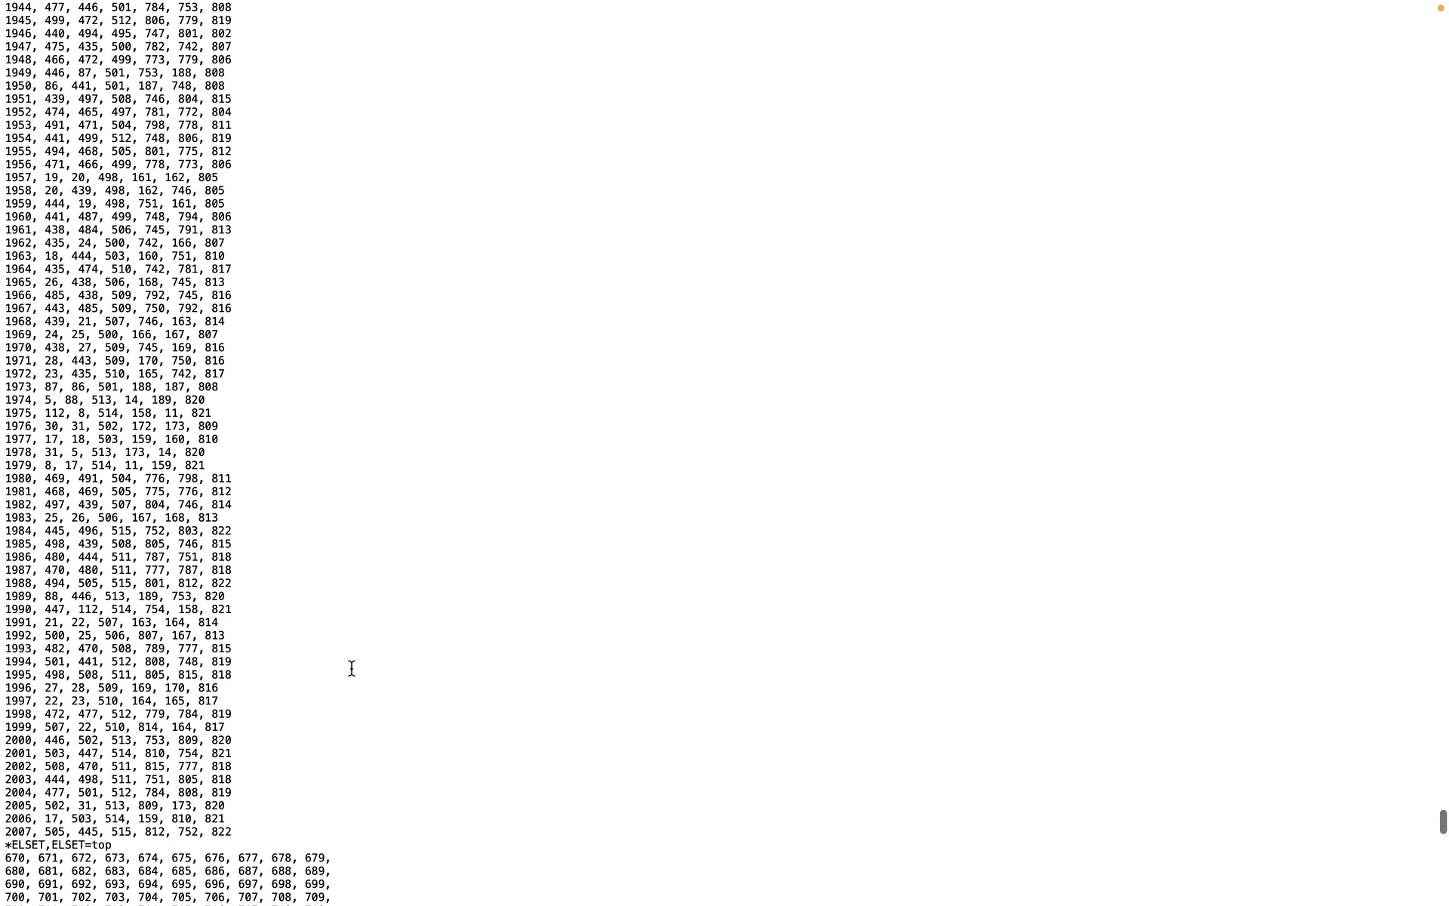
- Switch back to the cylinder mesh in Gmsh
{"action": "key", "text": "ctrl+Up"}
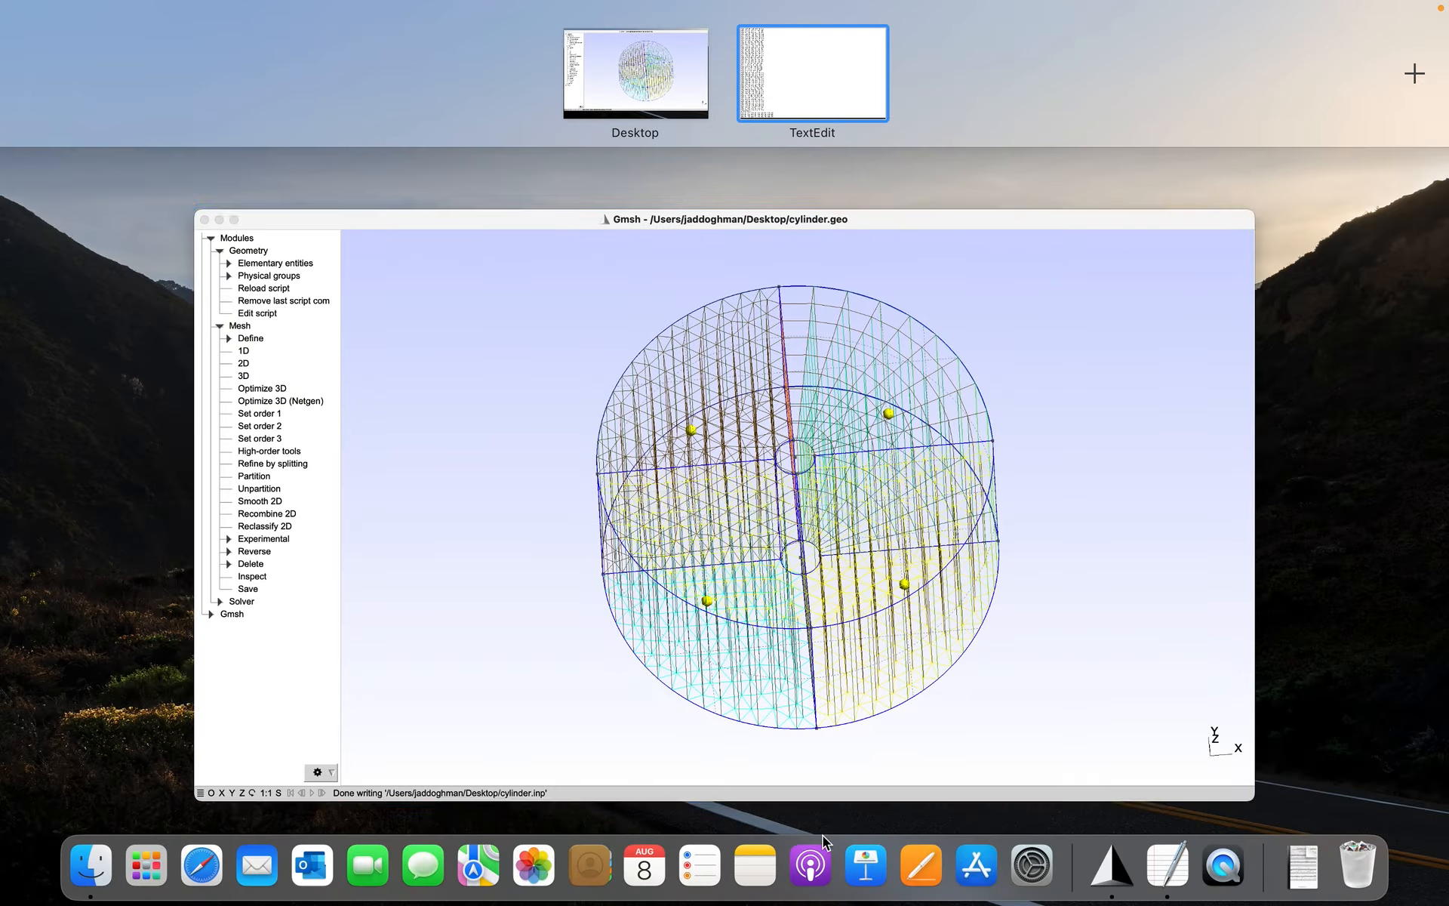
{"action": "left_click", "coordinate": [976, 627]}
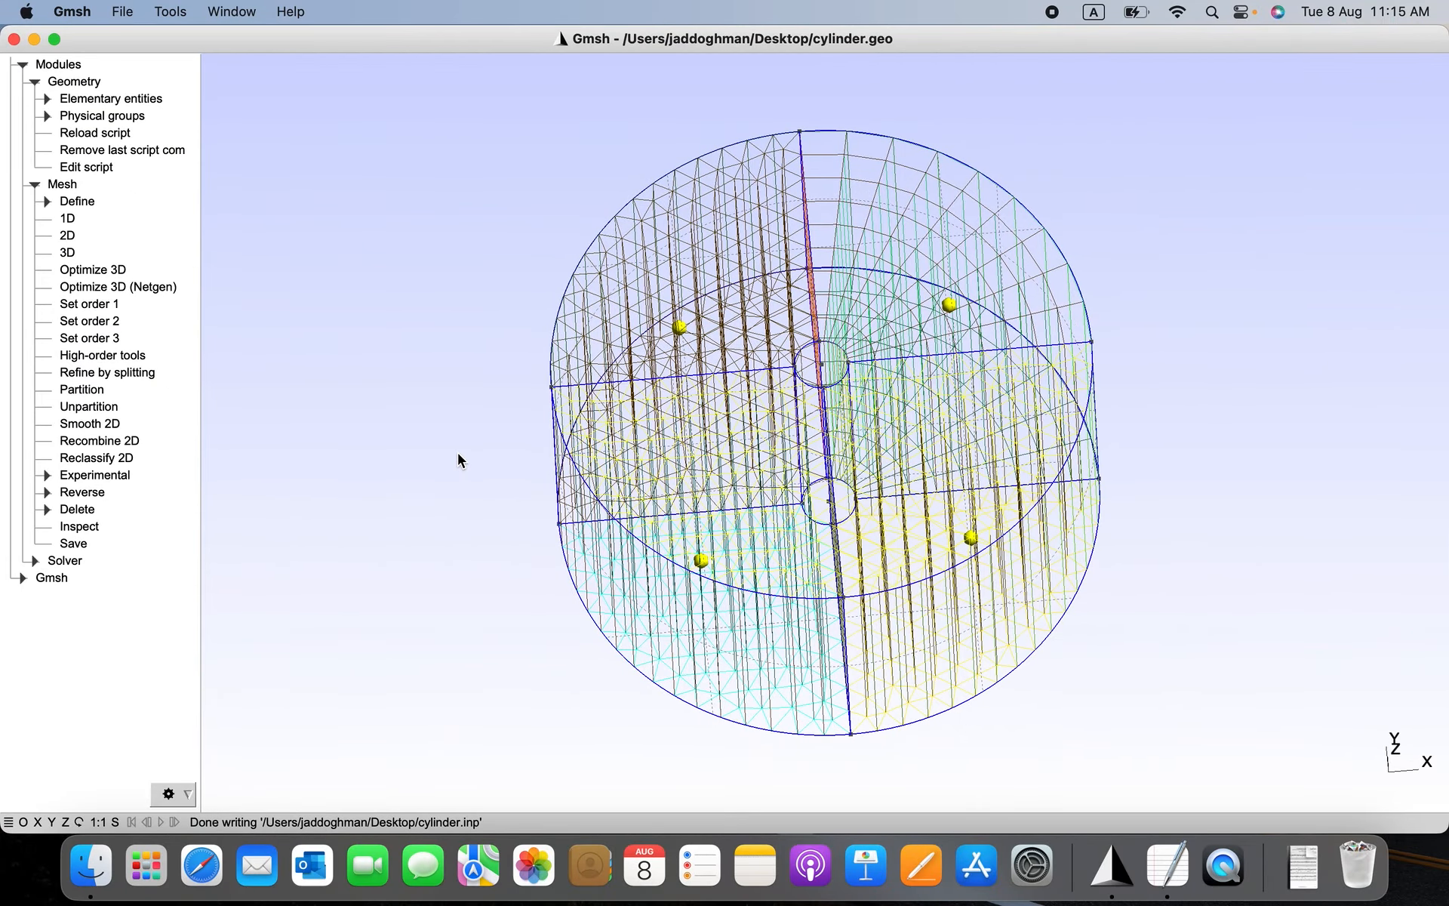